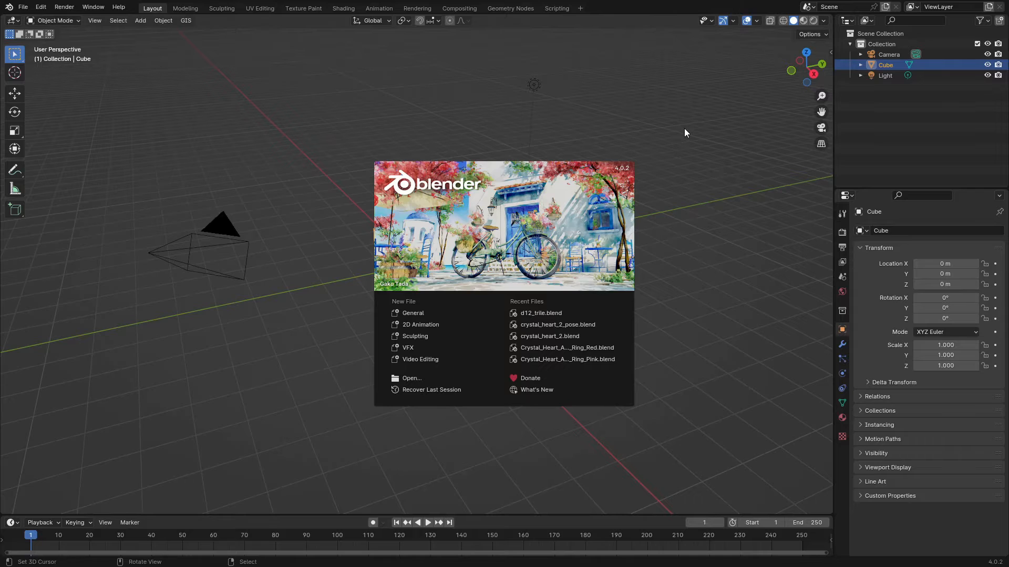
Step: Dismiss the startup splash screen and delete the default cube from the scene
click(684, 129)
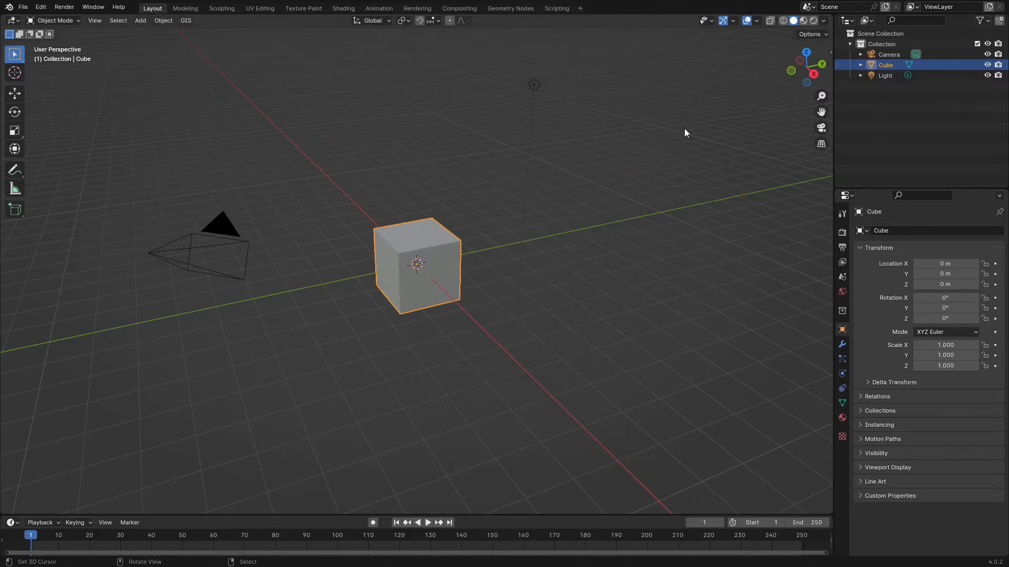
key(x)
click(468, 259)
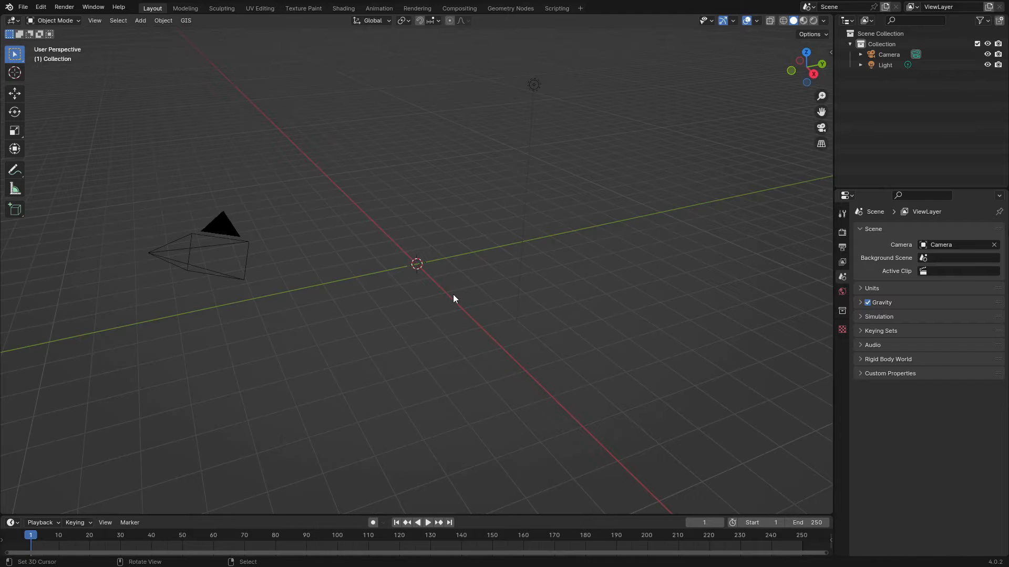
key(shift+a)
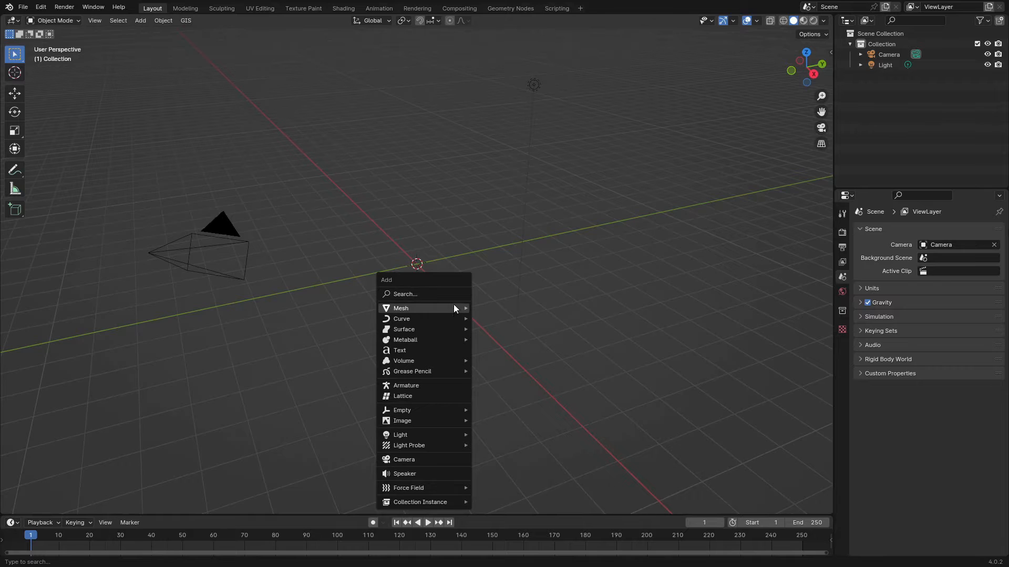
mouse_move(455, 308)
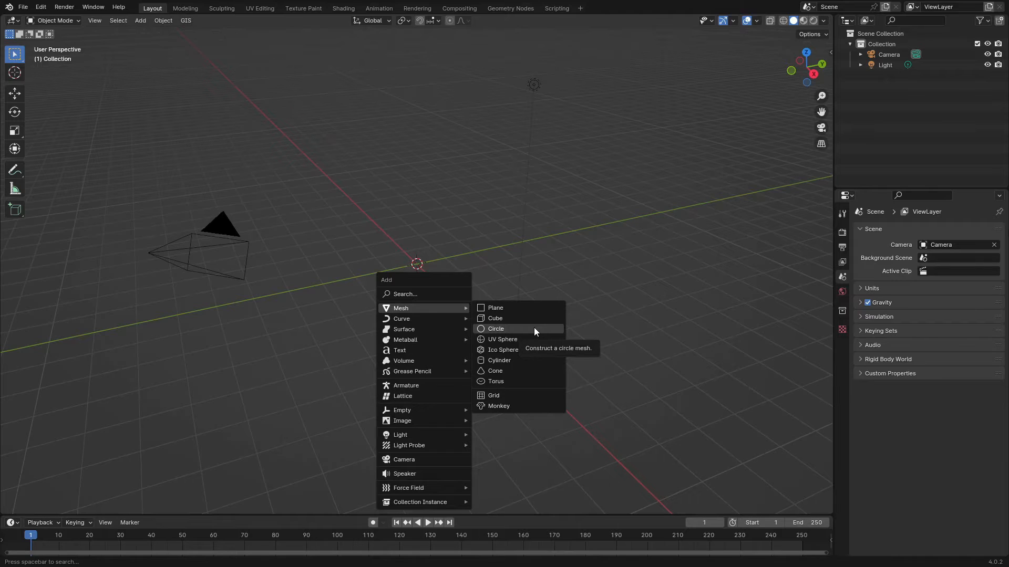
shift+right_click(632, 244)
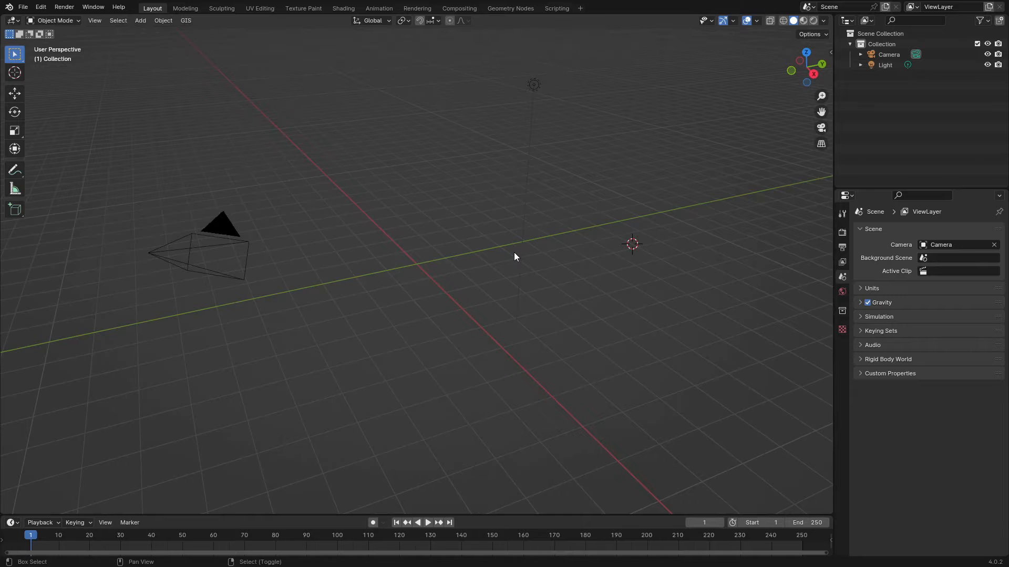
key(shift+c)
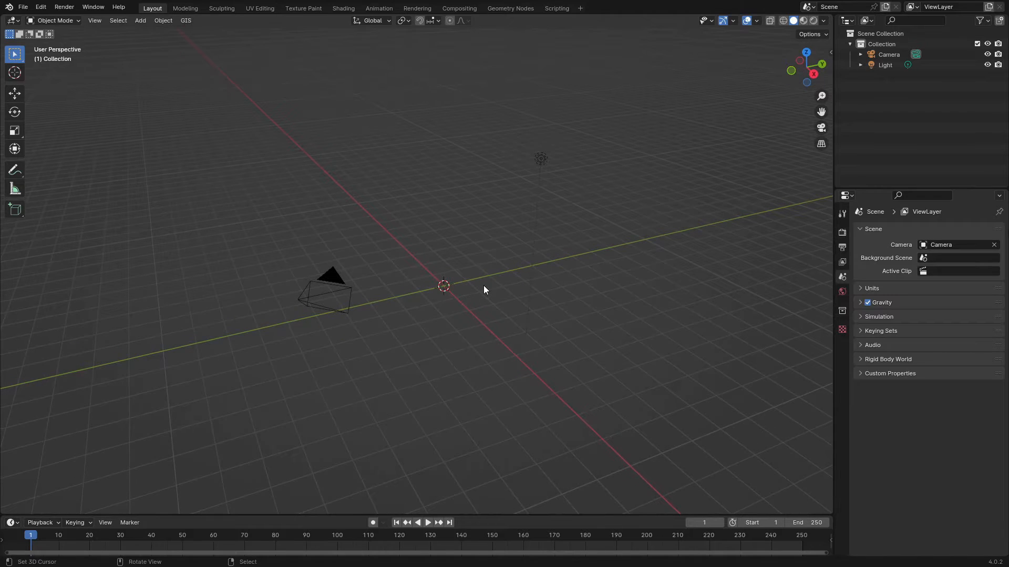
Step: Add a circle mesh at the world origin with 5 vertices to form a pentagon outline
key(shift+a)
mouse_move(481, 298)
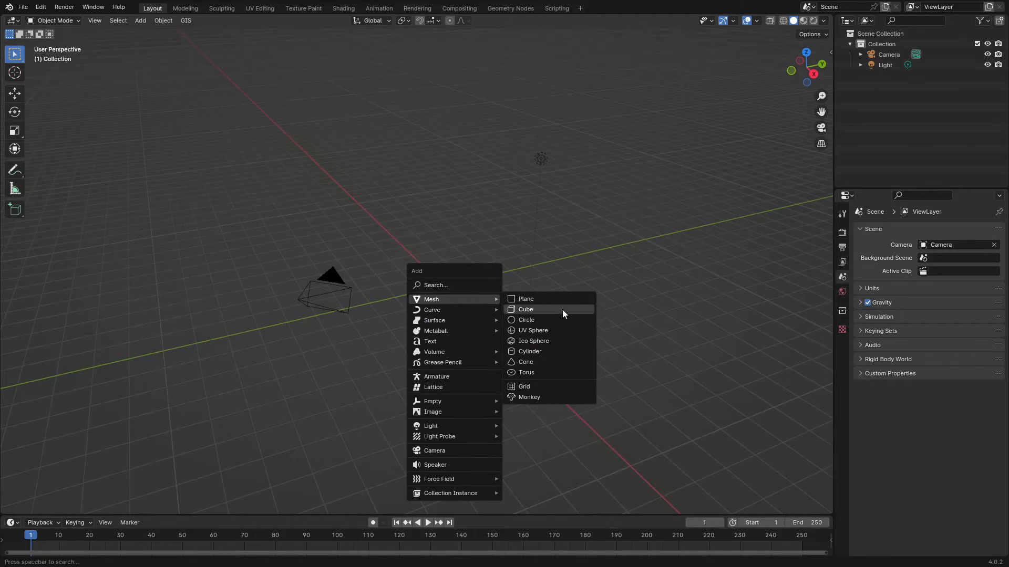
click(555, 321)
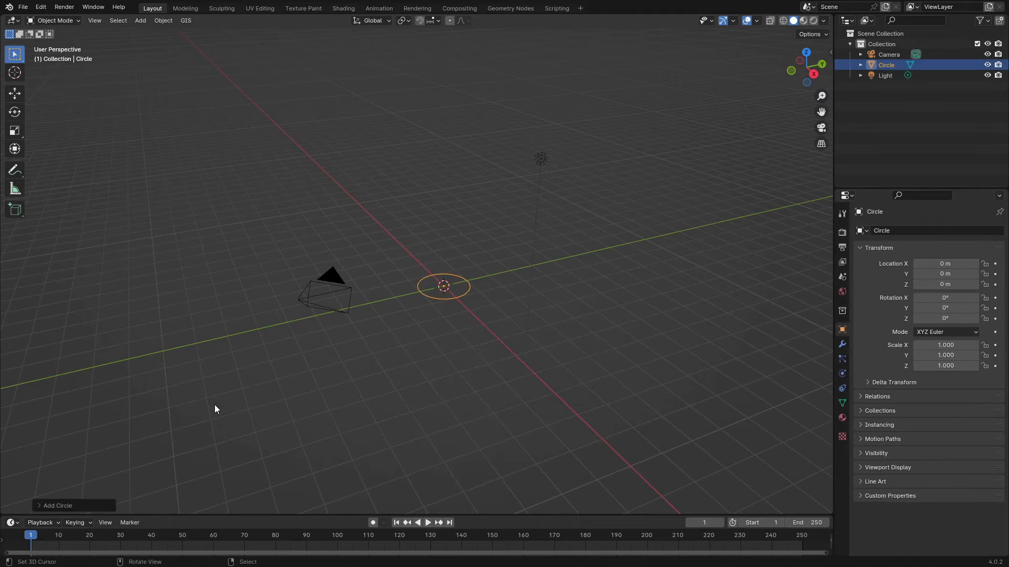
click(42, 505)
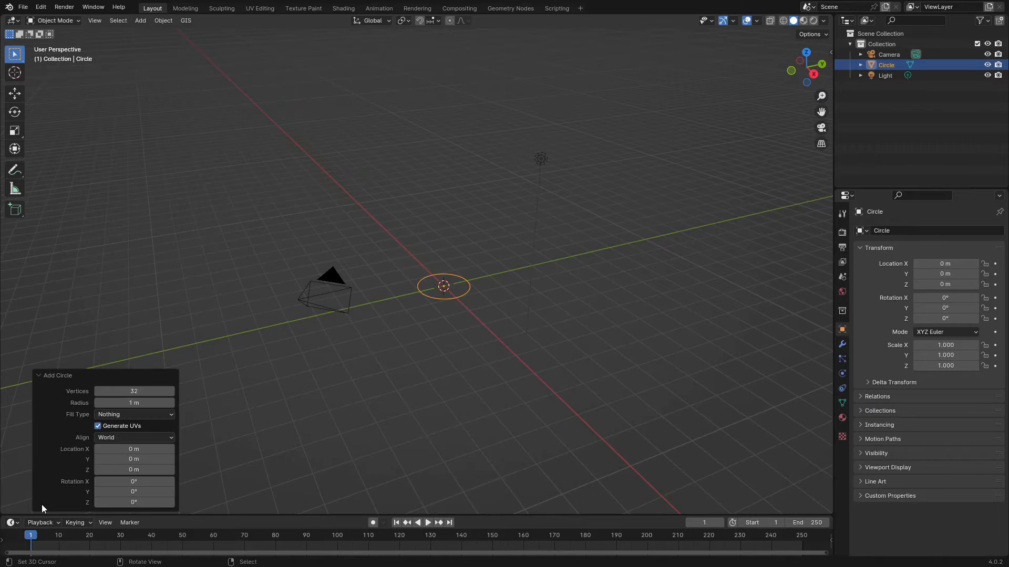
click(139, 391)
text(5)
key(Return)
Step: Examine the pentagon outline from directly above in top orthographic view, centred and enlarged
scroll(436, 315, up, 6)
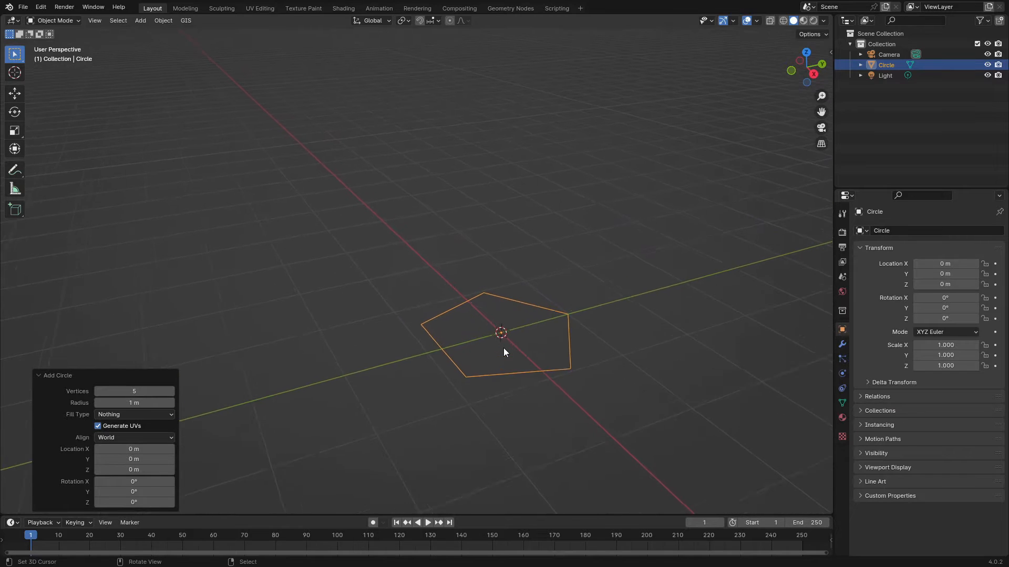
scroll(503, 347, up, 1)
middle_drag(590, 342, 615, 364)
middle_drag(581, 273, 321, 426)
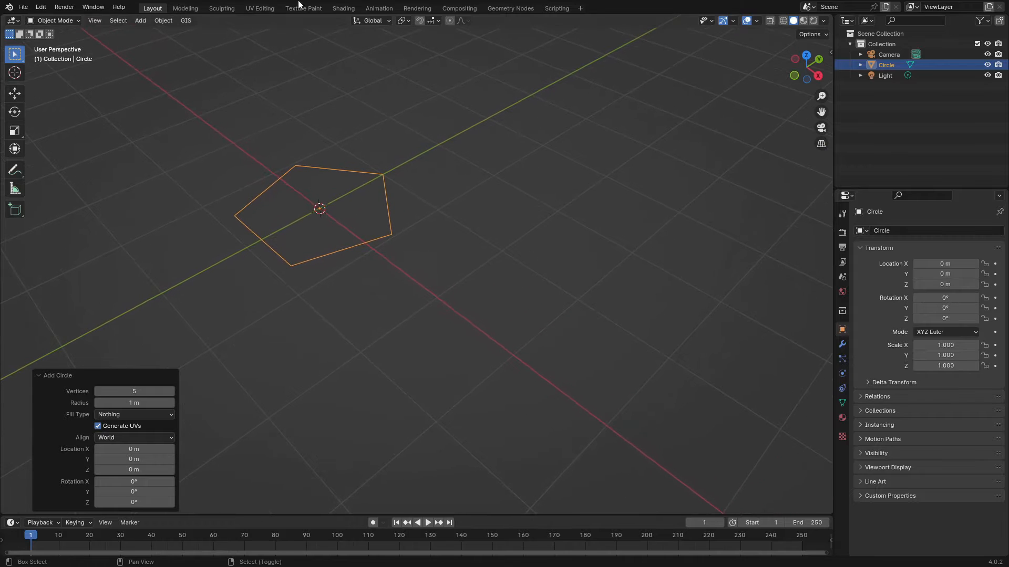
middle_drag(477, 150, 482, 185)
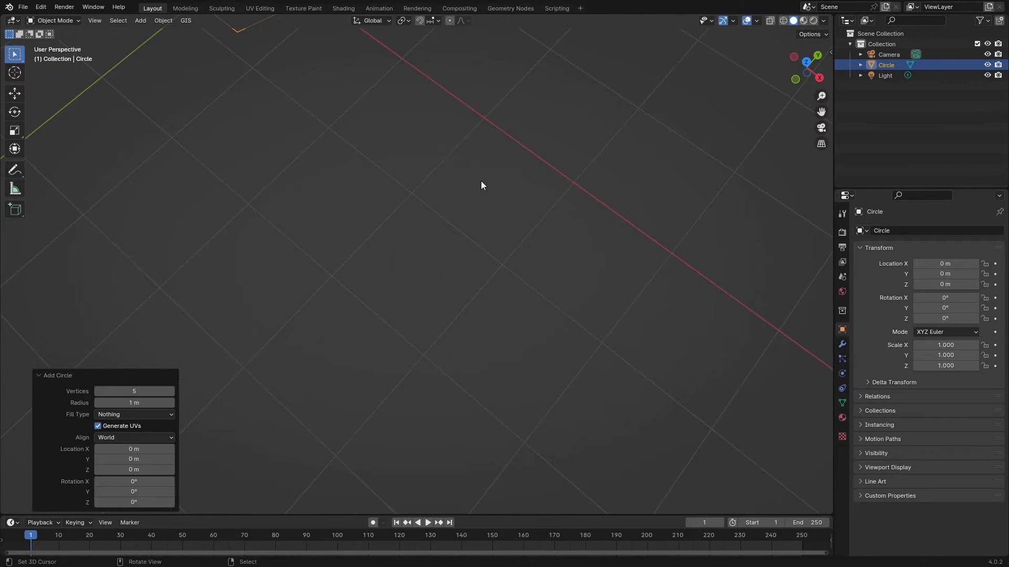
key(KP_7)
scroll(436, 100, down, 4)
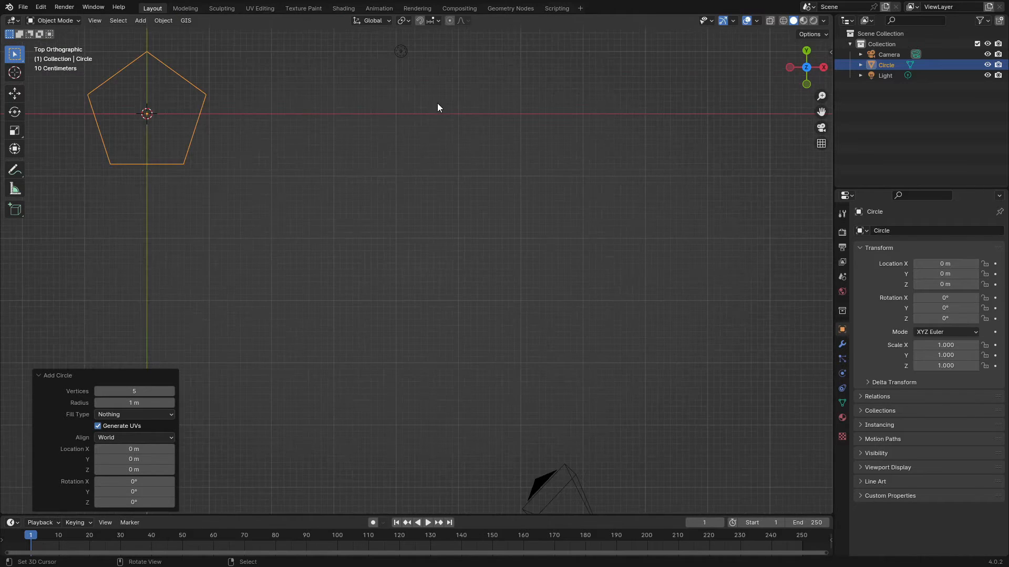
shift+middle_drag(218, 209, 592, 408)
scroll(586, 392, up, 1)
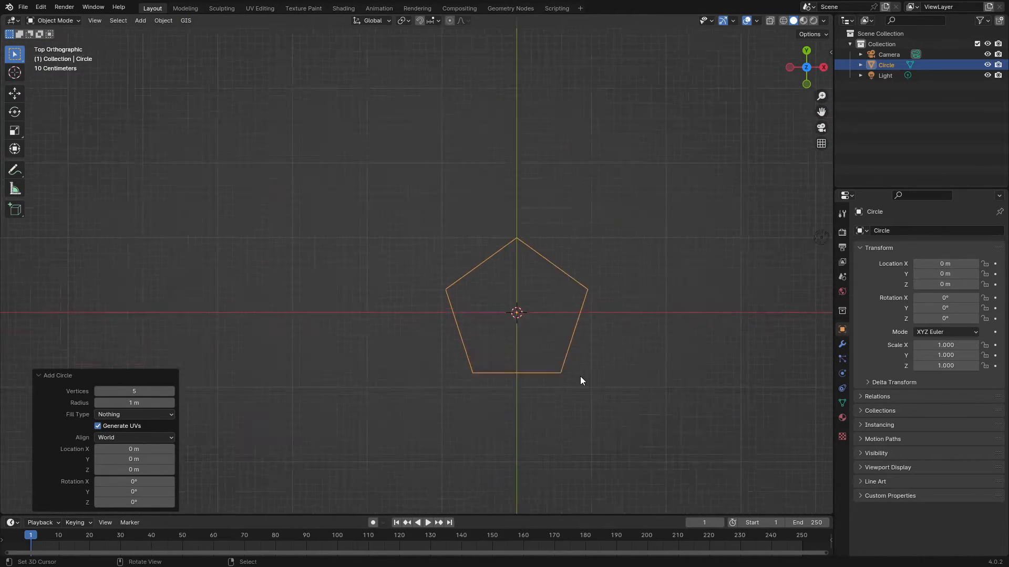
scroll(580, 380, up, 4)
shift+middle_drag(651, 360, 453, 268)
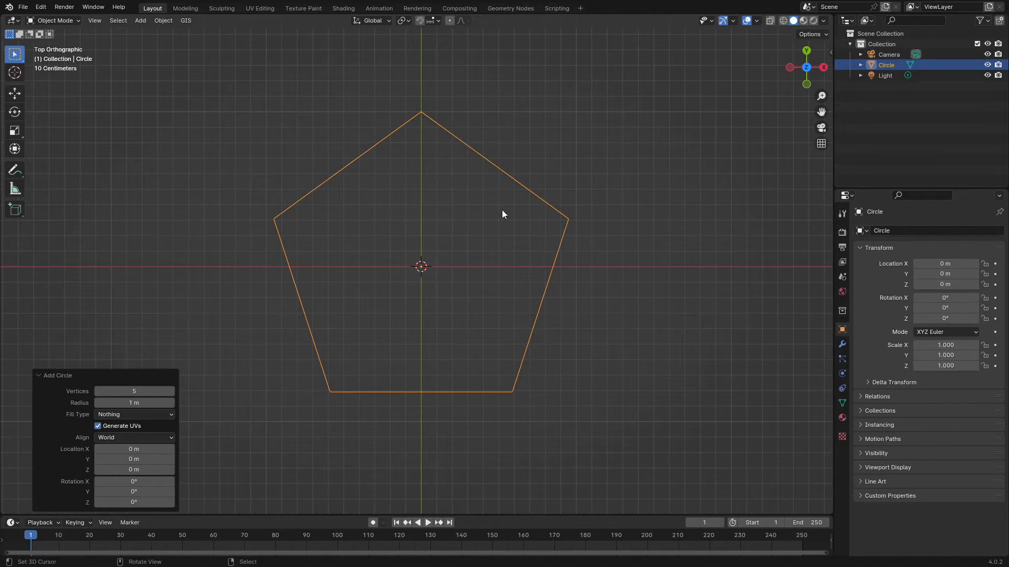
Step: Fill the pentagon outline with a face in Edit Mode
key(Tab)
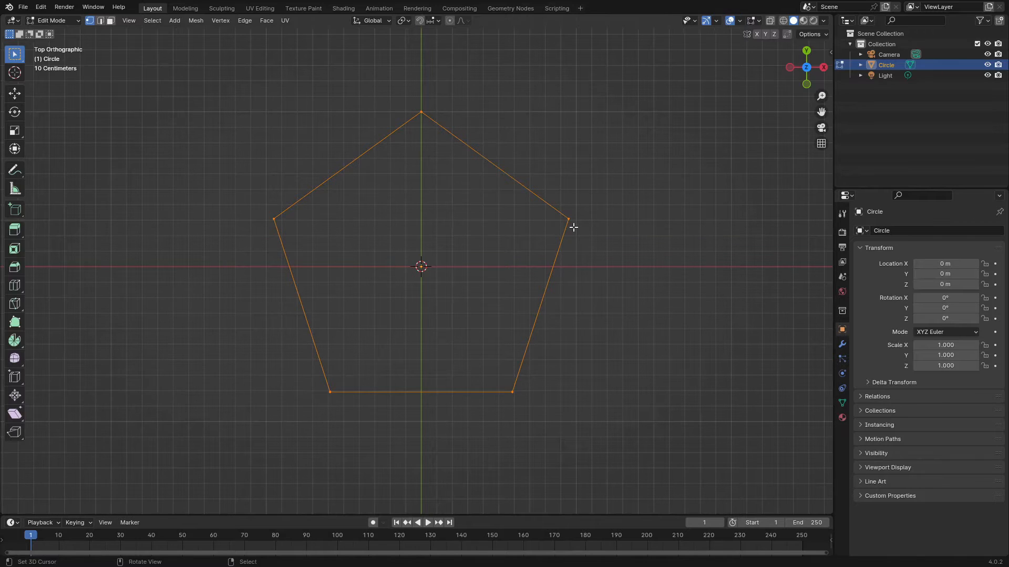
key(f)
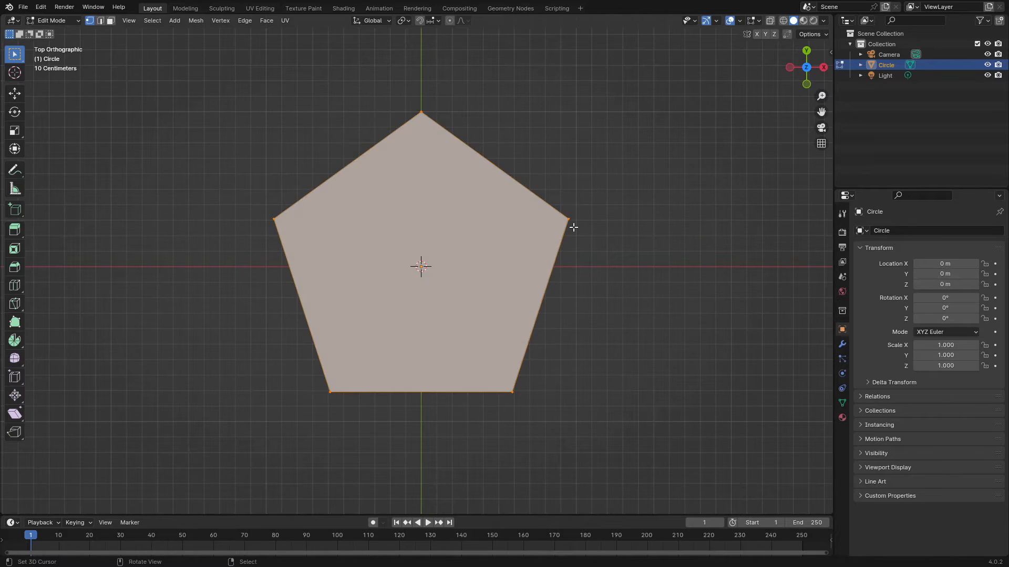
scroll(573, 227, down, 7)
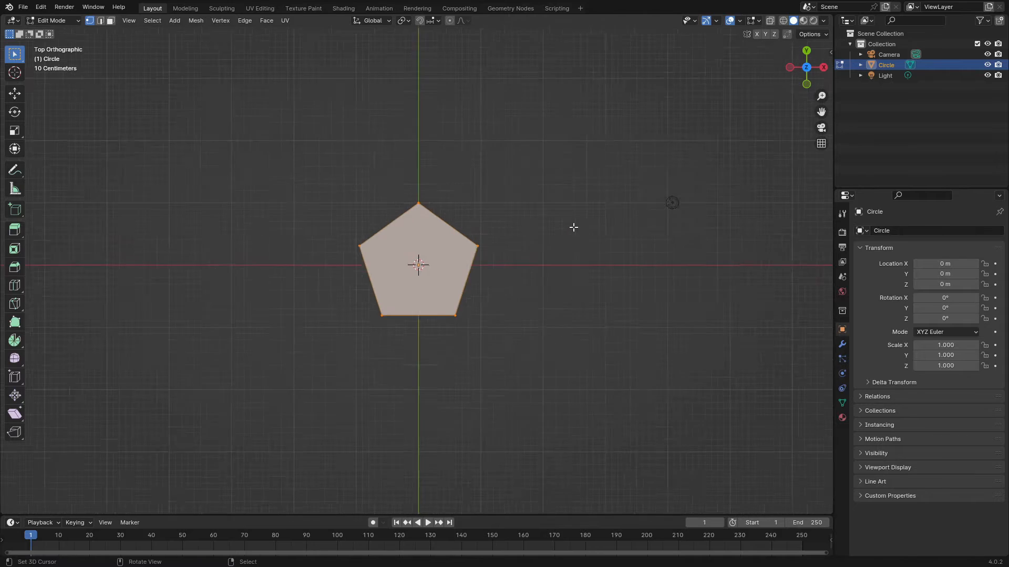
scroll(468, 300, up, 5)
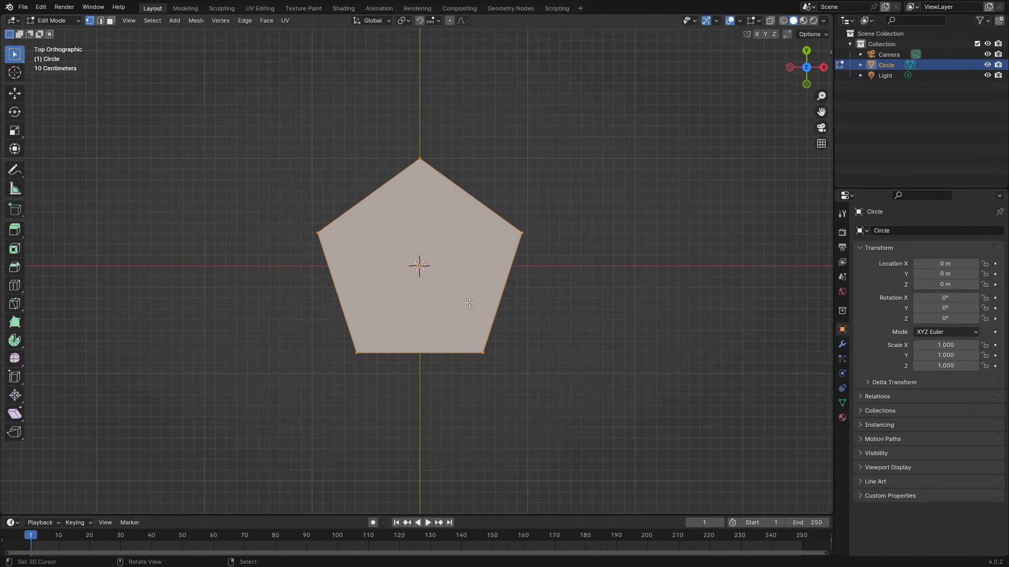
Step: Duplicate the pentagon face in place without moving or rotating the copy
key(g)
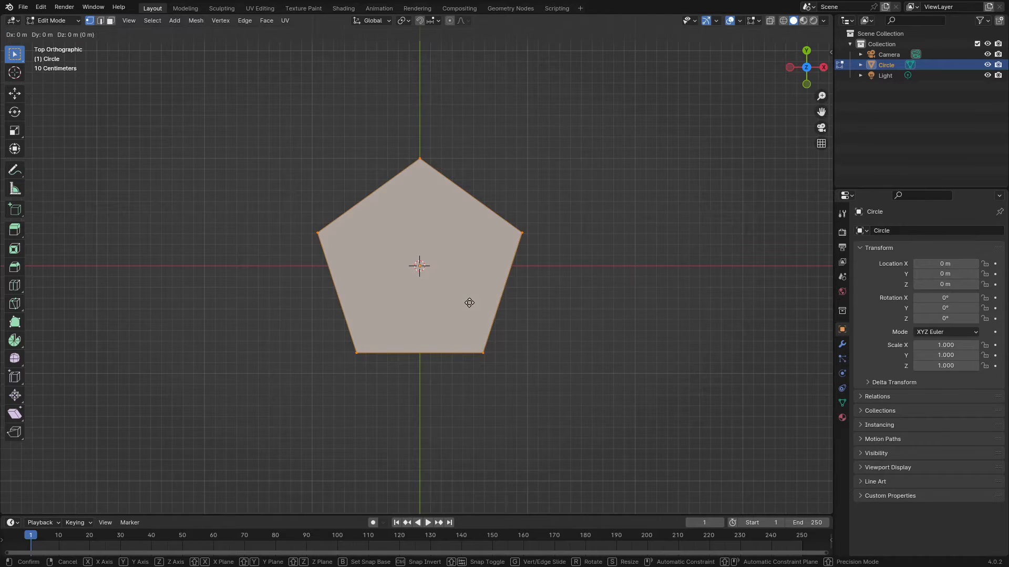
key(r)
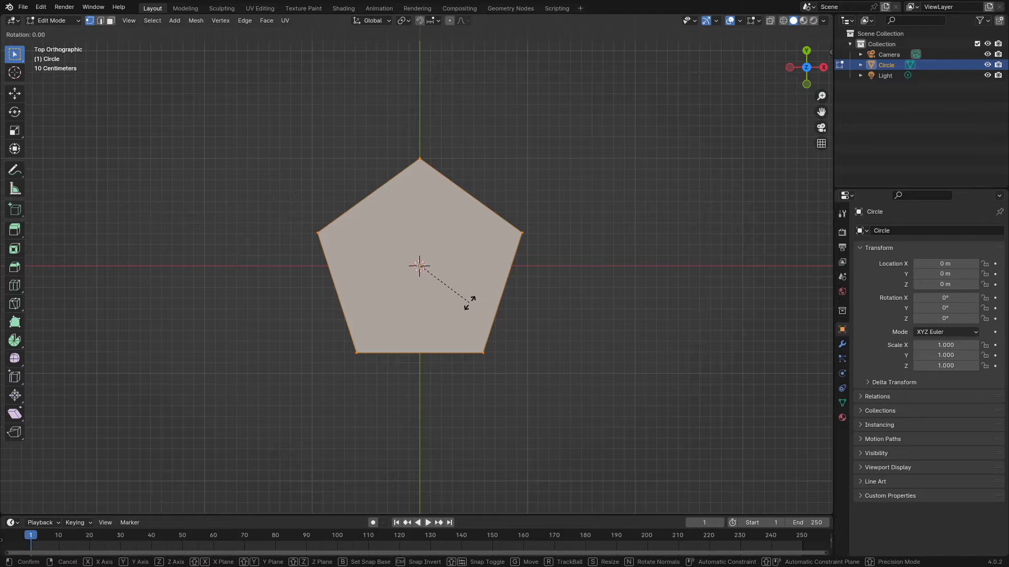
key(r)
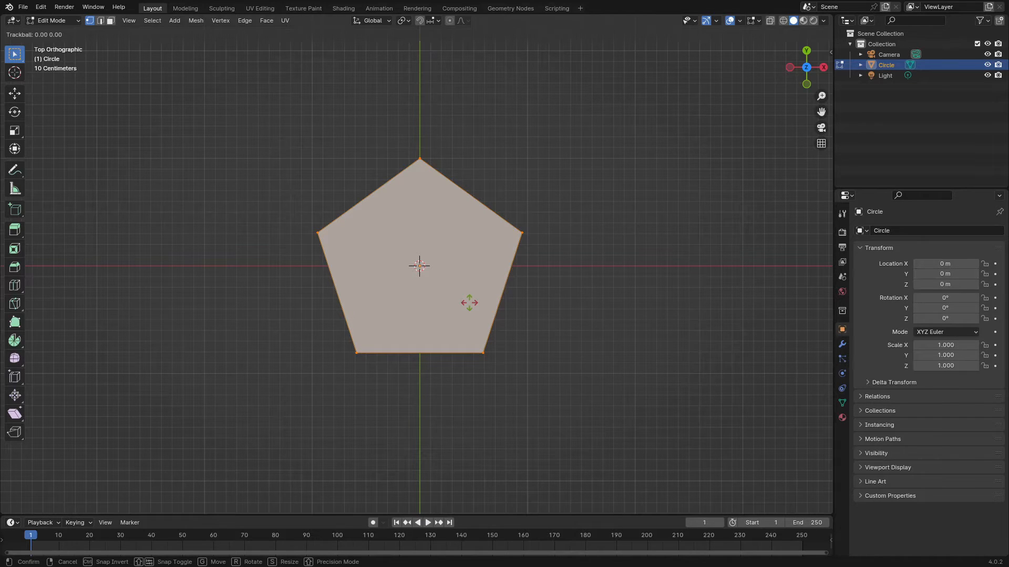
click(469, 302)
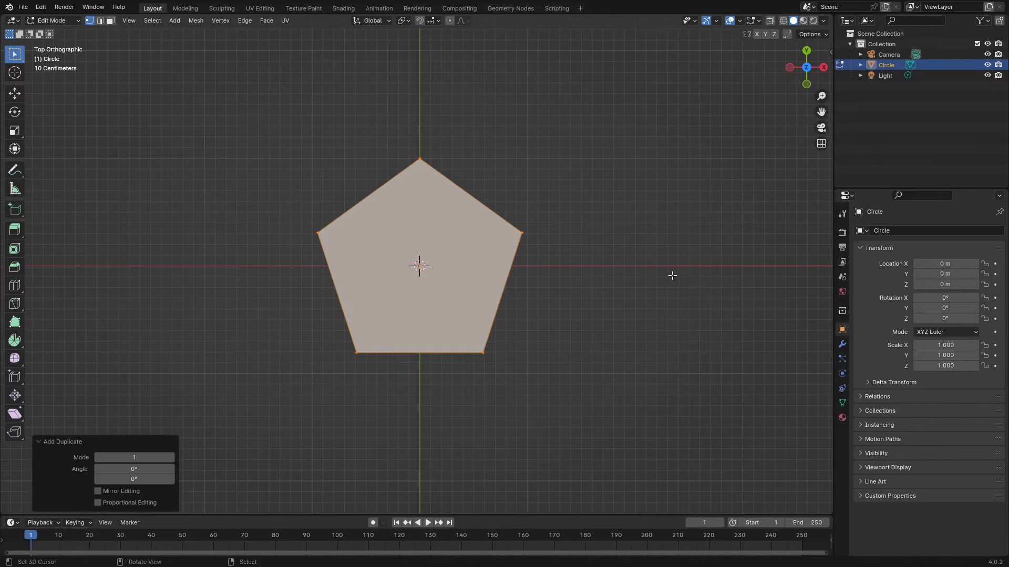
Step: Select only one of the two overlapping pentagons in face select mode and rotate it 180° about the global X axis
click(649, 301)
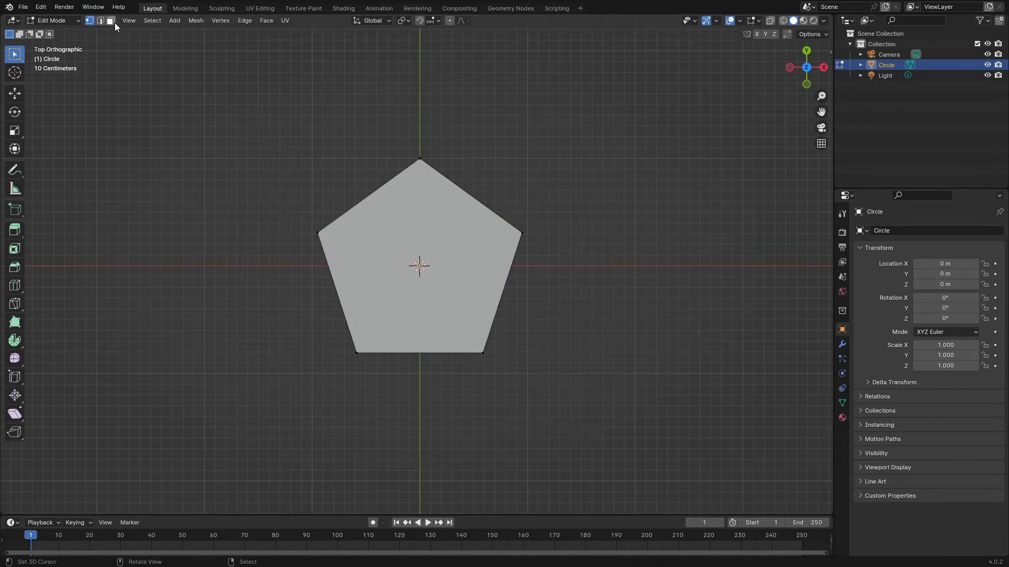
key(l)
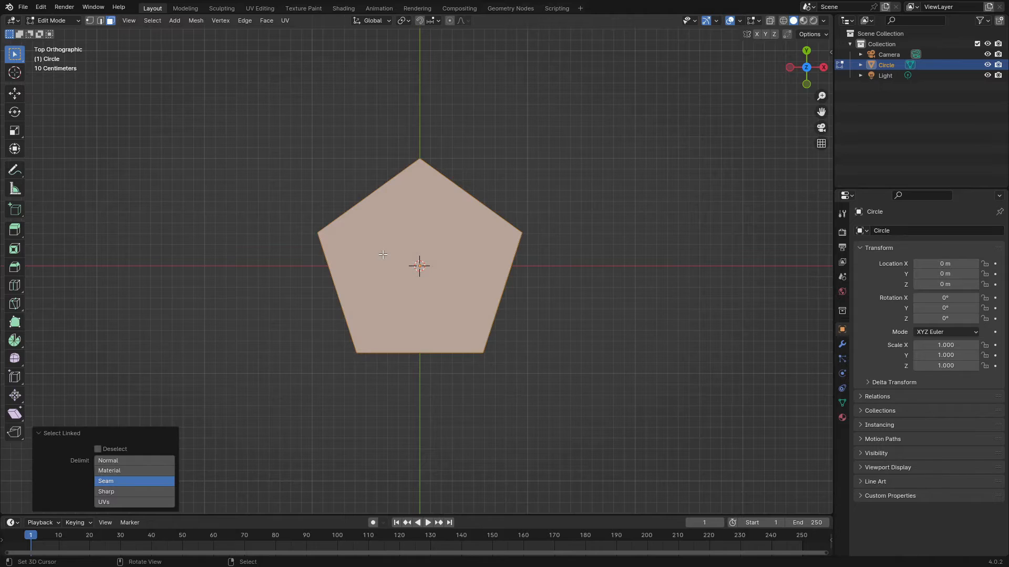
key(r)
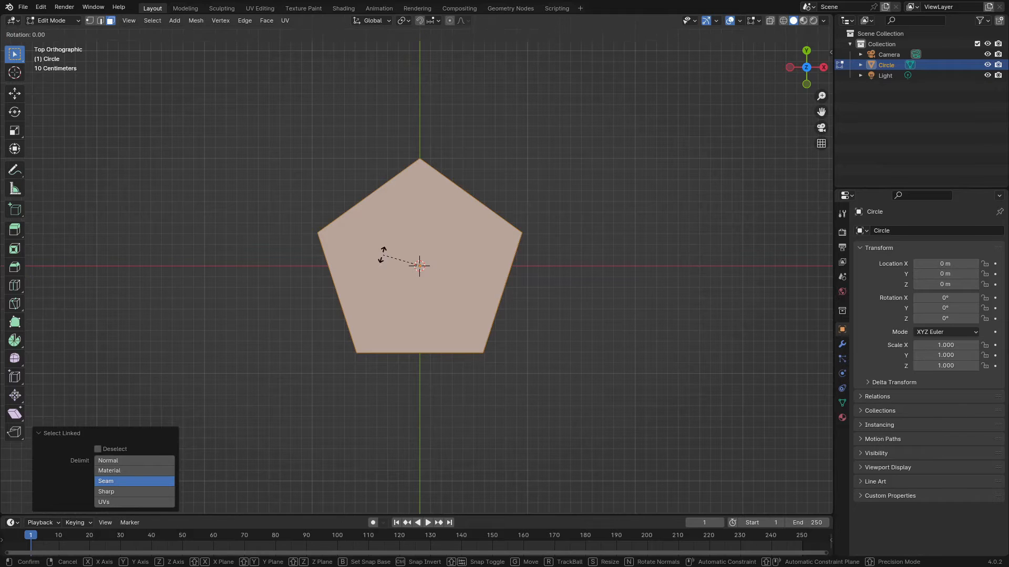
key(x)
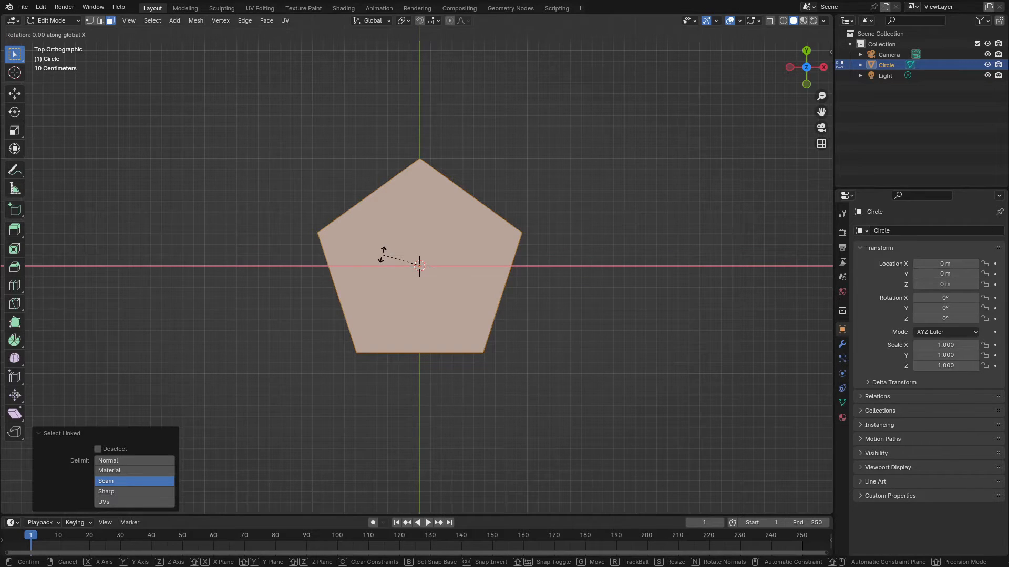
text(180)
key(Return)
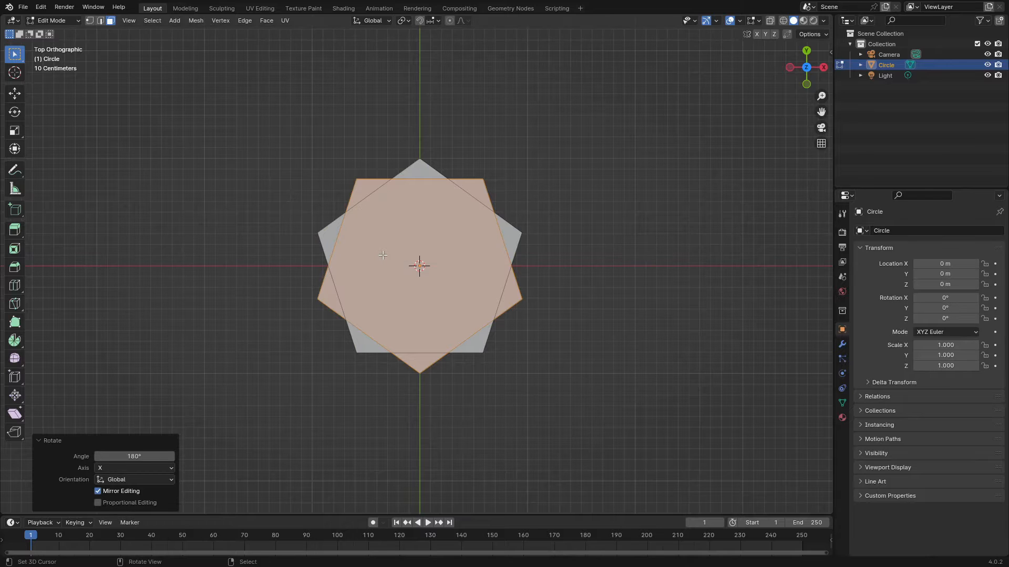
Step: Move the rotated pentagon about -2.03 m along the Y axis with the Move tool, clear of the original
middle_drag(525, 193, 396, 413)
scroll(462, 370, up, 2)
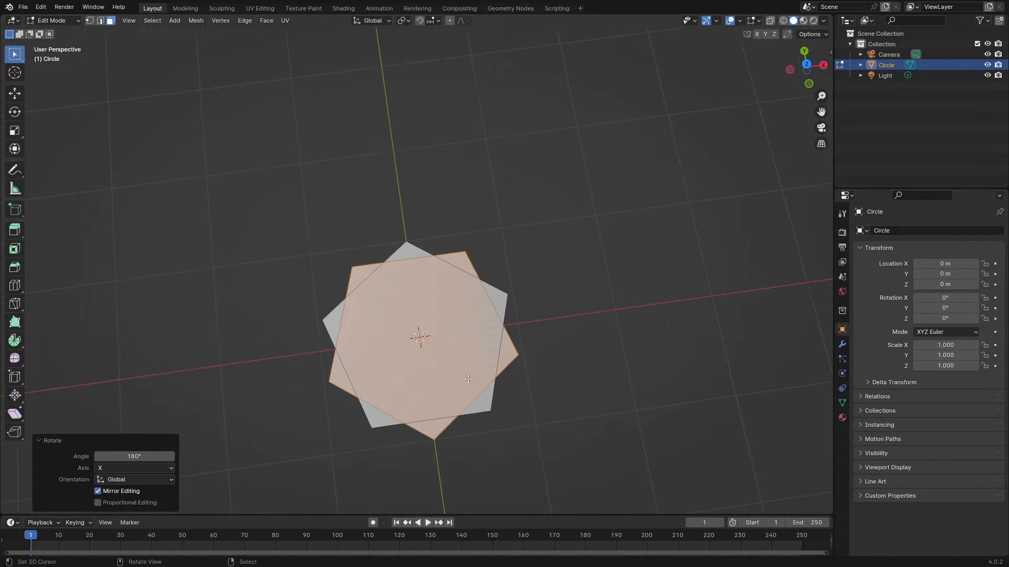
shift+middle_drag(461, 369, 349, 237)
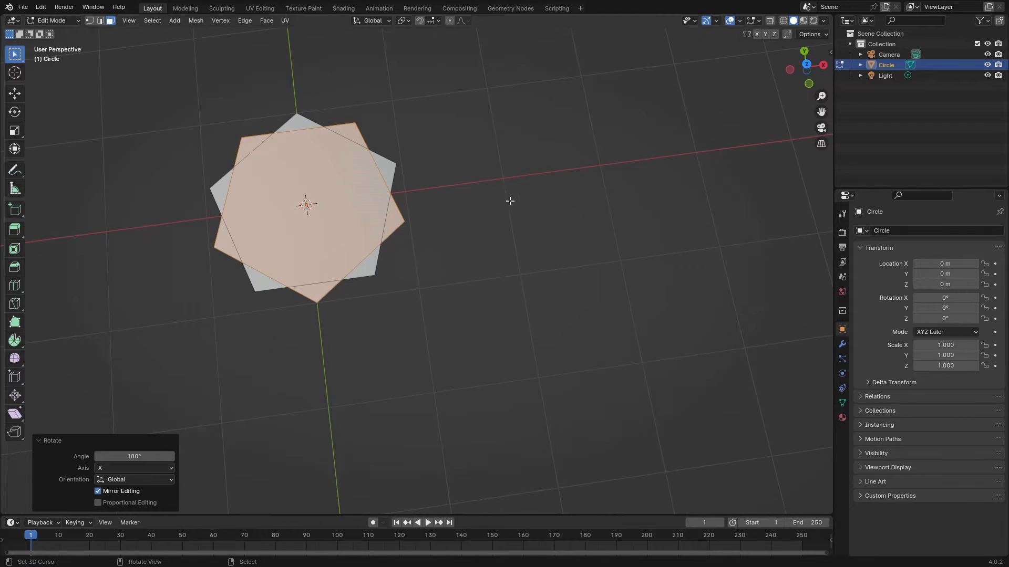
middle_drag(511, 200, 386, 152)
scroll(386, 152, down, 2)
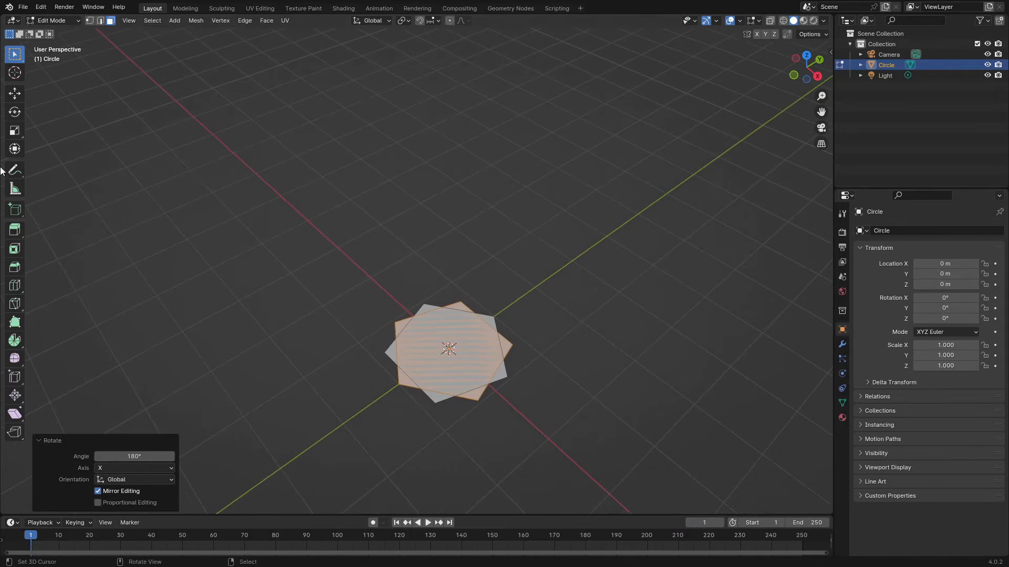
click(14, 93)
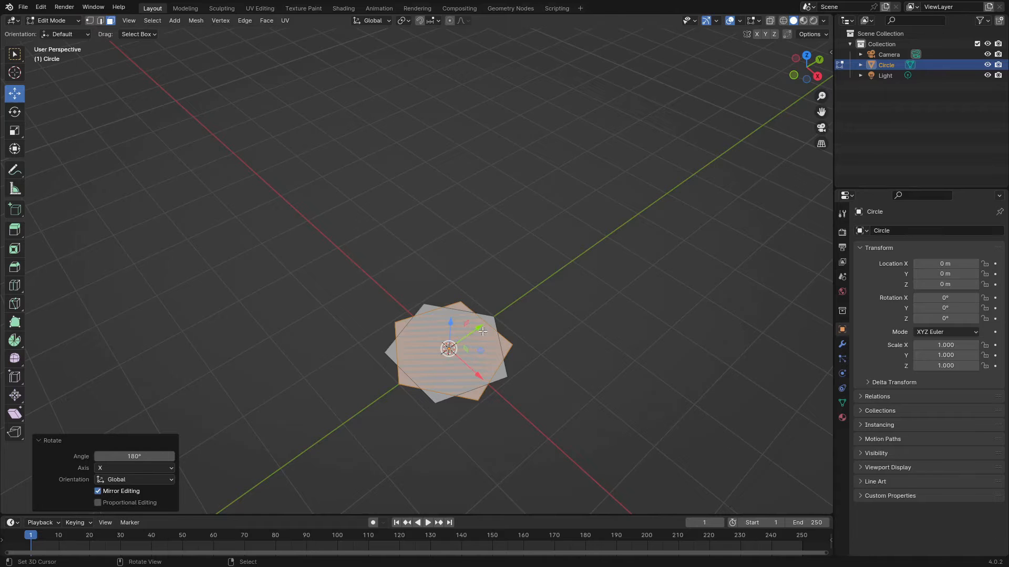
drag(478, 328, 348, 384)
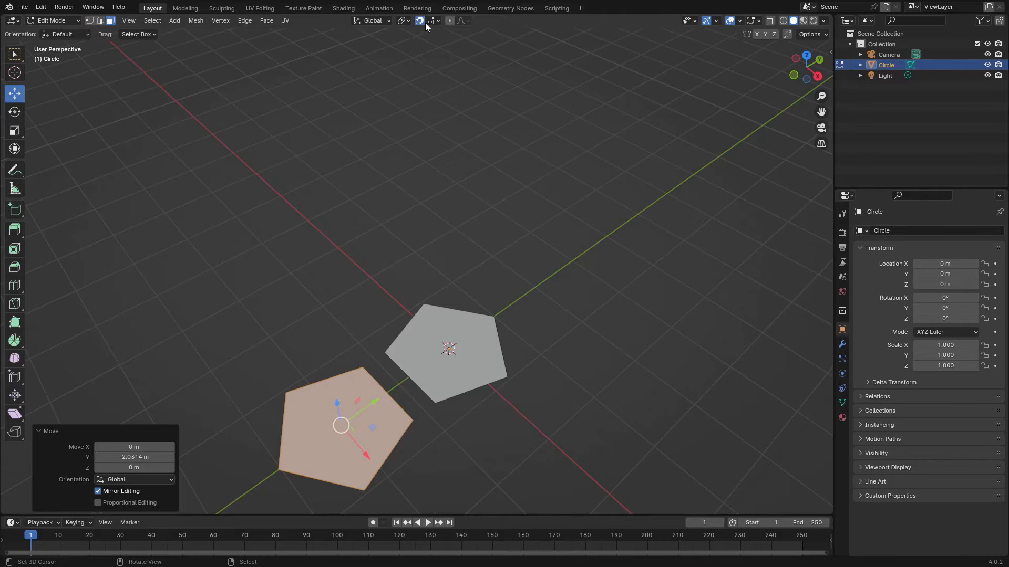
Step: Set snapping to Edge and move the selected pentagon about 0.41 m along Y so its edge meets the original's adjoining edge
click(430, 23)
click(413, 98)
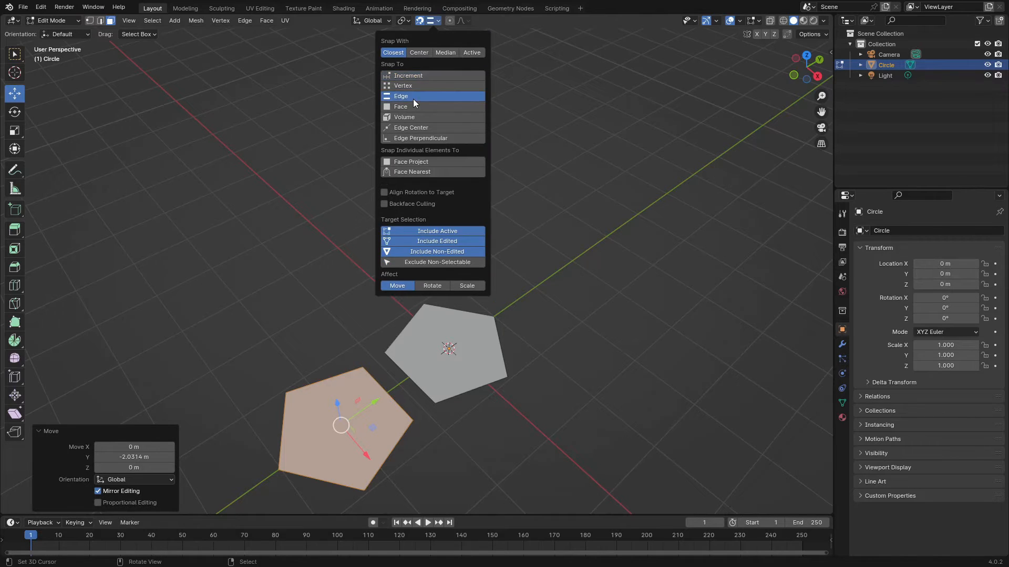
drag(374, 402, 417, 375)
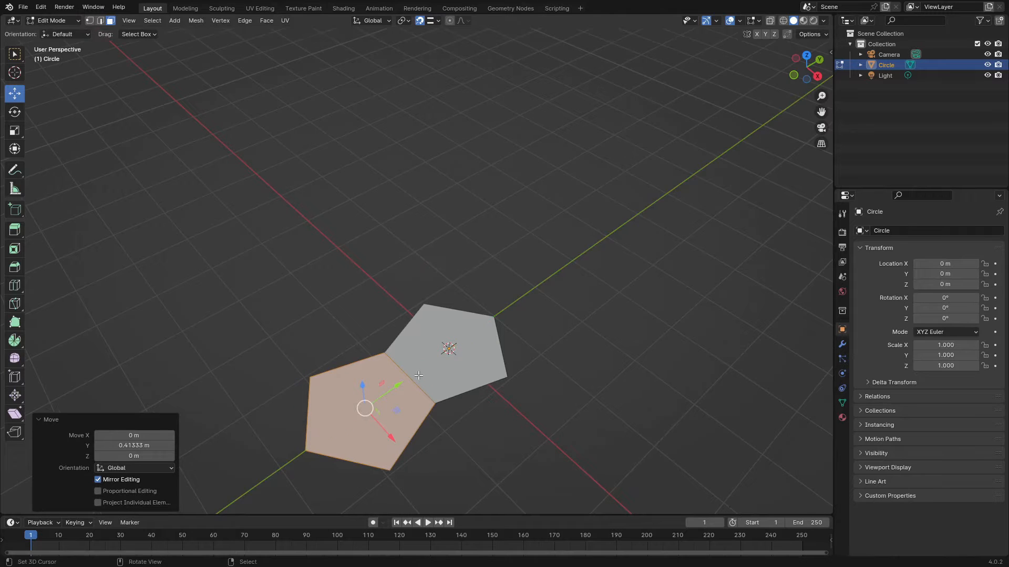
Step: Turn on the Face Orientation overlay in the viewport to colour the faces by normal direction
click(823, 21)
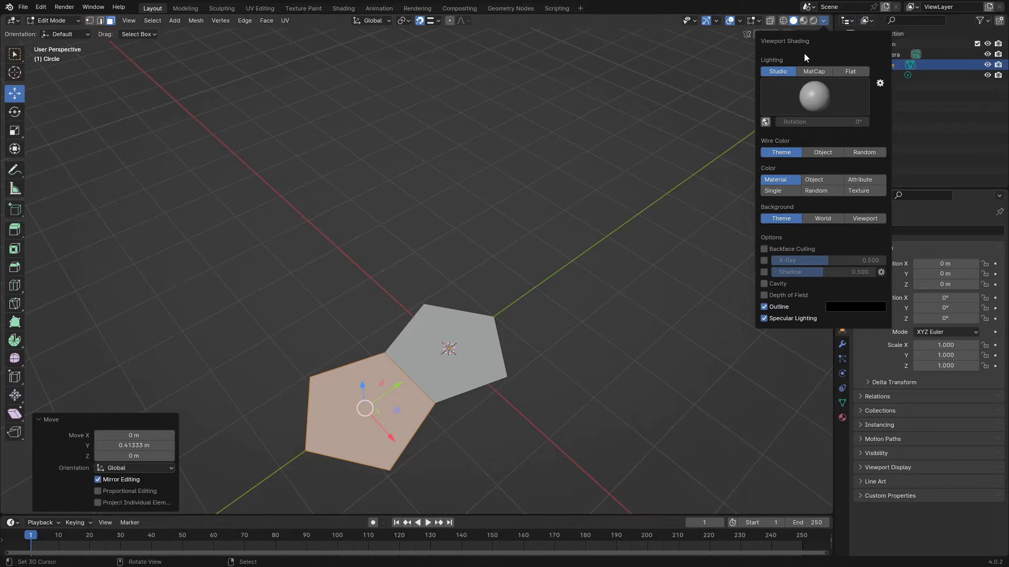
click(758, 22)
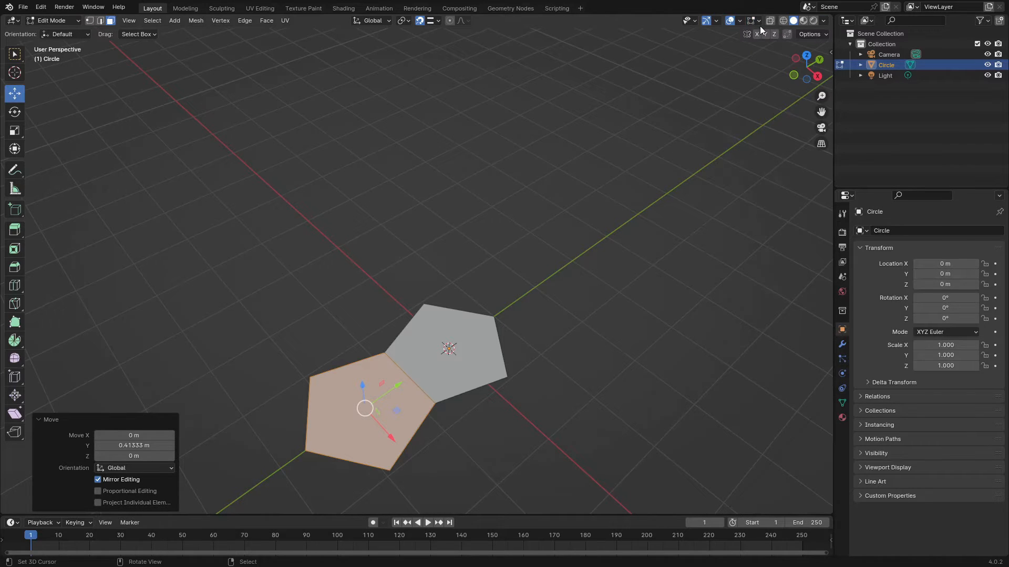
click(824, 24)
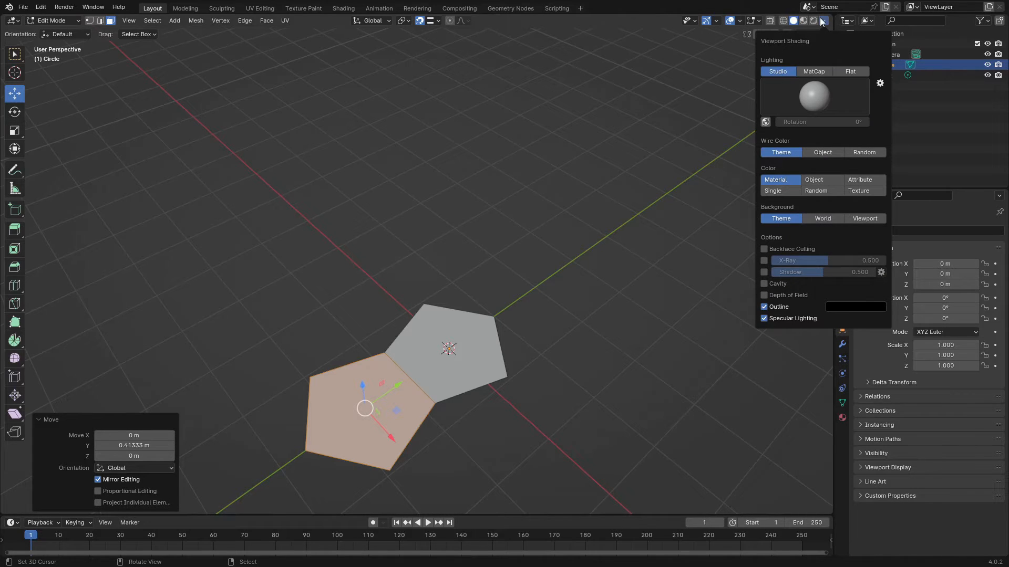
mouse_move(758, 21)
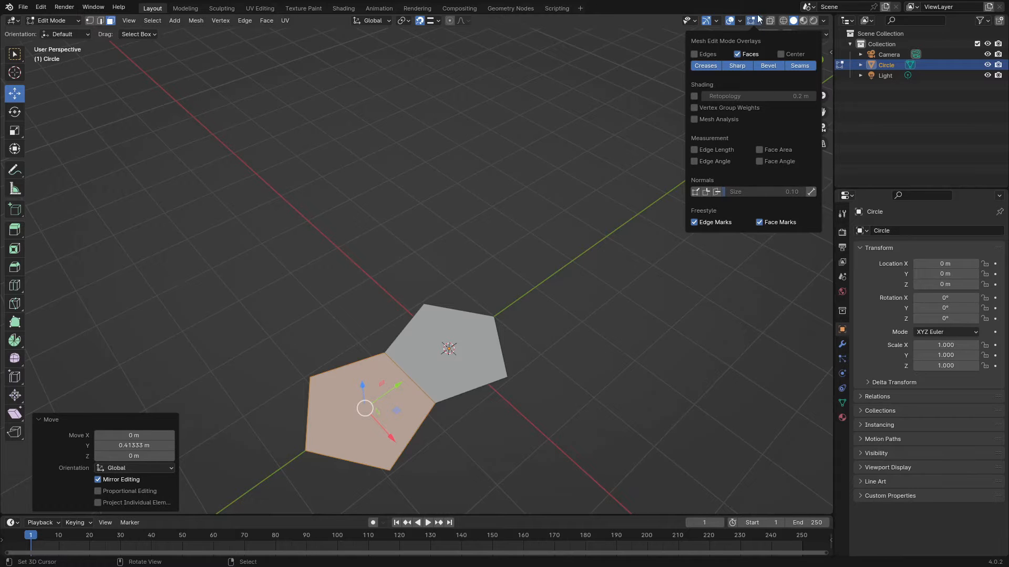
click(741, 21)
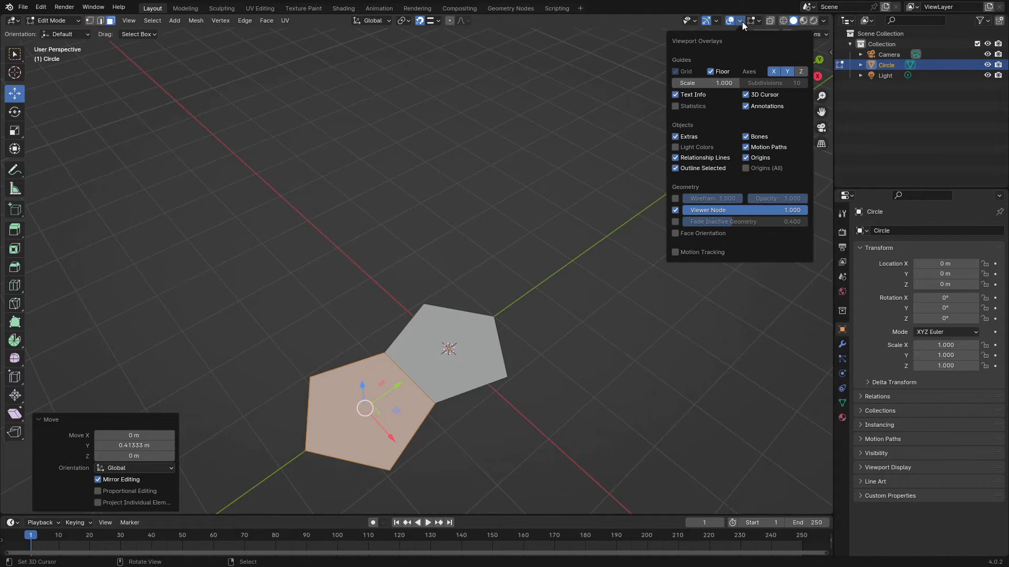
click(693, 233)
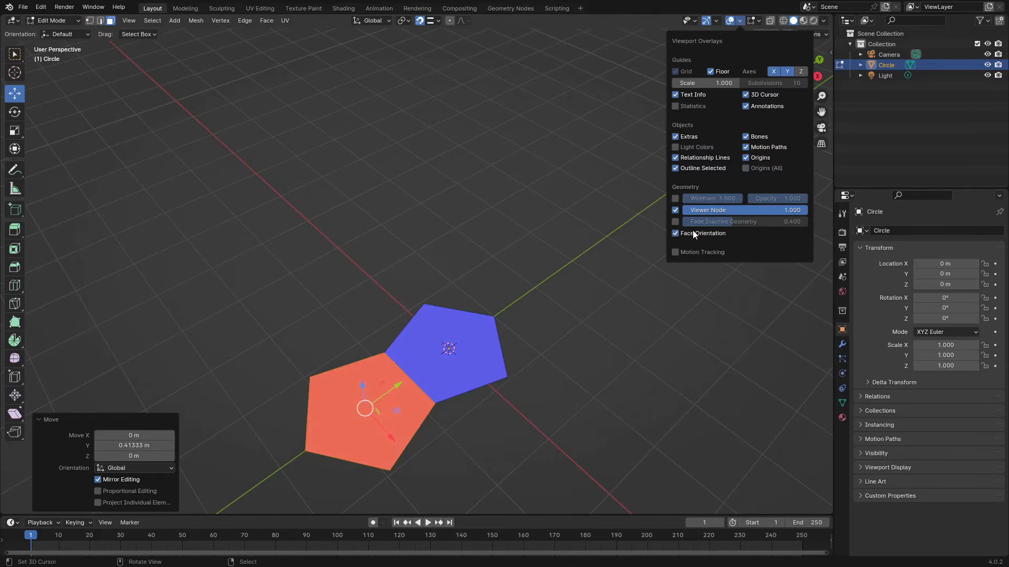
Step: Select only the inward-facing red pentagon and flip its normals to match the adjoining blue one
click(461, 449)
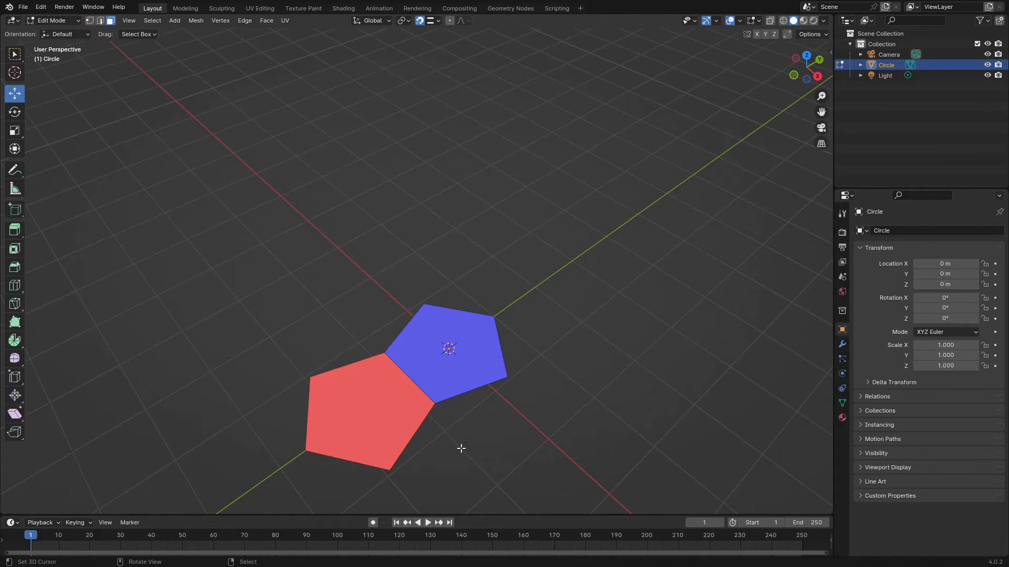
key(l)
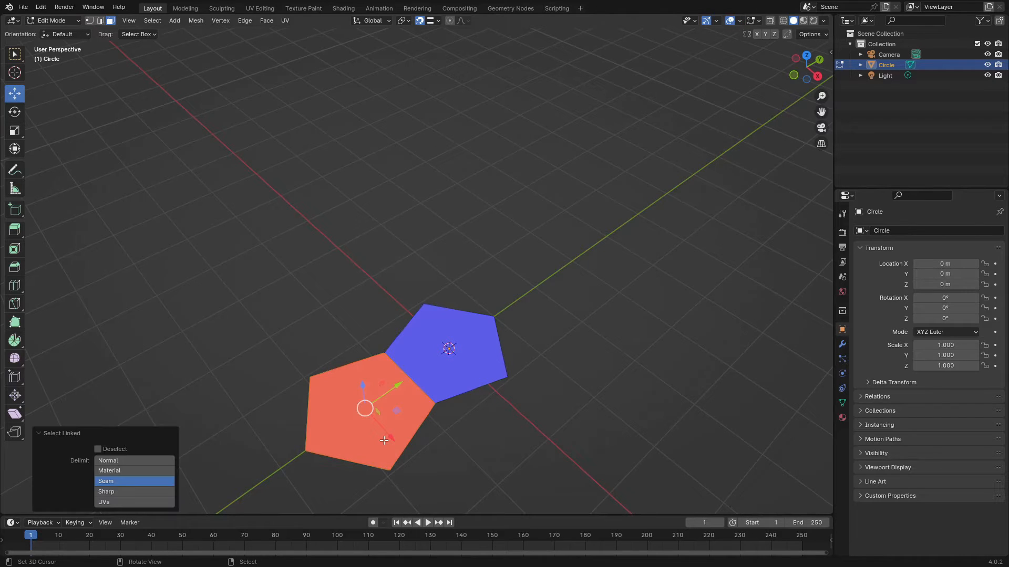
key(F3)
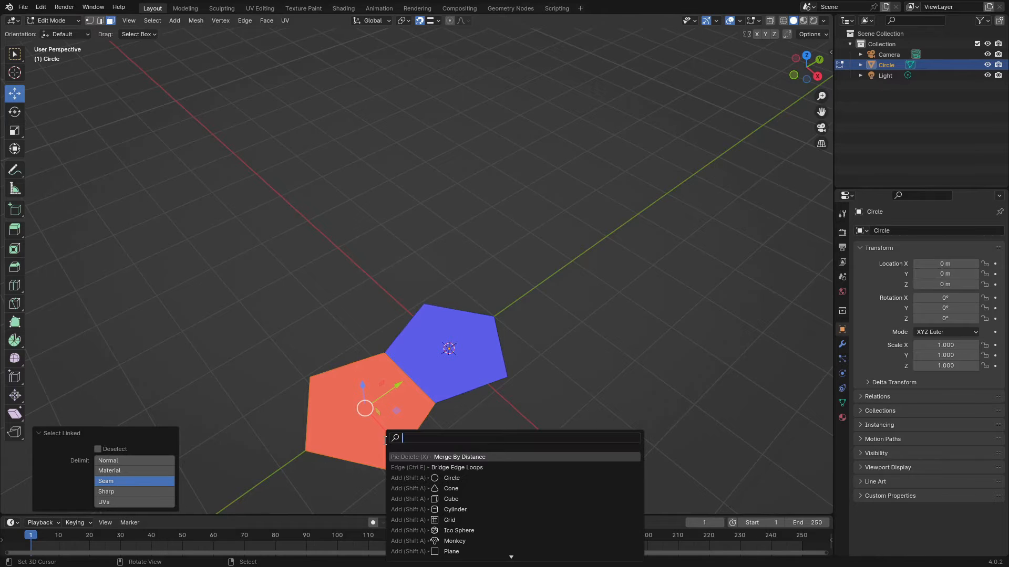
text(flip)
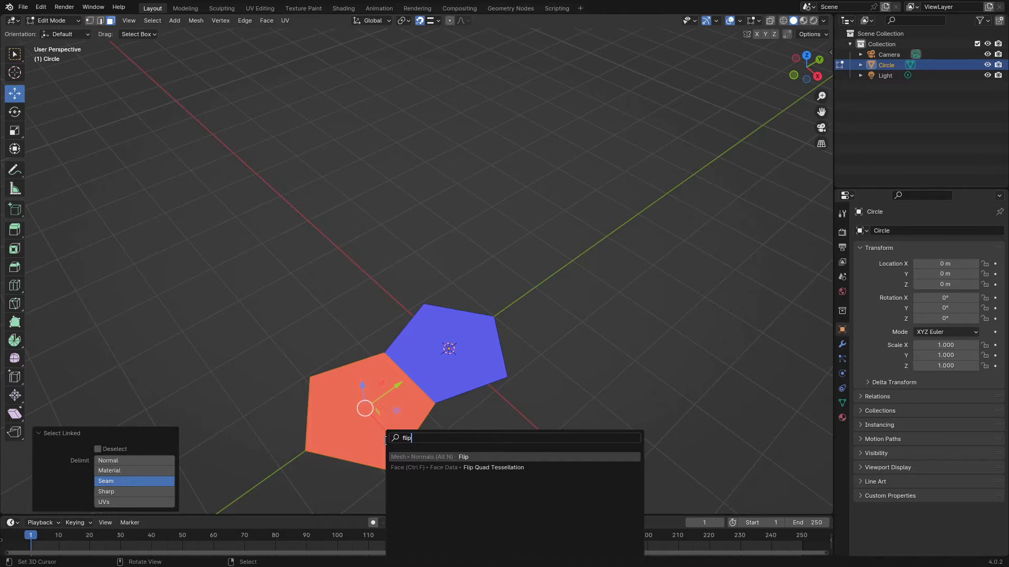
key(Return)
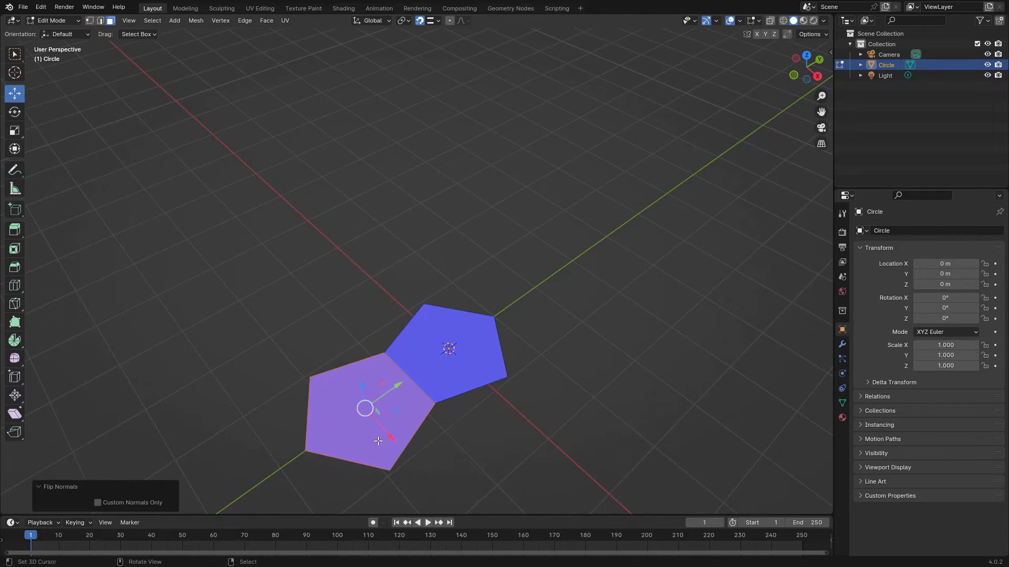
Step: From the top view, set the 3D cursor's Y location to -0.81 m, on the edge shared by the pentagons
scroll(473, 436, up, 2)
middle_drag(473, 435, 440, 52)
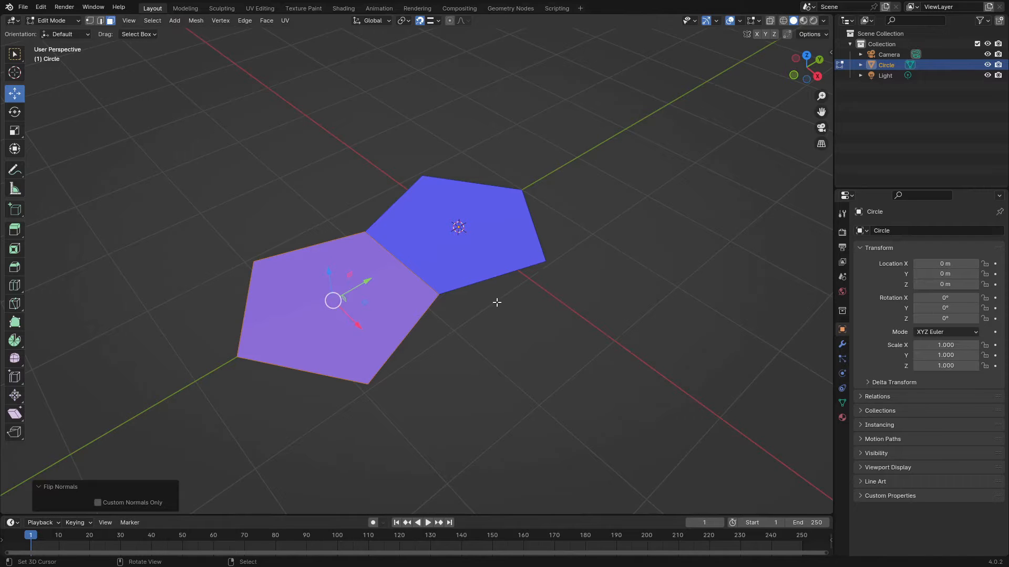
key(KP_7)
scroll(497, 303, down, 5)
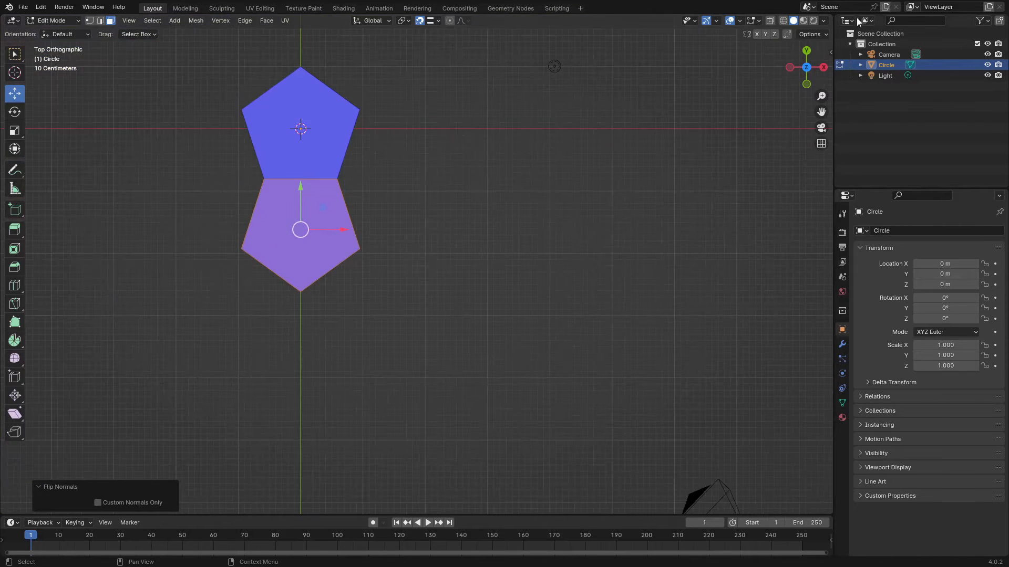
key(n)
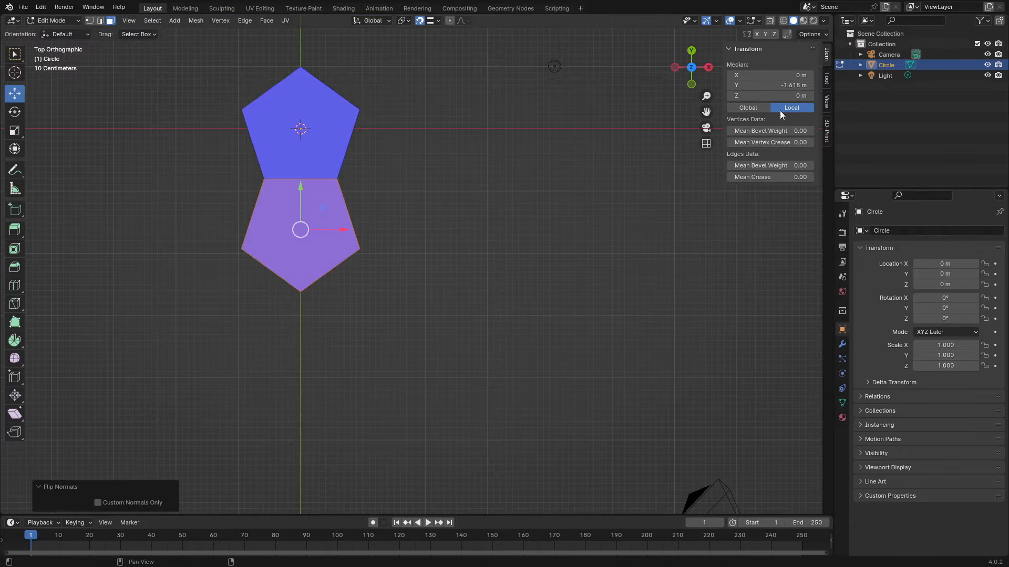
click(826, 102)
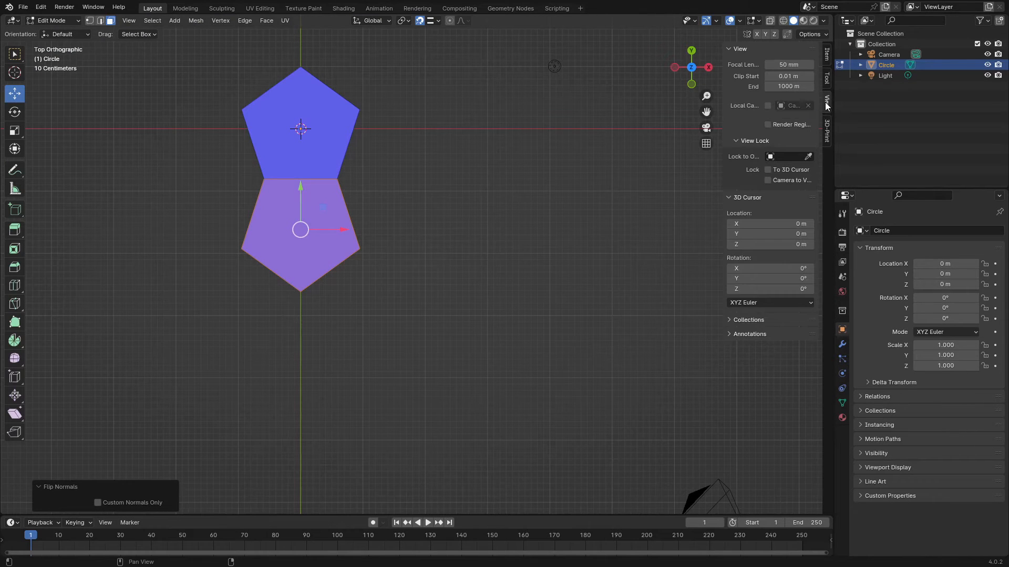
click(770, 233)
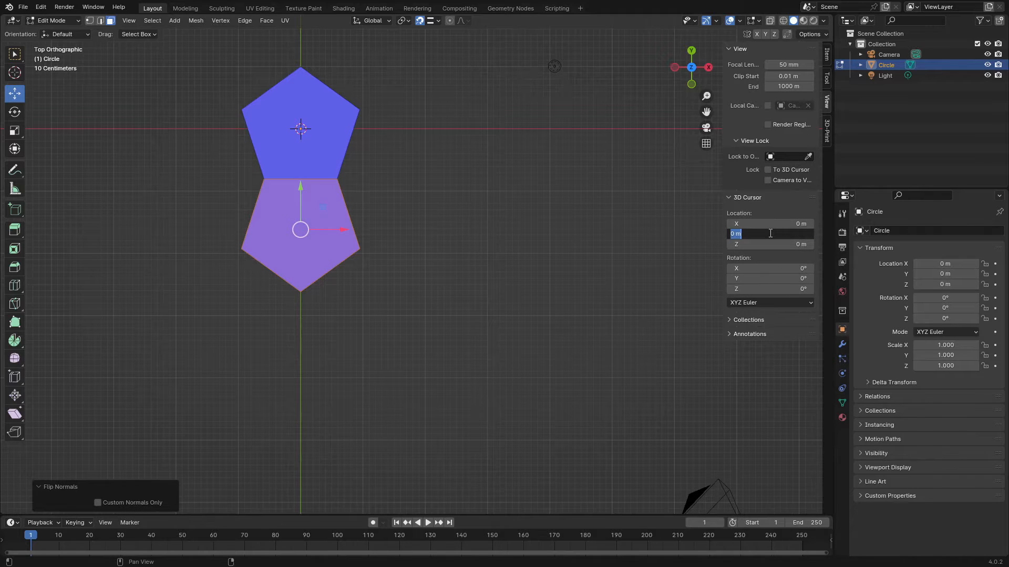
text(0.81)
key(Left)
key(Left)
key(Left)
key(Left)
text(-)
key(Return)
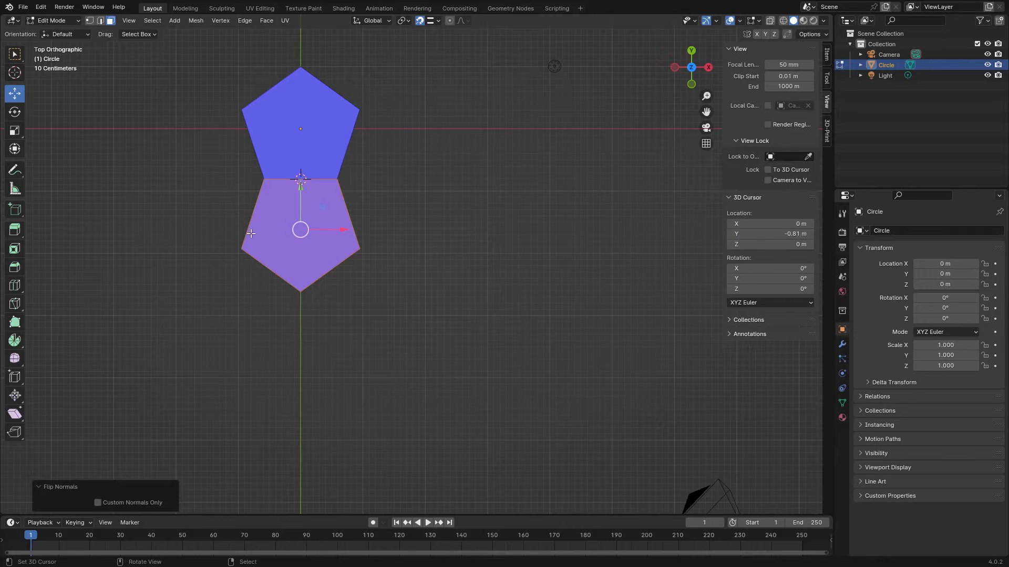
Step: Examine the 3D cursor's placement on the pentagons' shared edge from above and from several angles
scroll(427, 224, up, 6)
scroll(300, 218, down, 2)
shift+middle_drag(300, 218, 453, 424)
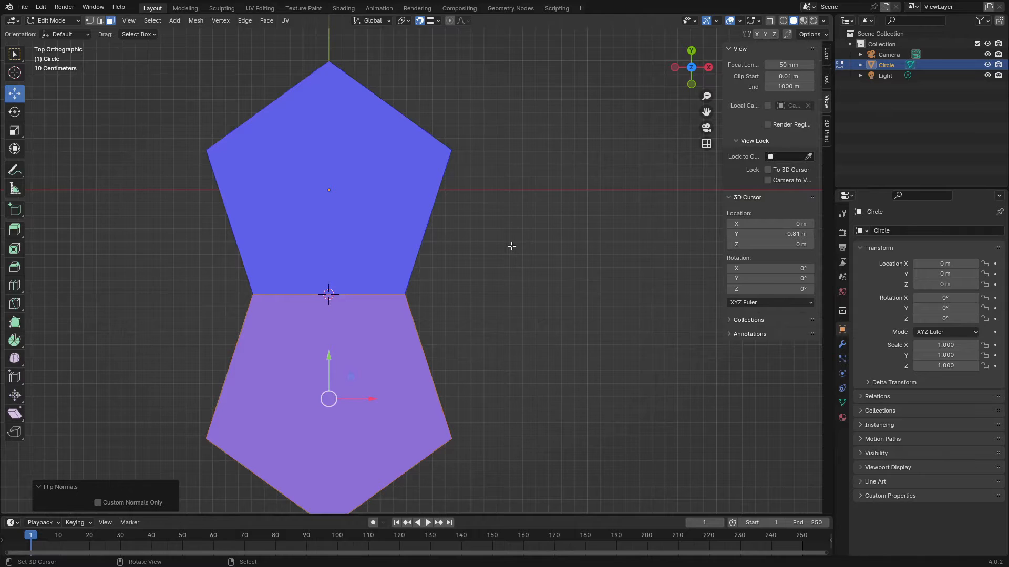
middle_drag(457, 298, 439, 225)
scroll(439, 224, down, 2)
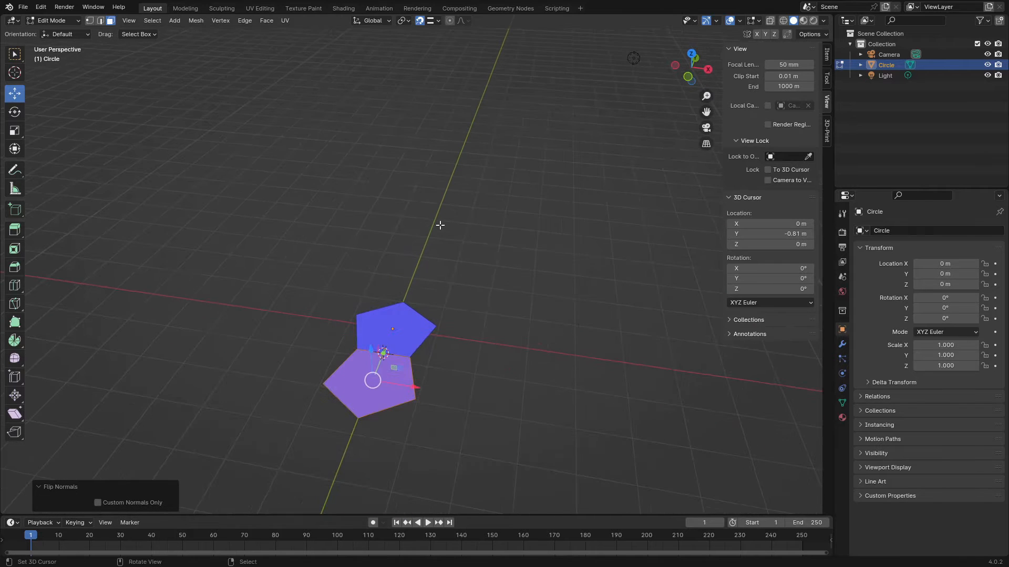
middle_drag(409, 344, 337, 328)
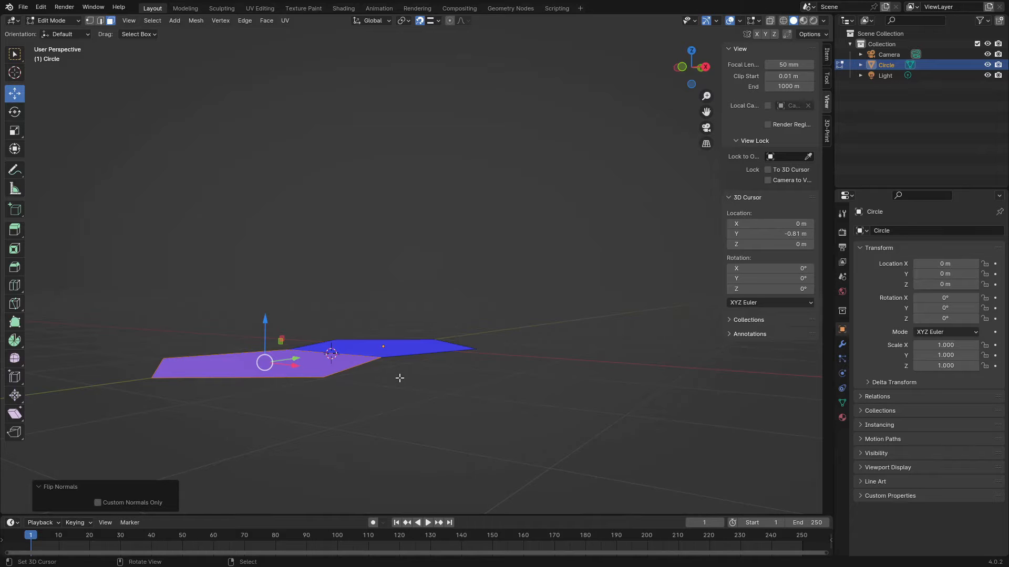
middle_drag(400, 323, 477, 395)
scroll(455, 393, up, 5)
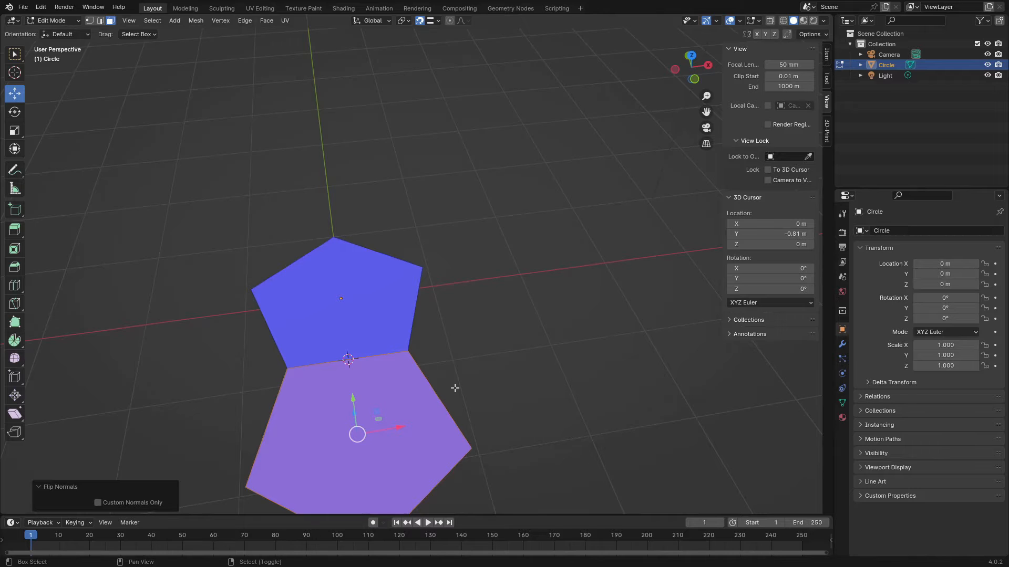
Step: Reset the 3D cursor to the world origin, at the centre of the original pentagon
key(shift+c)
scroll(342, 384, up, 5)
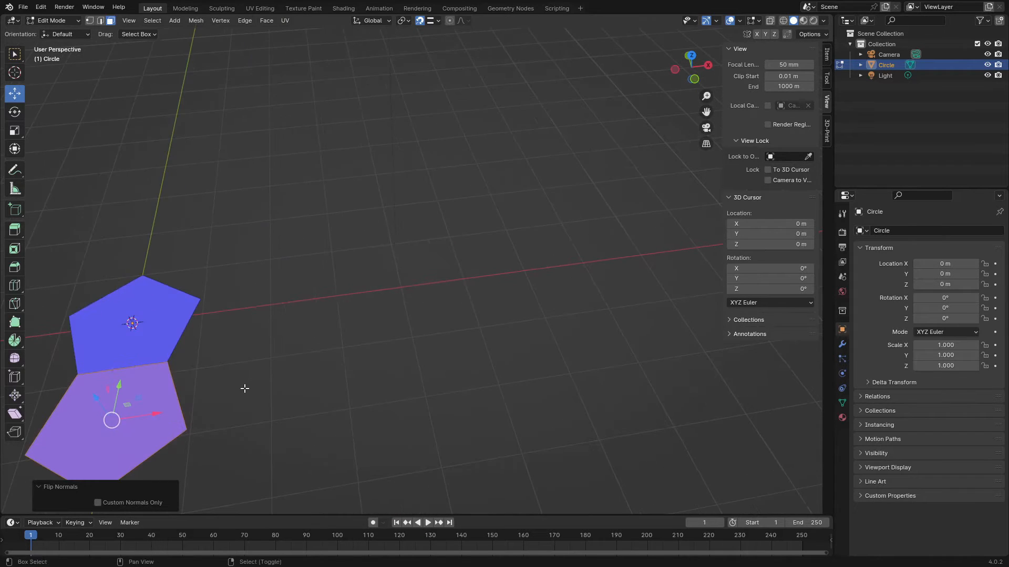
shift+middle_drag(243, 387, 725, 320)
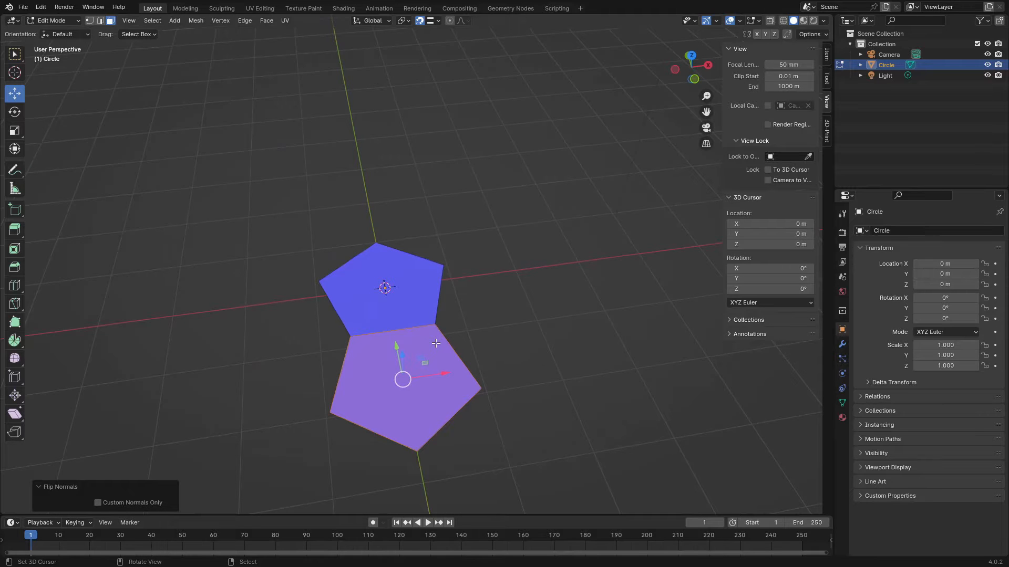
Step: In the top view, duplicate the selected outer pentagon in place without moving the copy
key(KP_7)
scroll(436, 344, down, 6)
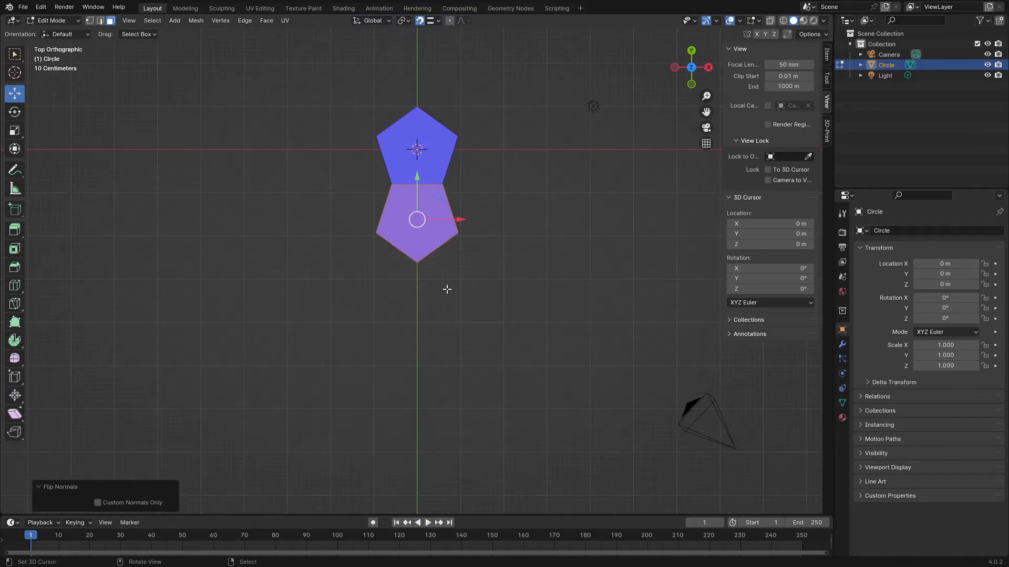
shift+middle_drag(464, 296, 466, 413)
scroll(467, 378, up, 7)
shift+middle_drag(540, 395, 489, 195)
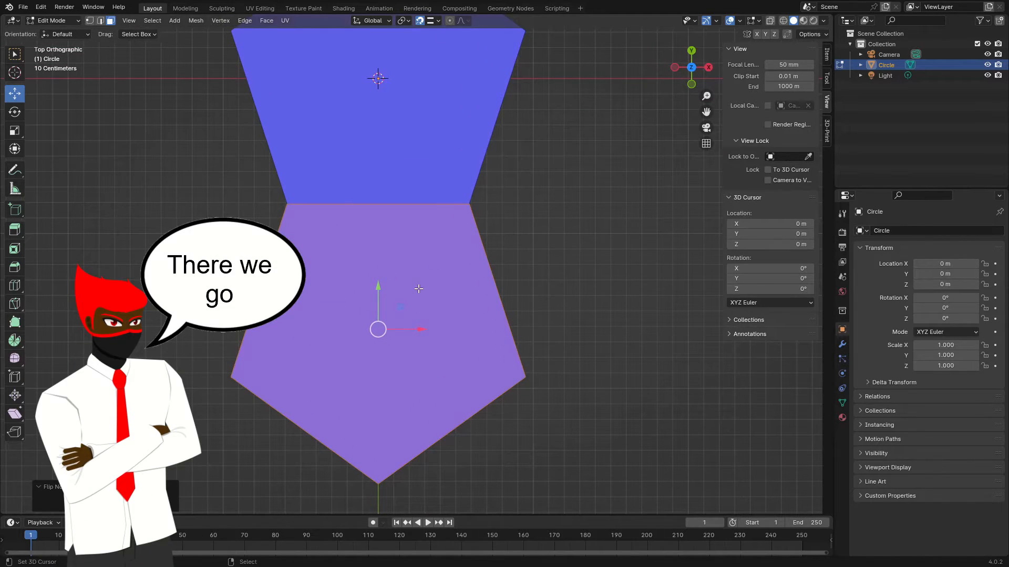
key(g)
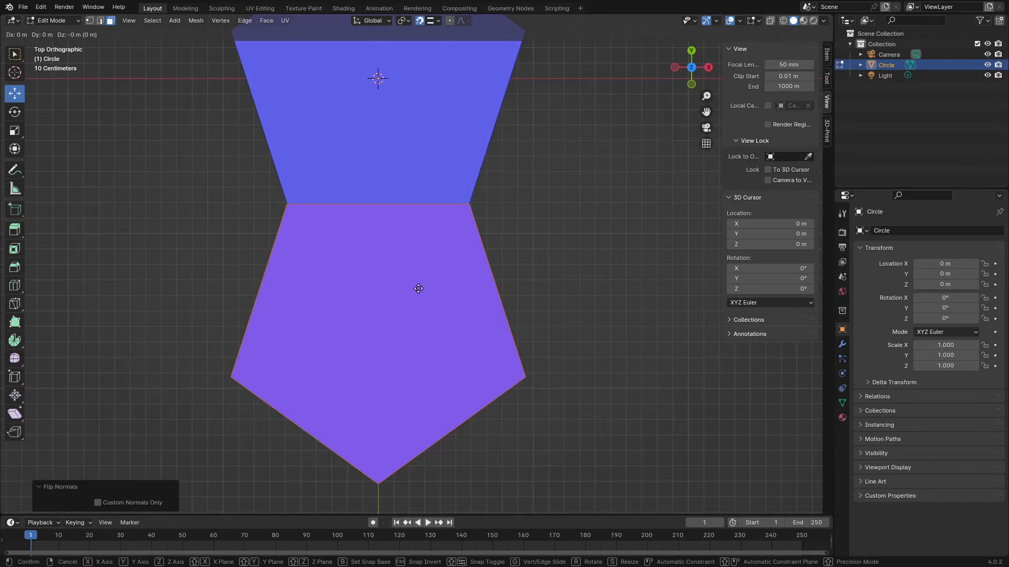
right_click(418, 289)
Step: Set the transform pivot point to 3D Cursor and rotate the duplicated pentagon 72° about the global Z axis
click(405, 22)
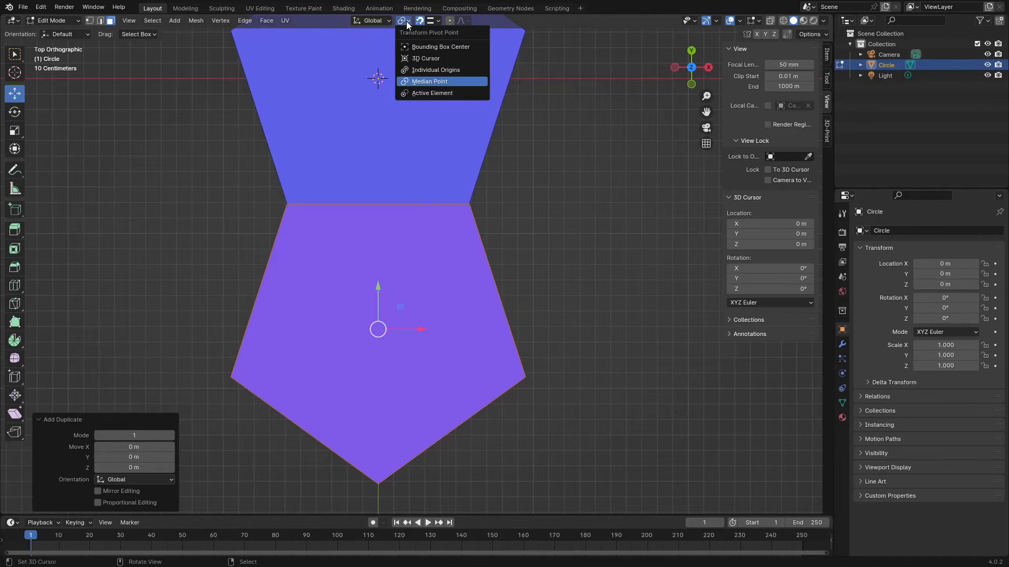
click(434, 58)
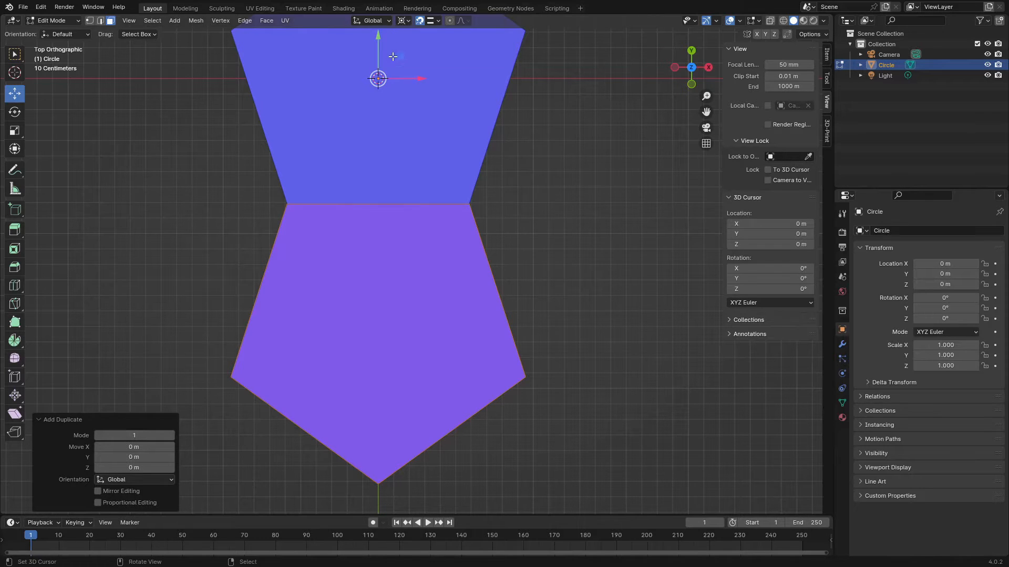
scroll(512, 223, down, 4)
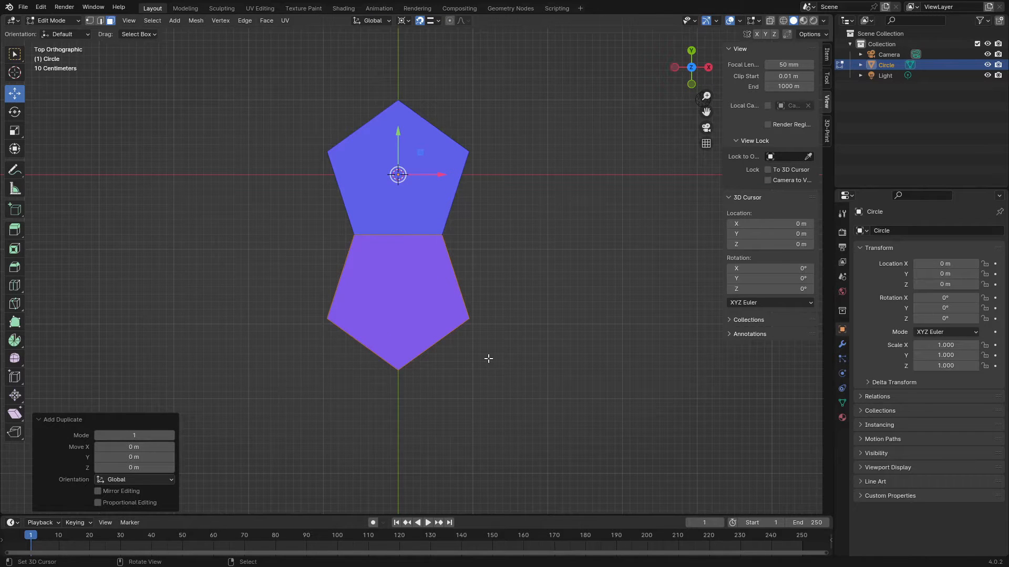
key(r)
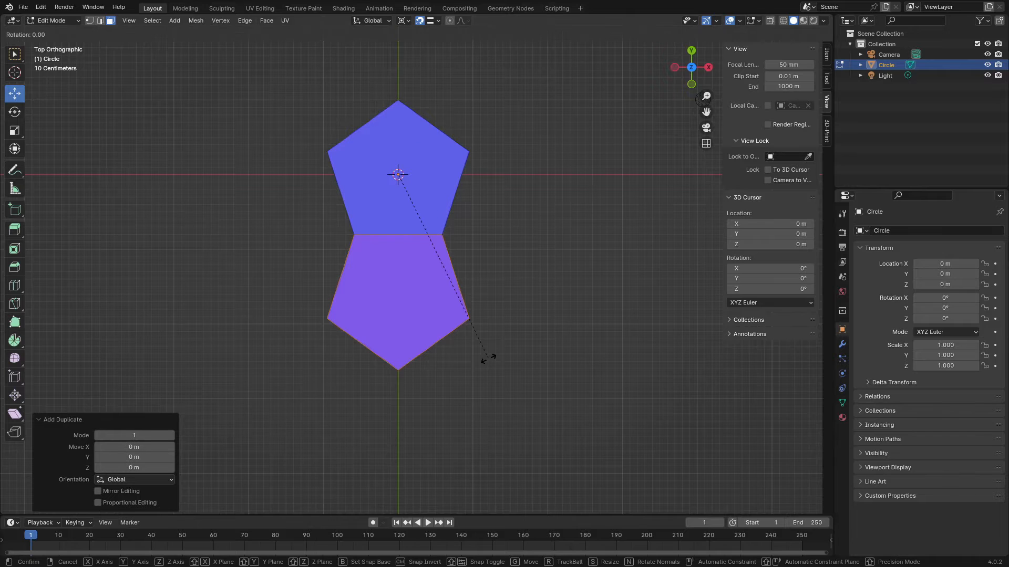
text(72)
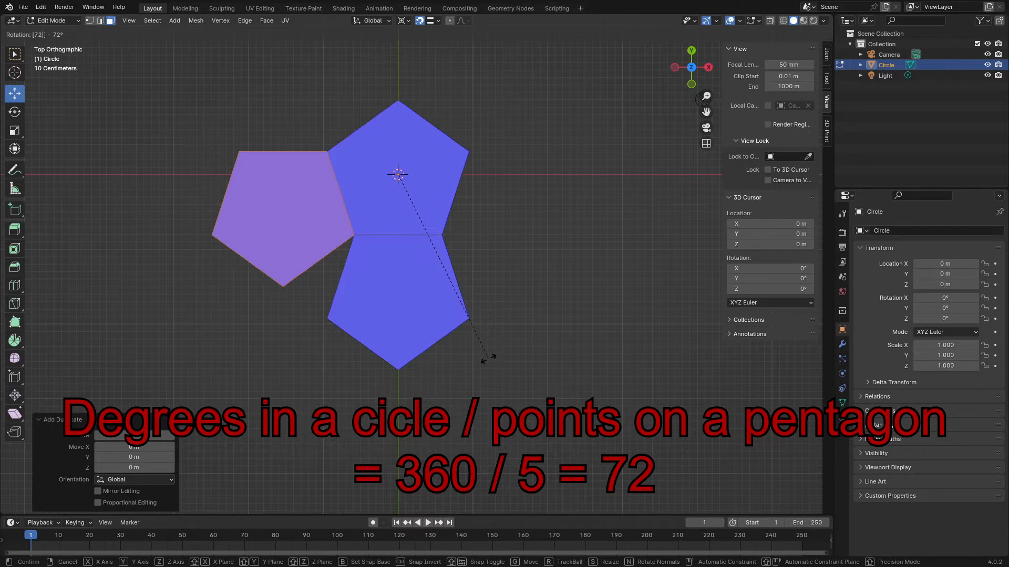
text(z)
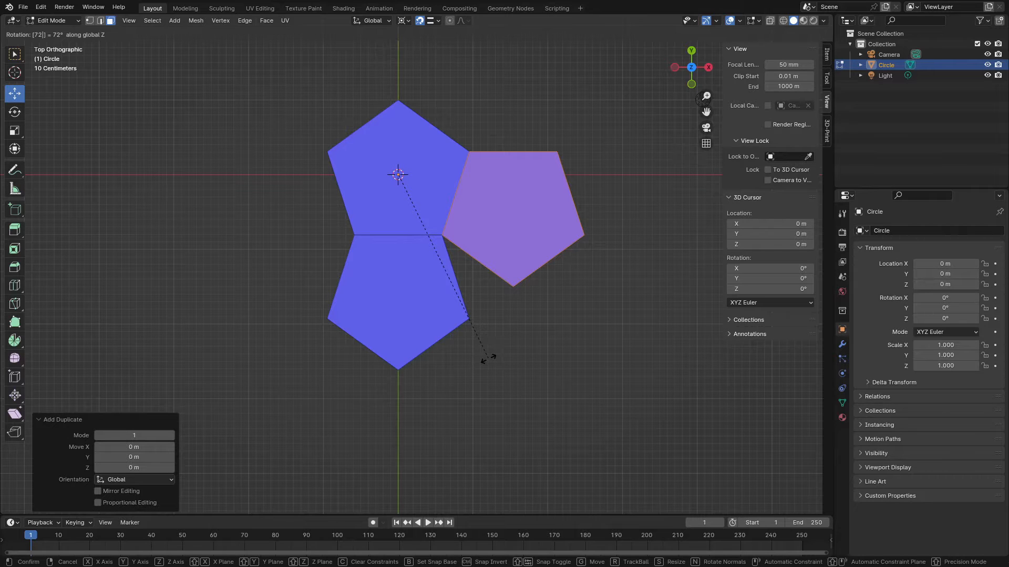
key(Return)
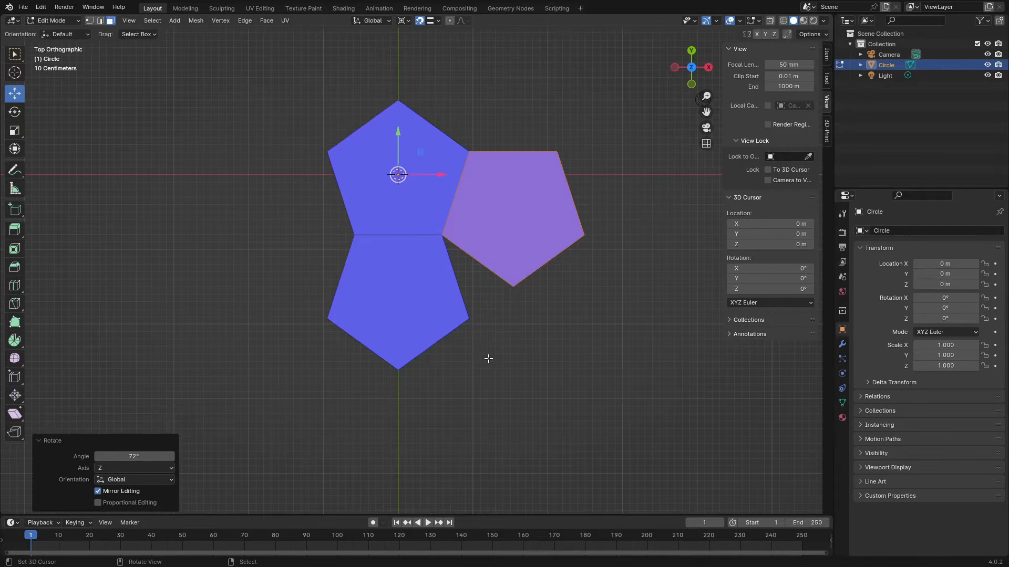
Step: Duplicate both outer pentagons together and rotate the copies 144° about the global Z axis around the 3D cursor
key(l)
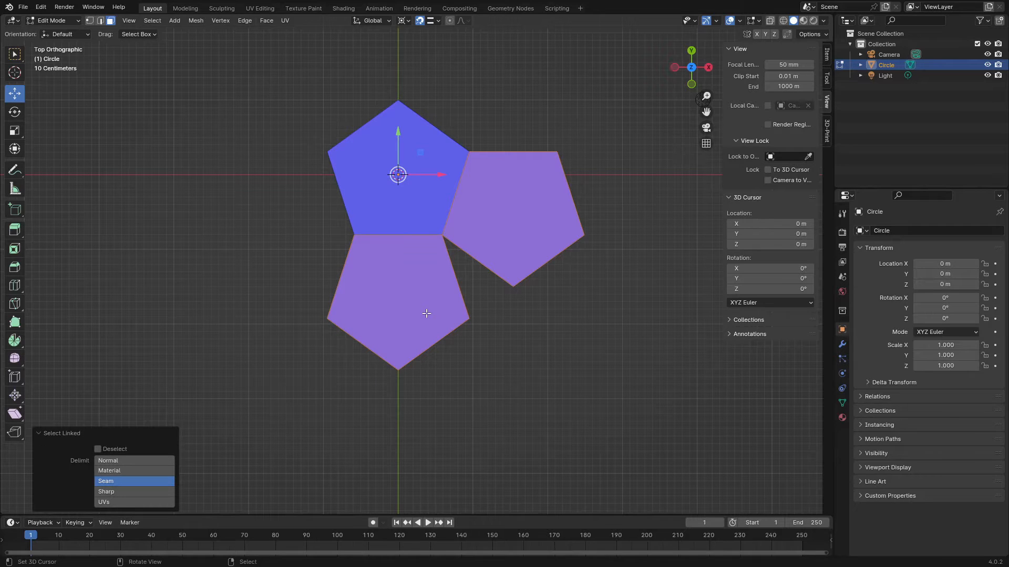
key(g)
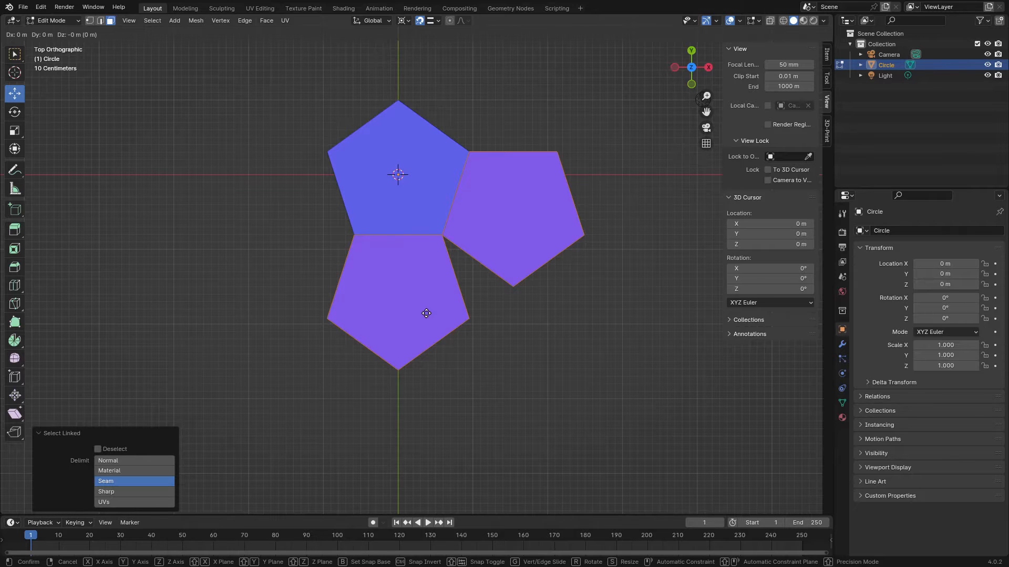
text(r144)
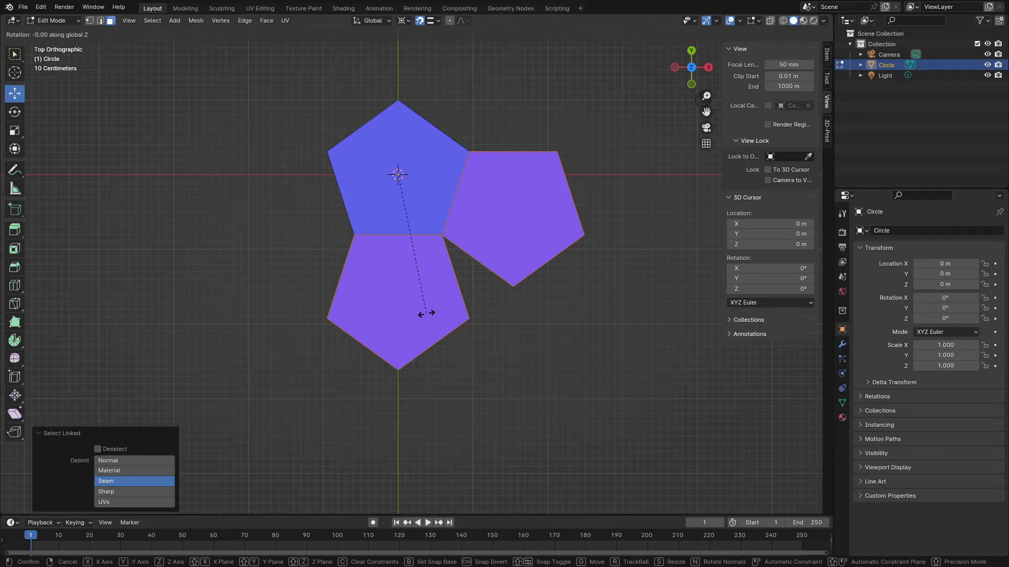
key(Return)
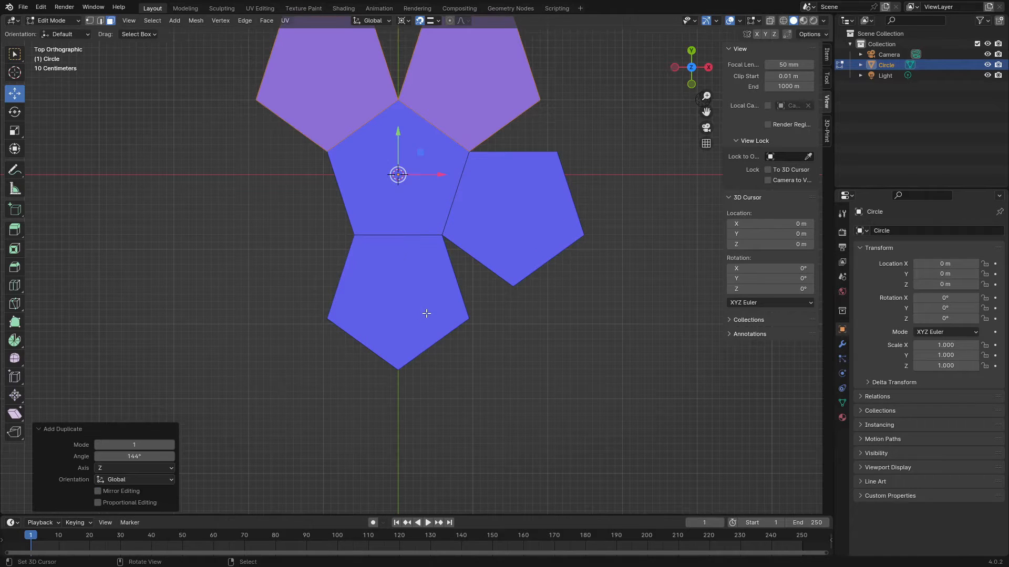
click(655, 149)
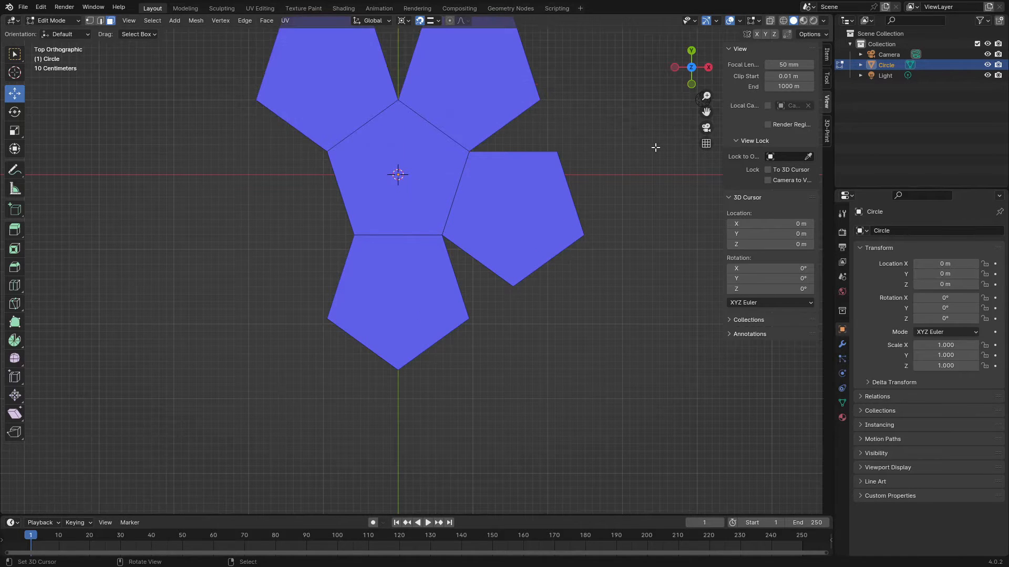
Step: Duplicate the upper-left outer pentagon in place and rotate the copy 72° about the global Z axis to fill the ring's last gap
click(283, 66)
key(shift+d)
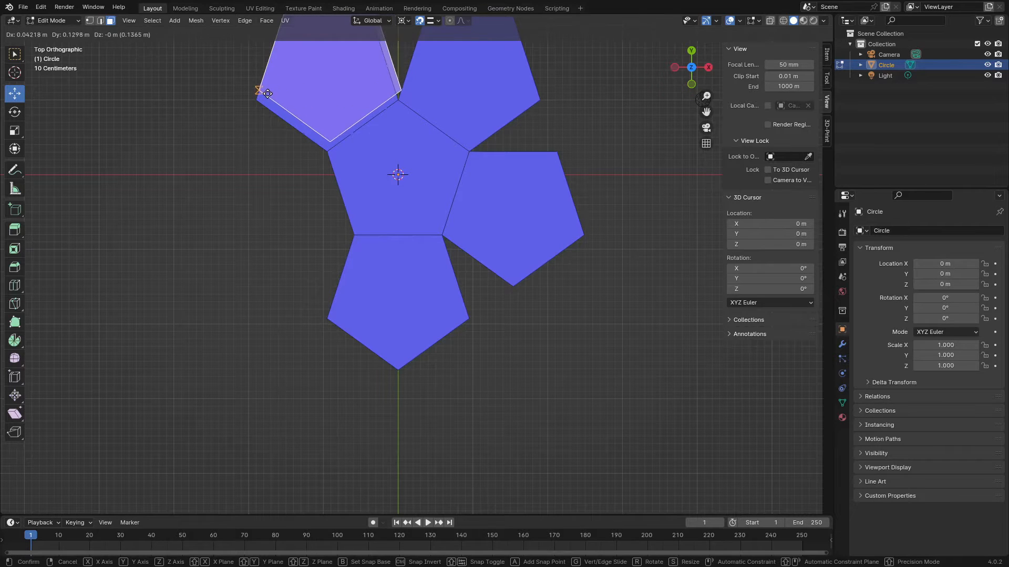
right_click(255, 136)
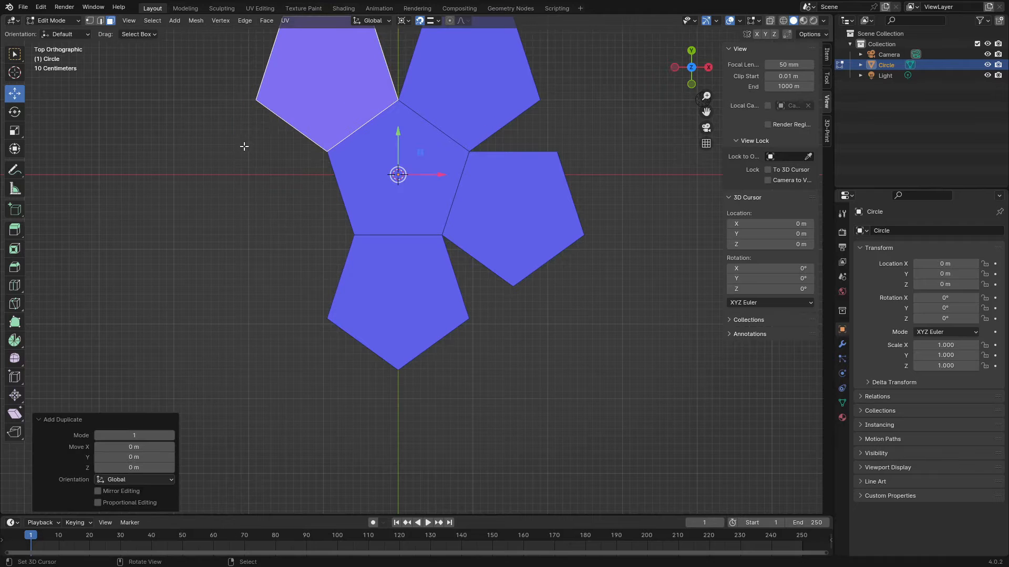
key(r)
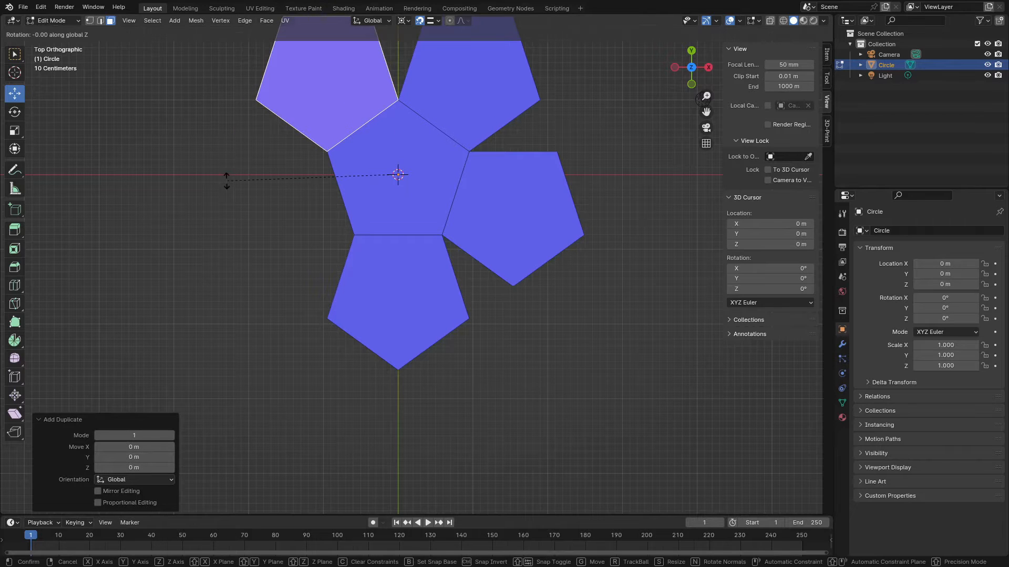
text(72)
key(Return)
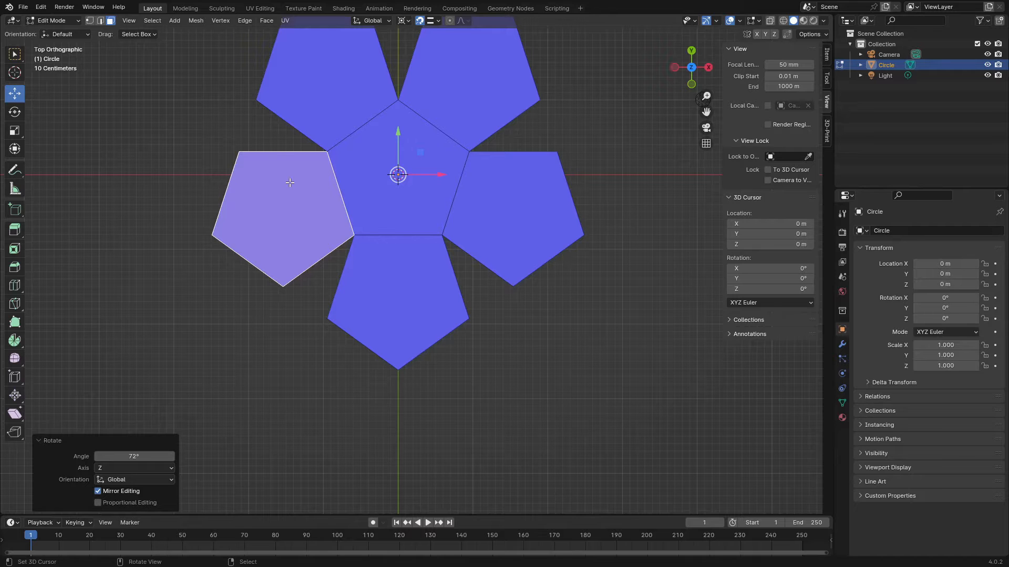
Step: Set the 3D cursor's Y location to -0.81 m, on the edge shared by the central pentagon and the one below it
middle_drag(493, 308, 491, 282)
key(KP_7)
shift+middle_drag(498, 362, 548, 448)
scroll(541, 443, up, 2)
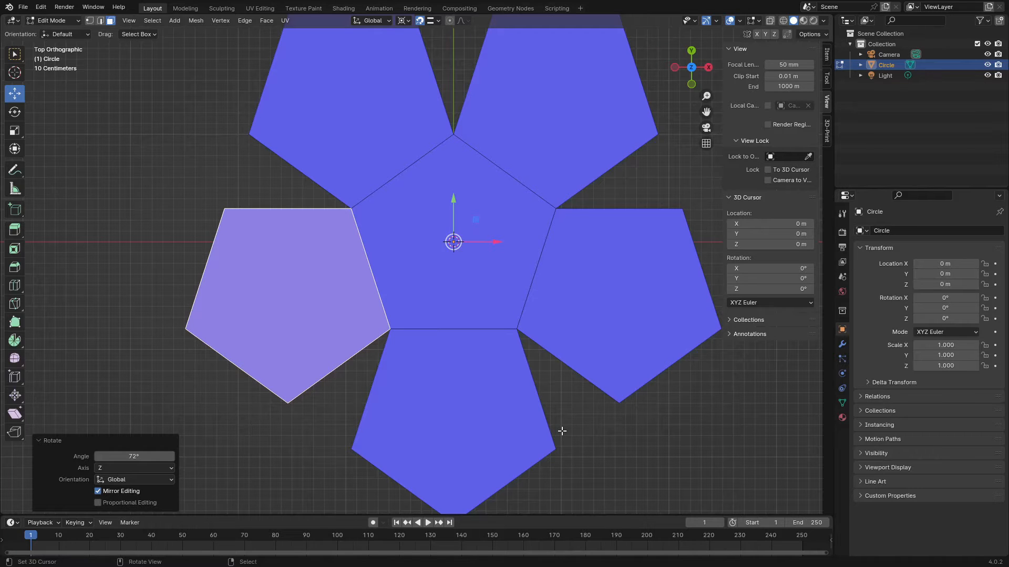
scroll(561, 431, down, 2)
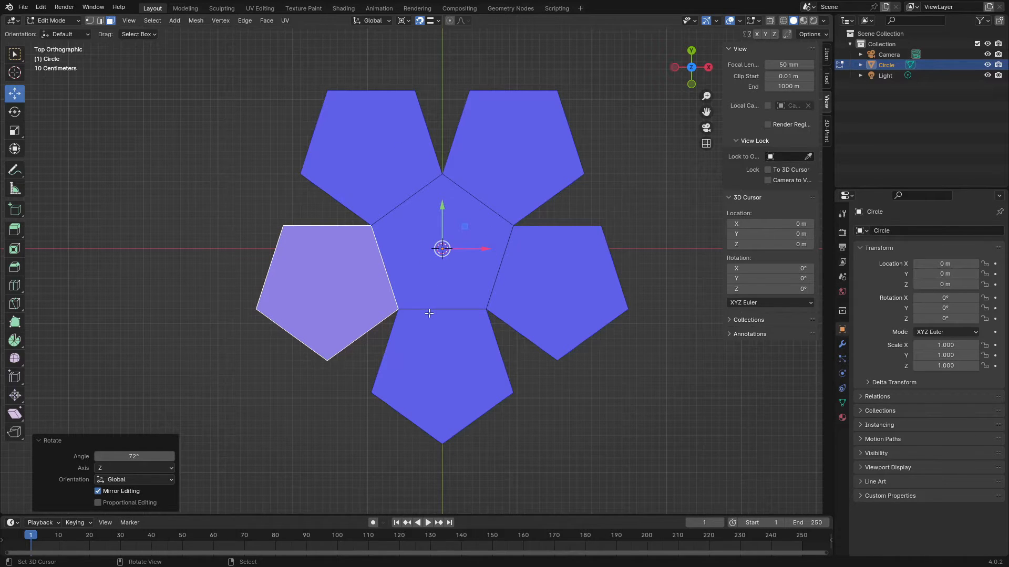
middle_drag(444, 313, 397, 37)
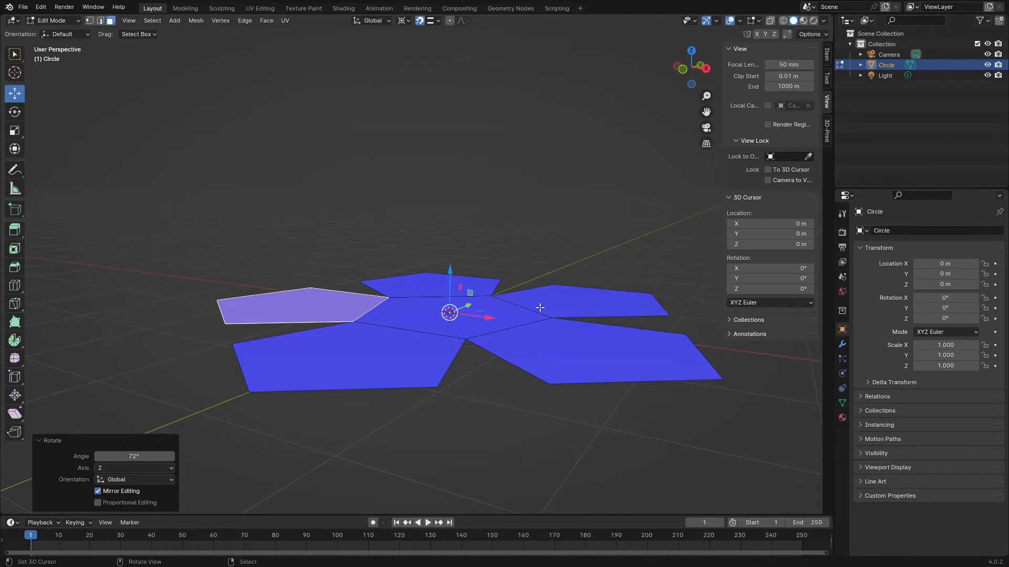
key(KP_7)
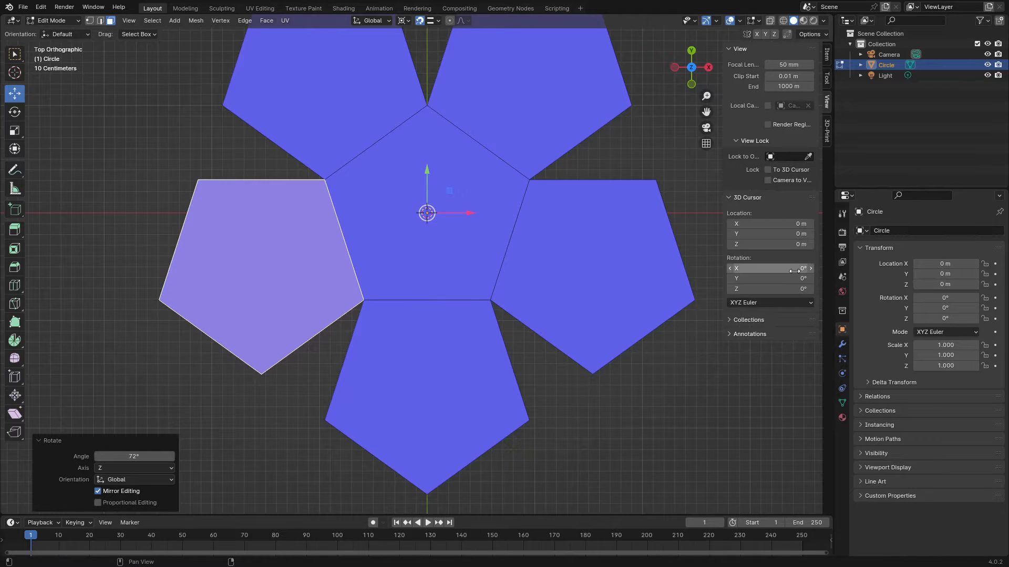
click(782, 234)
text(-0)
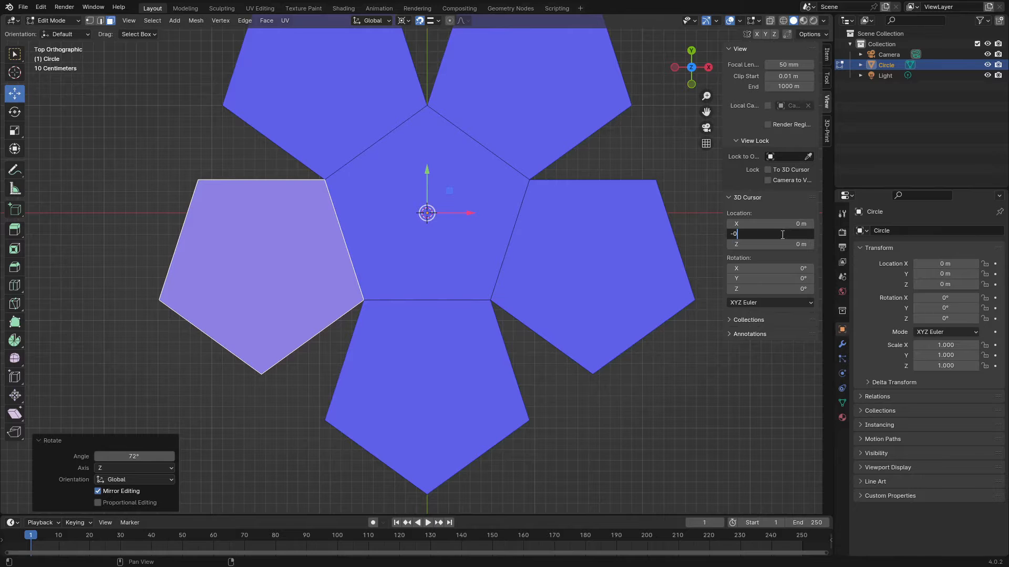
text(.81)
key(Return)
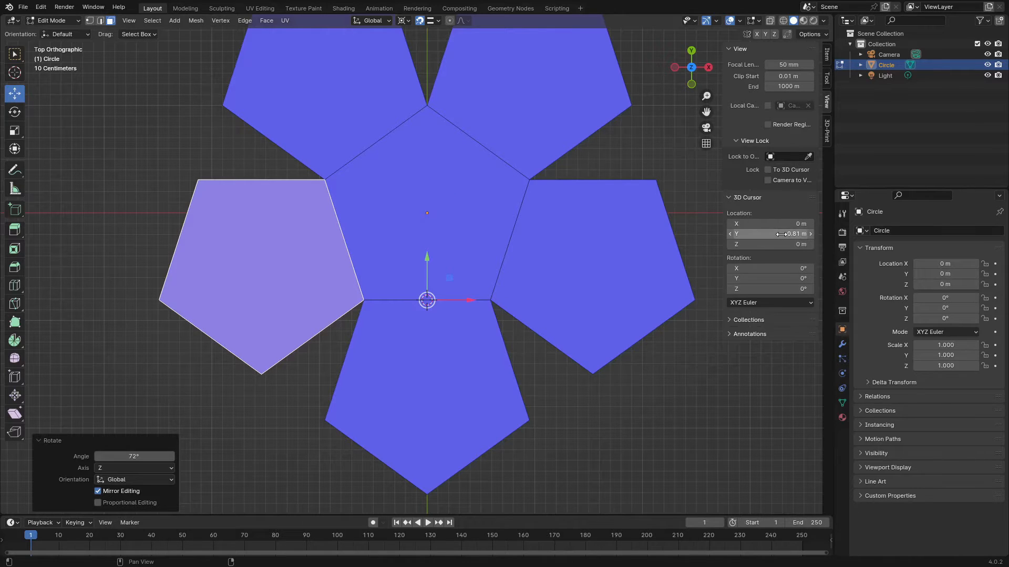
Step: Check the 3D cursor's placement on the shared edge and select only the outer pentagon that adjoins it
scroll(463, 321, up, 6)
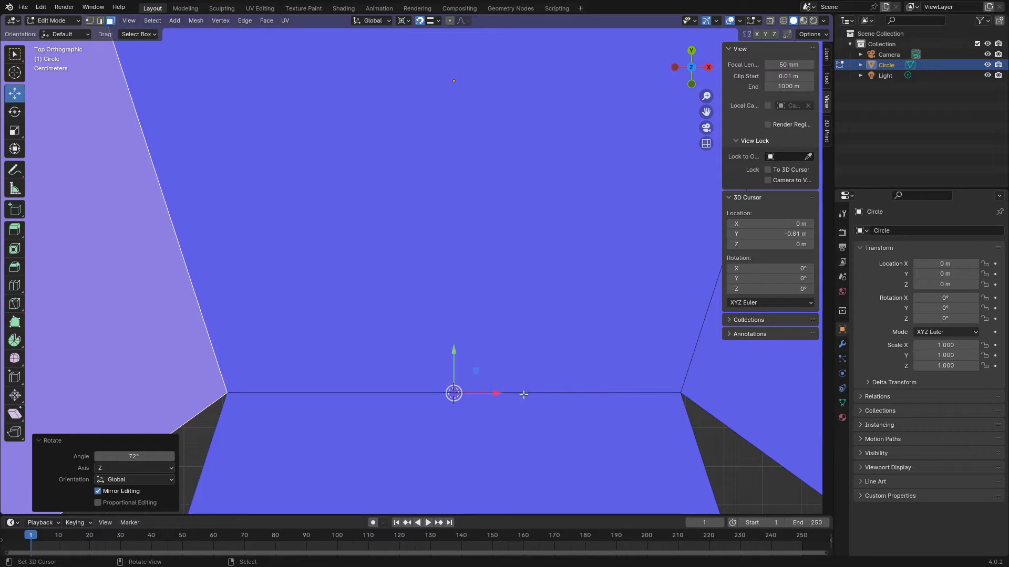
scroll(530, 392, down, 8)
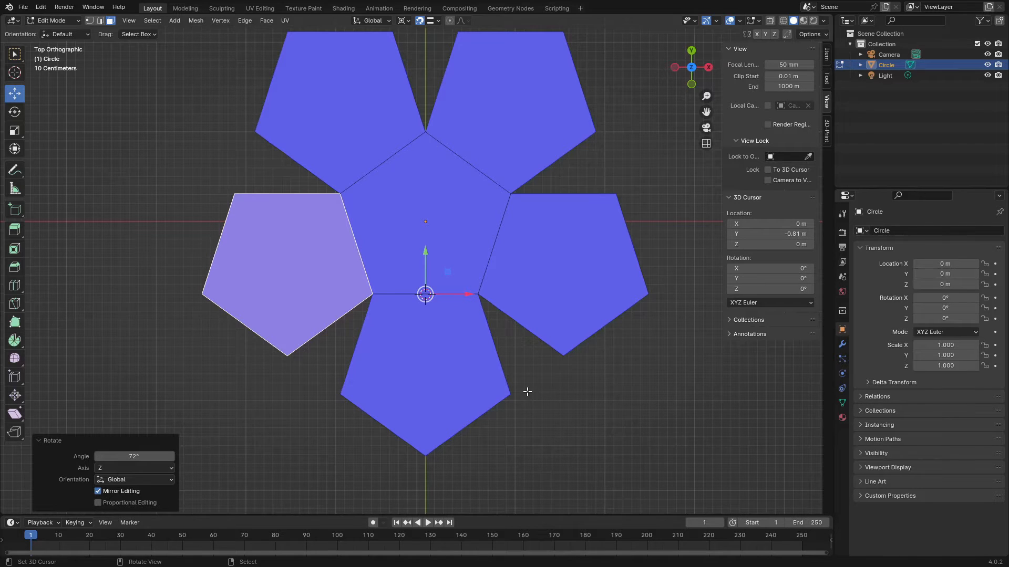
middle_drag(501, 369, 382, 436)
scroll(381, 437, down, 2)
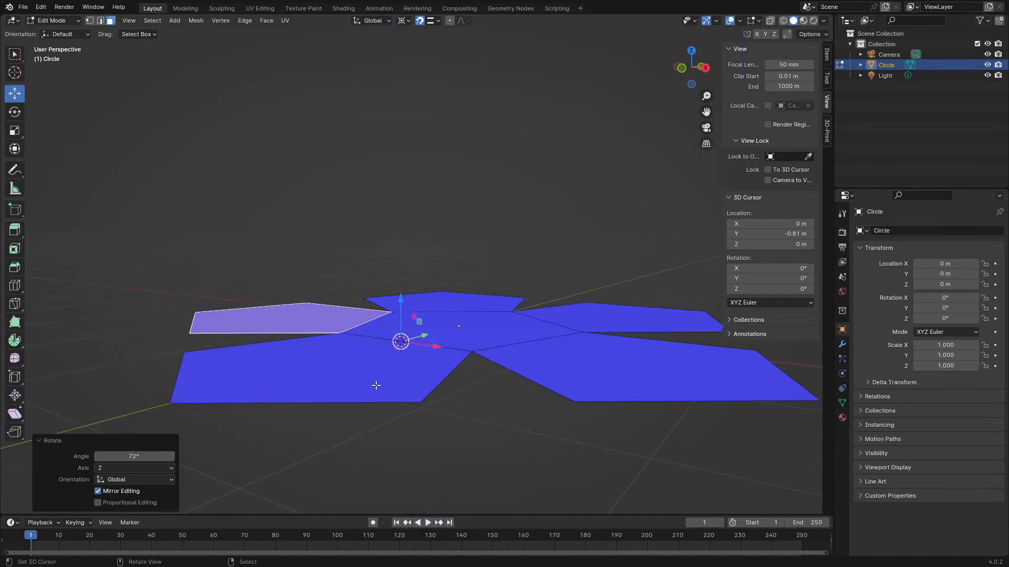
click(376, 385)
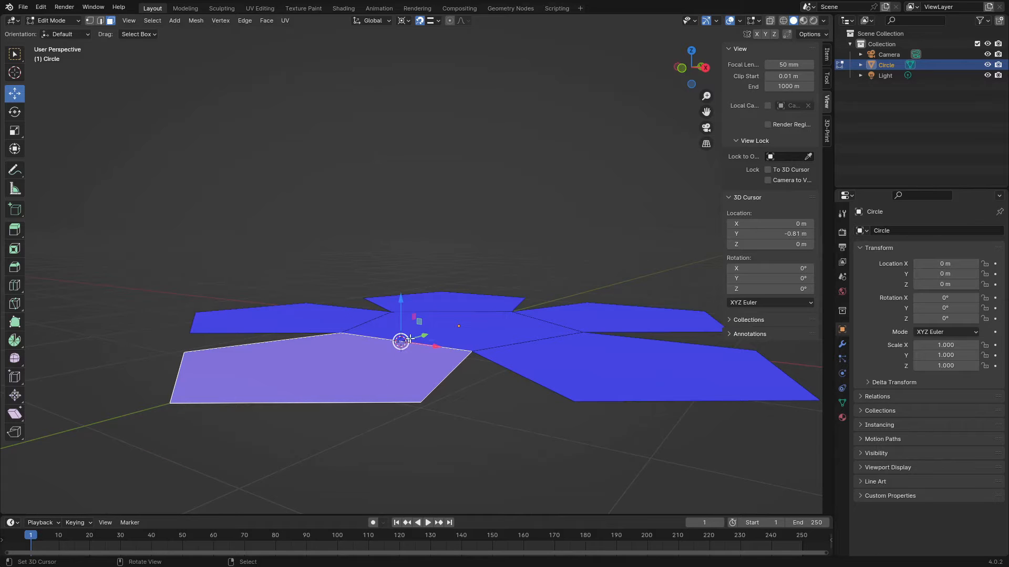
scroll(402, 342, up, 3)
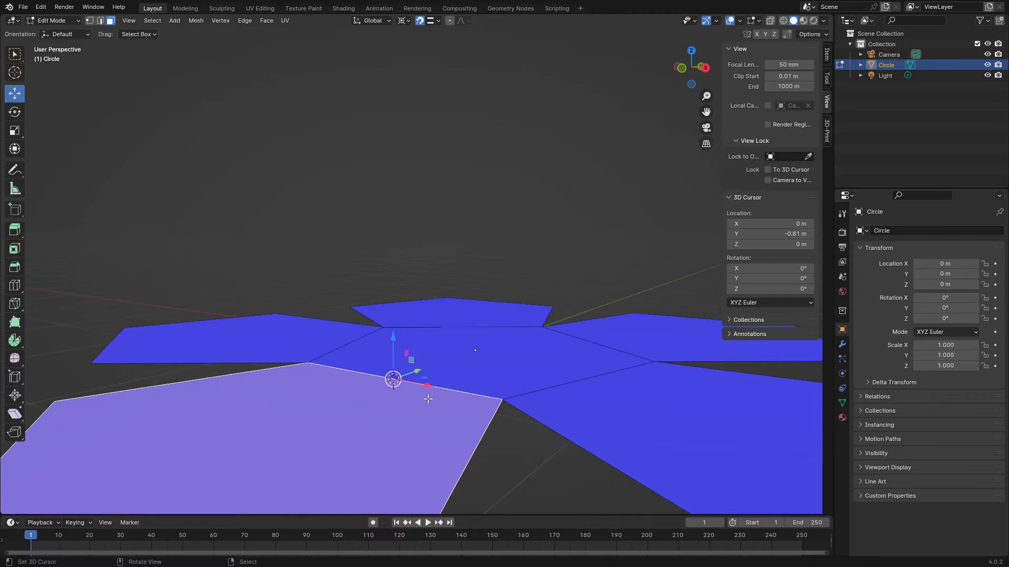
scroll(426, 398, down, 3)
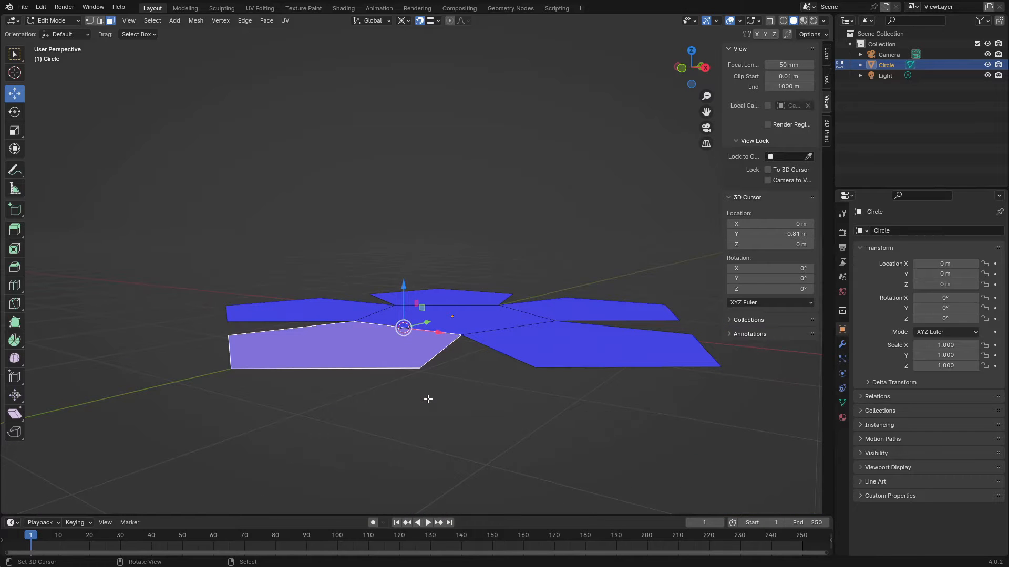
key(r)
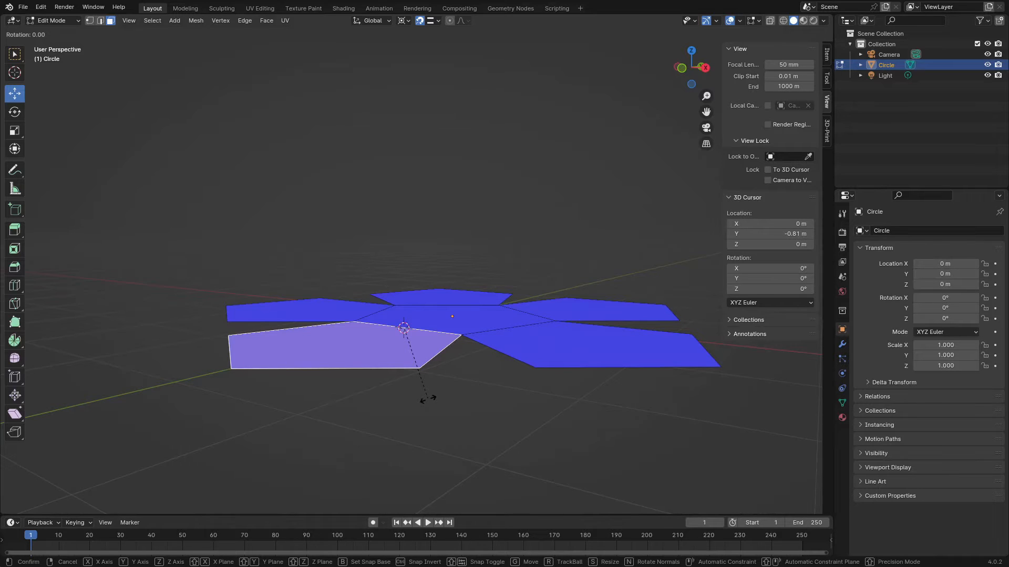
key(r)
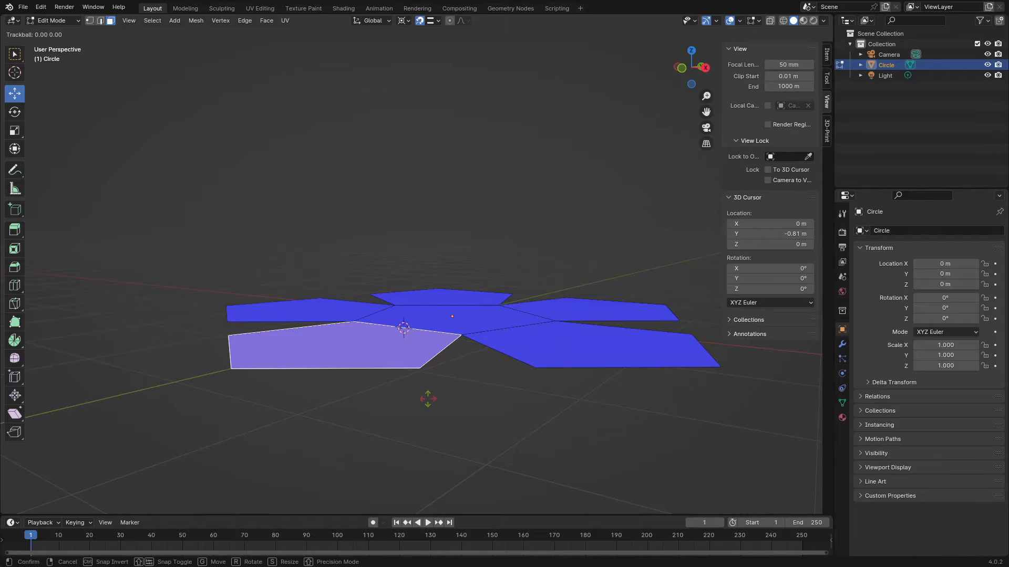
key(Escape)
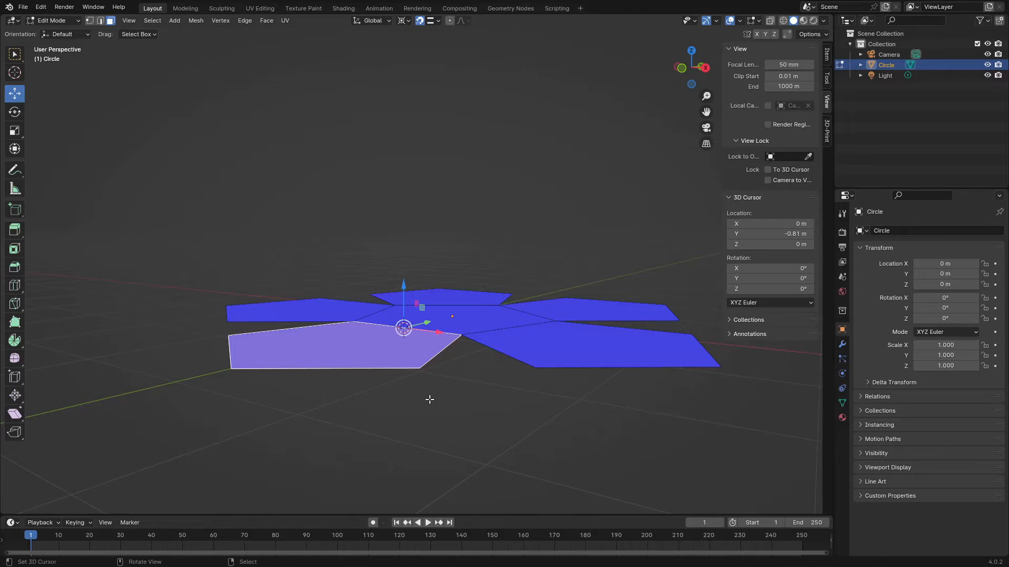
Step: Fold the selected outer pentagon down by rotating it 63.435° about the global X axis around the 3D cursor
key(r)
key(x)
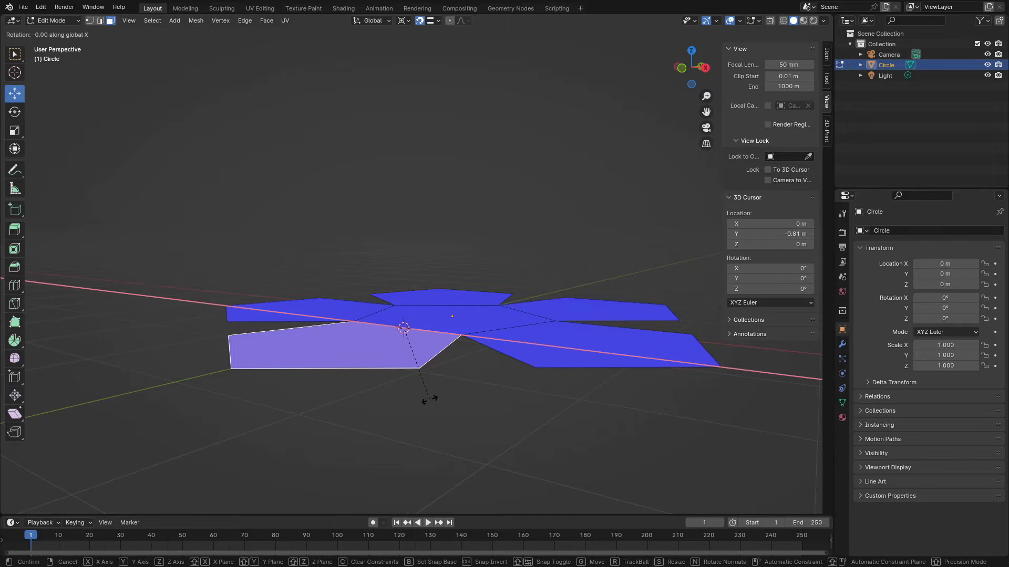
text(634)
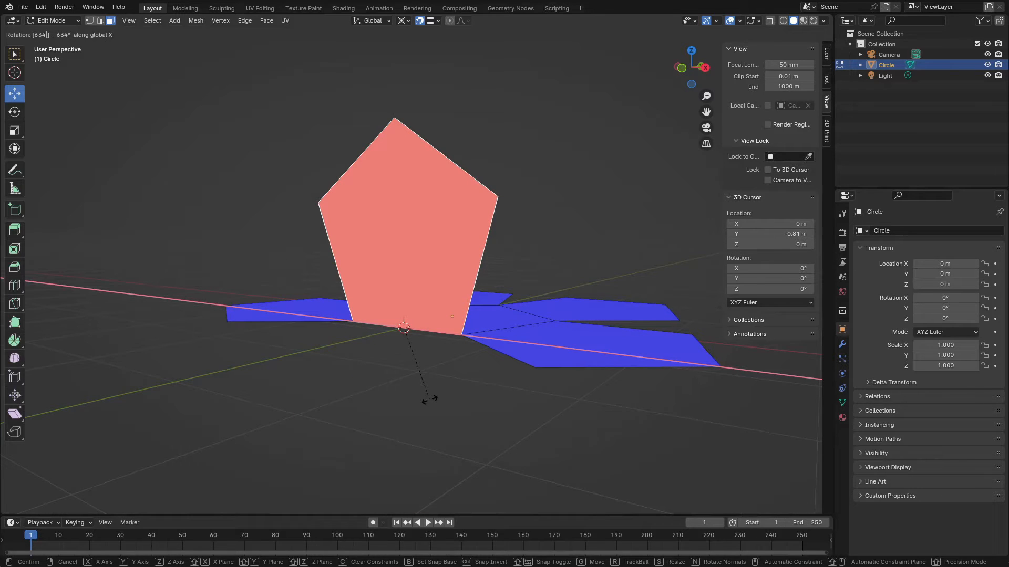
key(Left)
key(Left)
key(Right)
text(.)
key(Right)
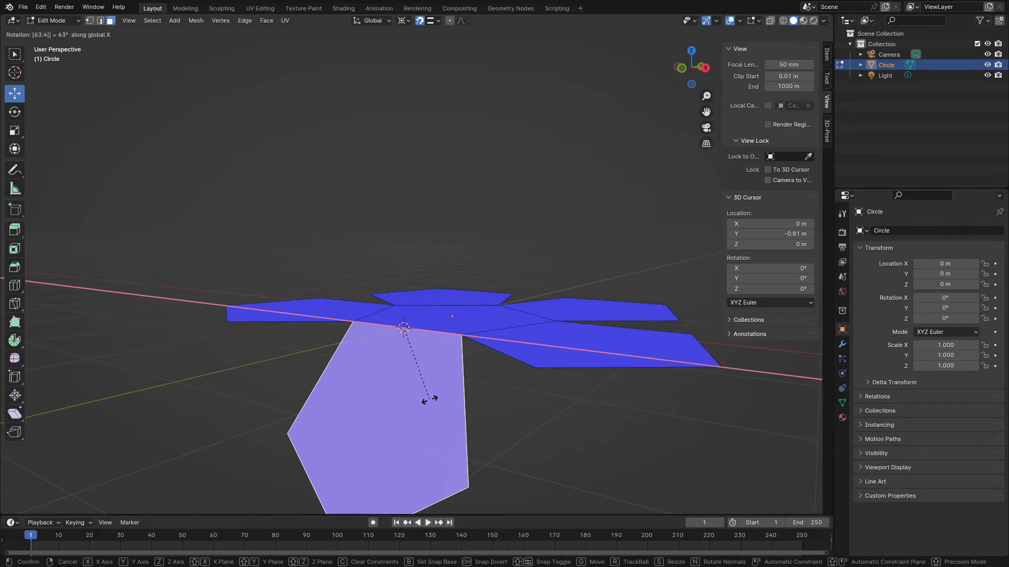
text(35)
key(Return)
middle_drag(380, 301, 424, 359)
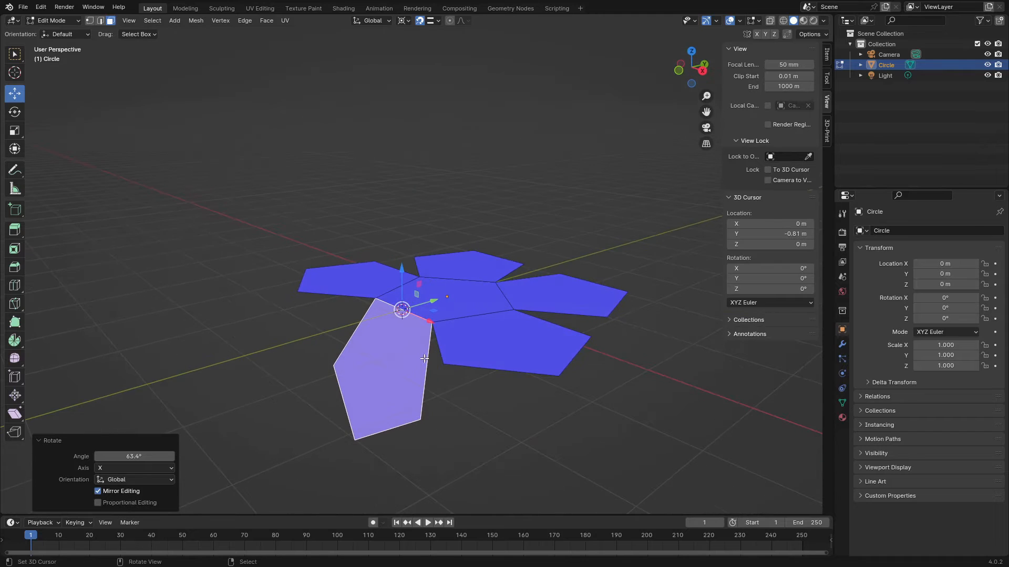
scroll(449, 359, up, 3)
scroll(553, 354, down, 2)
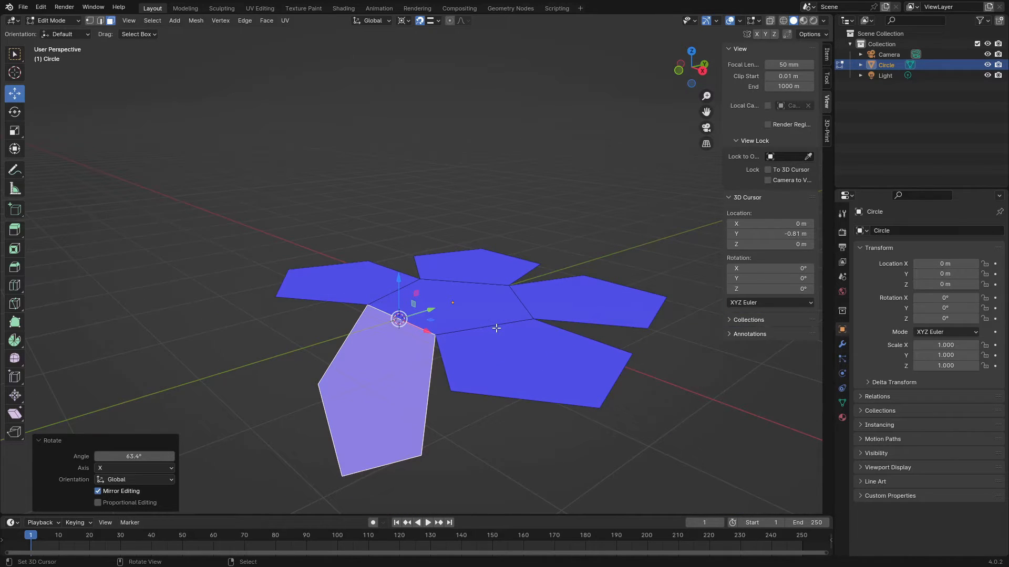
Step: Select all the pentagons and reset the 3D cursor to the world origin
key(a)
click(506, 259)
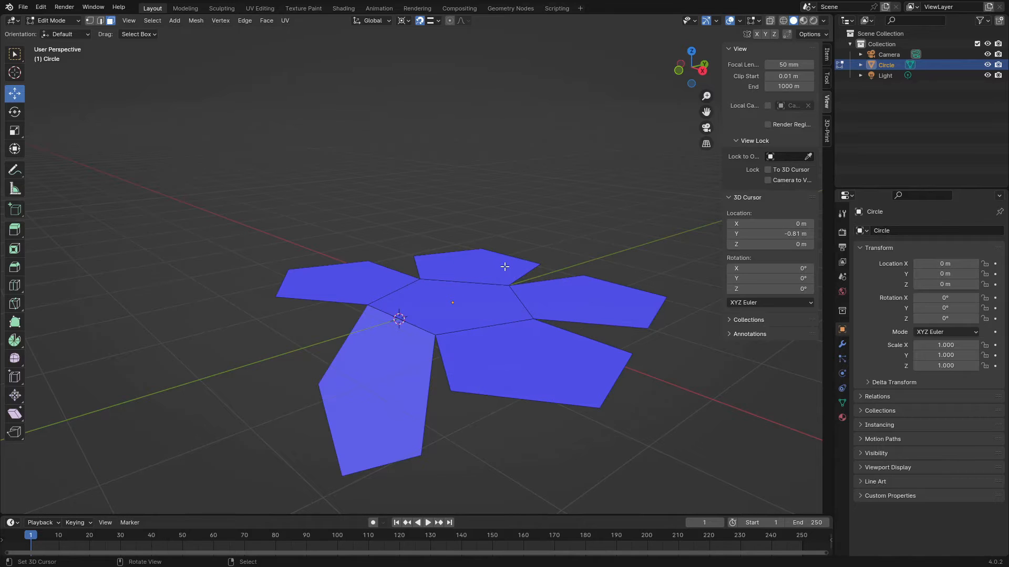
key(a)
click(508, 239)
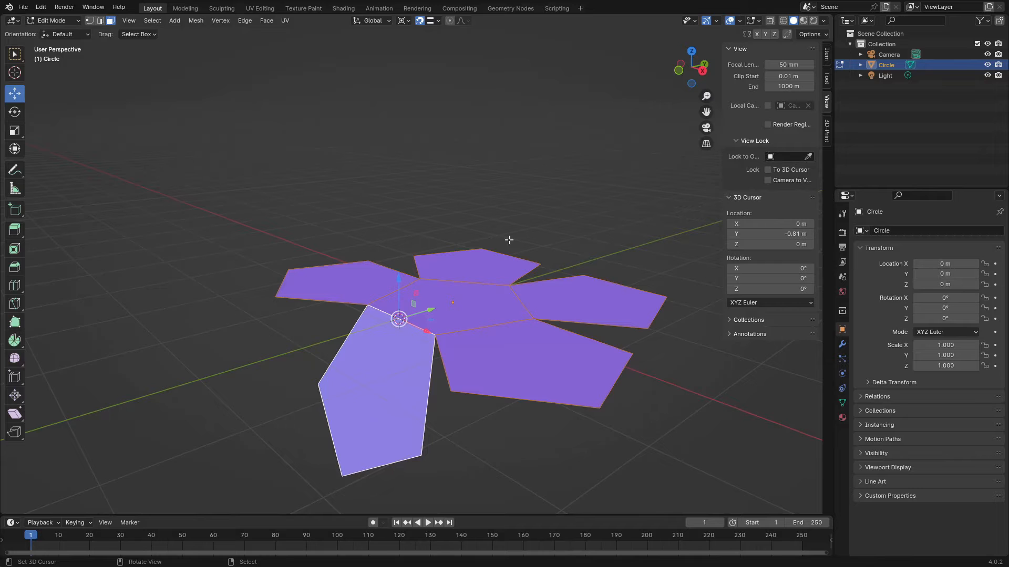
key(shift+c)
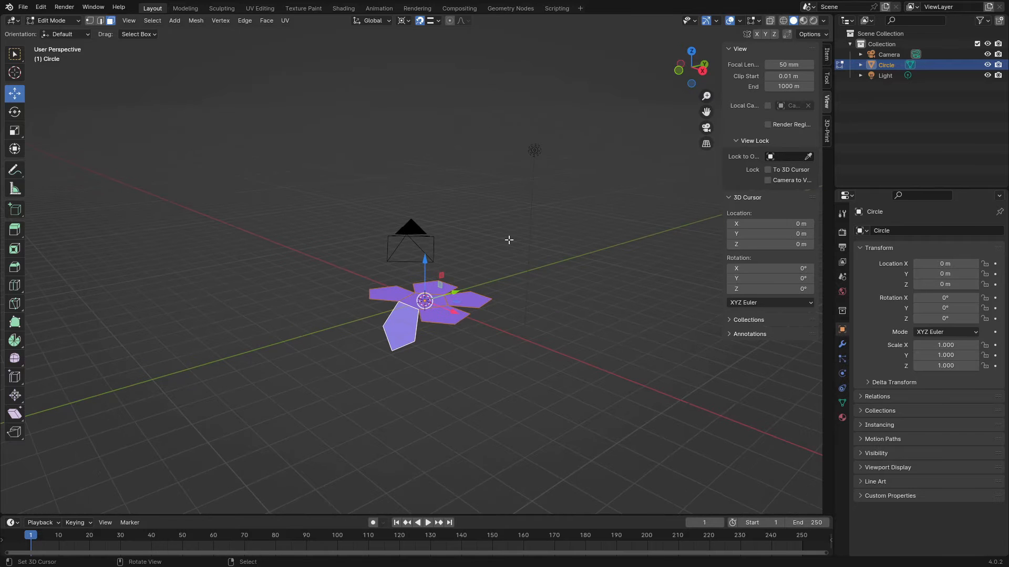
Step: Rotate all the selected pentagons 72° about the global Z axis around the 3D cursor
scroll(451, 352, up, 5)
middle_drag(448, 359, 503, 373)
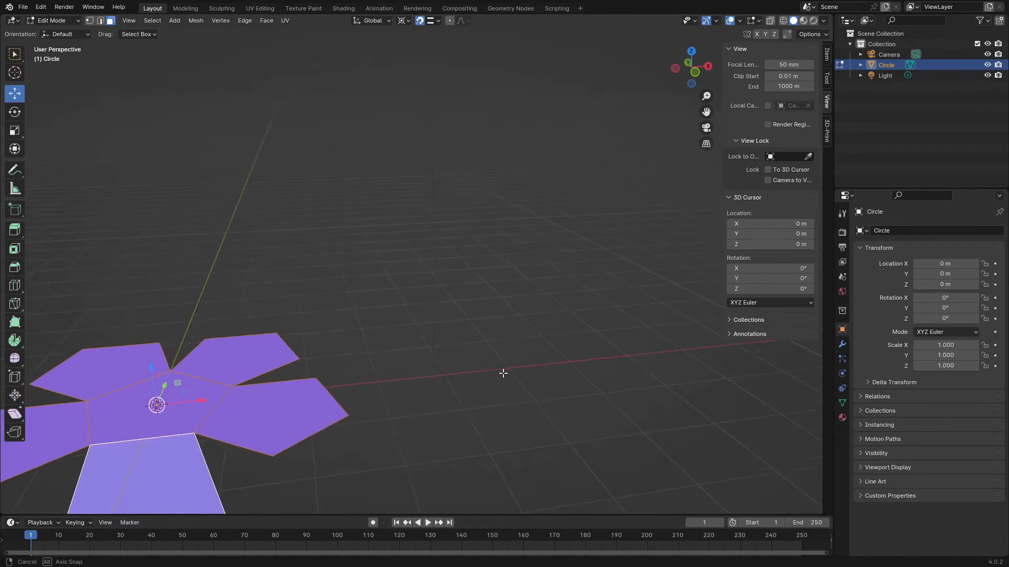
shift+middle_drag(285, 385, 533, 282)
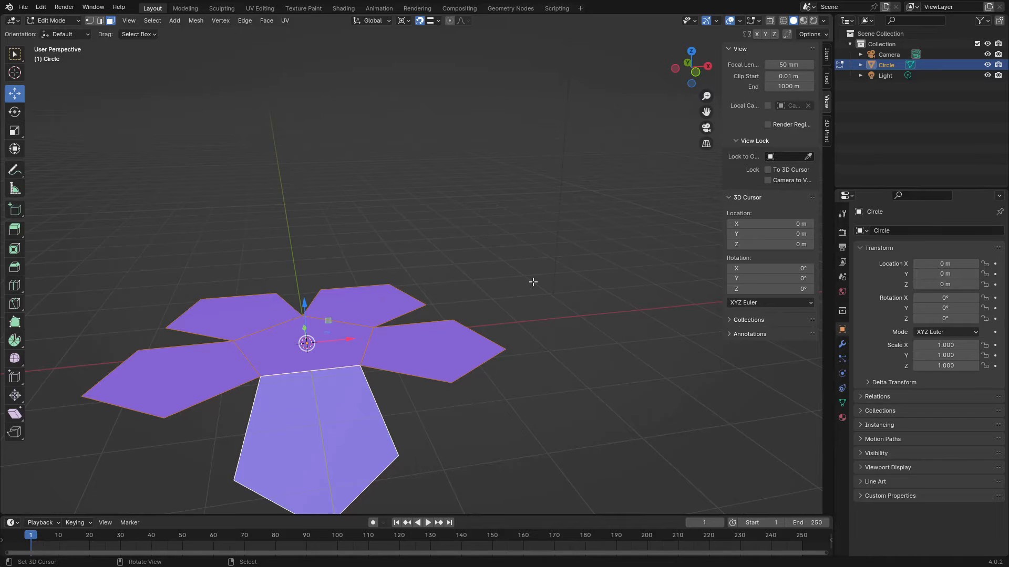
key(r)
key(z)
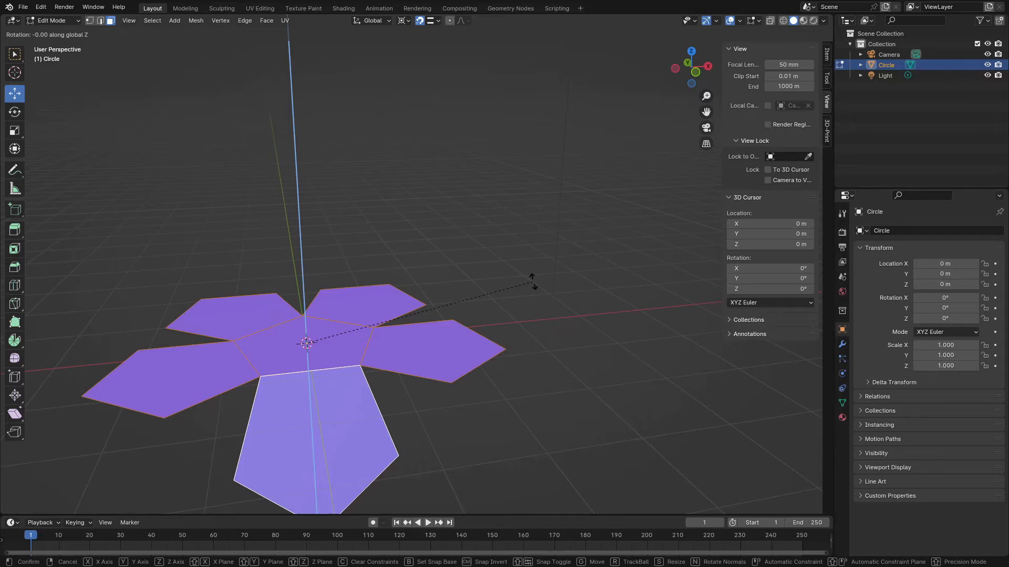
text(72)
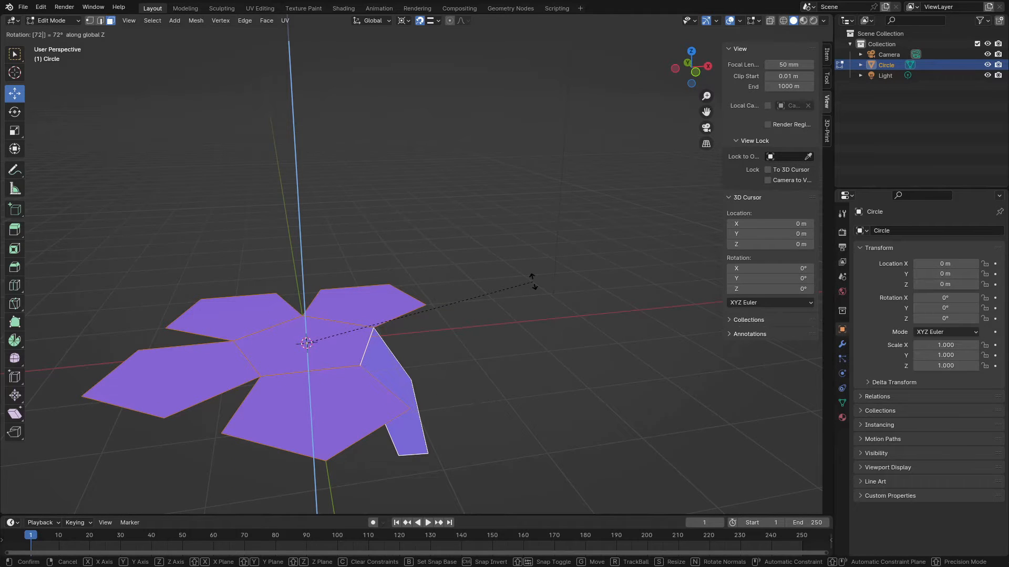
key(Return)
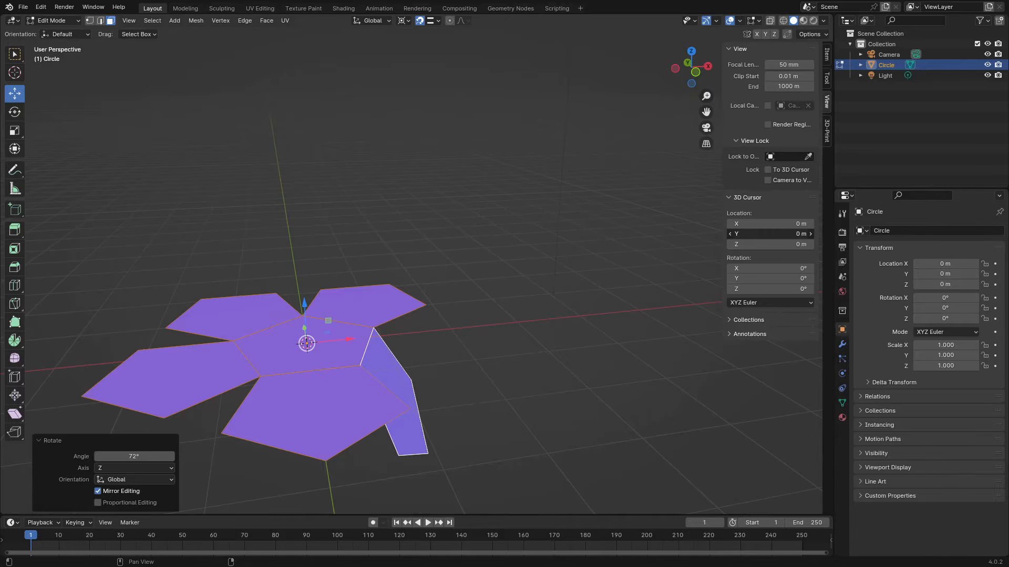
Step: Set the 3D cursor's Y location to -0.81 m and select only the flat outer pentagon adjoining it
click(758, 239)
text(-0.81)
key(Return)
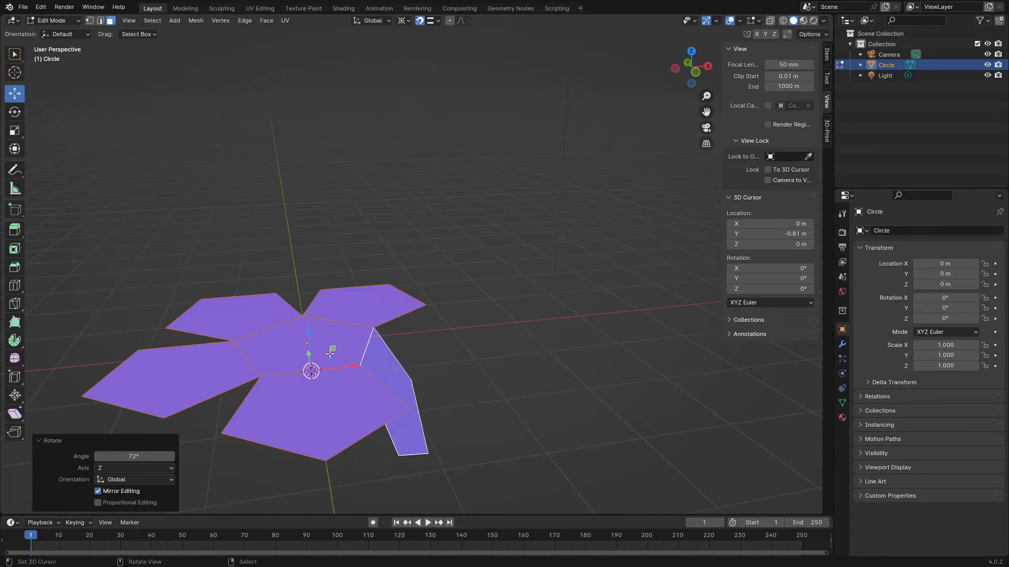
click(338, 405)
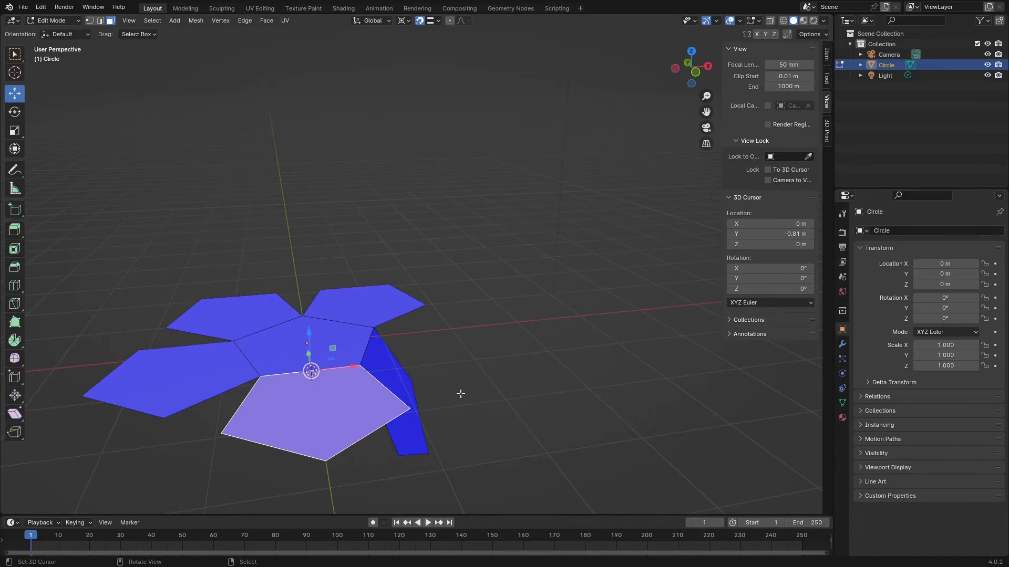
middle_drag(459, 396, 374, 405)
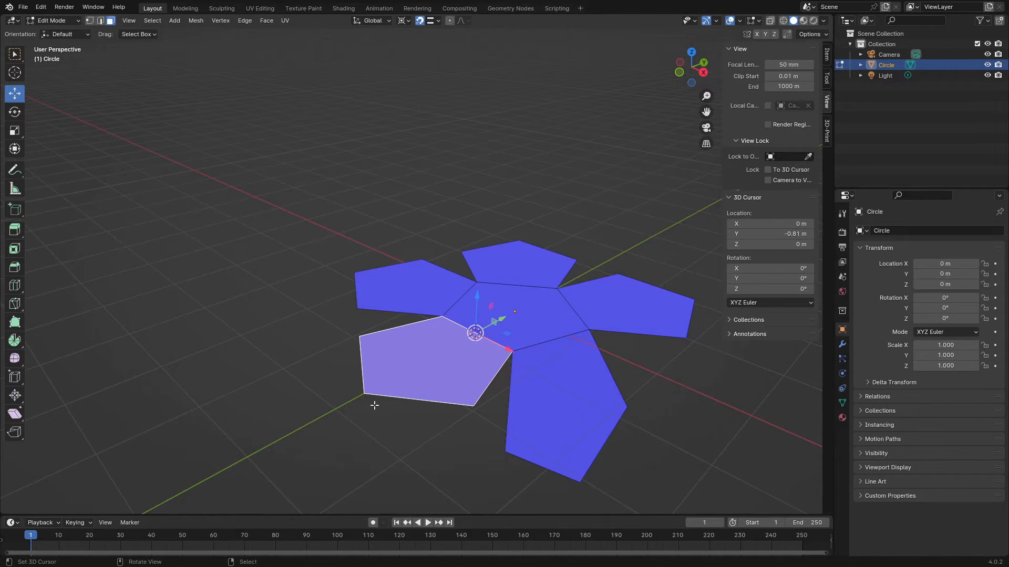
Step: Fold the selected pentagon down about the global X axis, and turn all pentagons about global Z around the world origin
key(r)
key(x)
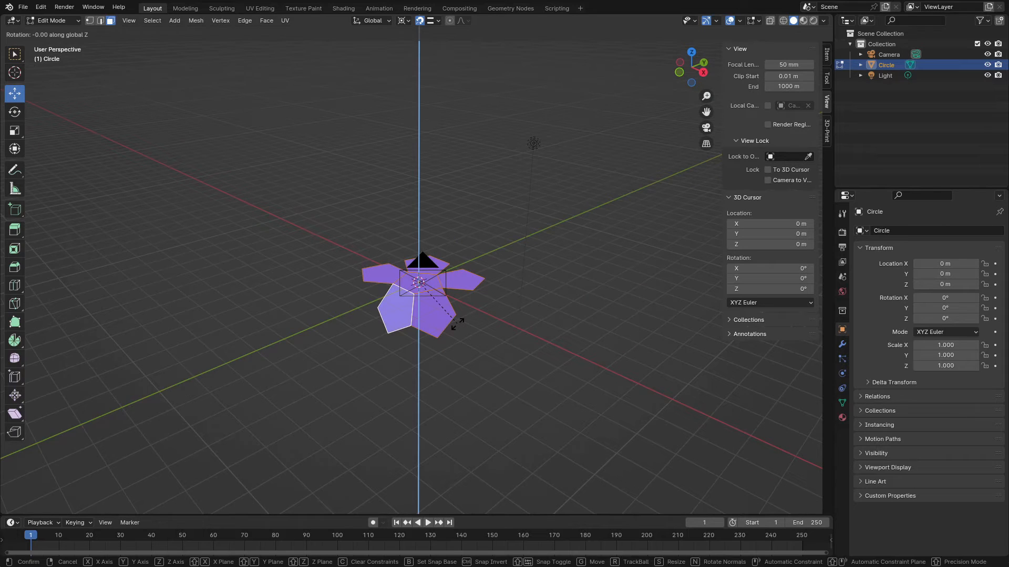
click(457, 324)
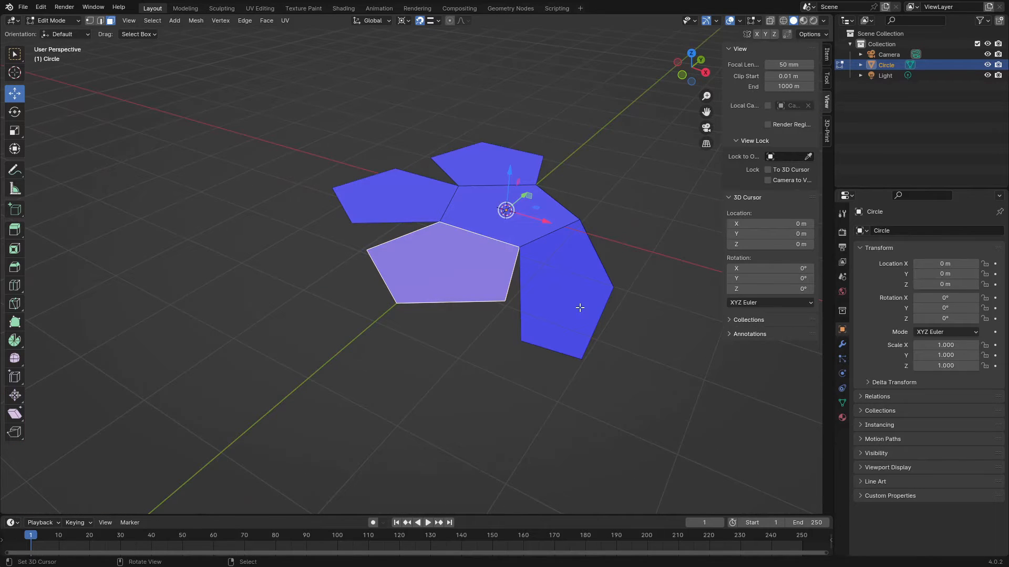
Step: Set the 3D cursor's Y location to -0.81 m and fold the selected third outer pentagon 63.435° about the global X axis
double_click(769, 233)
text(-0.81)
key(ctrl+a)
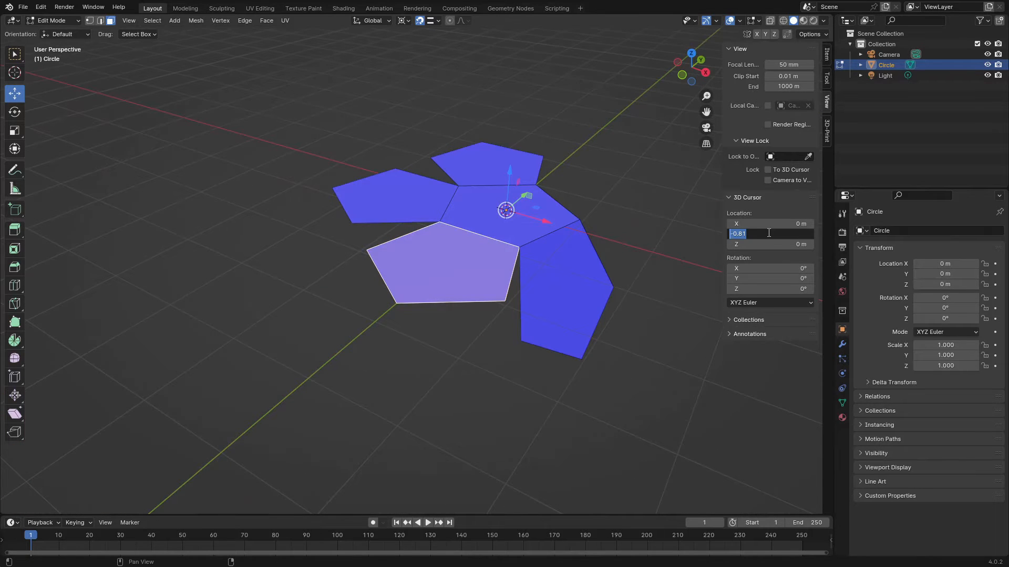
key(Return)
text(rx63.43)
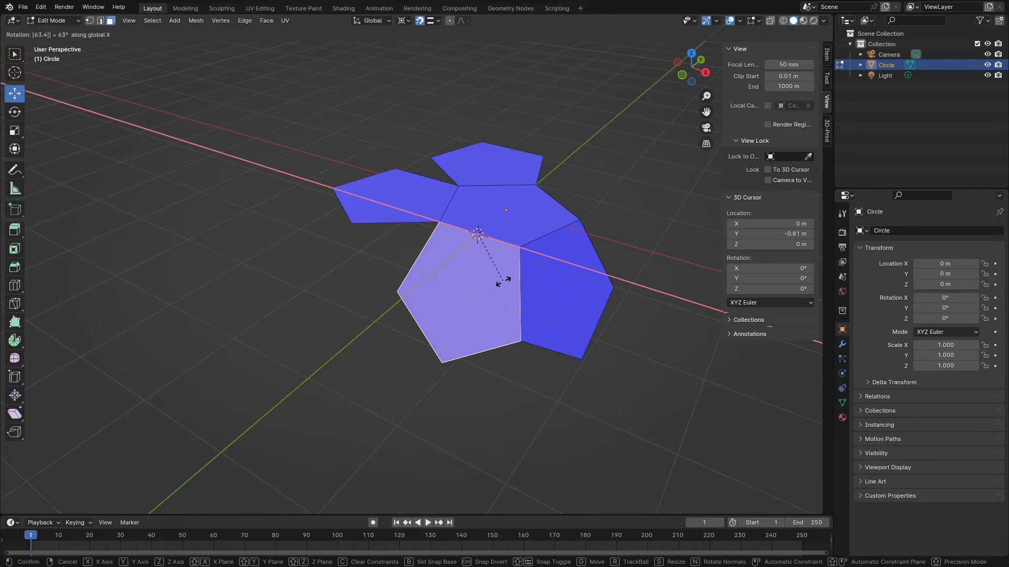
key(Return)
Step: Turn the pentagons about global Z and fold the fourth outer pentagon down about the global X axis on its shared edge
key(alt+a)
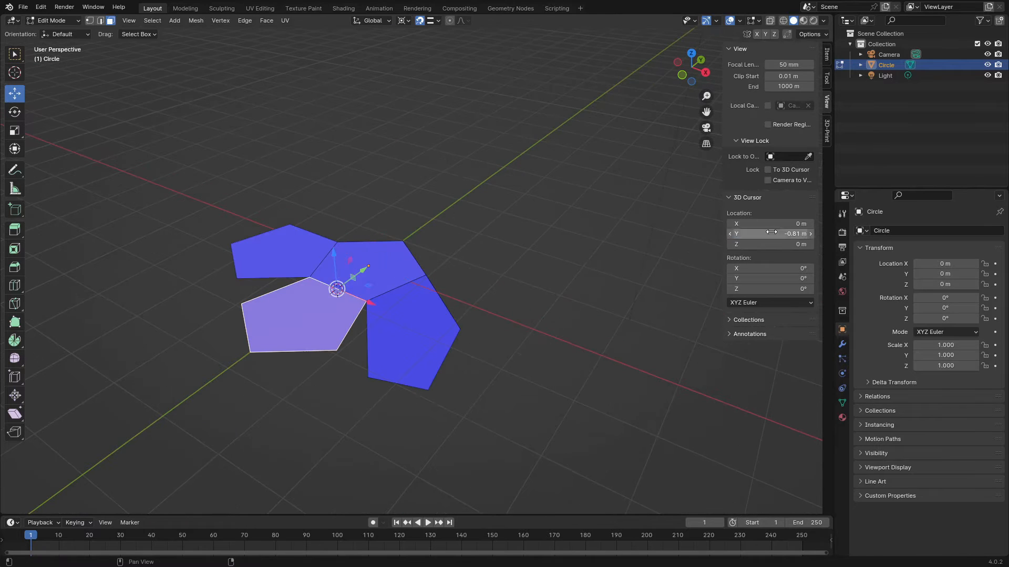
key(x)
key(Return)
key(period)
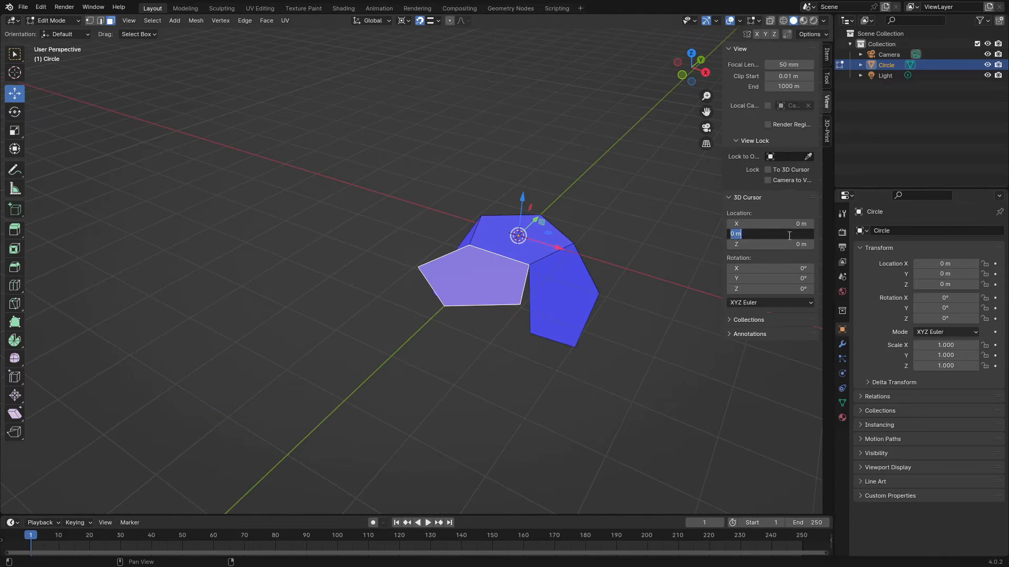
Step: Fold the last flat pentagon down about the global X axis with the 3D cursor at Y -0.81 m, and clear the selection
key(r)
key(x)
click(522, 331)
click(578, 374)
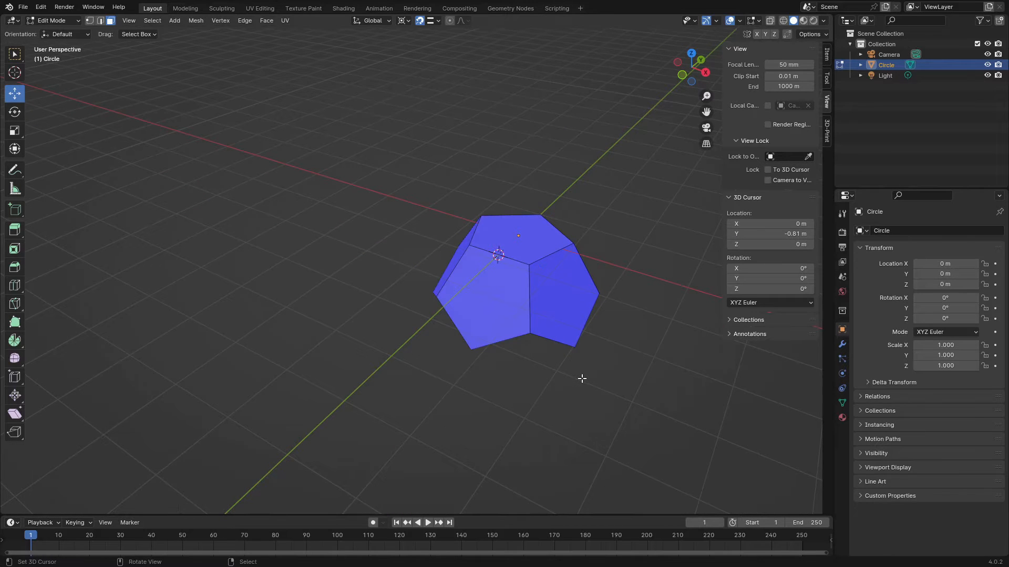
Step: Reset the 3D cursor to the world origin
scroll(576, 372, up, 2)
shift+middle_drag(553, 371, 302, 354)
key(shift+c)
scroll(336, 349, up, 6)
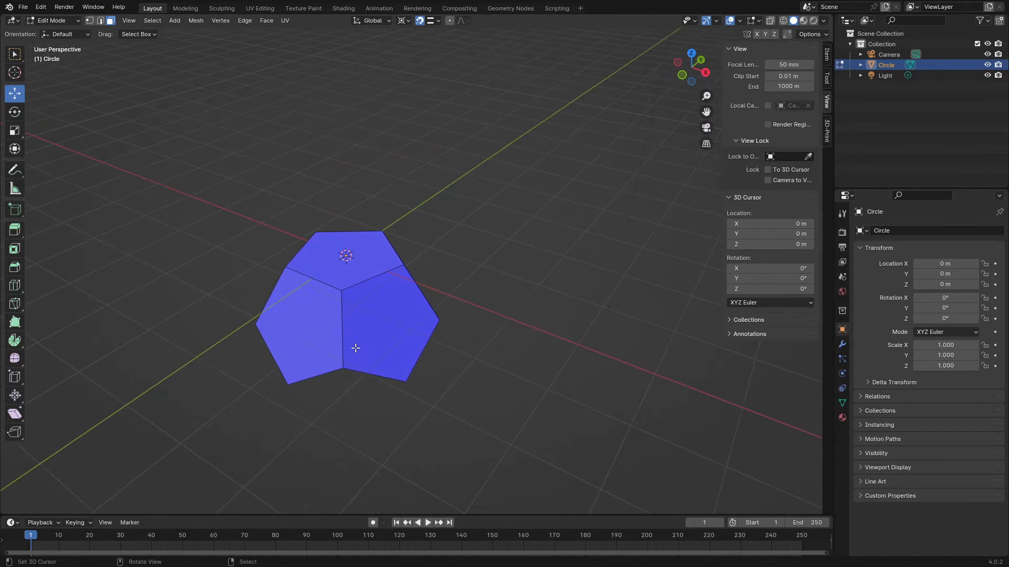
shift+middle_drag(284, 390, 663, 289)
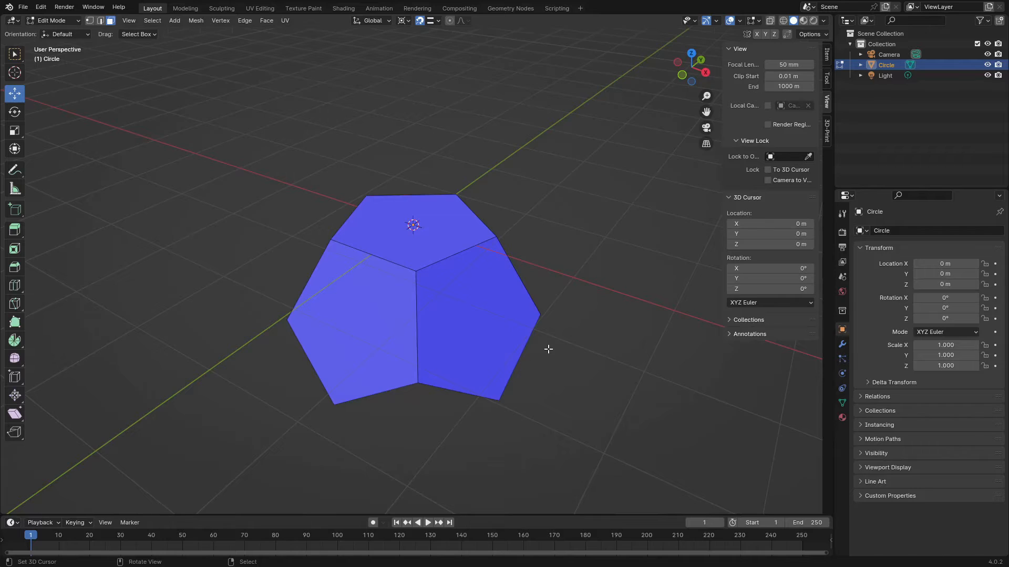
Step: Select all the faces of the folded half and duplicate them in place
key(KP_7)
scroll(457, 323, down, 15)
scroll(341, 252, up, 14)
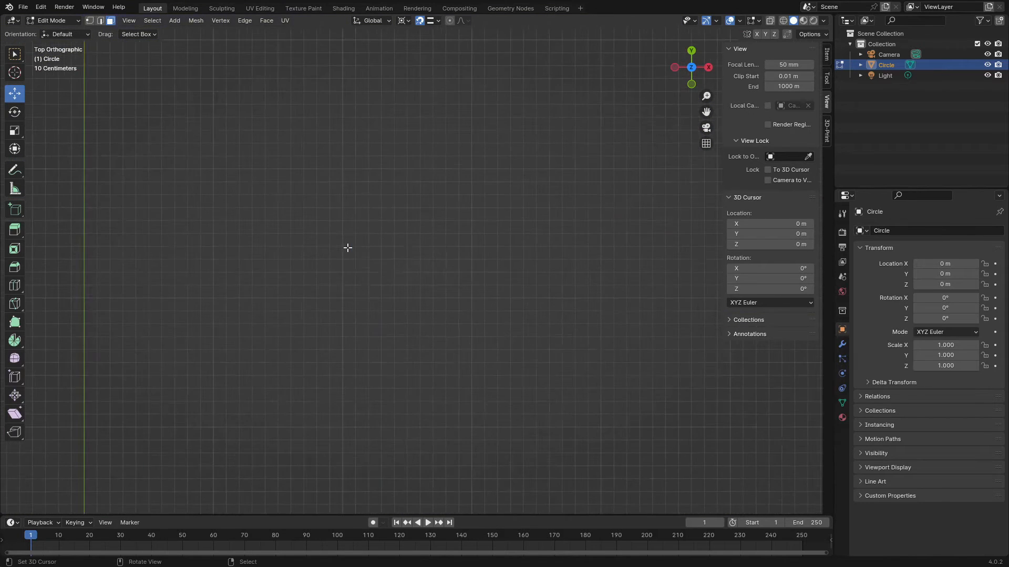
middle_drag(308, 174, 473, 240)
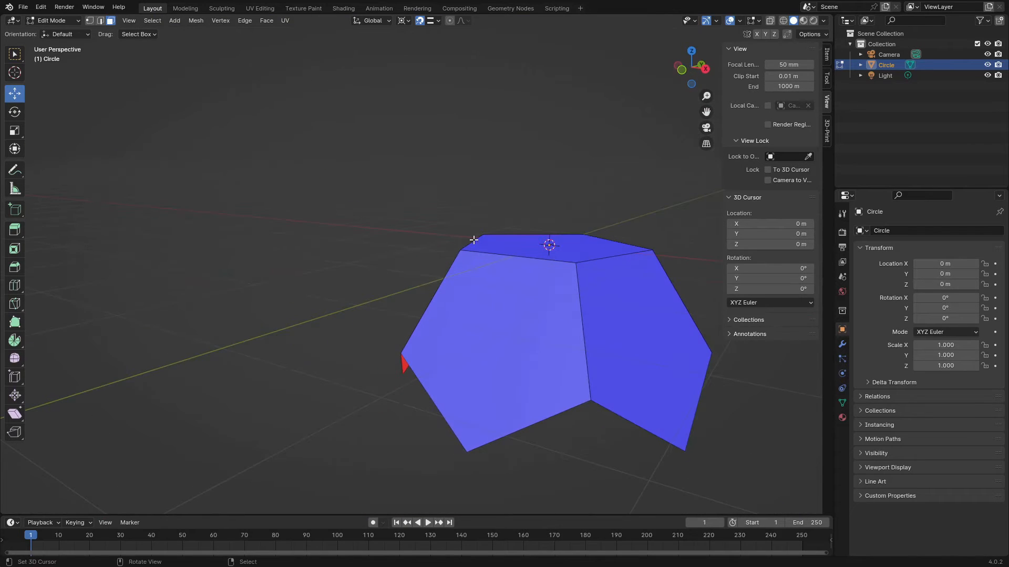
key(a)
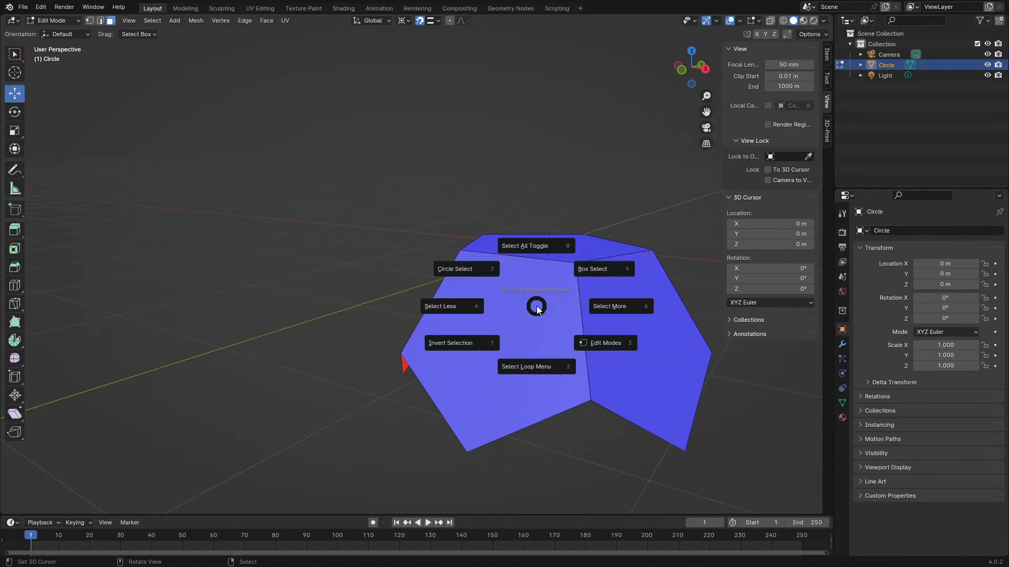
click(534, 245)
key(shift+d)
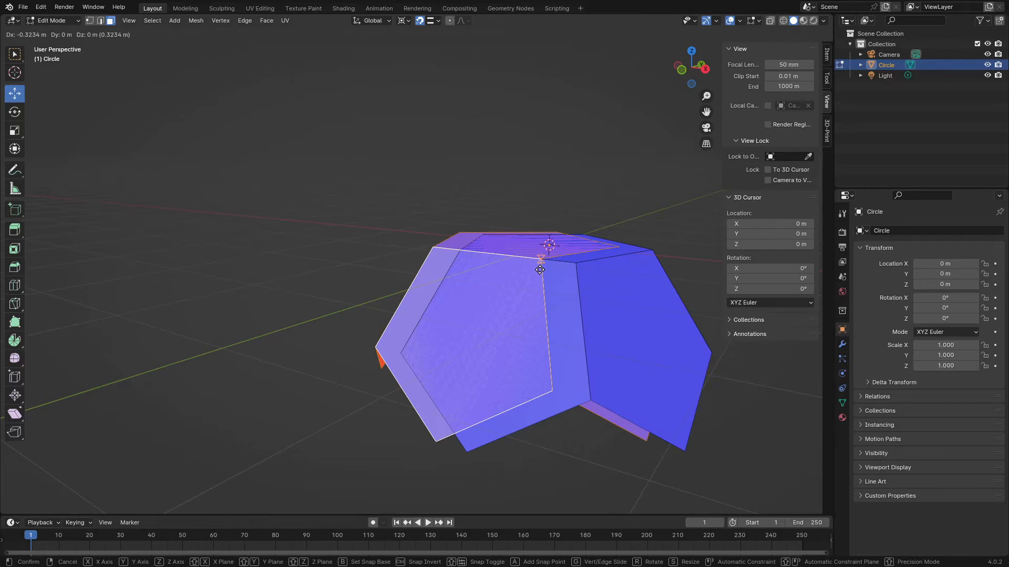
right_click(539, 269)
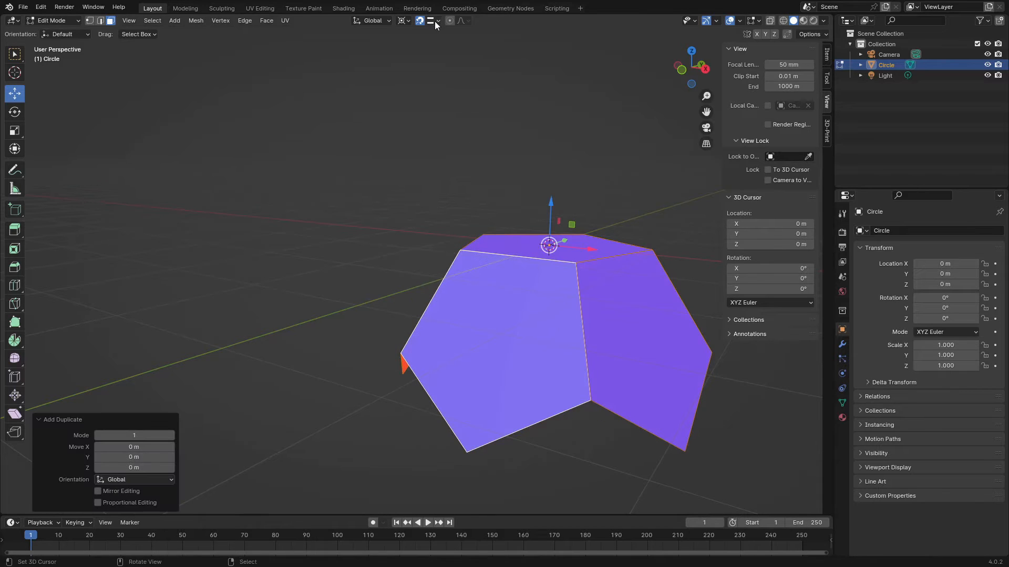
Step: Turn snapping off and set the transform pivot point to Median Point
click(420, 20)
click(401, 21)
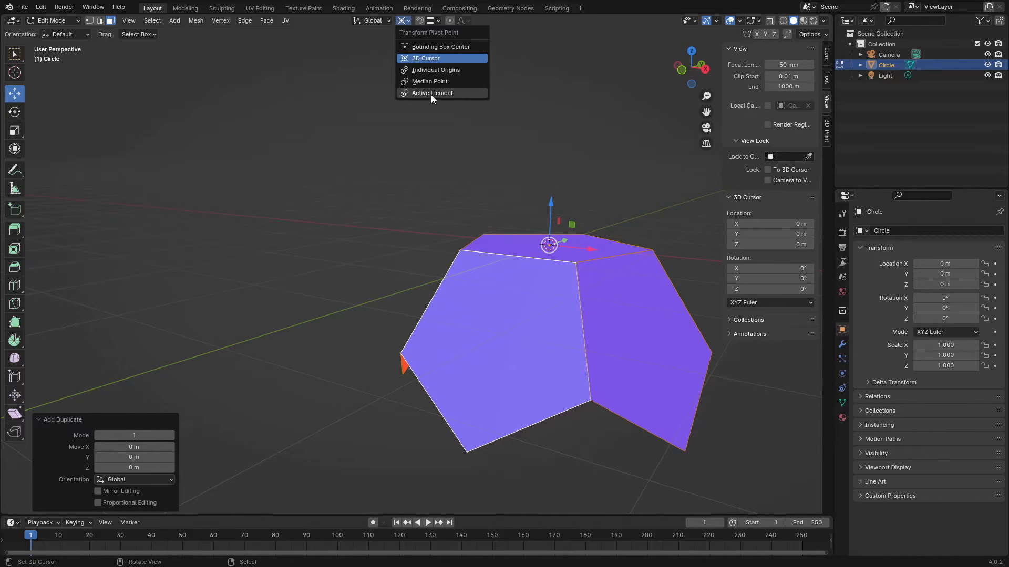
click(423, 82)
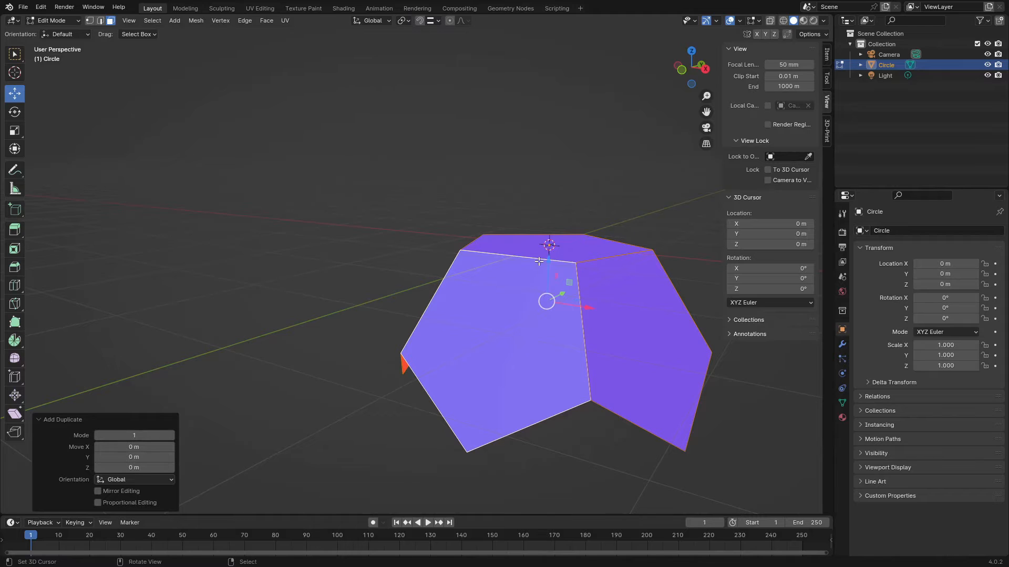
Step: Flip the duplicated half by rotating it 180° about the global X axis
key(r)
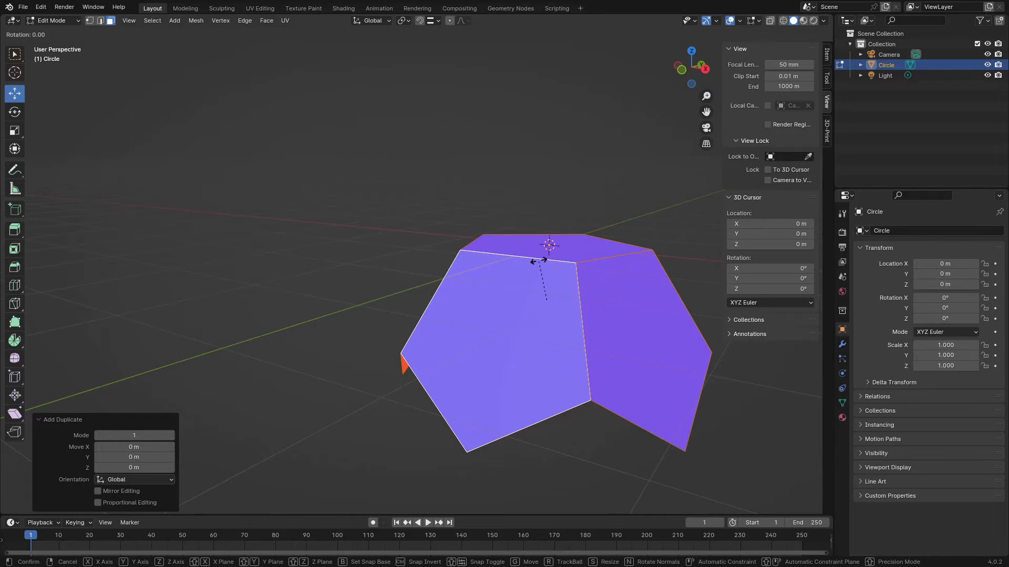
text(180)
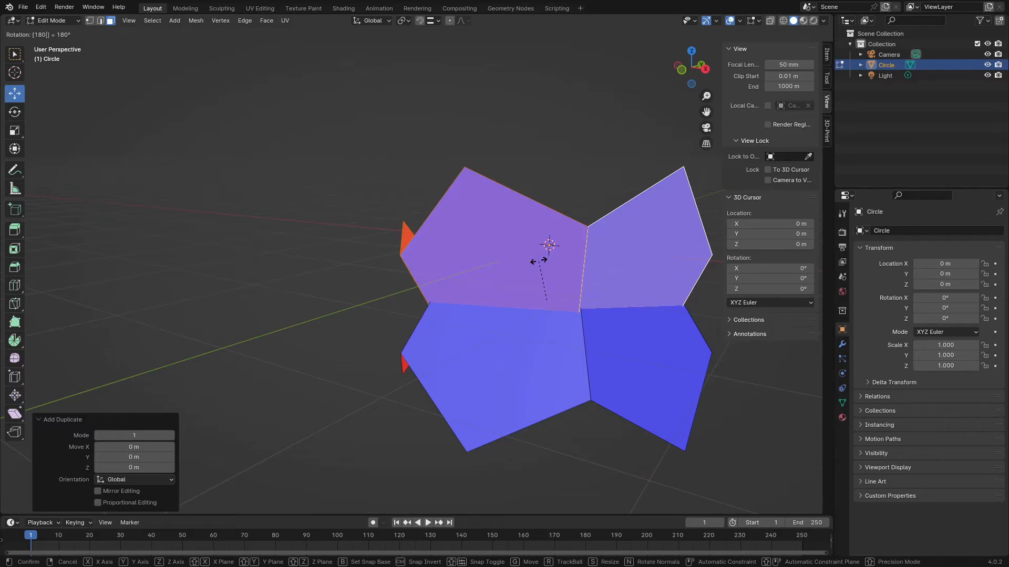
text(x)
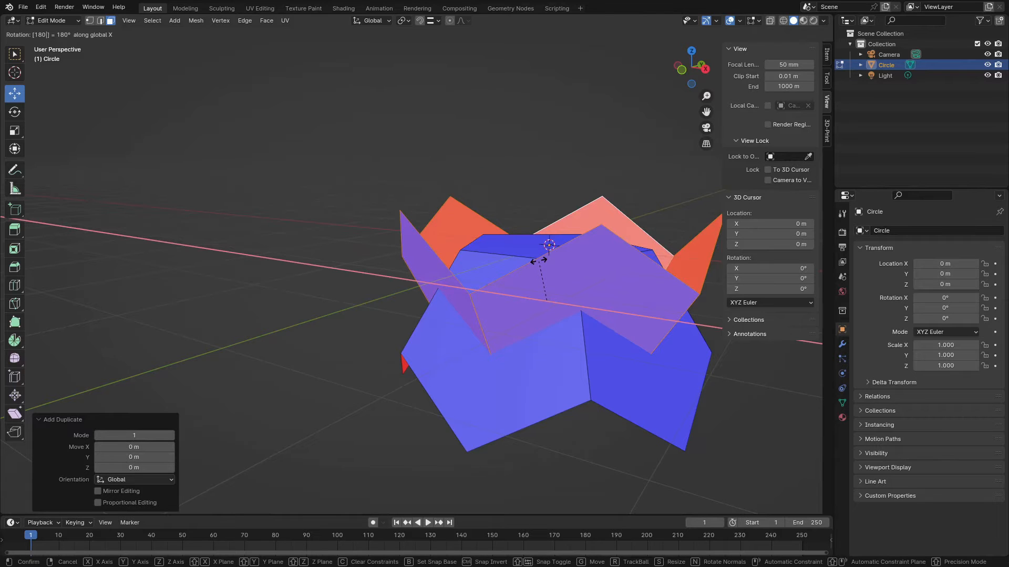
key(Return)
scroll(589, 339, down, 3)
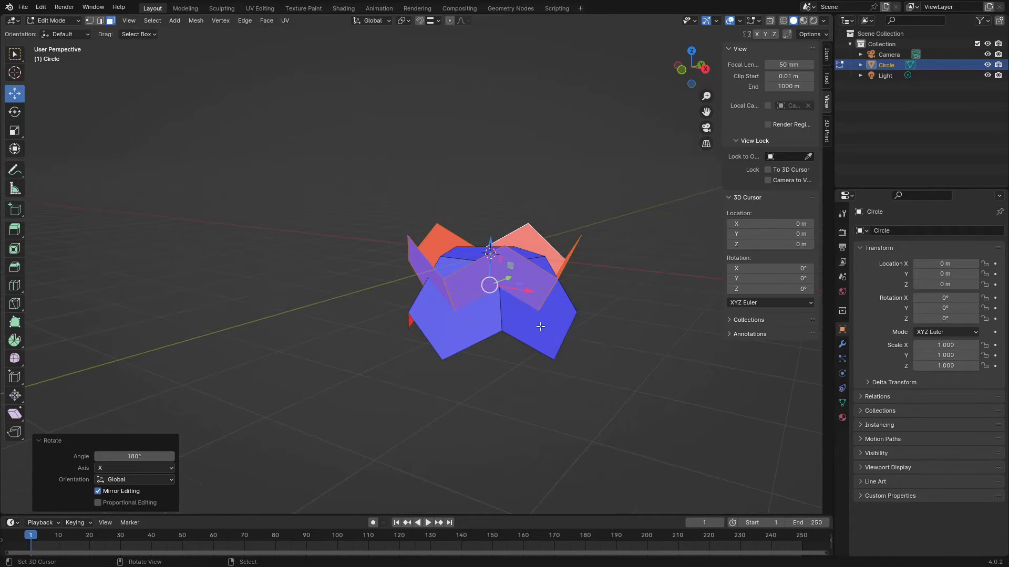
Step: Move the flipped half about 2.37 m down along the Z axis, below the original half
key(g)
key(z)
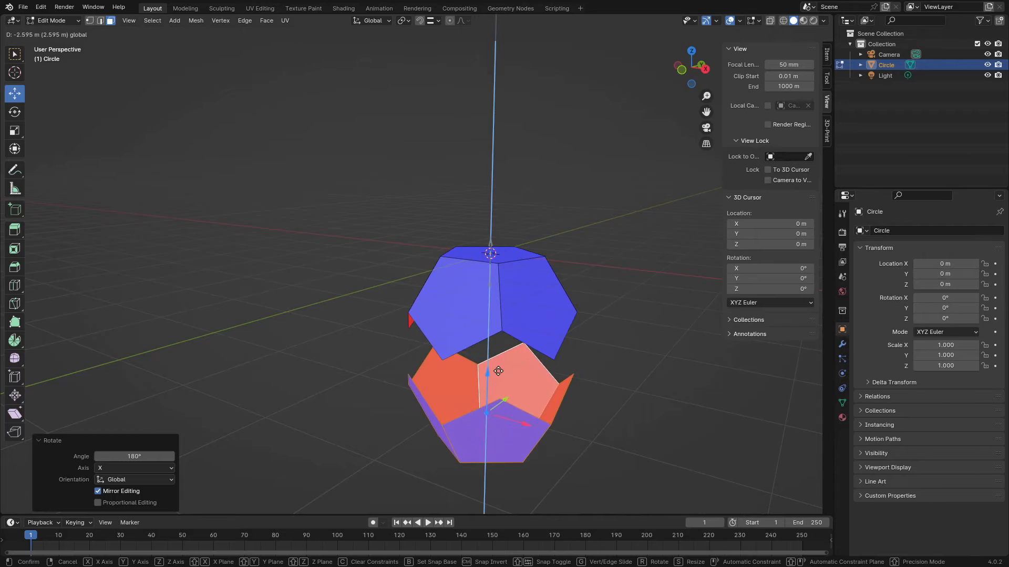
key(Return)
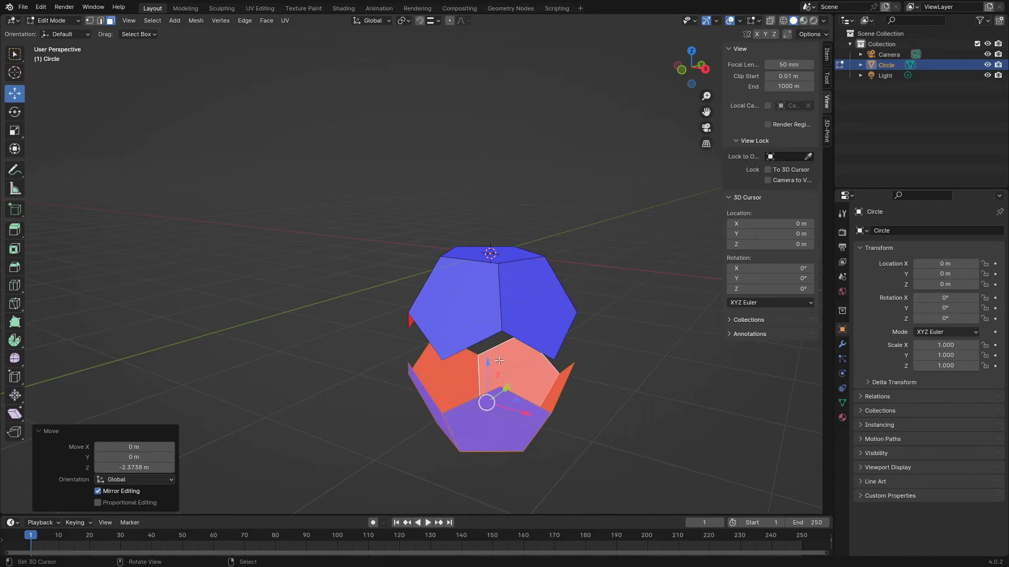
Step: With snapping turned on only for this move, raise the flipped half about 0.96 m along Z to meet the upper half
click(420, 21)
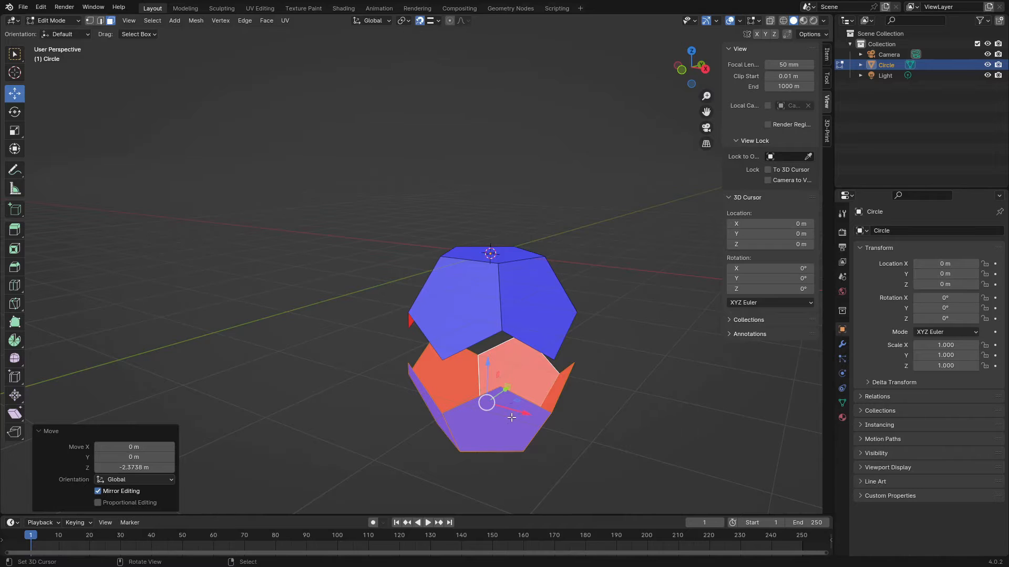
drag(490, 365, 494, 328)
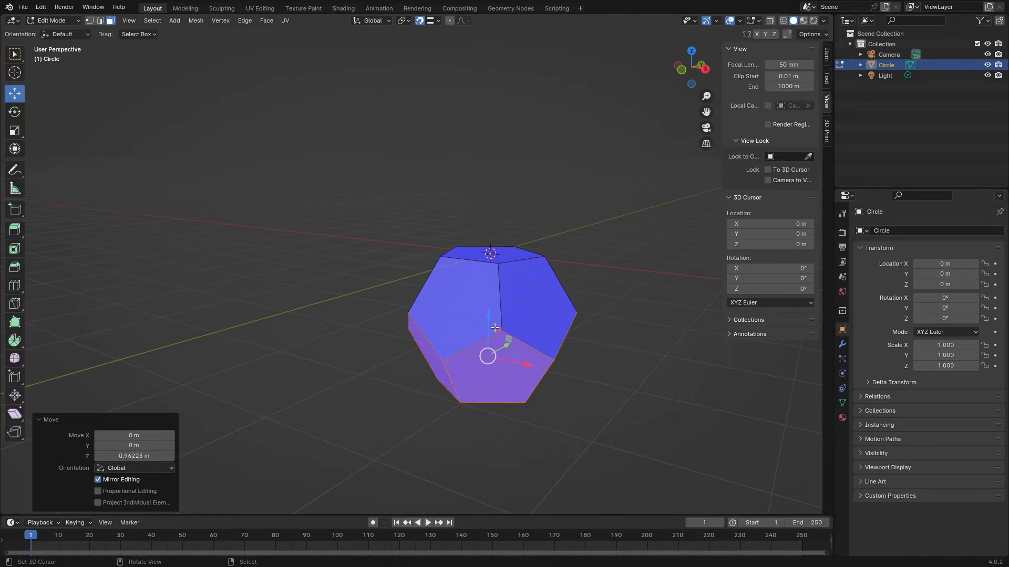
click(421, 22)
Step: Select all the faces of both halves and switch to vertex selection mode
middle_drag(419, 329, 485, 333)
key(a)
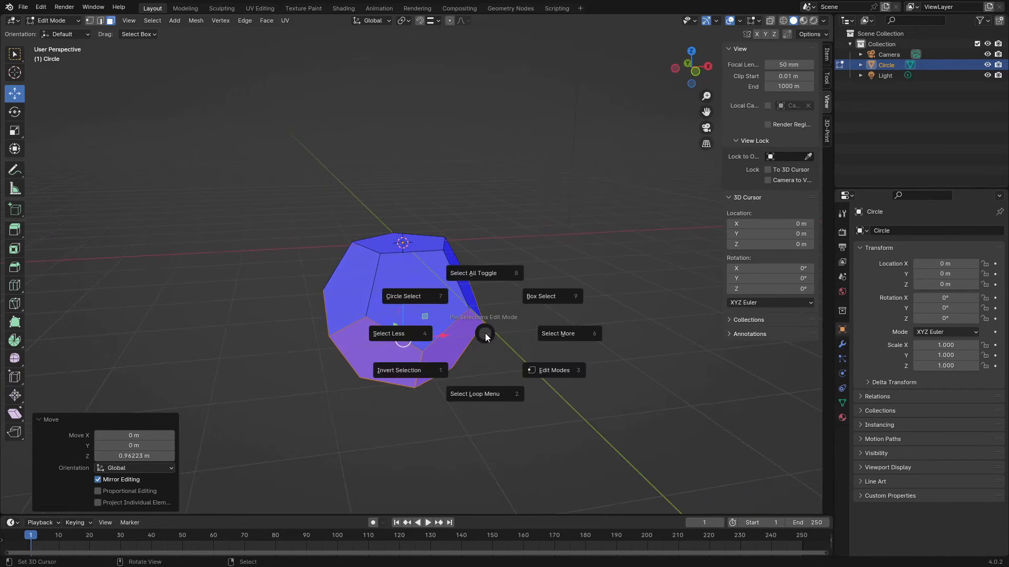
click(496, 274)
key(a)
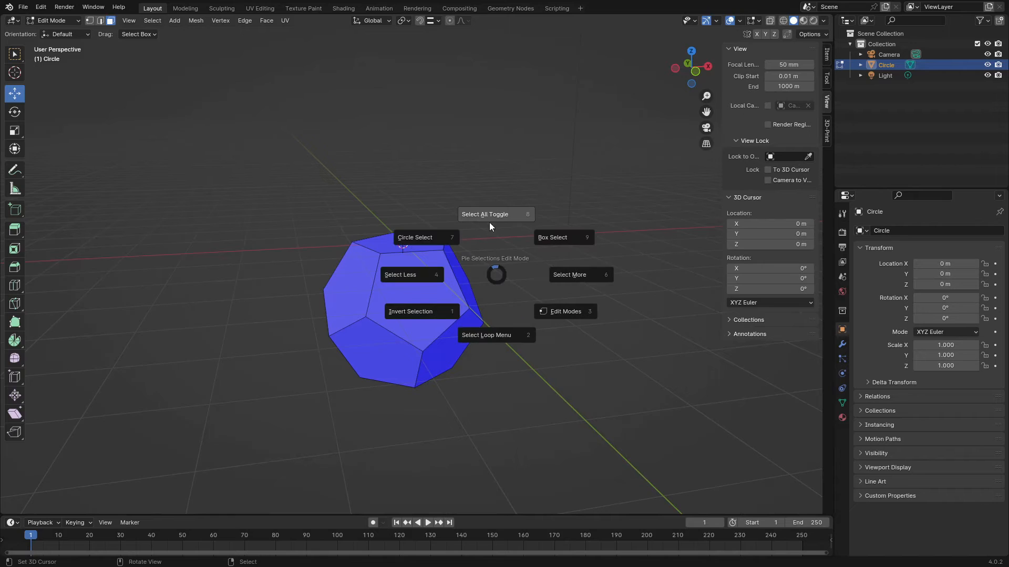
click(489, 221)
click(89, 21)
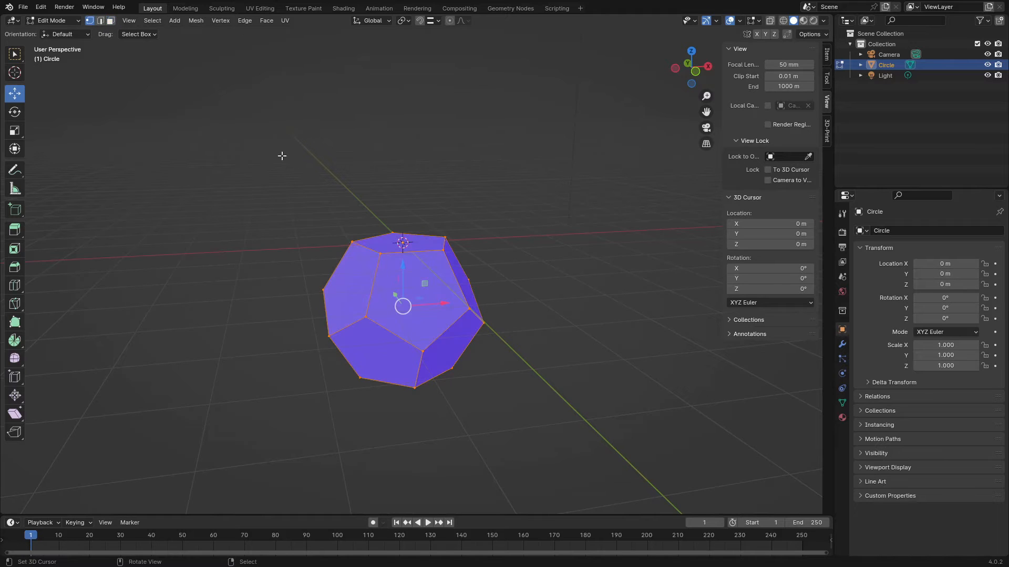
Step: Try merging the selected vertices of both halves by distance, using a merge distance of 0.0101 m
key(F3)
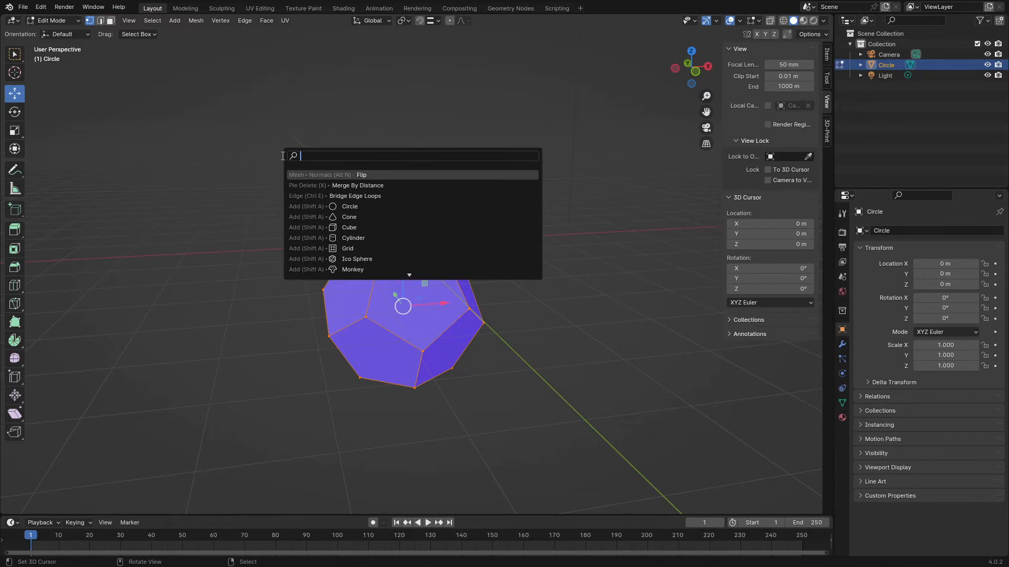
click(385, 186)
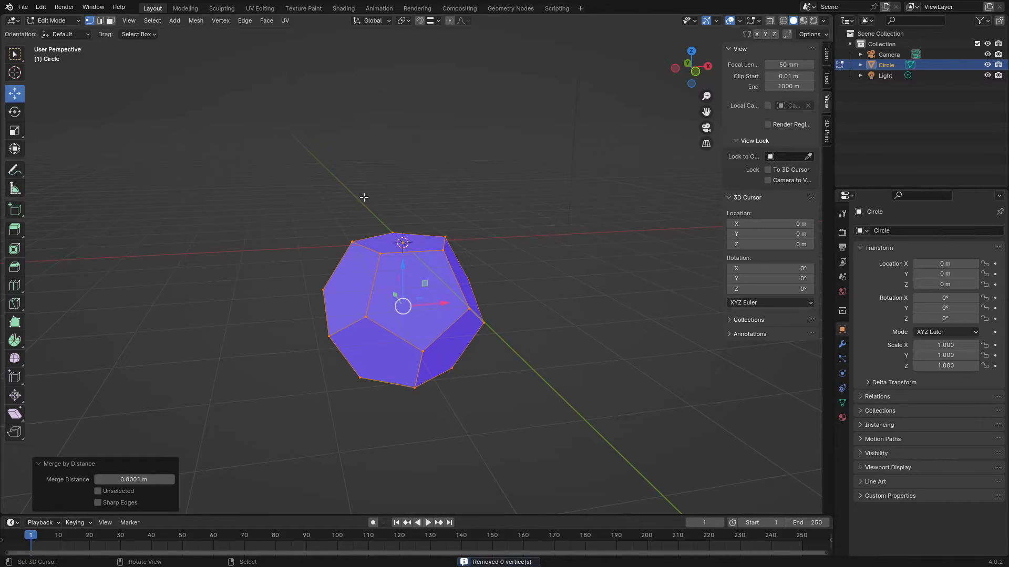
click(171, 479)
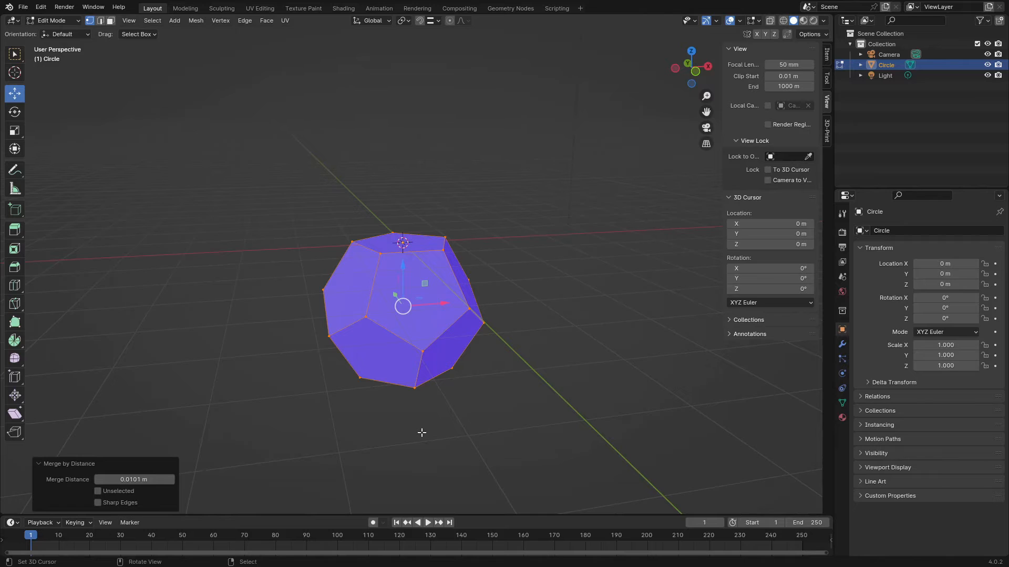
key(ctrl+z)
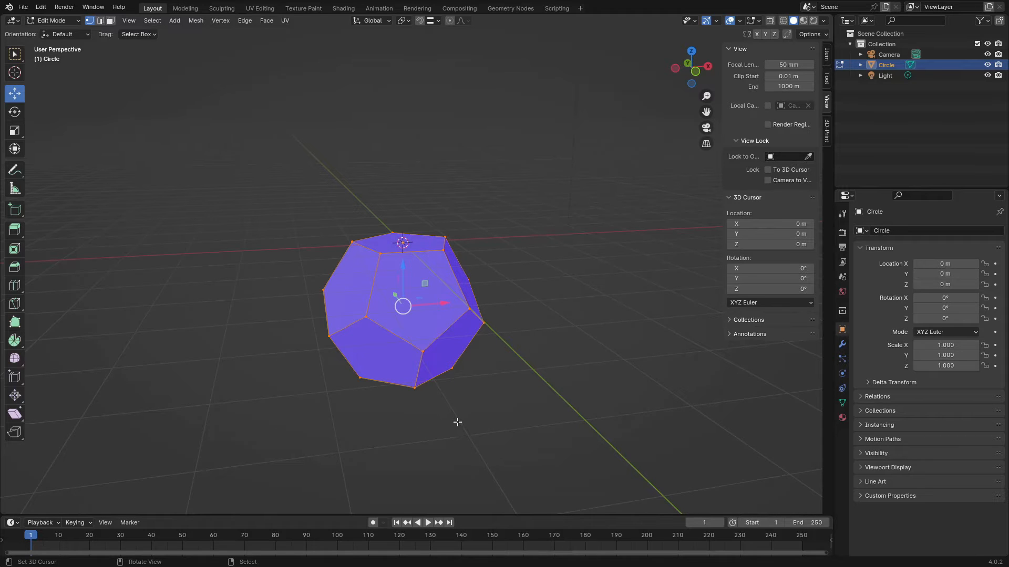
Step: Switch to face selection mode, merge both halves by distance at 0.0101 m, and deselect the mesh
key(3)
key(F3)
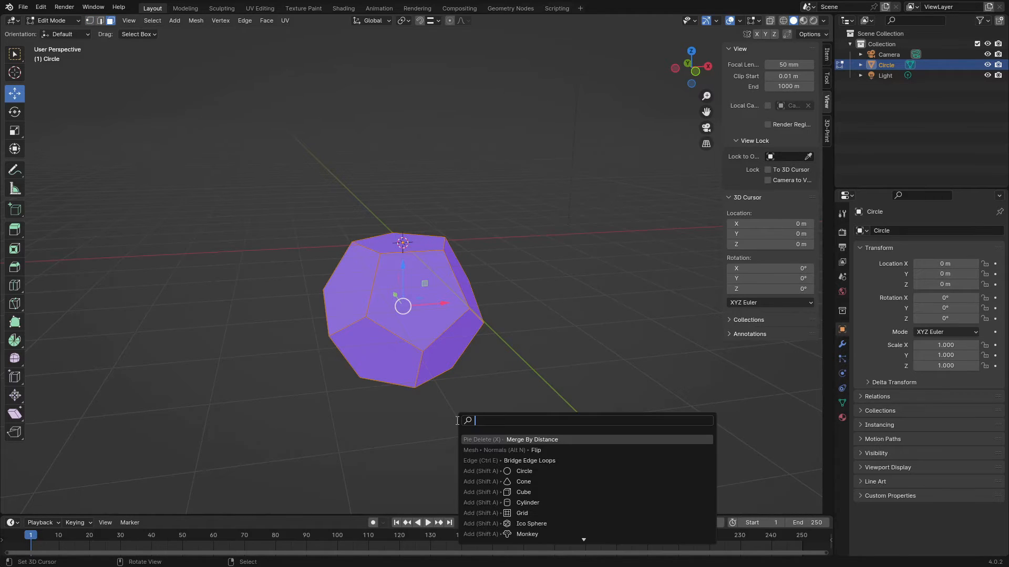
key(Return)
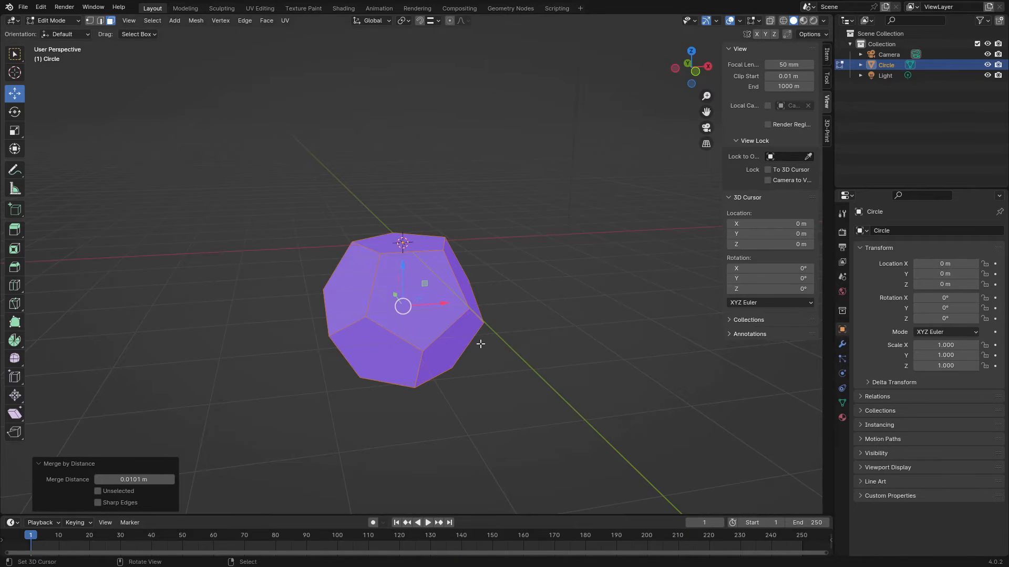
click(559, 317)
scroll(442, 401, up, 5)
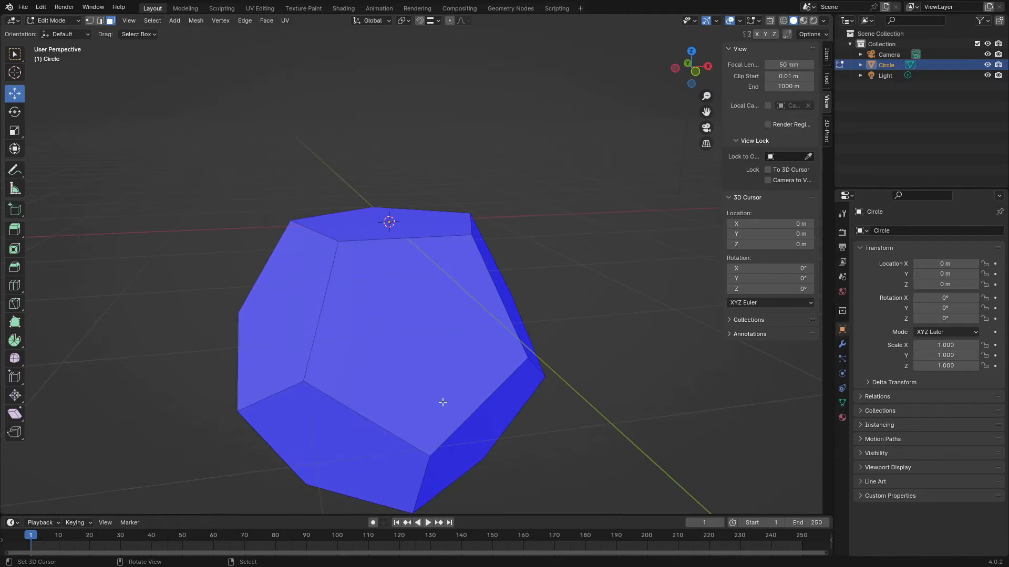
scroll(442, 401, down, 3)
mouse_move(435, 396)
middle_down()
mouse_move(363, 397)
mouse_move(500, 367)
mouse_move(451, 394)
middle_up()
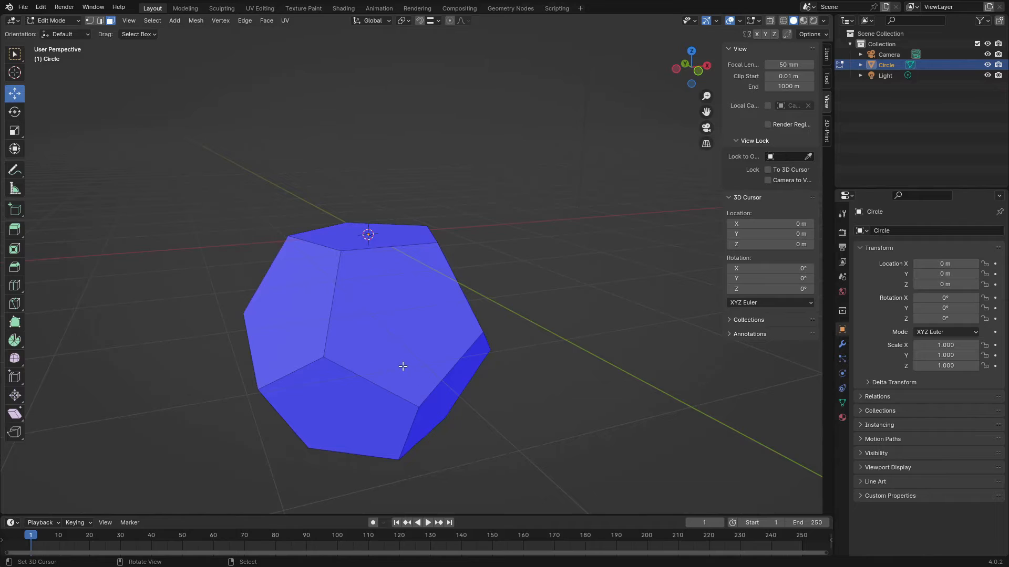
key(a)
click(407, 308)
key(F3)
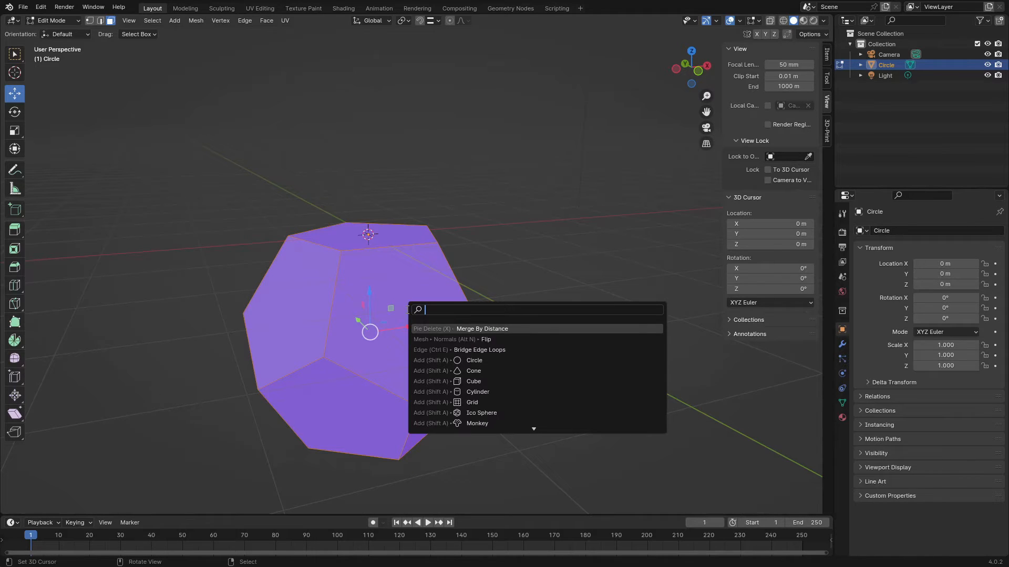
key(Escape)
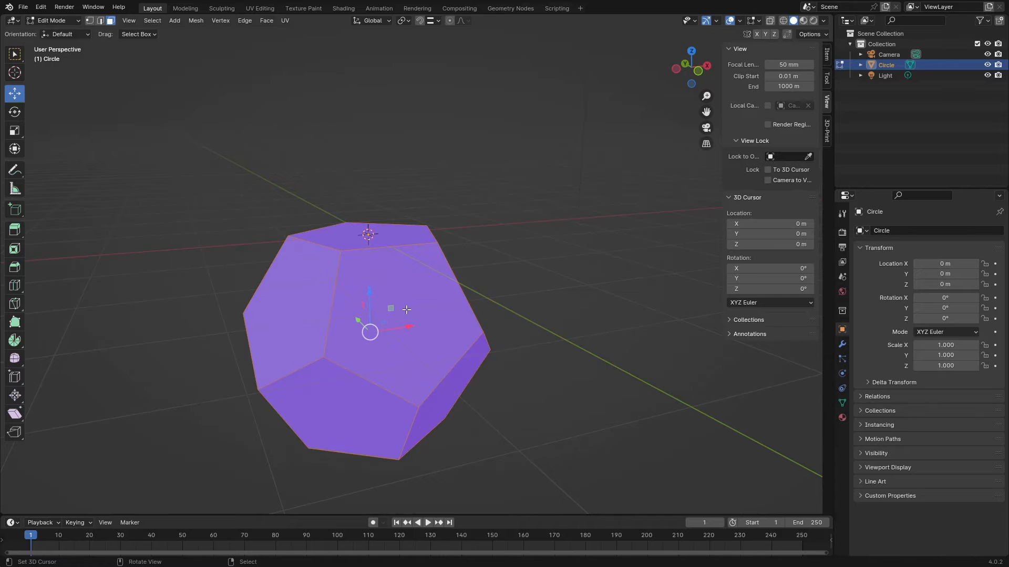
Step: Return to Object Mode and centre the dodecahedron on its origin with Set Origin's Geometry to Origin option
key(Tab)
key(F3)
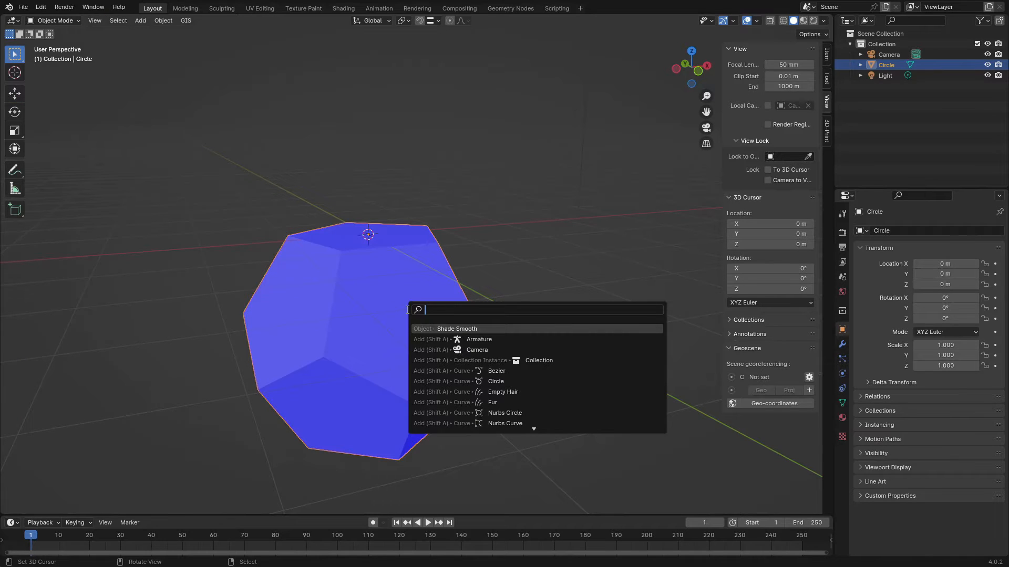
text(gem)
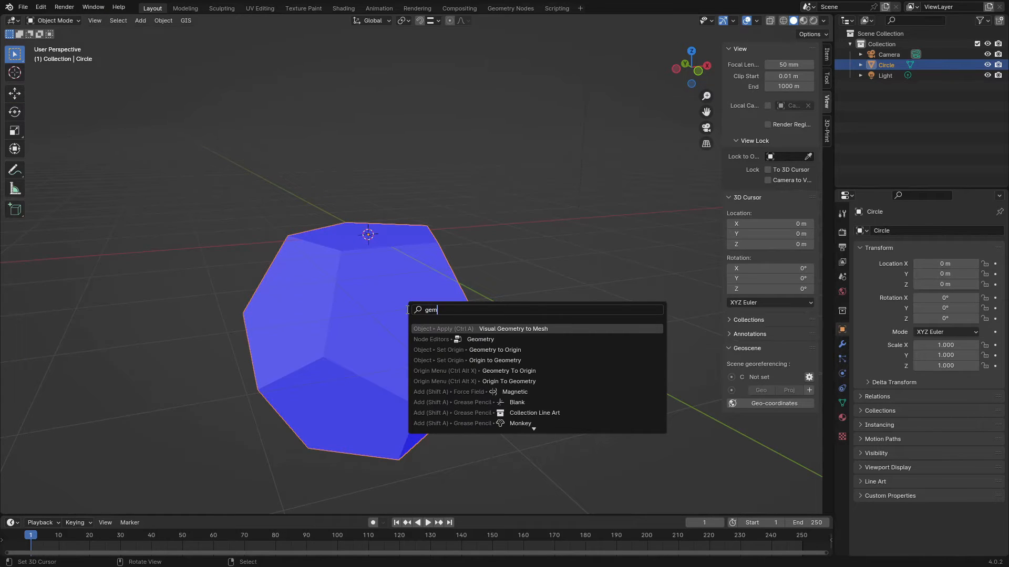
key(Down)
key(Down)
key(Down)
key(Up)
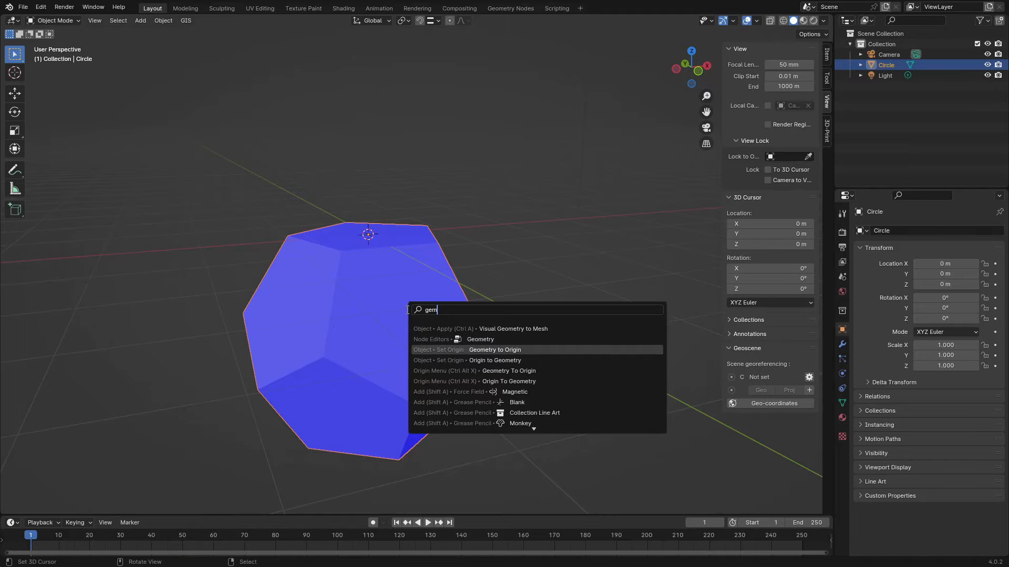
key(Return)
Step: Inspect the centred dodecahedron from several sides, checking its position around the world origin
scroll(406, 310, down, 5)
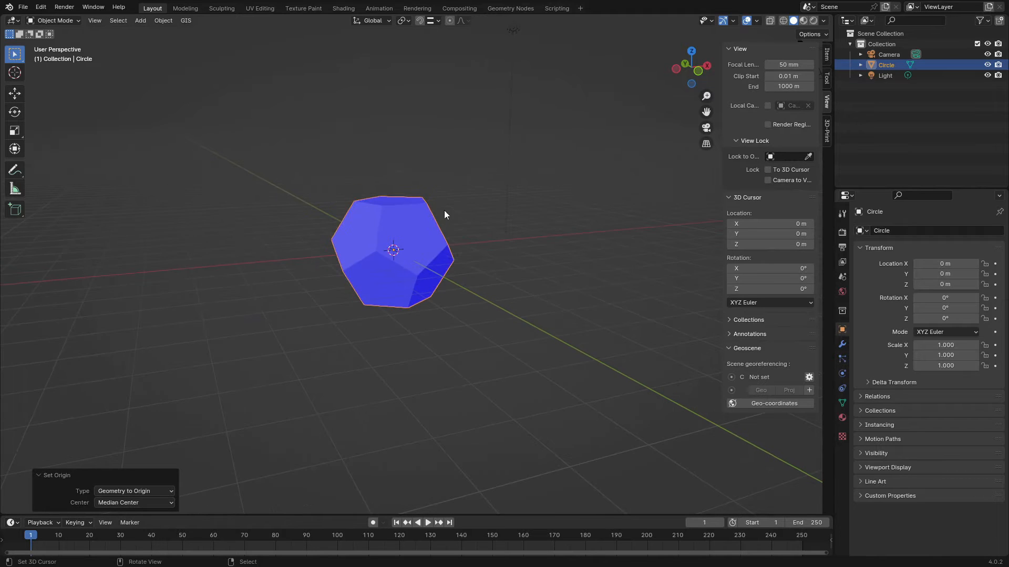
middle_drag(444, 210, 430, 252)
scroll(431, 252, up, 4)
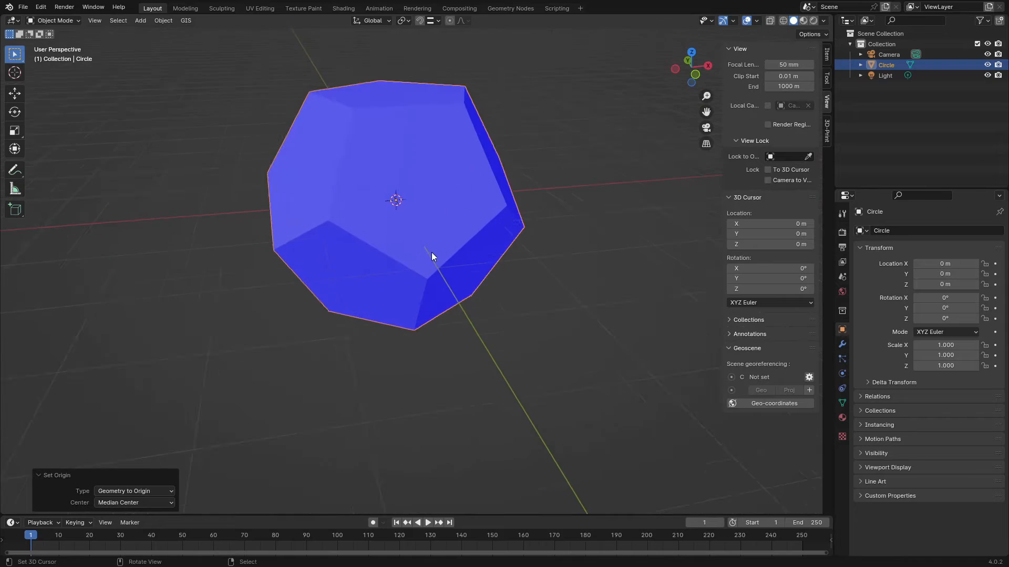
scroll(432, 253, up, 2)
middle_drag(387, 203, 228, 222)
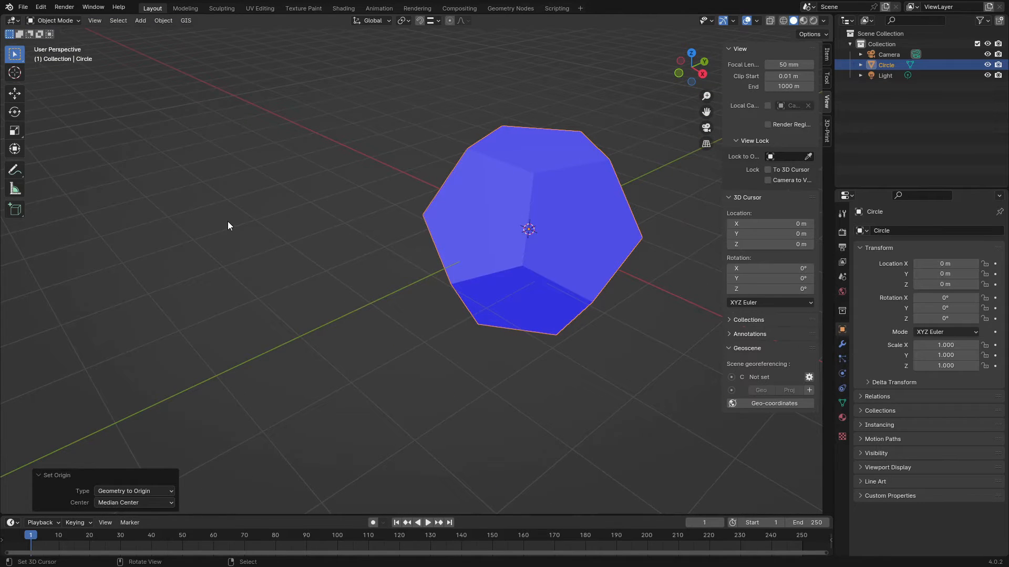
scroll(441, 219, up, 2)
scroll(451, 221, down, 3)
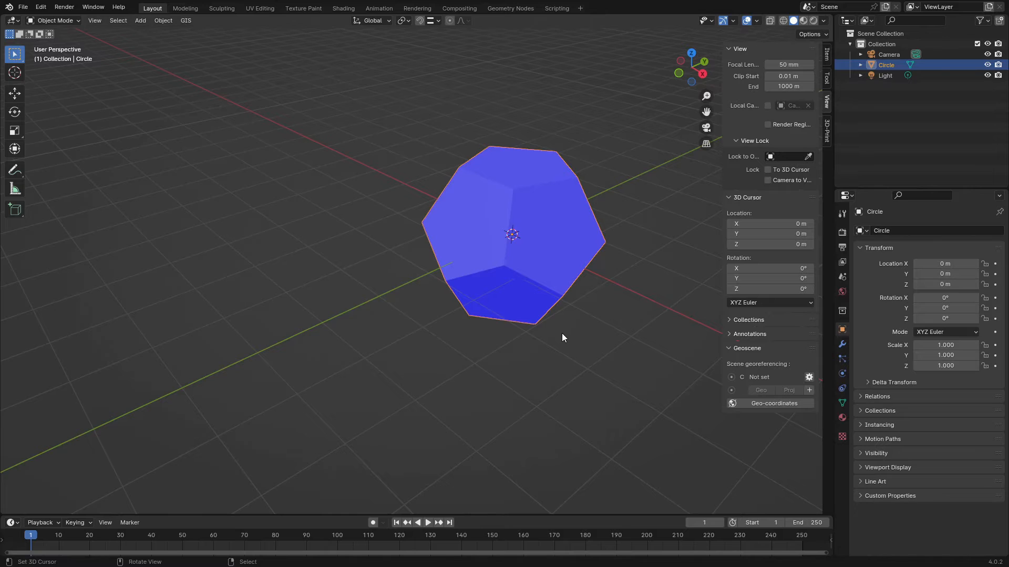
Step: Switch to the top orthographic view and hide the dodecahedron
key(KP_7)
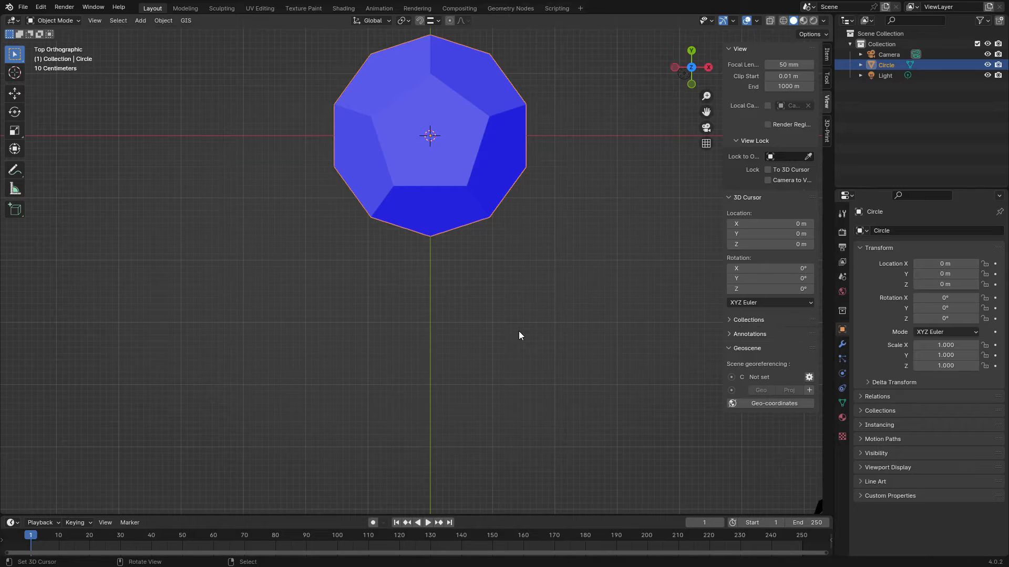
scroll(576, 215, down, 3)
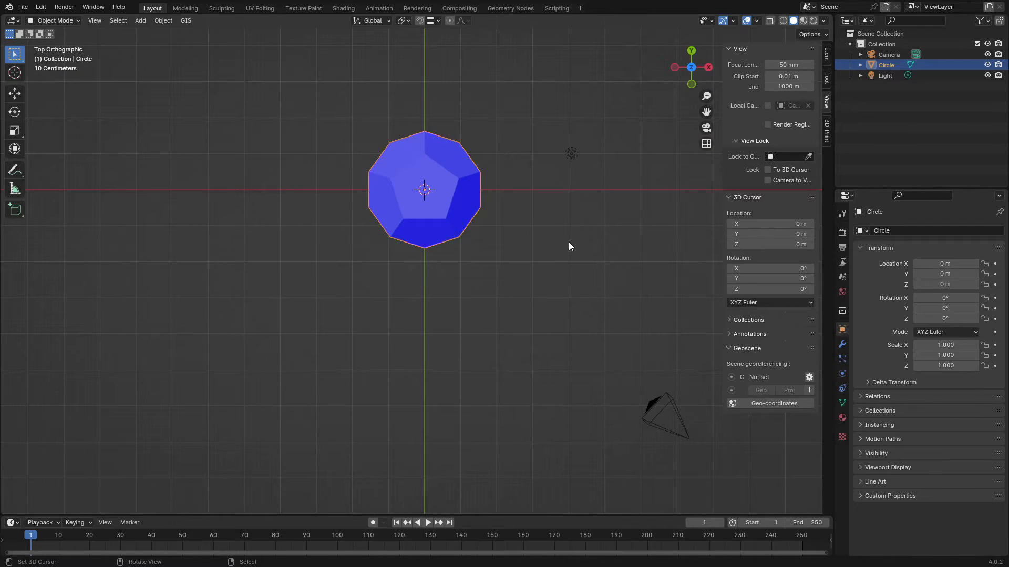
mouse_move(568, 241)
middle_down()
mouse_move(539, 257)
mouse_move(552, 249)
middle_up()
key(KP_7)
key(h)
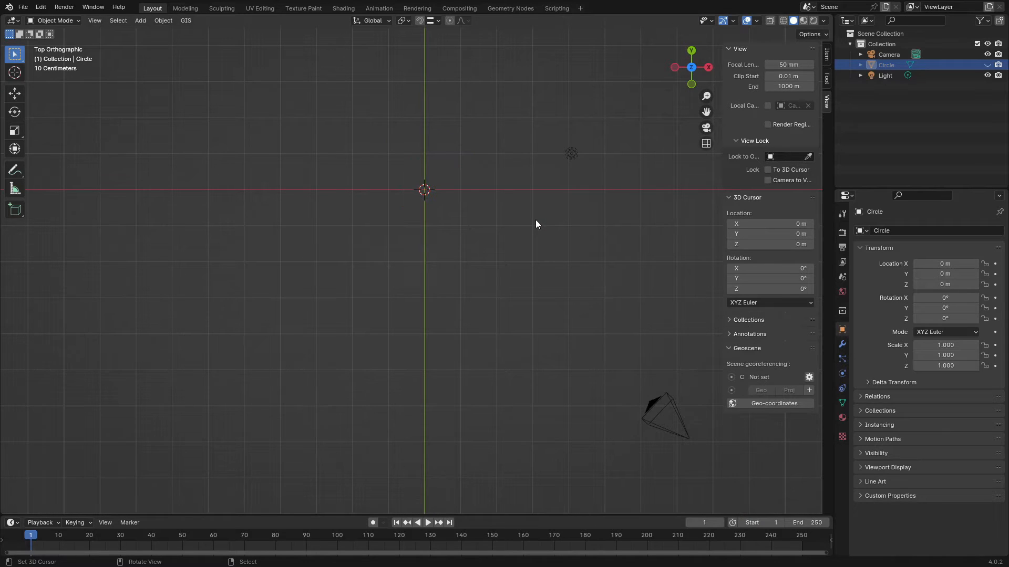
Step: Add a text object at the world origin and turn off the face orientation overlay
key(shift+a)
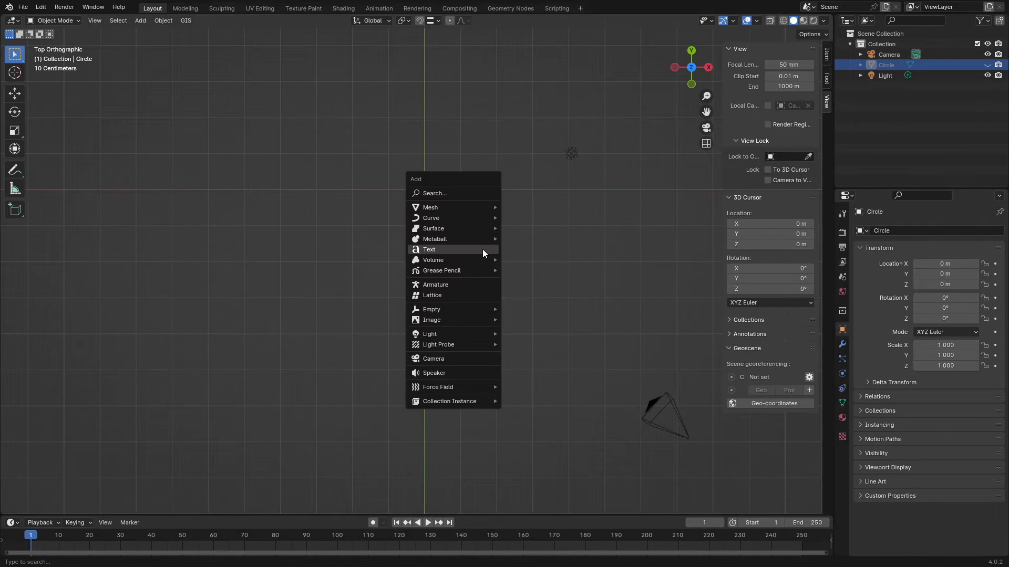
click(484, 253)
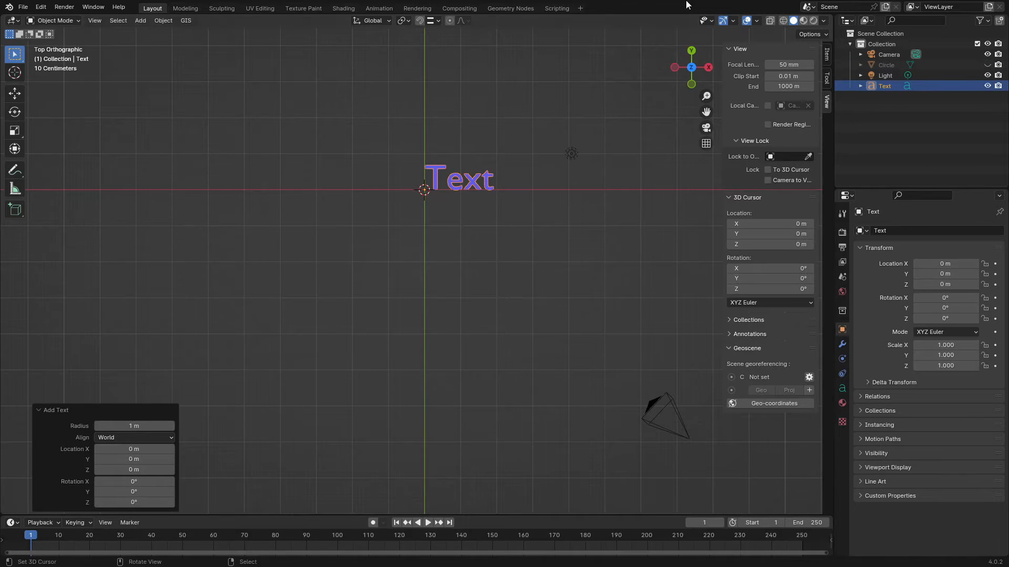
click(760, 21)
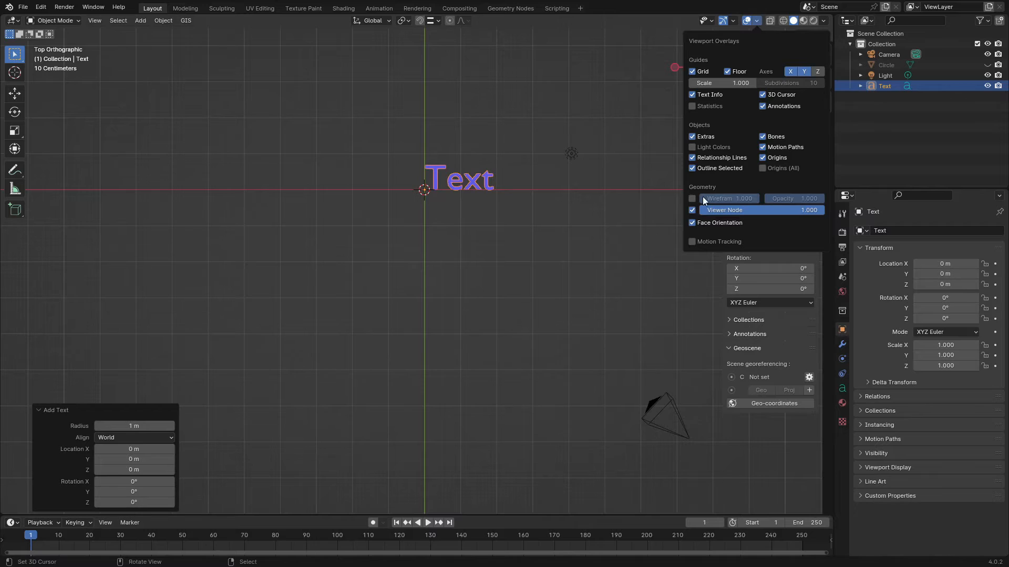
click(706, 225)
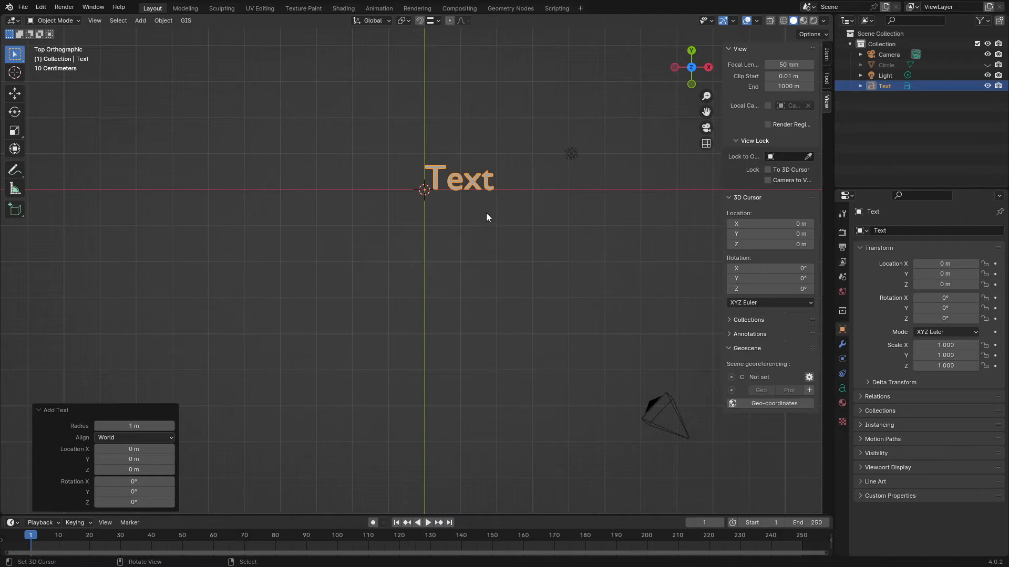
Step: Select the text object's whole content in Edit Mode and load Comic Sans MS Bold (comicbd.ttf) as its regular font
key(Tab)
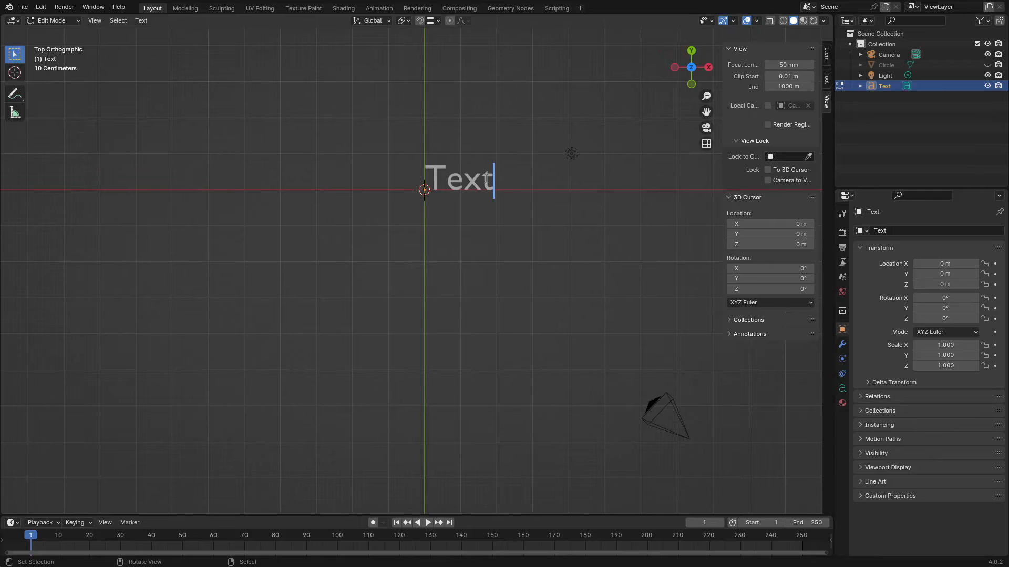
key(ctrl+a)
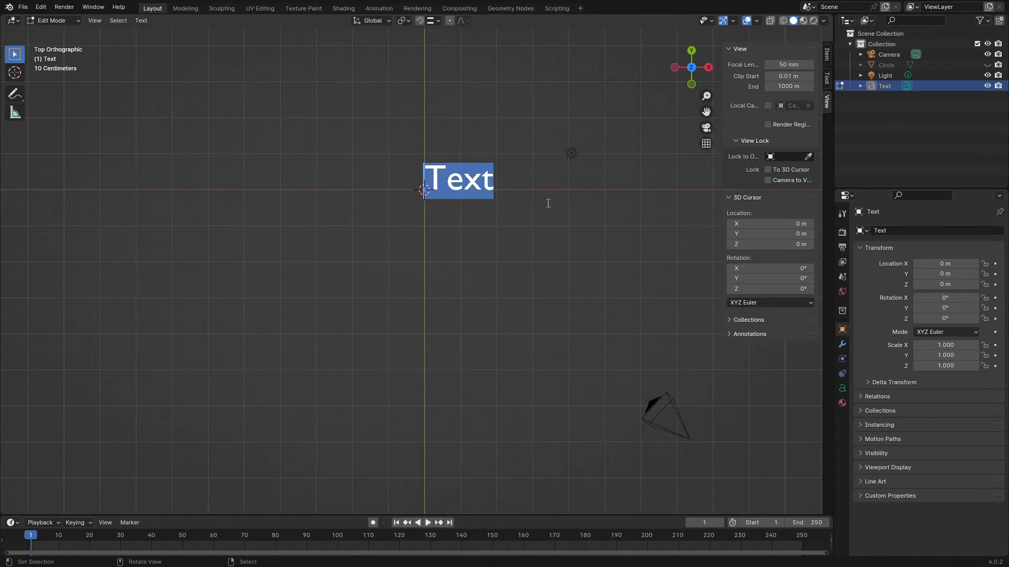
click(843, 389)
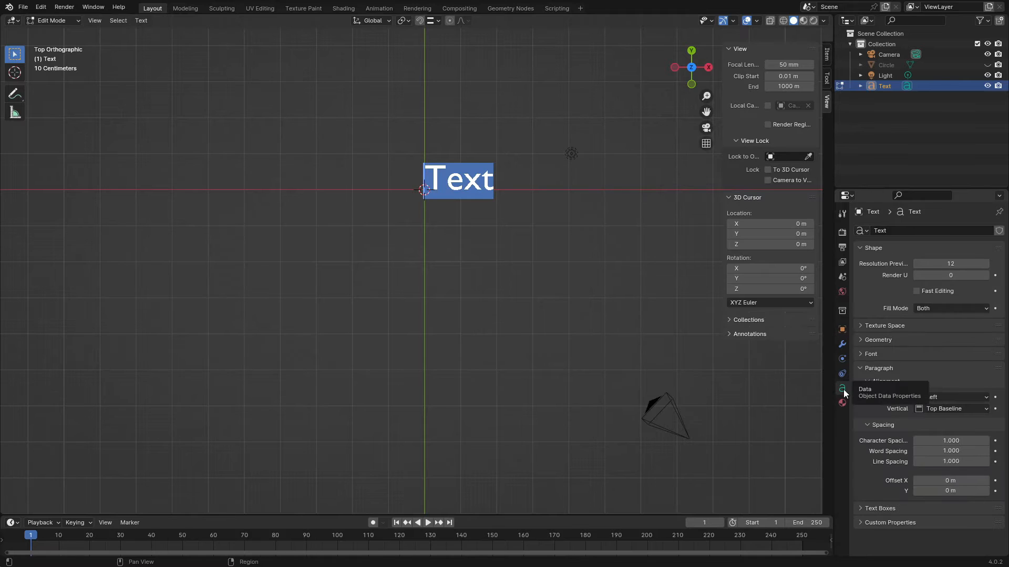
click(869, 355)
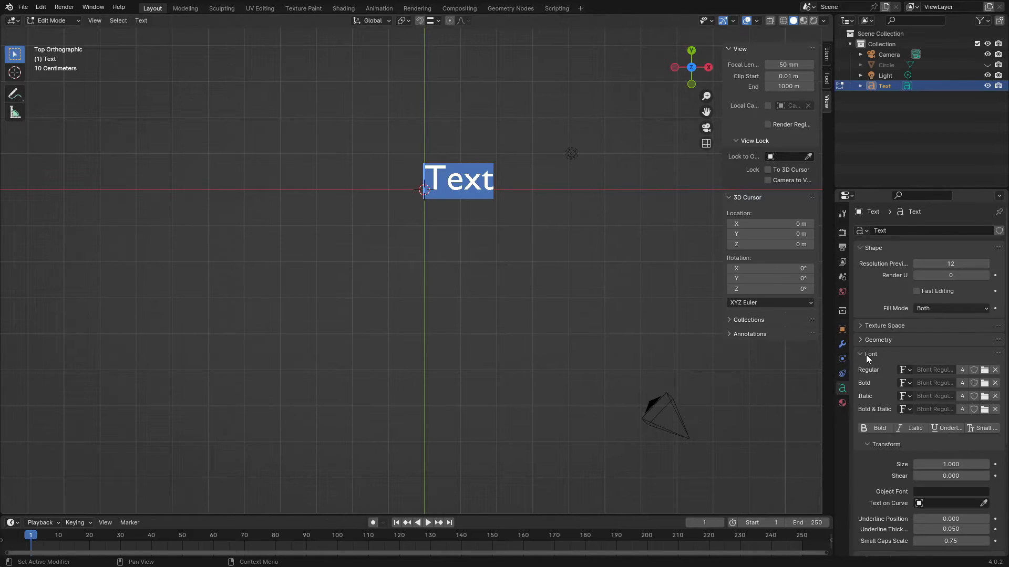
click(984, 369)
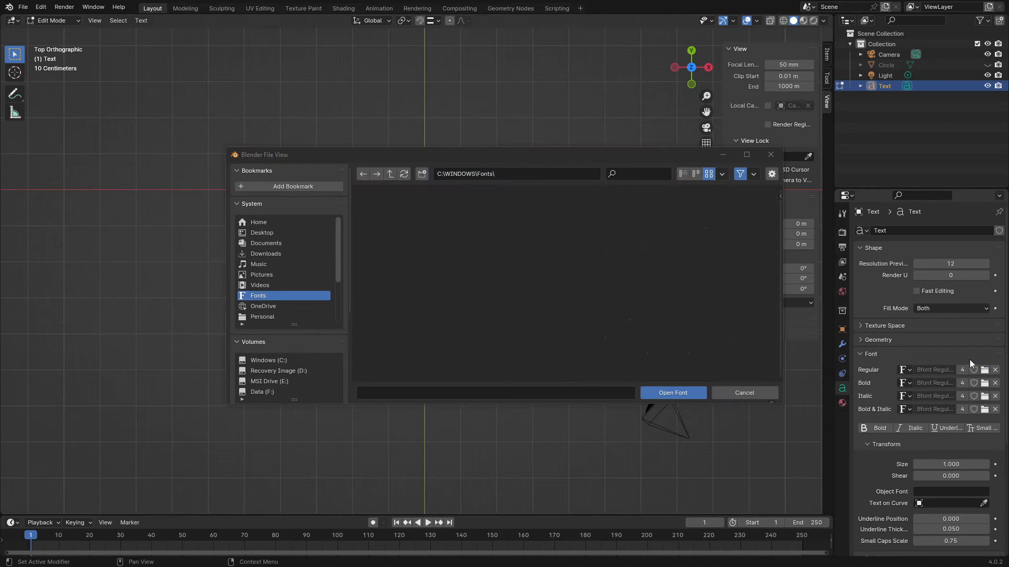
scroll(644, 311, down, 3)
scroll(649, 310, down, 5)
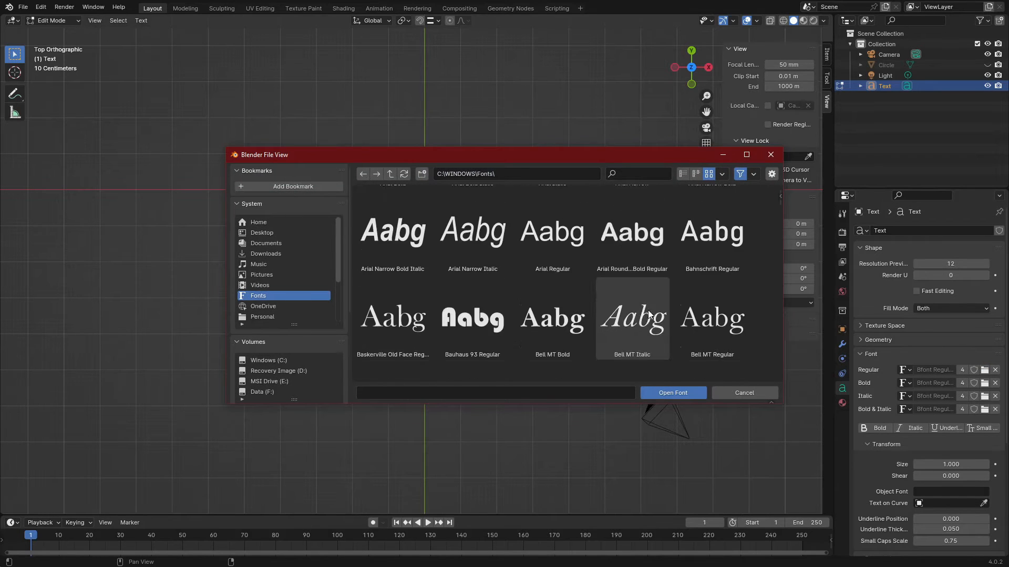
scroll(641, 310, down, 10)
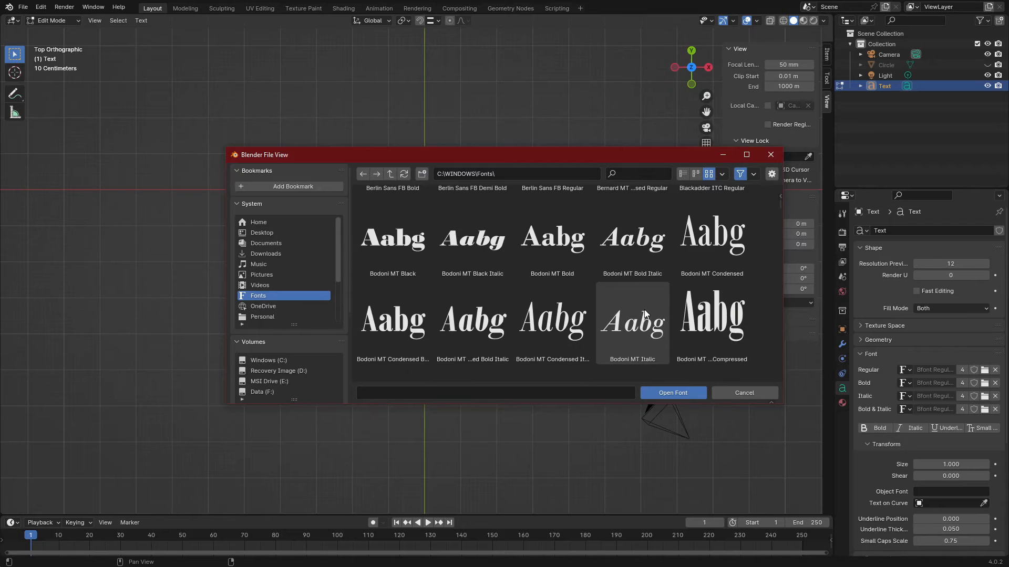
scroll(652, 247, up, 3)
scroll(652, 248, down, 8)
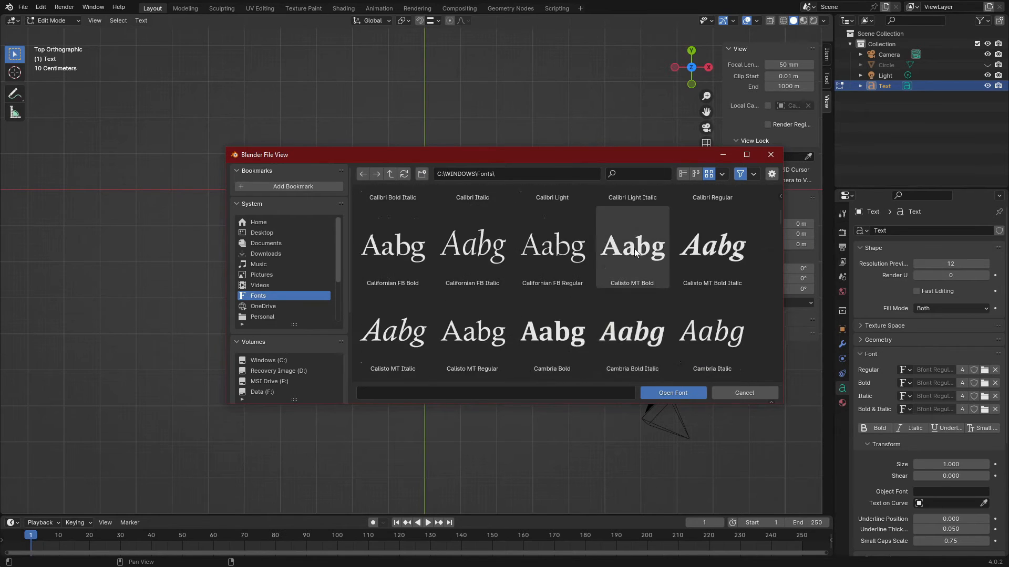
click(712, 241)
click(672, 394)
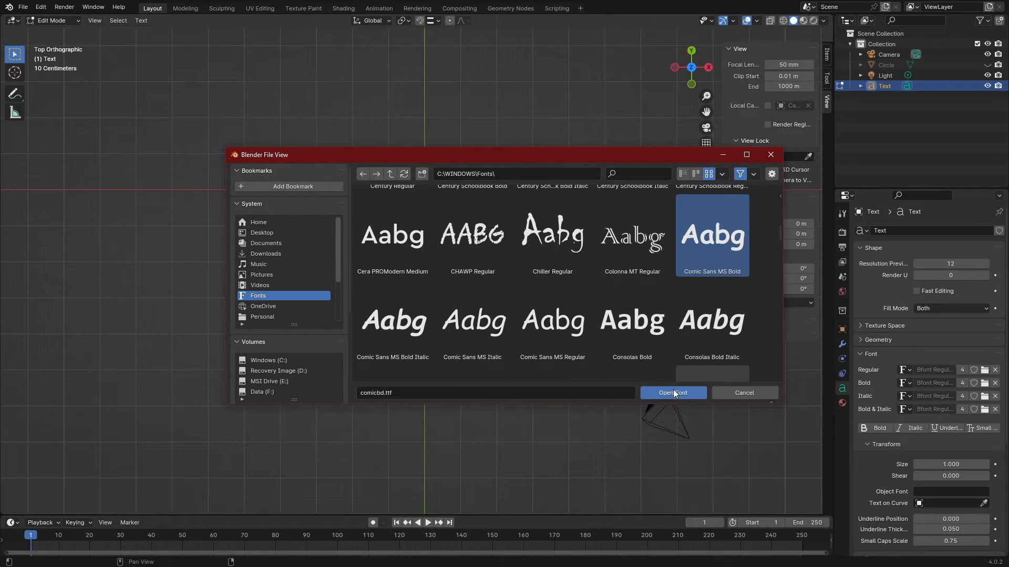
Step: Replace the text object's content with "1 2 3 4 5 6. 7 8 9. 10 11 12" and return to Object Mode
scroll(465, 196, up, 6)
scroll(465, 196, down, 3)
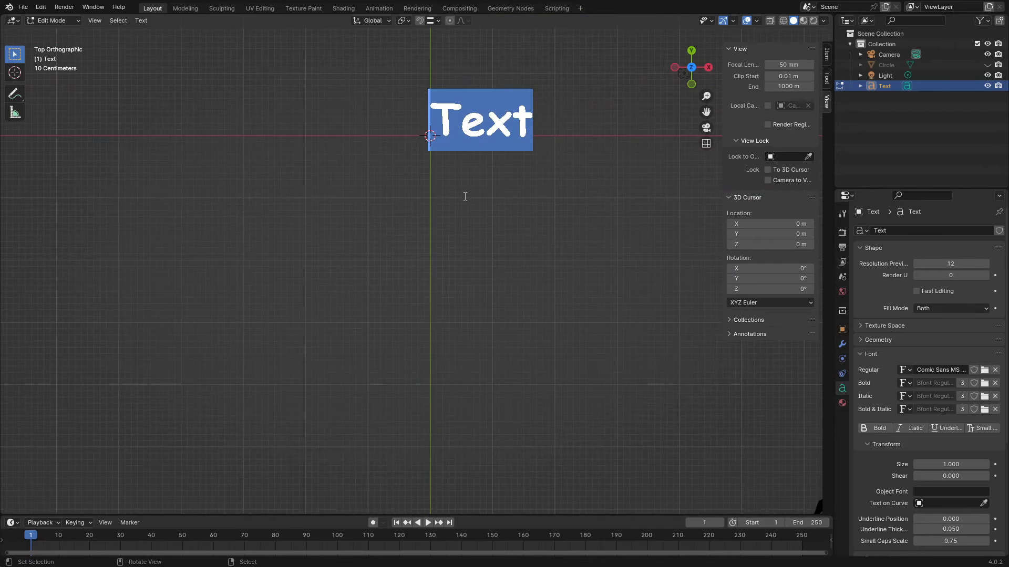
scroll(538, 179, down, 2)
key(BackSpace)
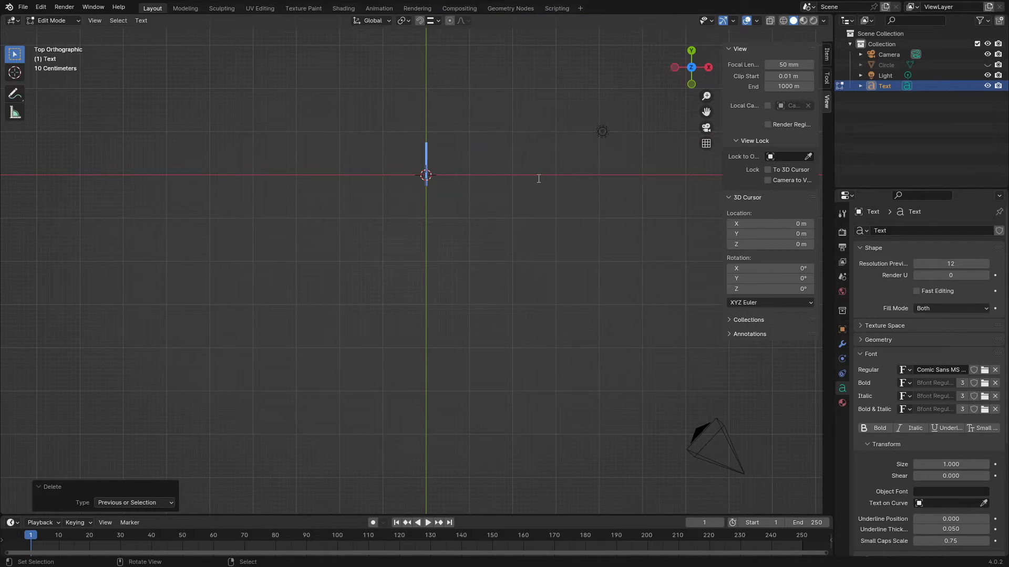
text(1 2 3 4 5 6)
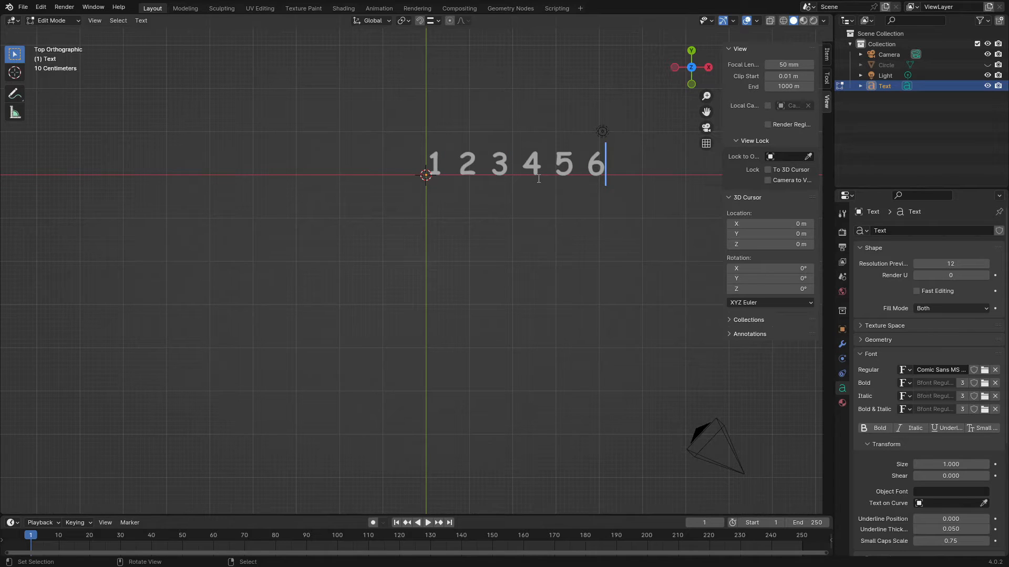
text(. 7)
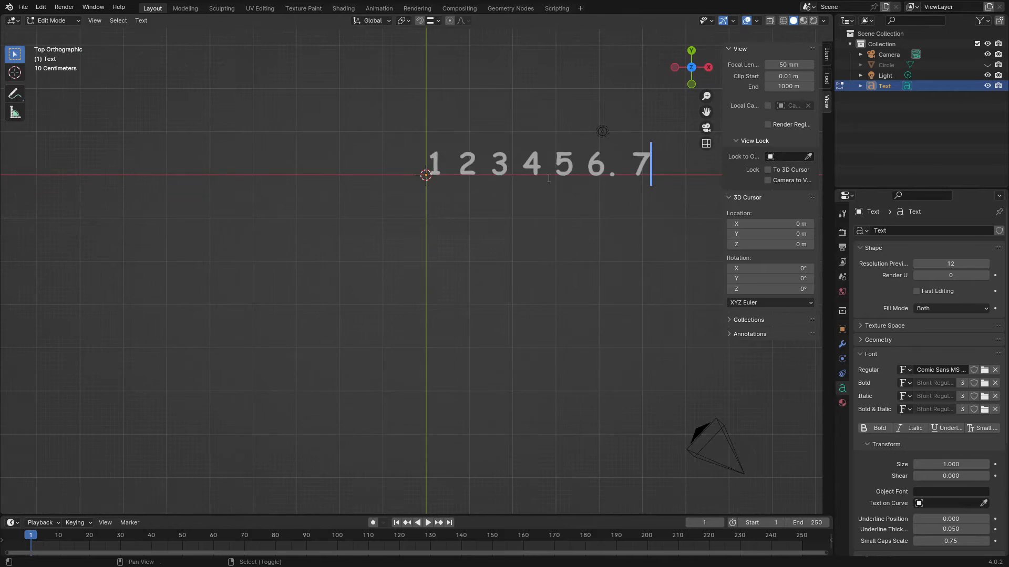
shift+middle_drag(549, 178, 339, 203)
text(8 9. 10 11 12)
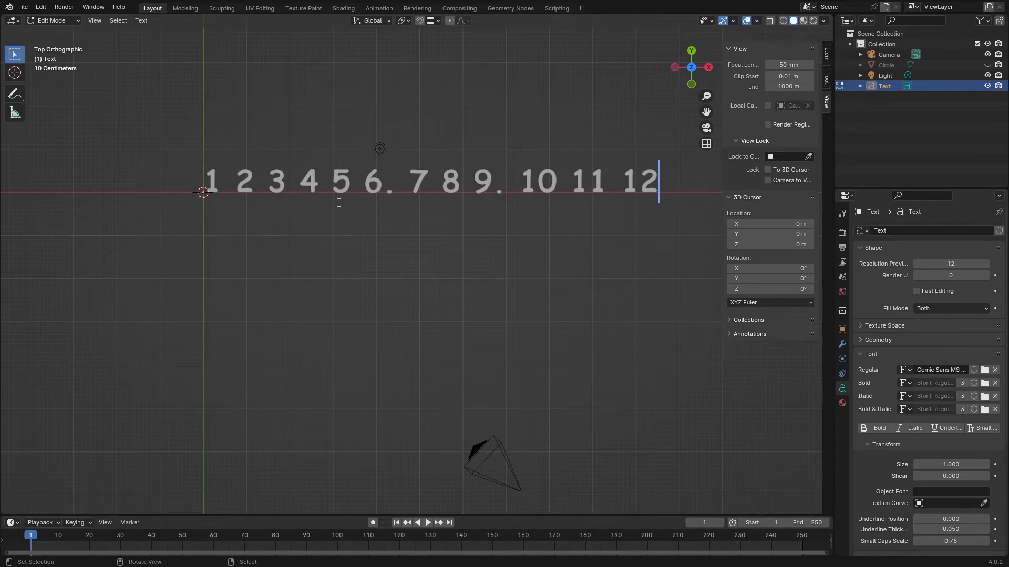
key(Tab)
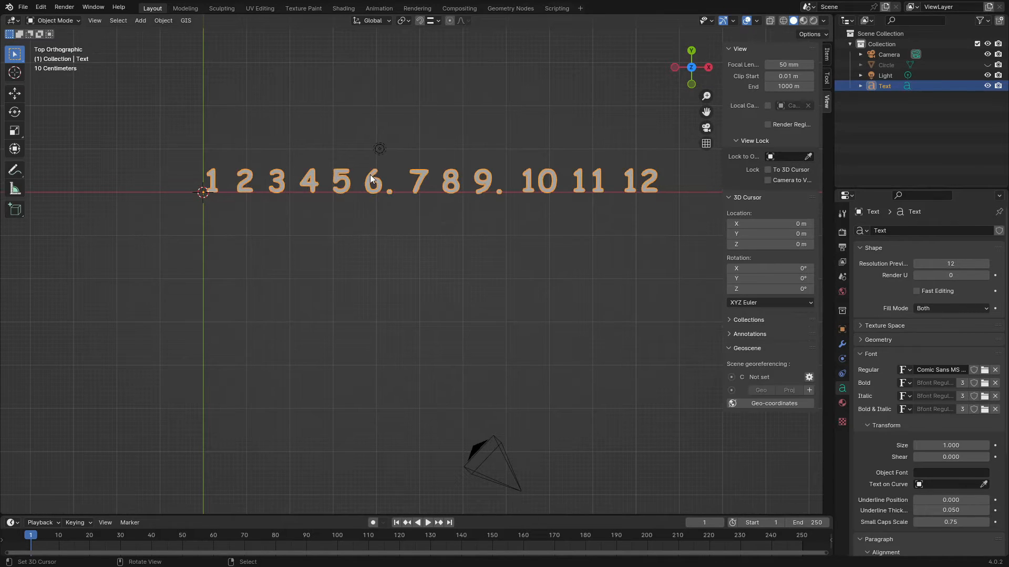
Step: Convert the number text object to a mesh
click(160, 21)
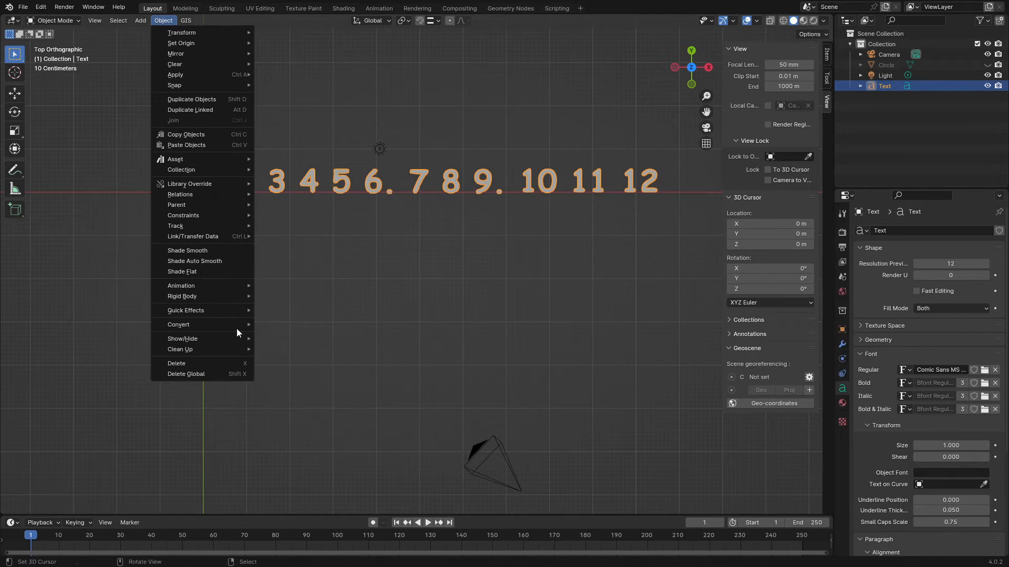
mouse_move(223, 327)
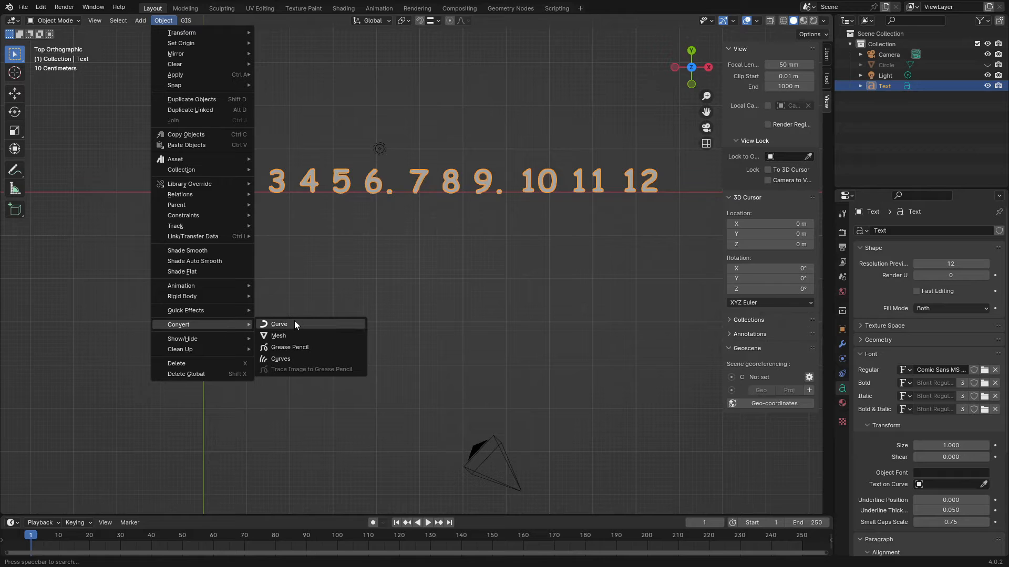
click(308, 338)
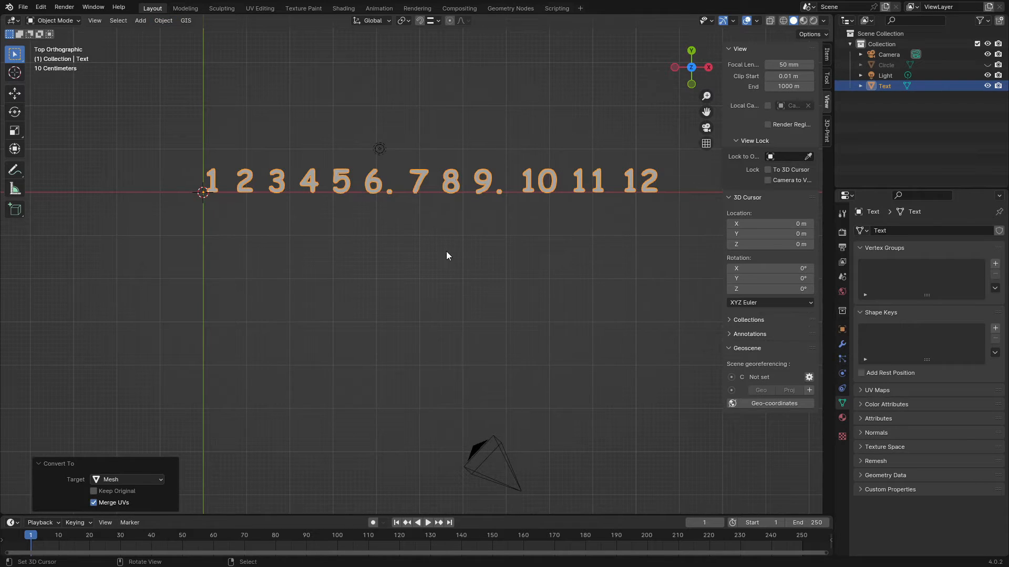
Step: Extrude all faces of the number mesh by 0.2 m along their normals and return to Object Mode
middle_drag(443, 254, 407, 311)
click(347, 255)
click(407, 311)
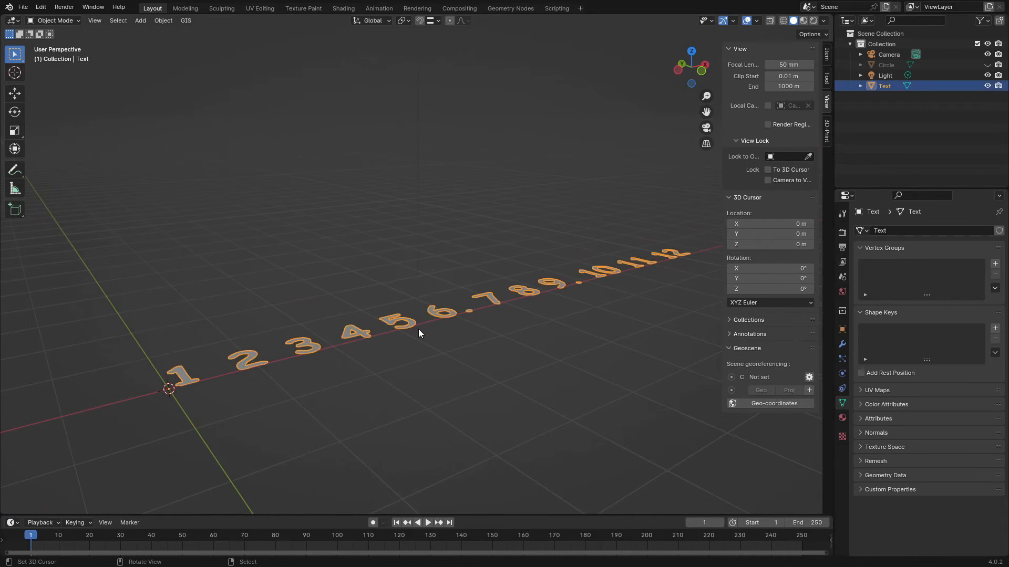
key(Tab)
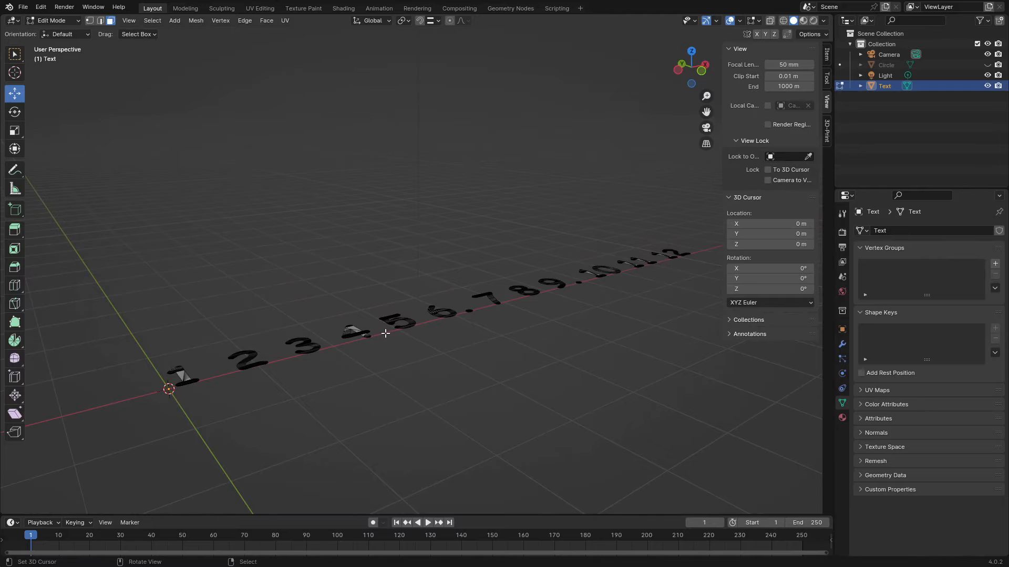
key(a)
click(396, 274)
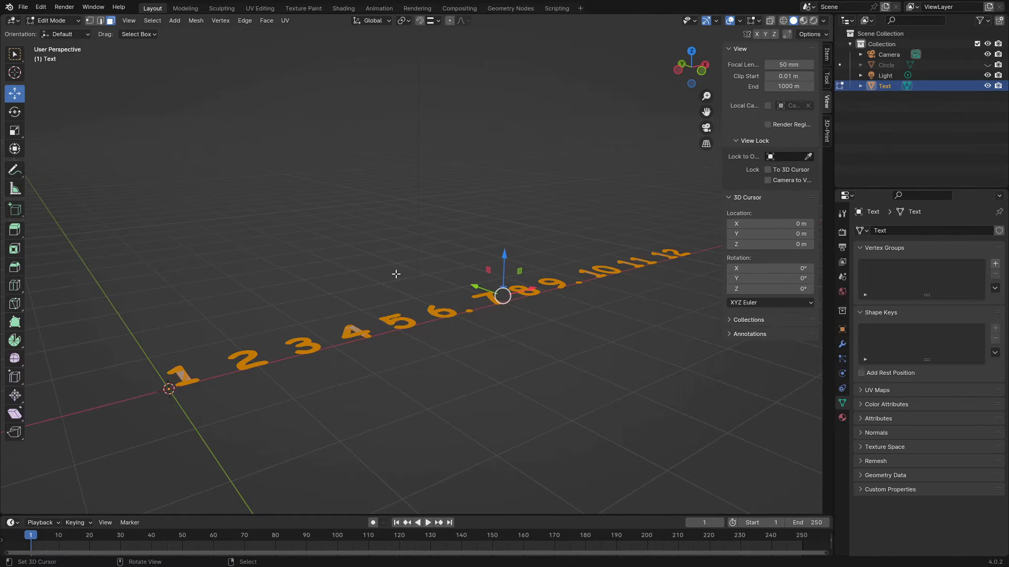
key(e)
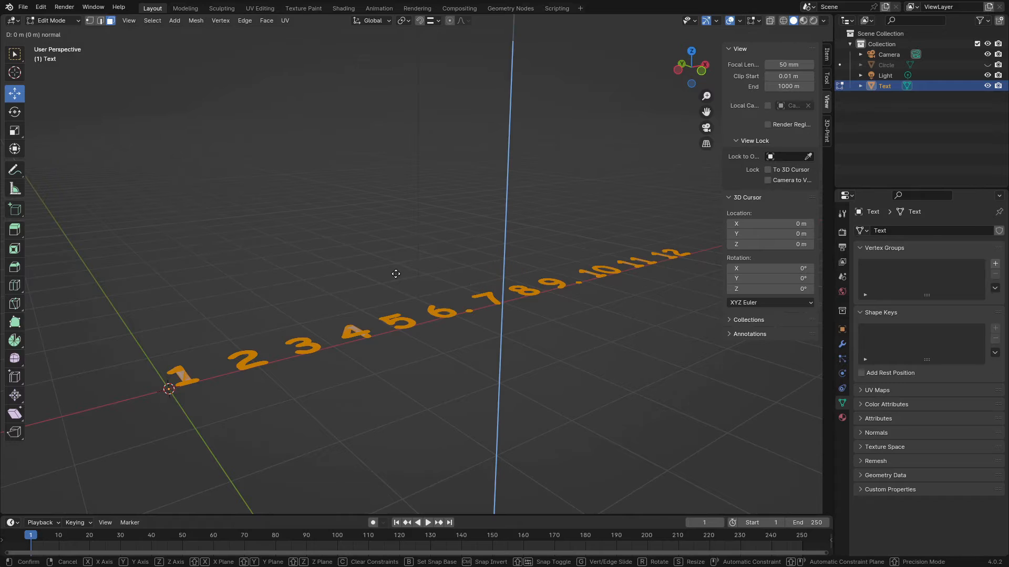
text(0.2)
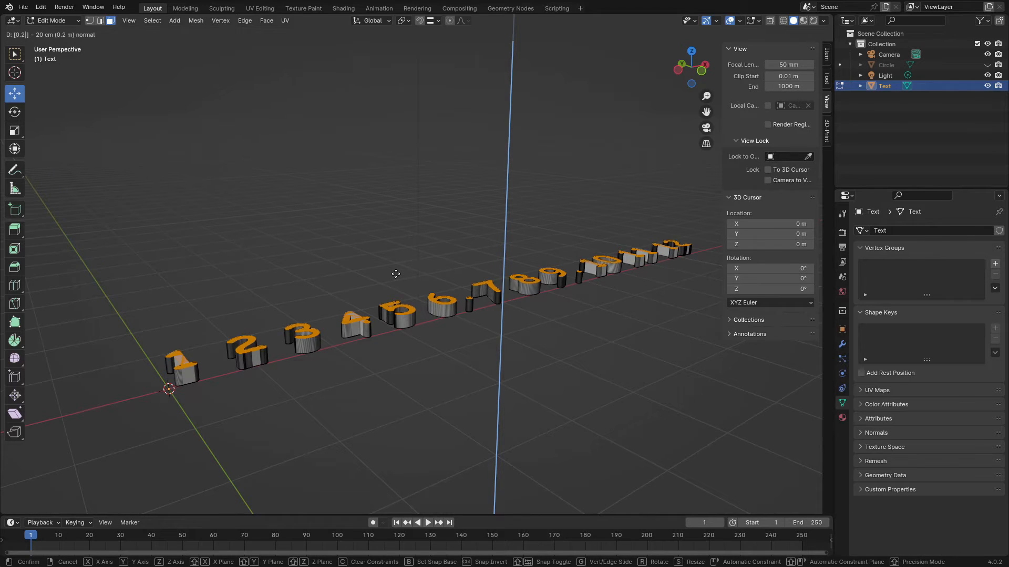
key(Return)
key(Tab)
Step: Scale the extruded numbers by 1.538 in X and Y, keeping their Z thickness locked
middle_drag(579, 309, 421, 321)
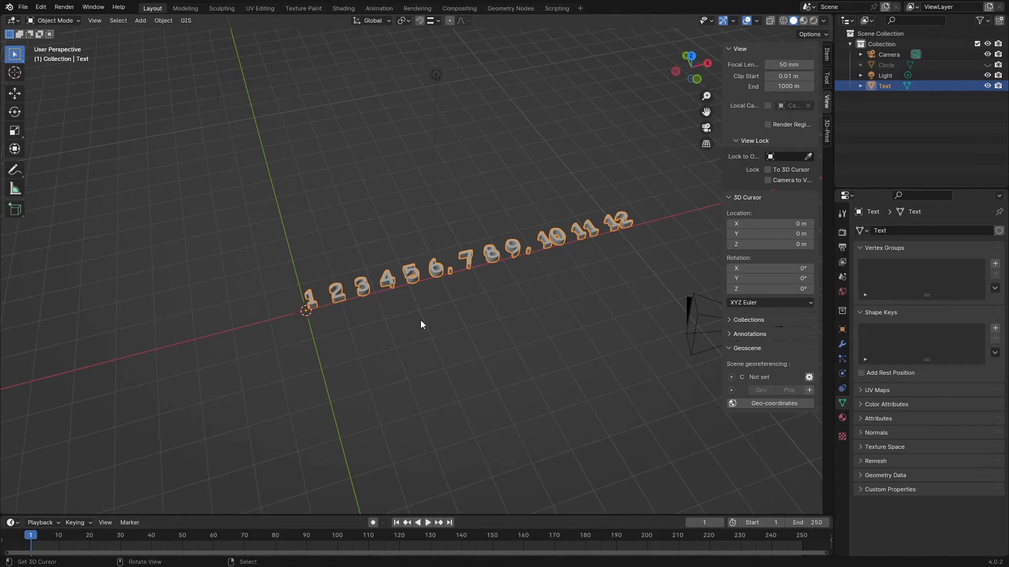
scroll(403, 301, up, 4)
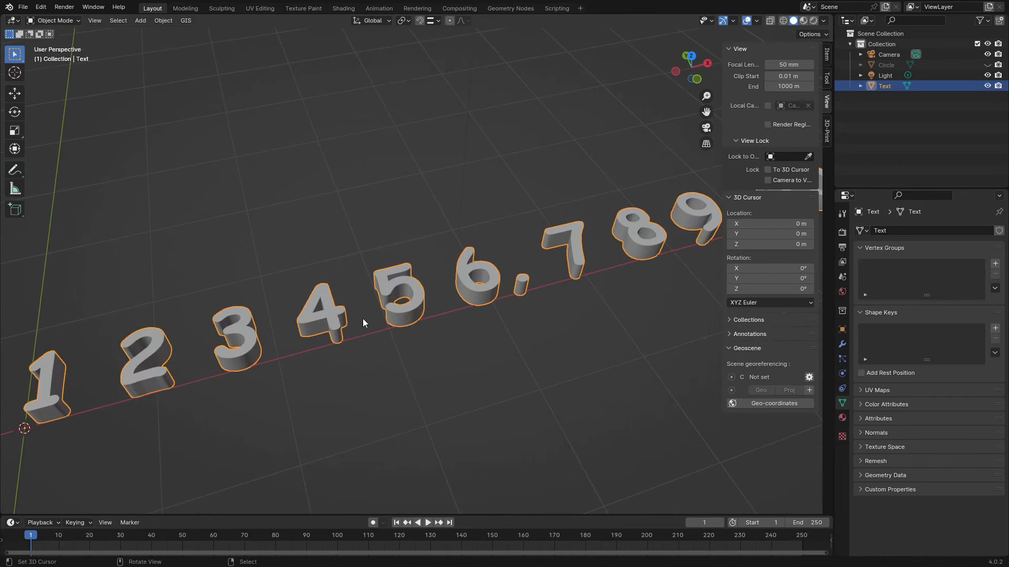
scroll(361, 319, up, 3)
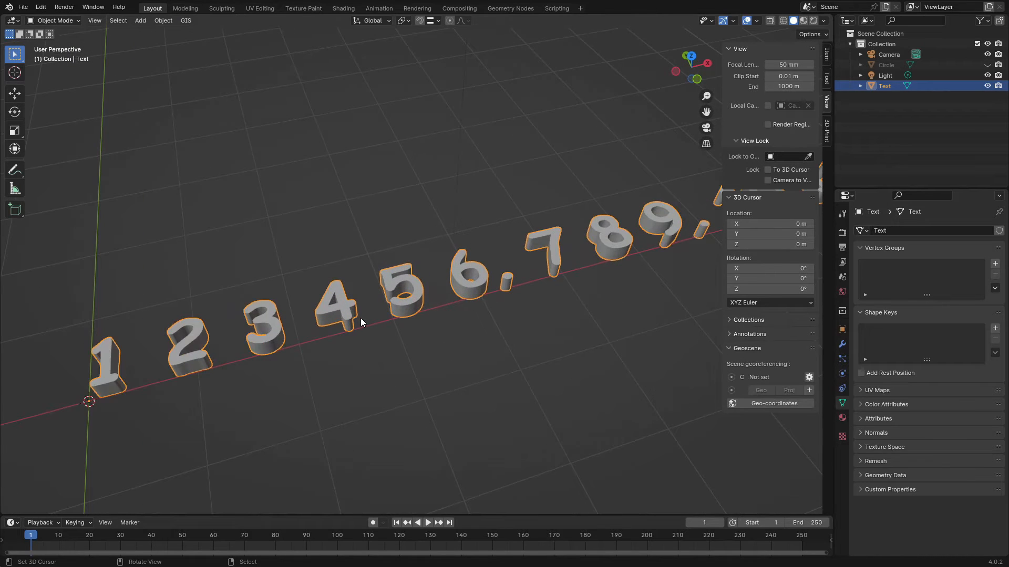
scroll(313, 336, down, 4)
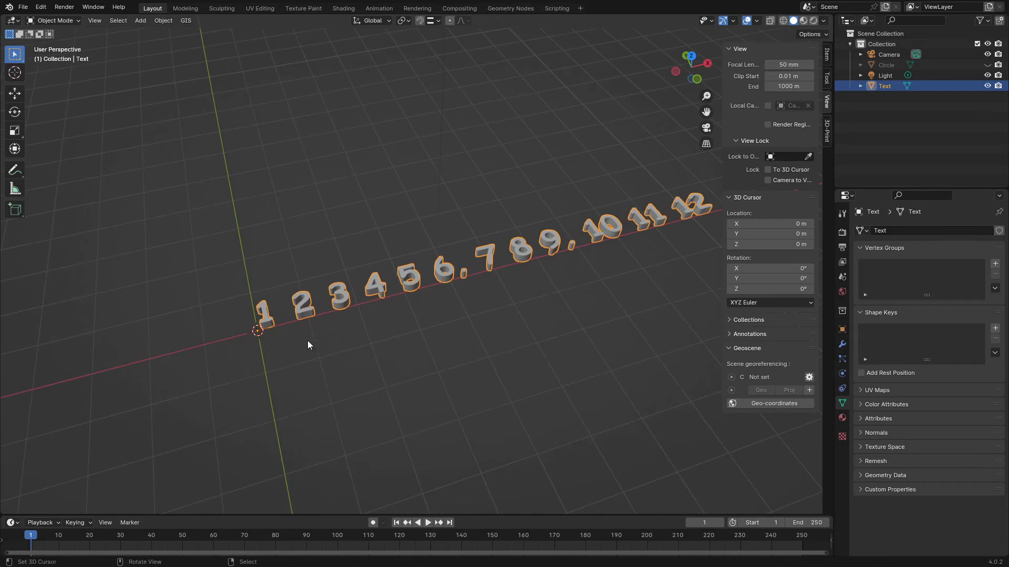
scroll(307, 340, up, 3)
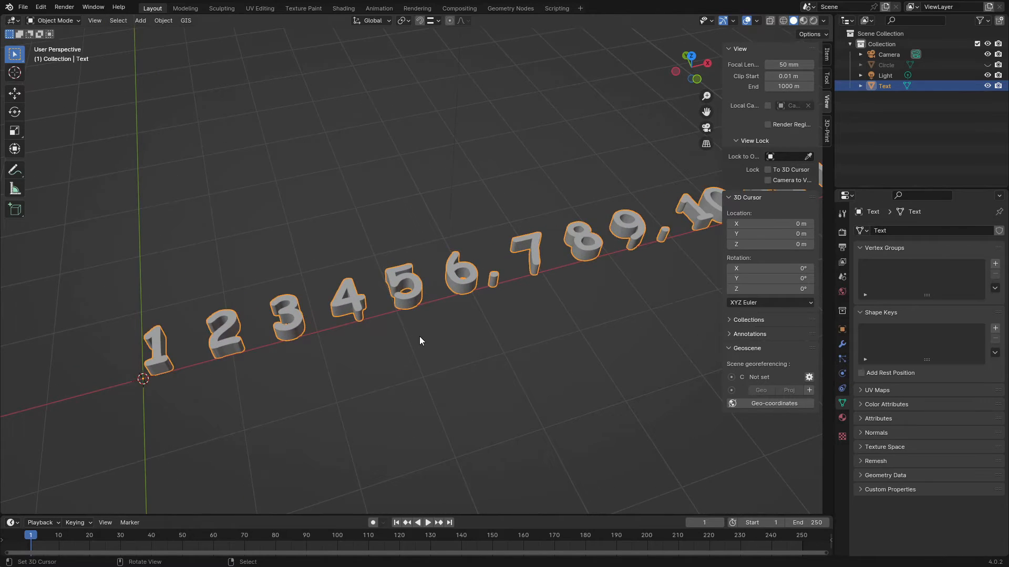
middle_drag(420, 338, 393, 318)
scroll(393, 319, down, 3)
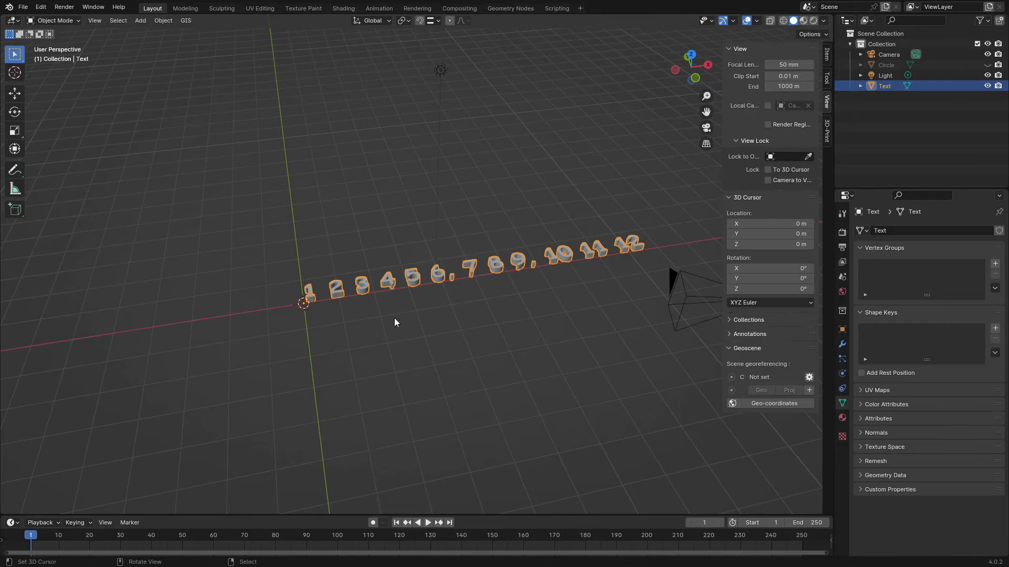
key(s)
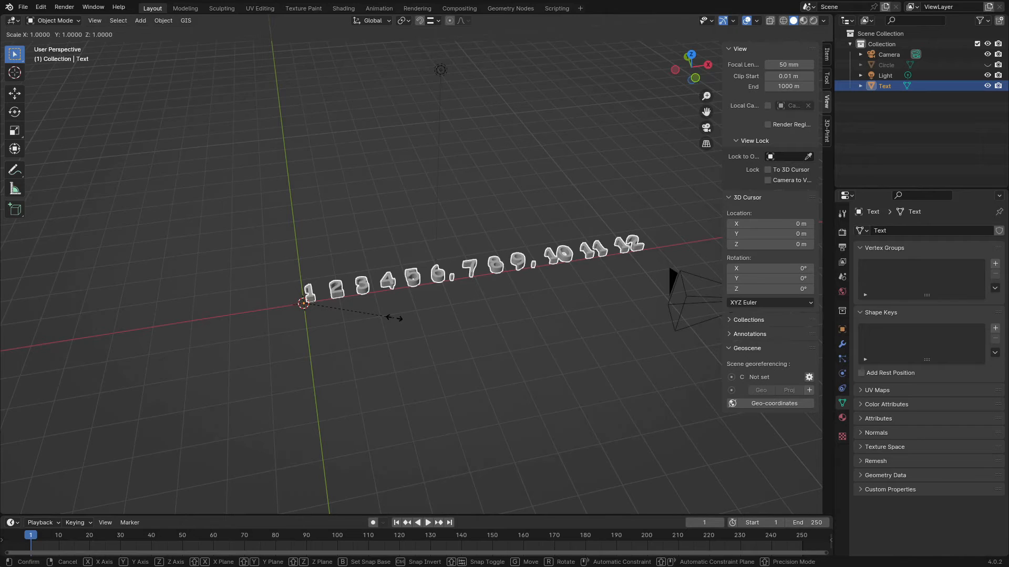
key(shift+z)
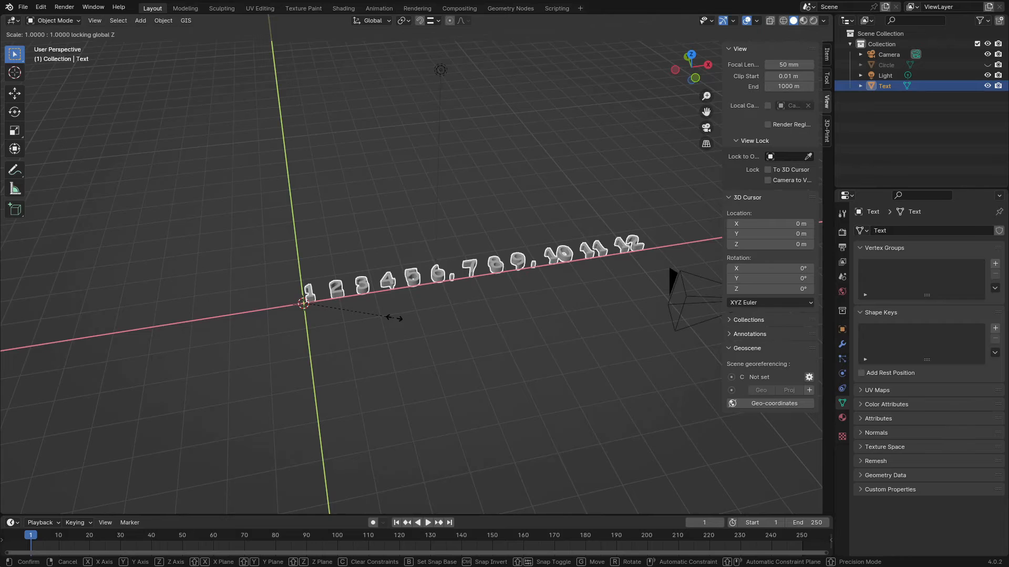
text(1.5)
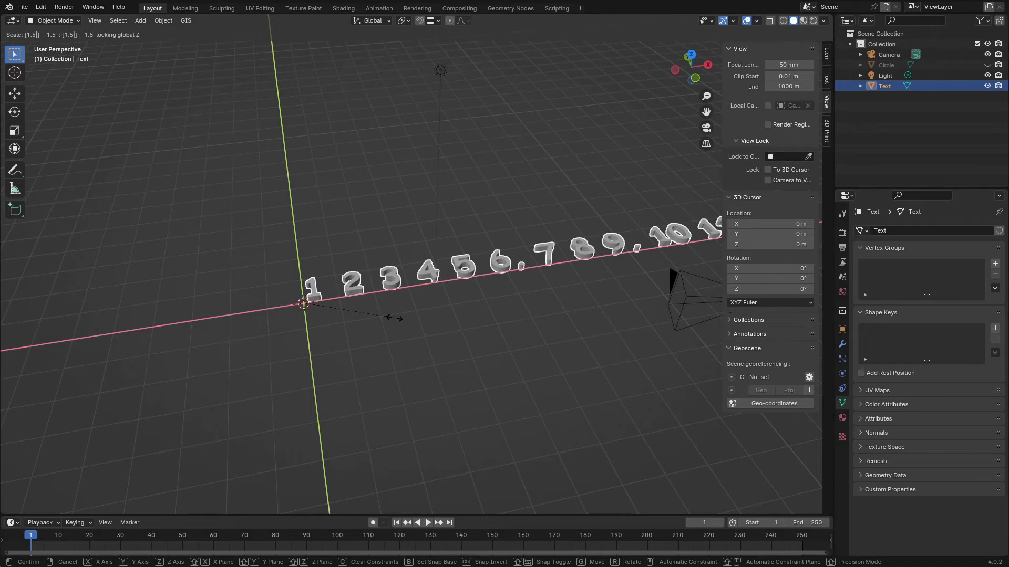
text(3)
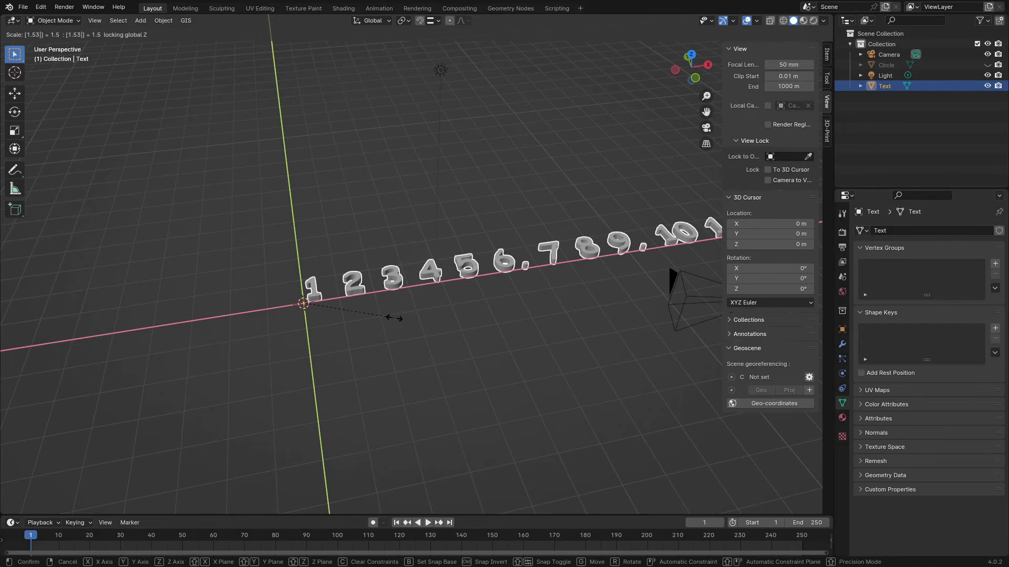
text(8)
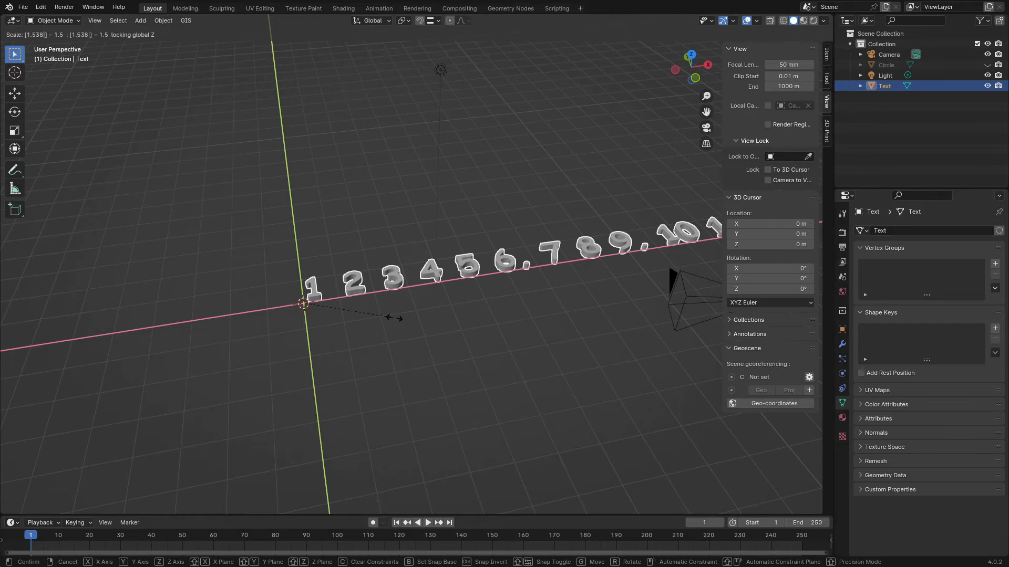
key(Return)
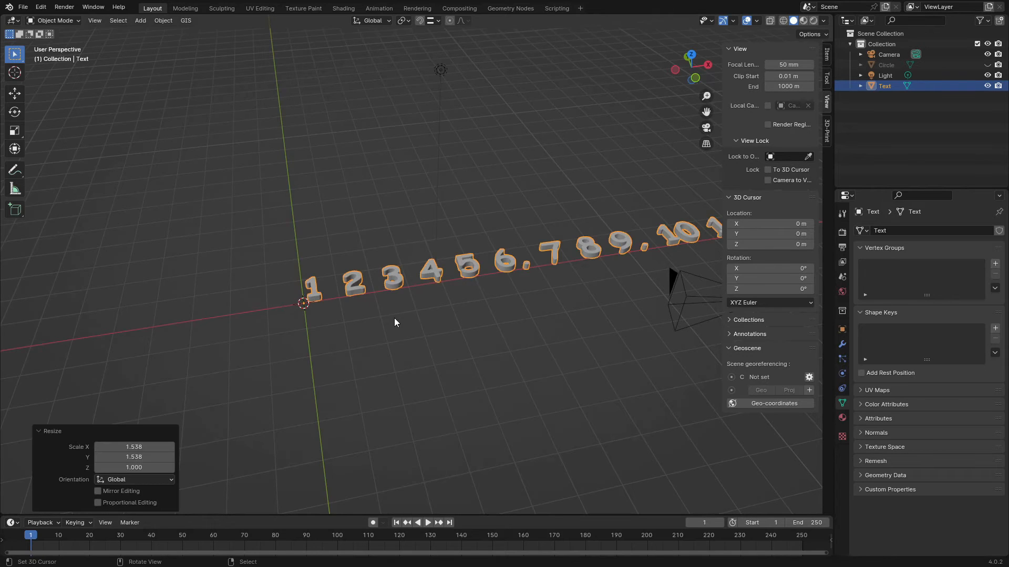
Step: Show the dodecahedron again and compare the numbers' size and position with it
scroll(440, 175, down, 3)
scroll(427, 286, up, 3)
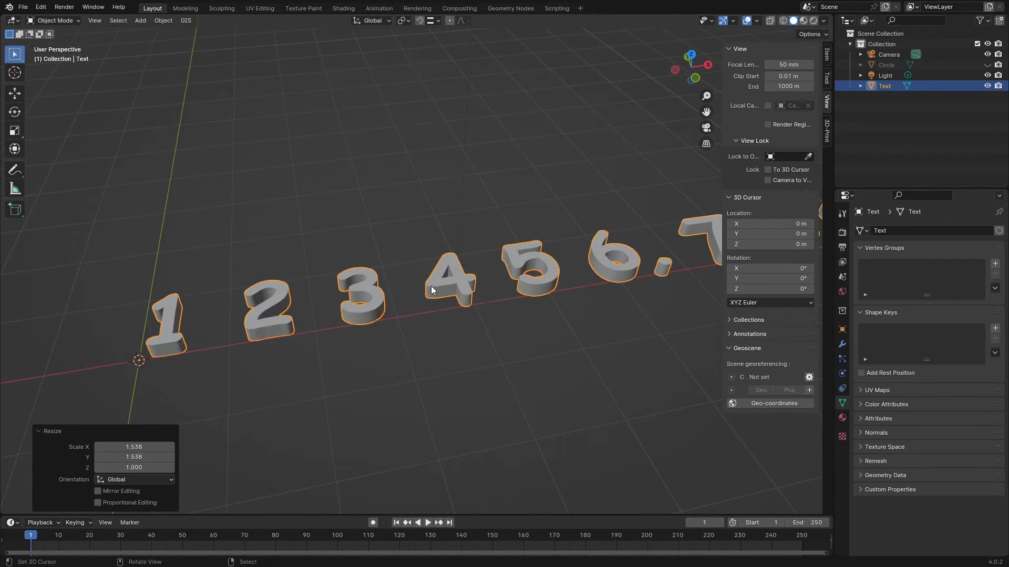
mouse_move(431, 286)
middle_down()
mouse_move(415, 206)
mouse_move(453, 178)
mouse_move(572, 253)
mouse_move(424, 289)
middle_up()
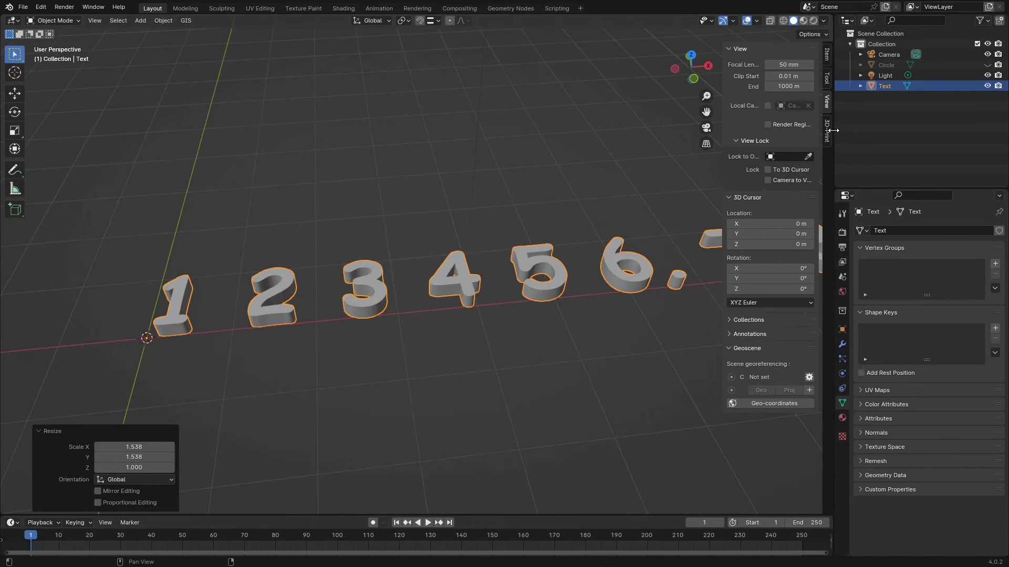
click(988, 66)
scroll(401, 184, down, 4)
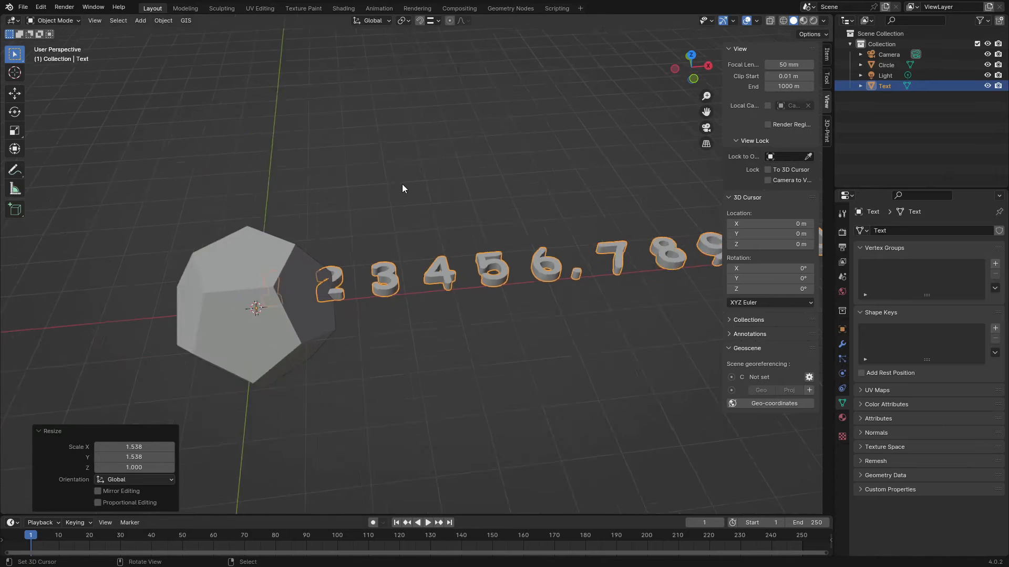
scroll(444, 256, down, 2)
scroll(346, 315, down, 3)
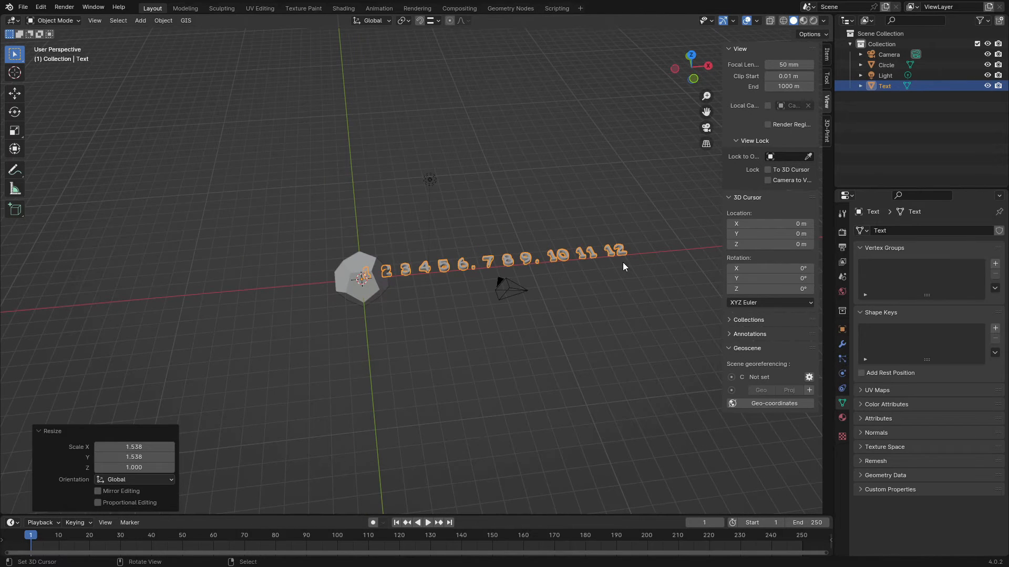
Step: Hide the dodecahedron and separate the linked geometry of the number 1 from the text mesh into its own object
key(Tab)
click(641, 283)
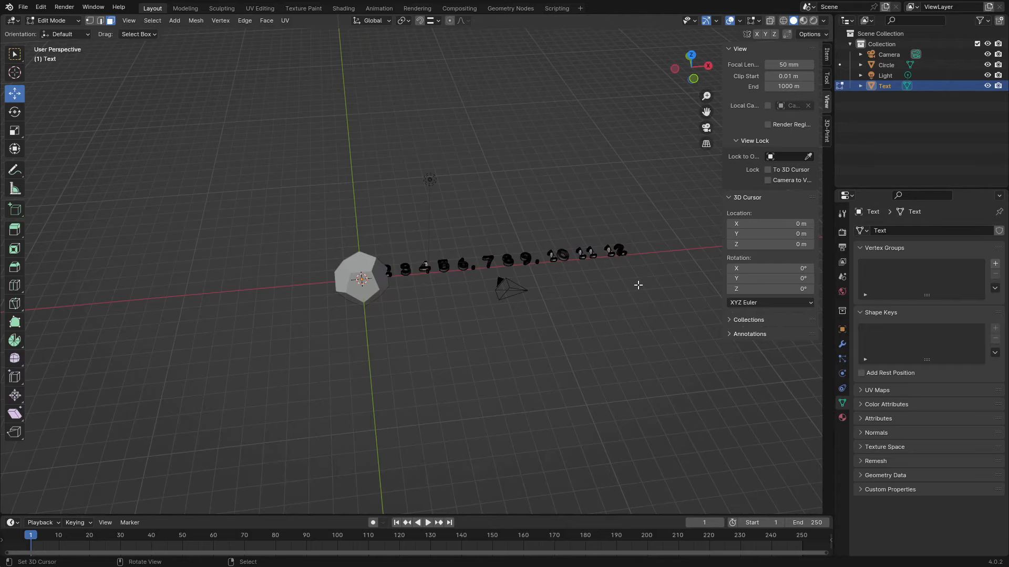
click(988, 65)
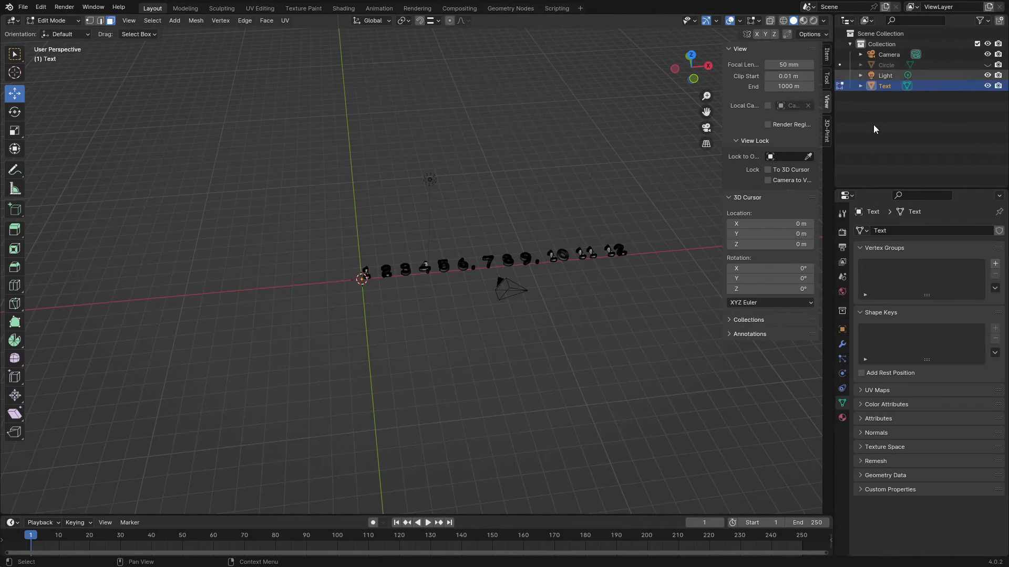
scroll(334, 314, up, 2)
scroll(335, 314, up, 4)
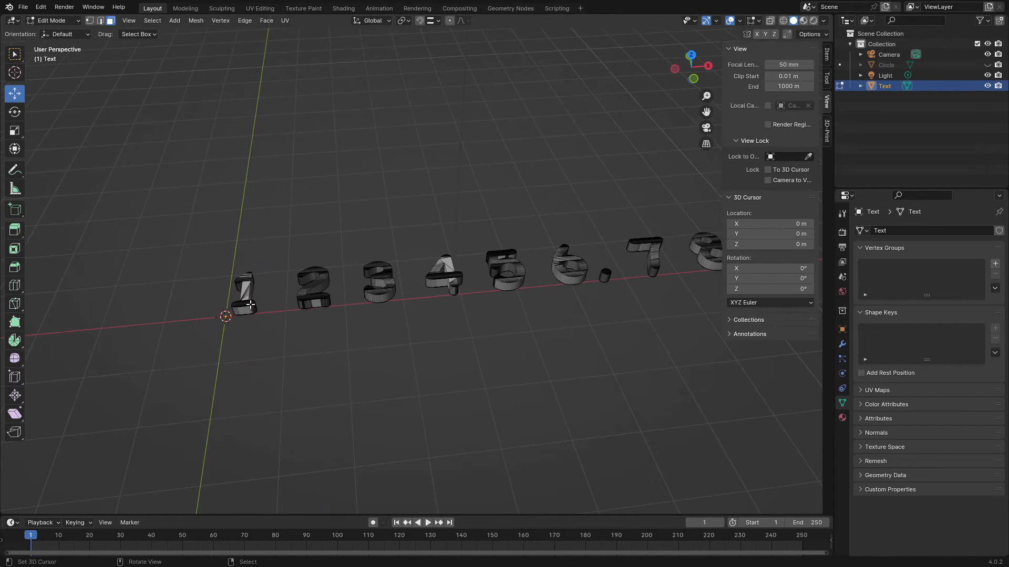
key(l)
key(p)
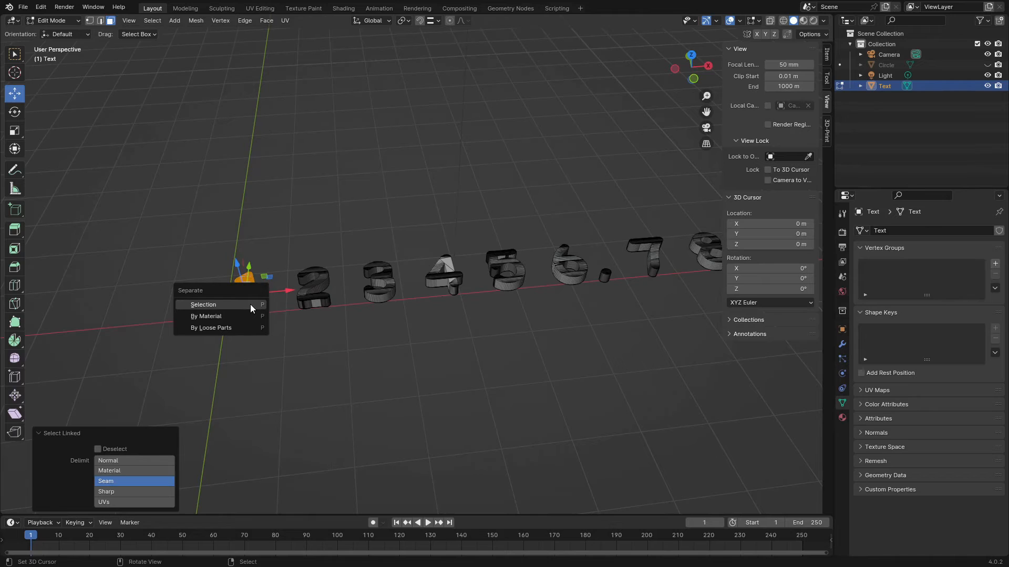
click(250, 304)
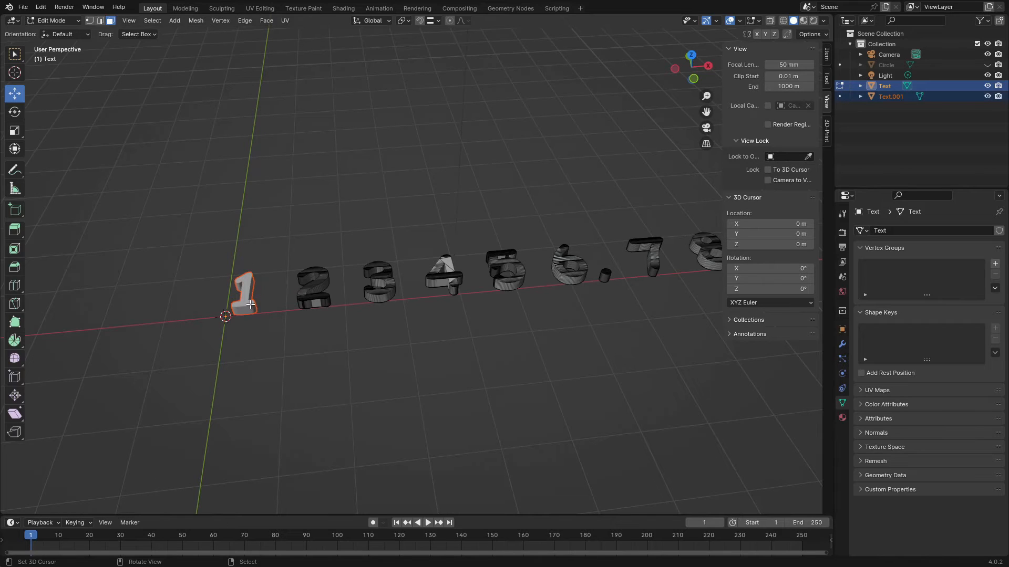
click(867, 95)
double_click(888, 96)
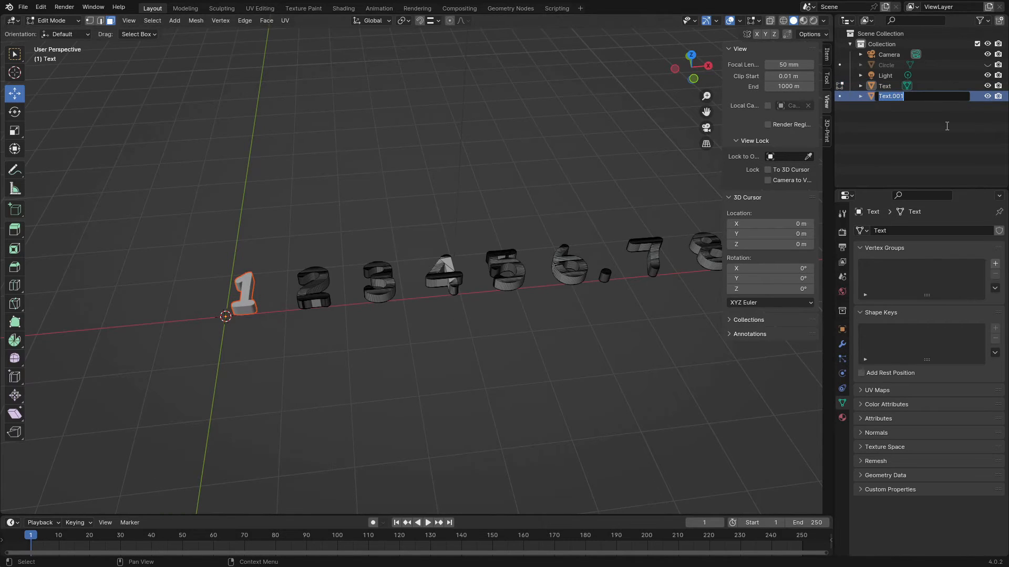
click(519, 358)
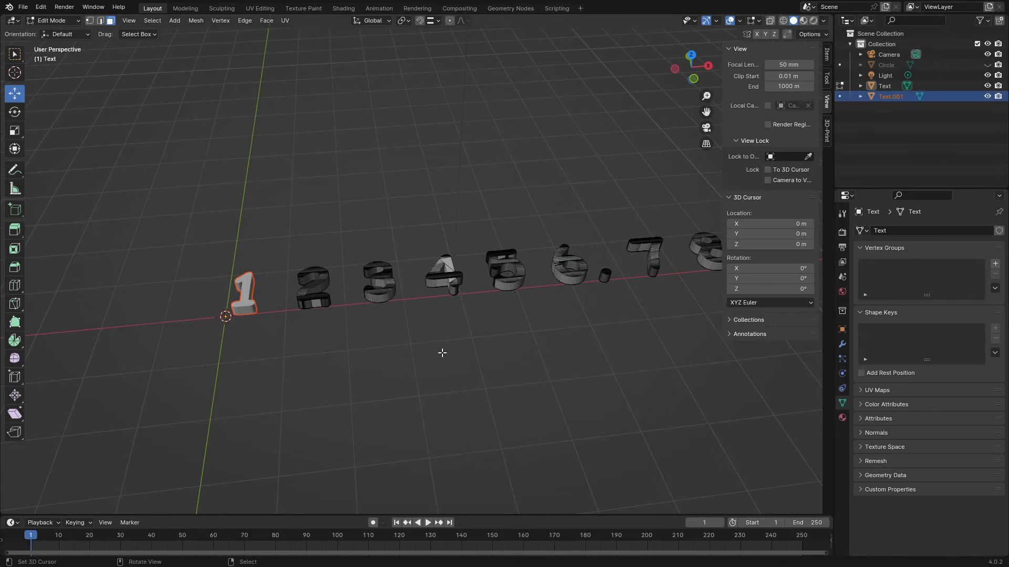
Step: Separate the linked geometry of the number 2 from the text mesh into its own object
key(l)
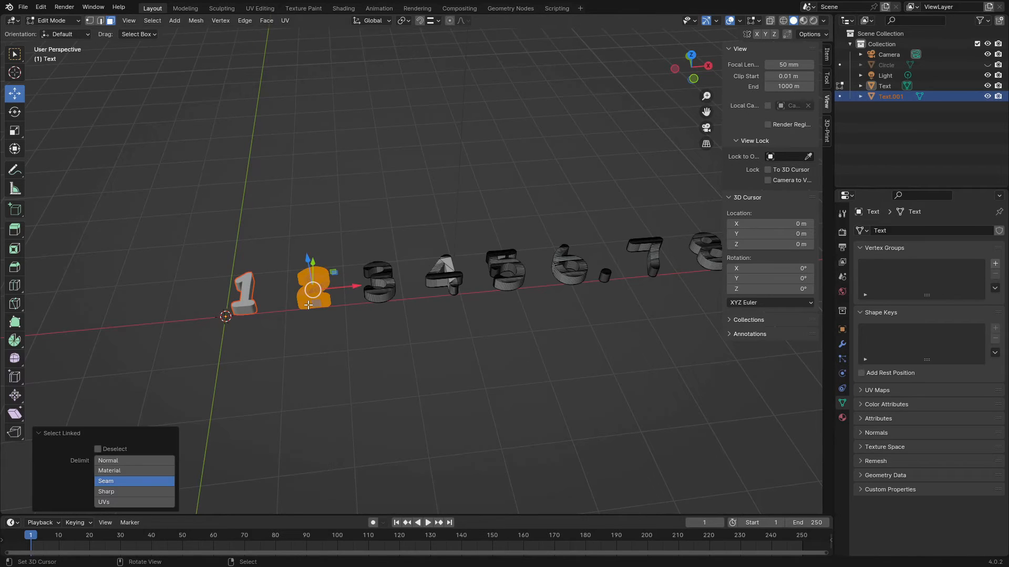
key(p)
click(308, 305)
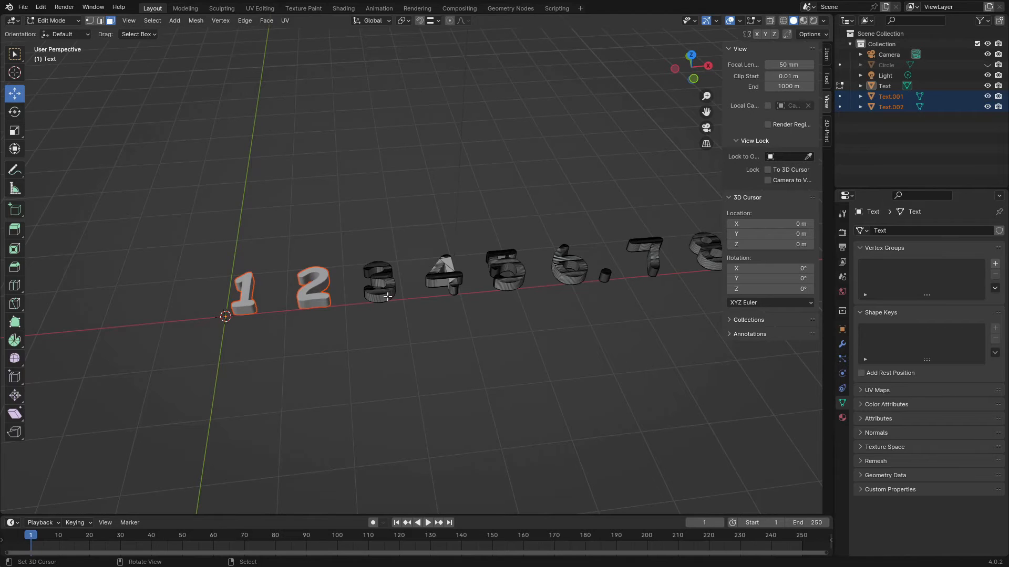
Step: Separate the digits 3 and 4 from the extruded number row, each into its own object
key(p)
key(l)
key(p)
click(390, 297)
key(l)
key(p)
click(452, 288)
Step: Separate the digit 5, and the 6 together with its dot, into two individual objects
key(l)
key(p)
click(512, 276)
key(l)
key(l)
key(p)
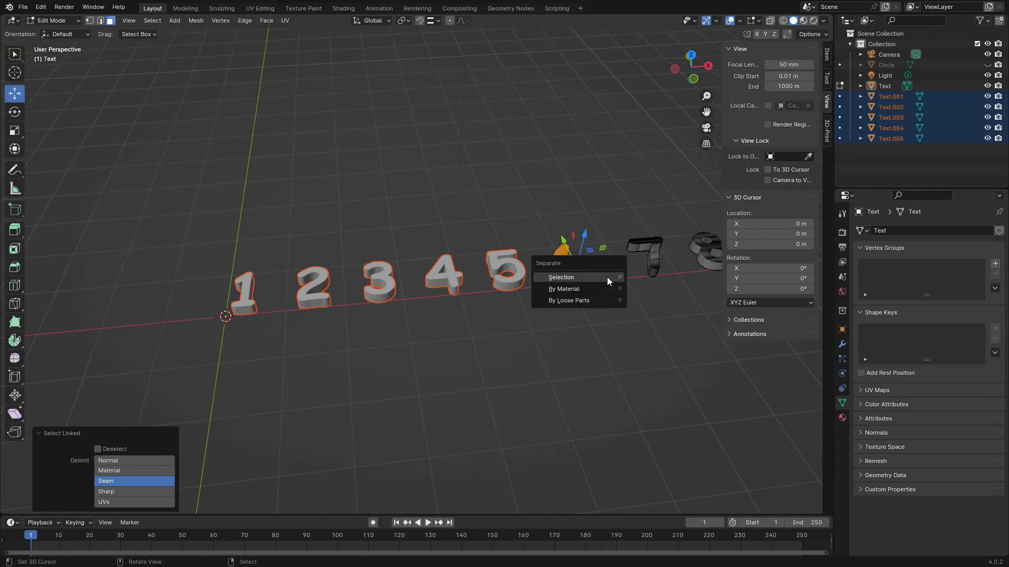
click(608, 277)
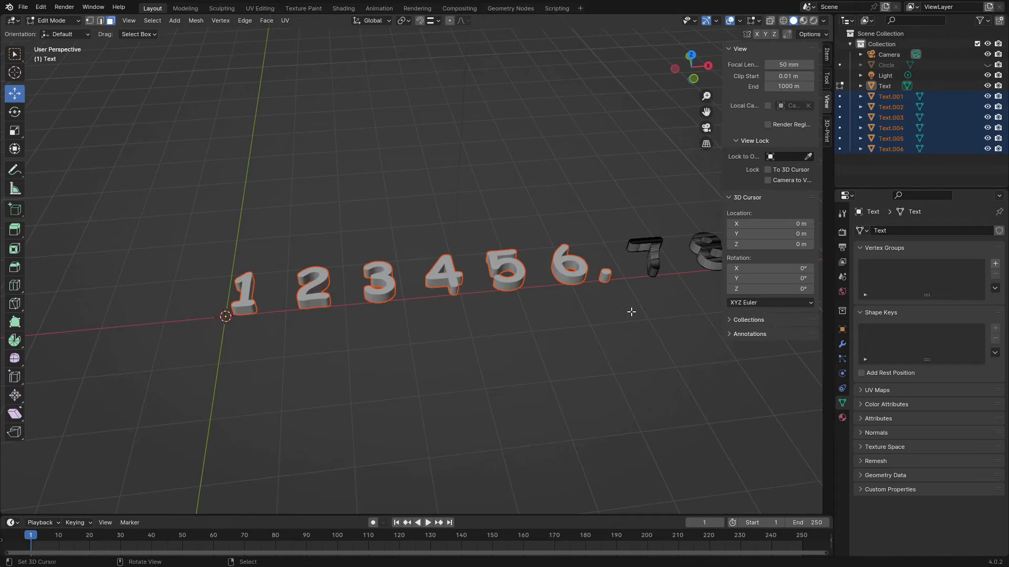
Step: Separate the digits 7 and 8 from the number mesh into individual objects
middle_drag(633, 310, 206, 379)
key(l)
key(p)
click(292, 316)
key(l)
key(p)
click(352, 301)
Step: Separate the 9 together with its dot, and both digits of the 10, into two individual objects
key(l)
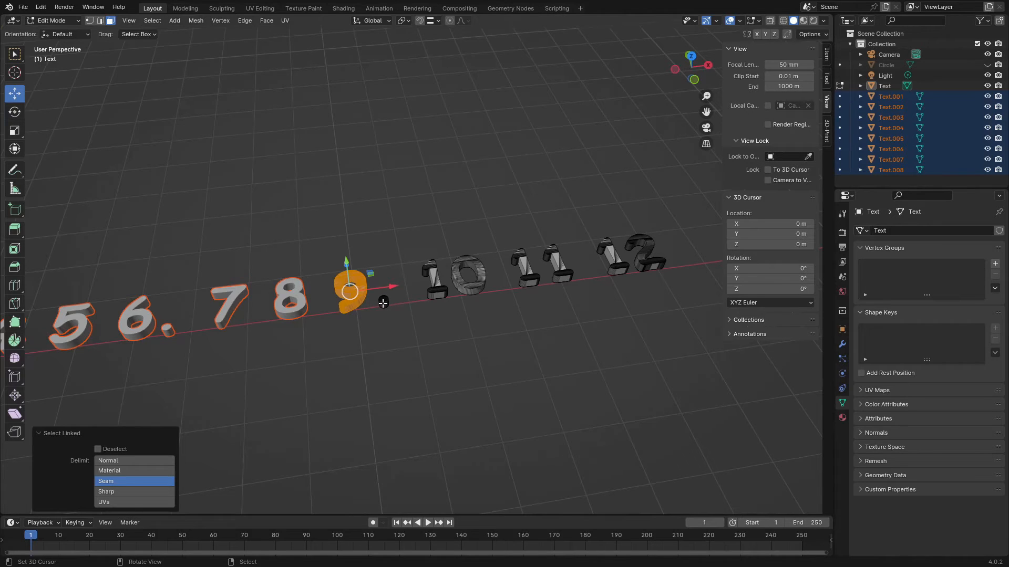
key(l)
key(p)
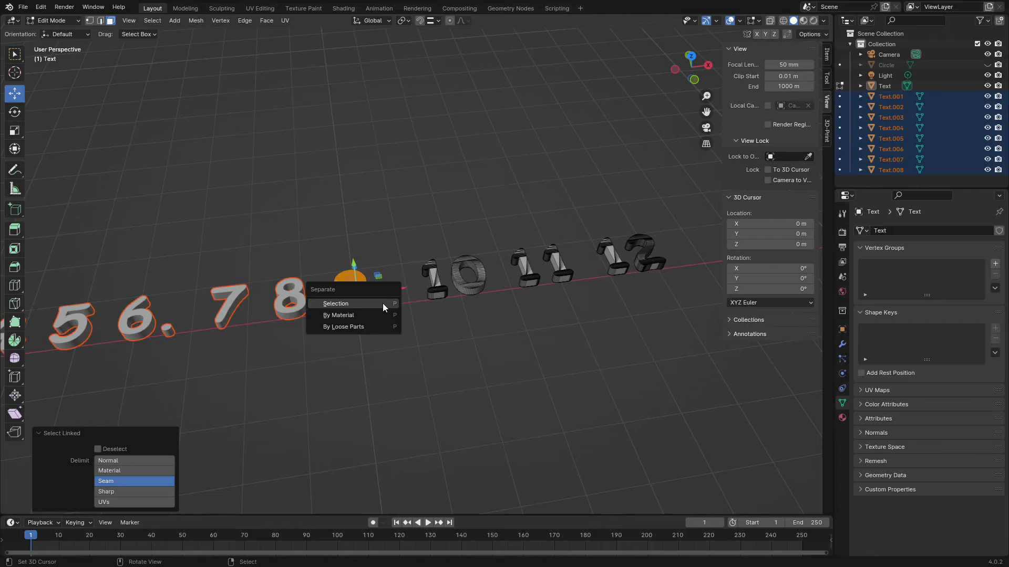
click(383, 303)
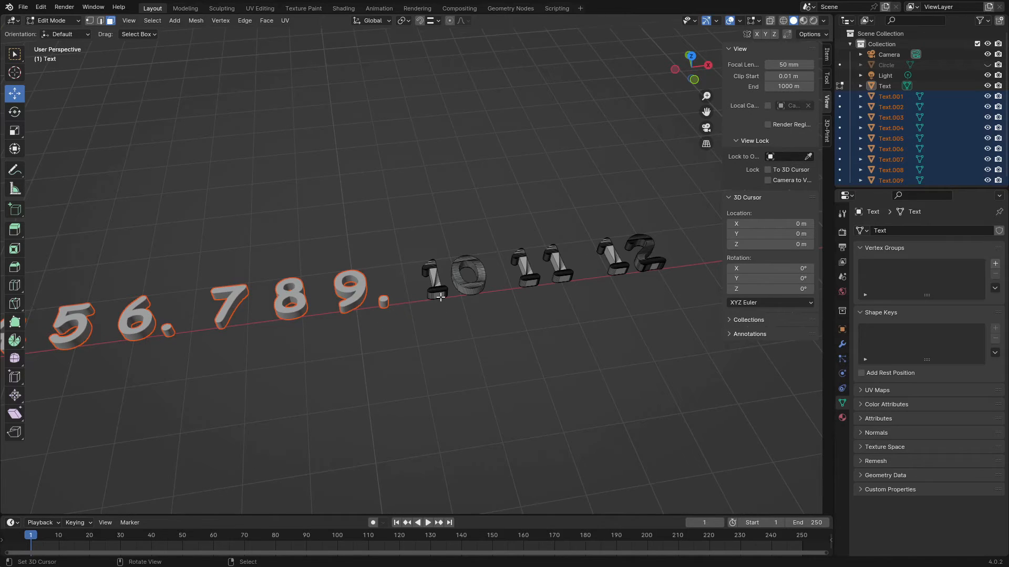
key(l)
key(l)
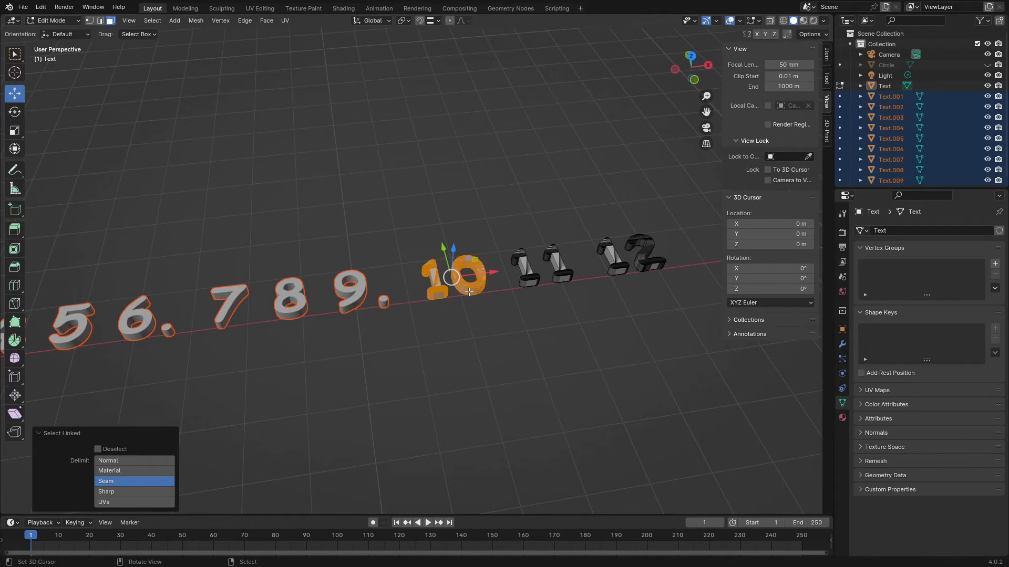
key(p)
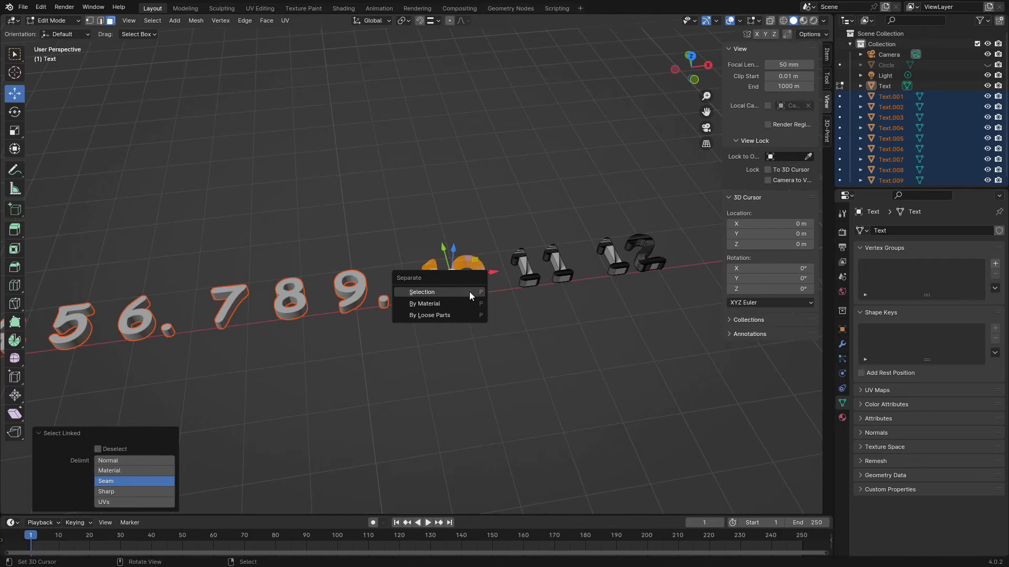
click(469, 292)
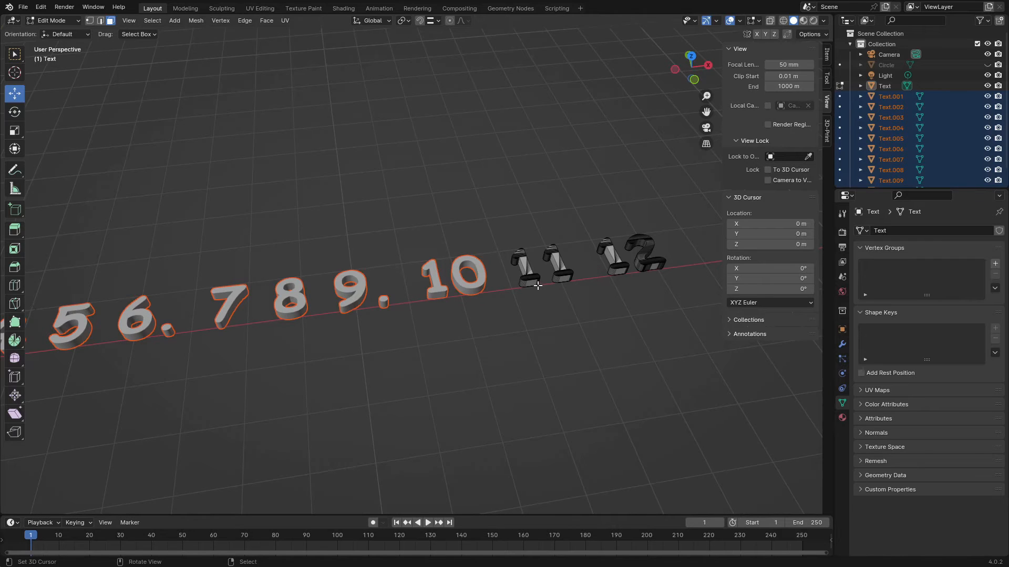
Step: Separate the numbers 11 and 12 into one object each, keeping both digits of each number together
key(l)
key(l)
key(p)
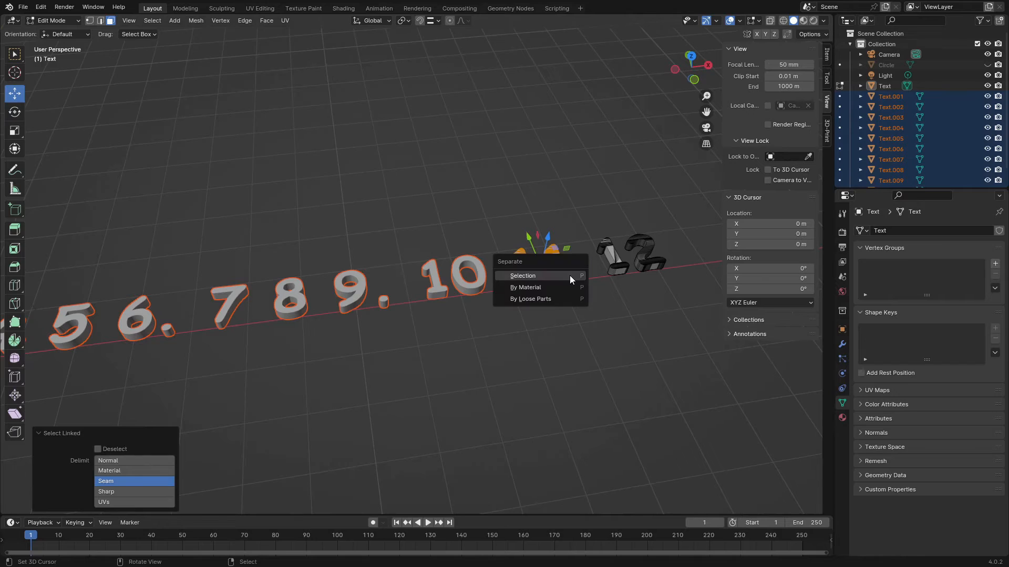
click(570, 276)
key(l)
key(l)
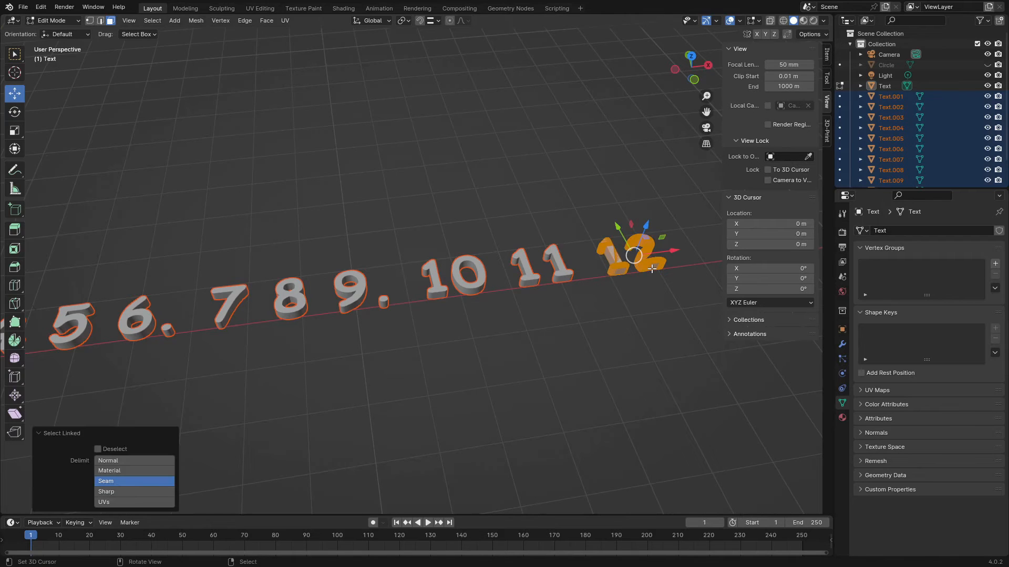
key(p)
click(651, 269)
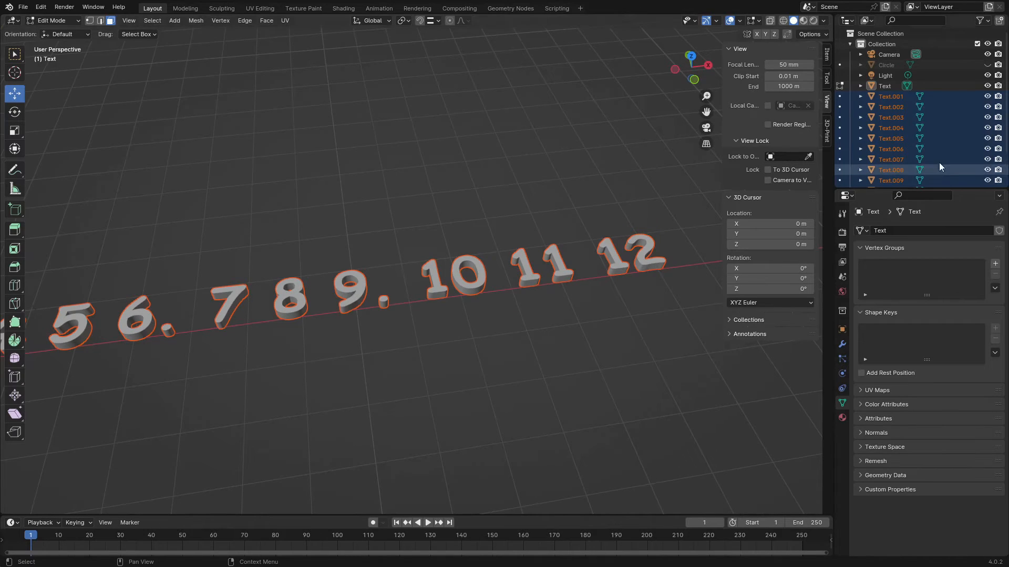
Step: Return to Object Mode and delete the leftover empty Text object
scroll(938, 162, down, 3)
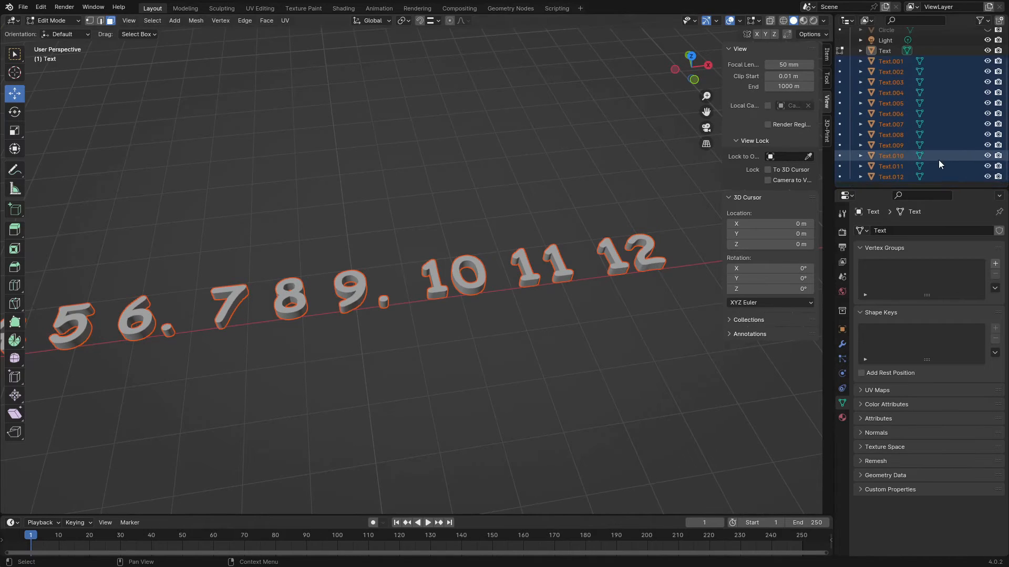
key(Tab)
click(493, 329)
middle_drag(342, 330, 364, 314)
scroll(925, 96, up, 2)
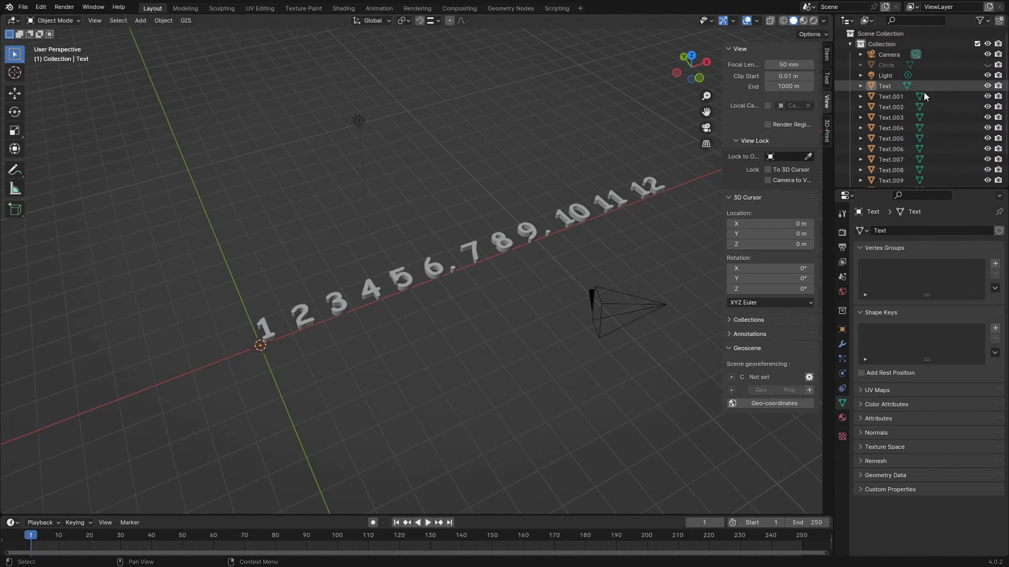
right_click(888, 89)
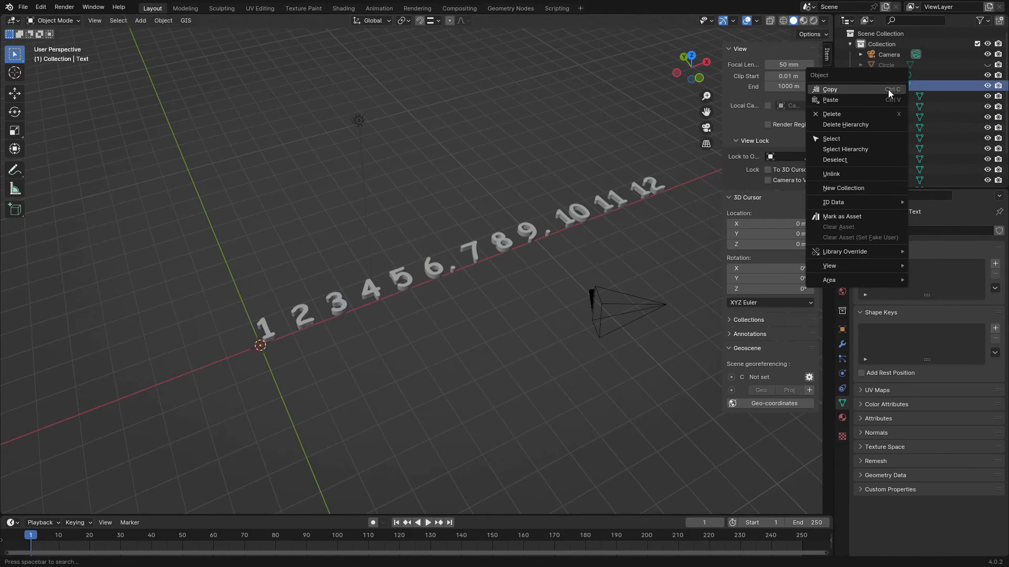
click(852, 115)
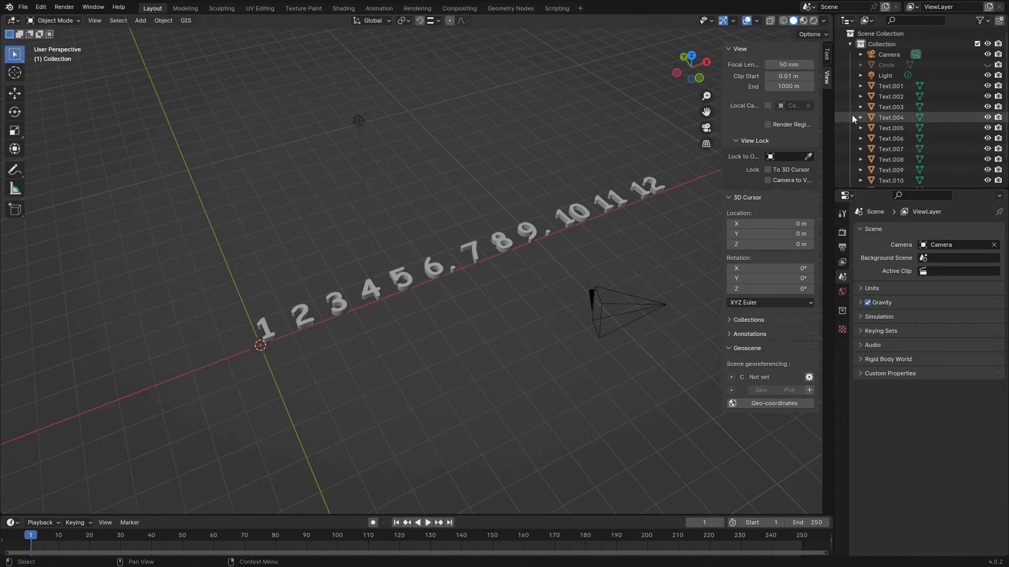
click(892, 89)
scroll(891, 126, down, 2)
click(900, 178)
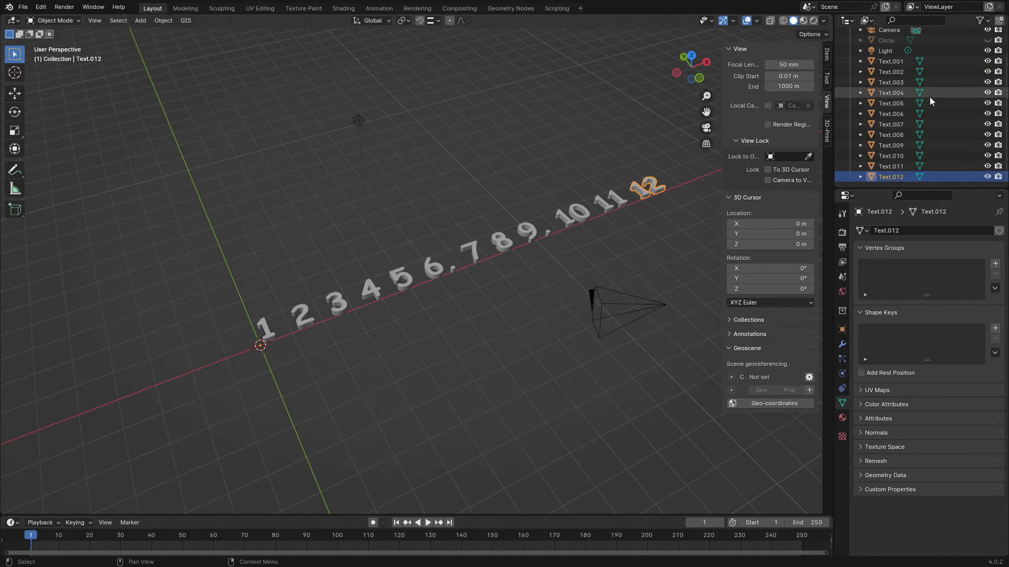
scroll(929, 97, up, 2)
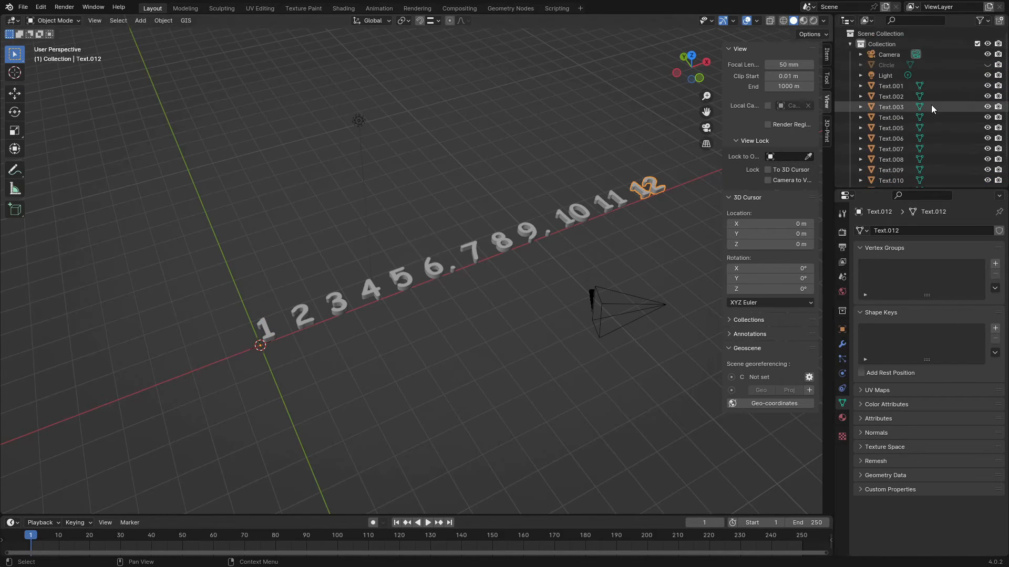
click(964, 85)
scroll(956, 112, down, 2)
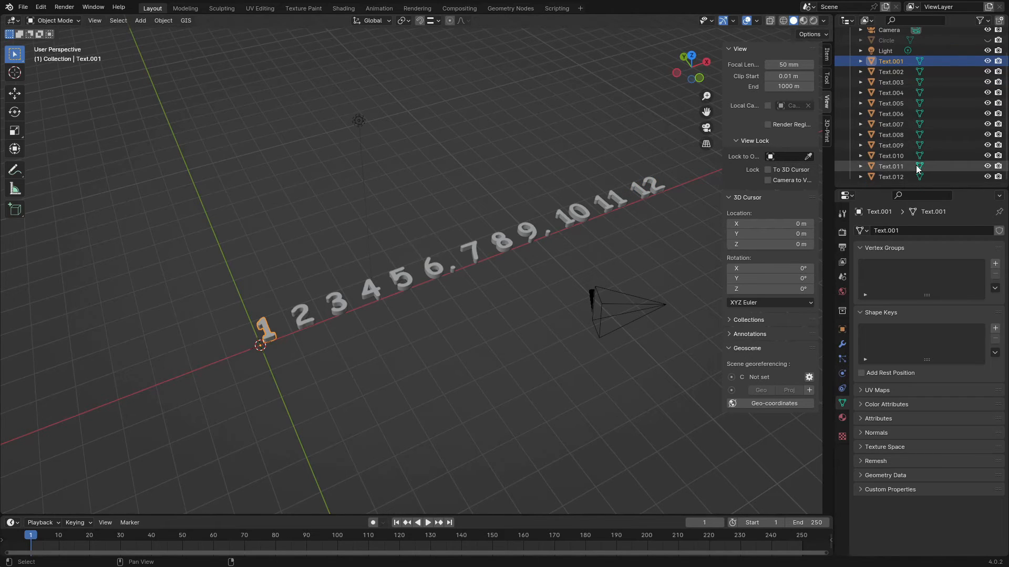
shift+click(940, 177)
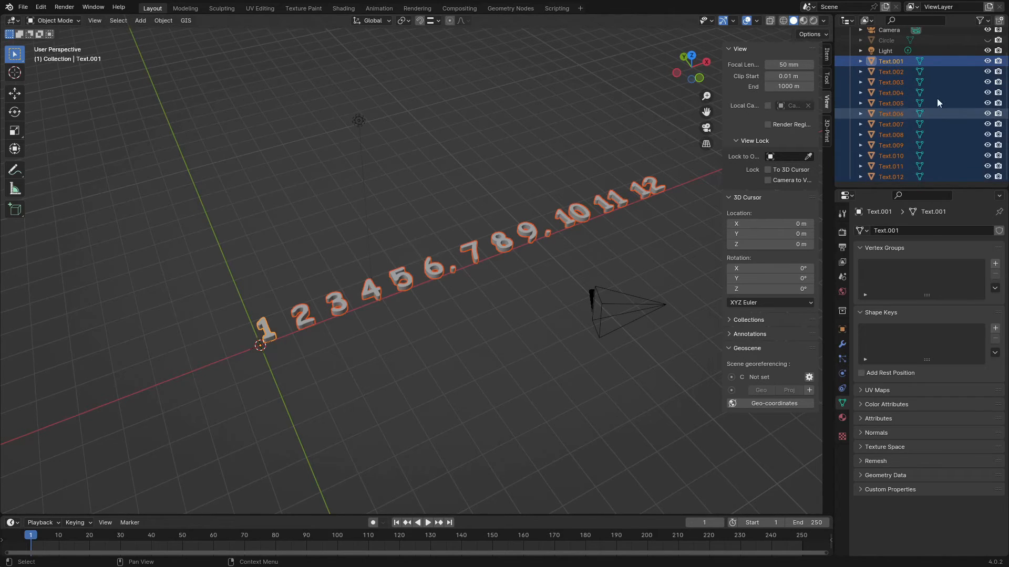
click(945, 73)
Step: Hide the numbers 1 to 11 (Text.001 to Text.011) and unhide the Circle dodecahedron
click(954, 62)
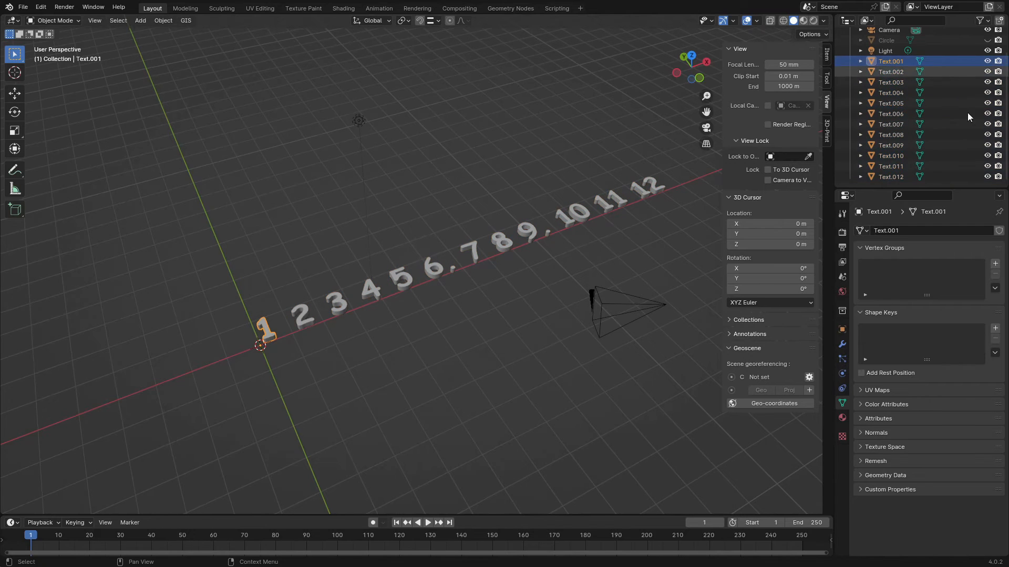
shift+click(947, 166)
click(987, 166)
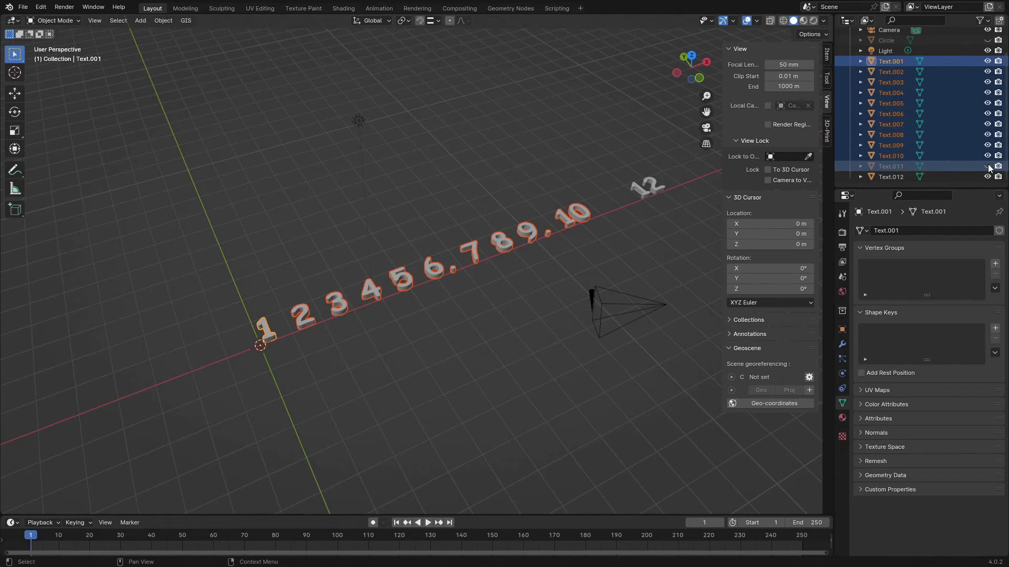
drag(988, 167, 987, 68)
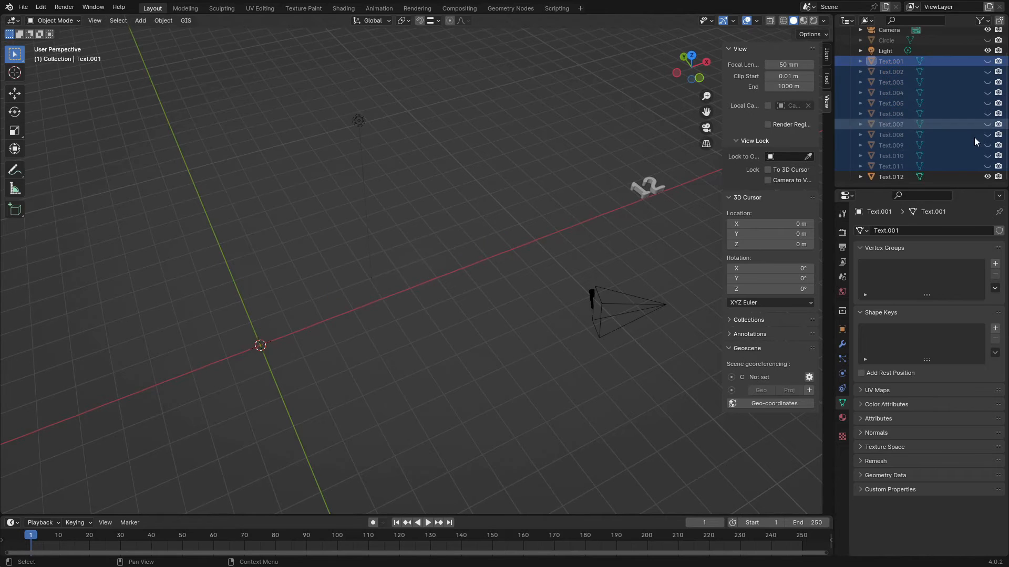
click(987, 40)
Step: Set the origin of the number 12 to its geometry
click(647, 183)
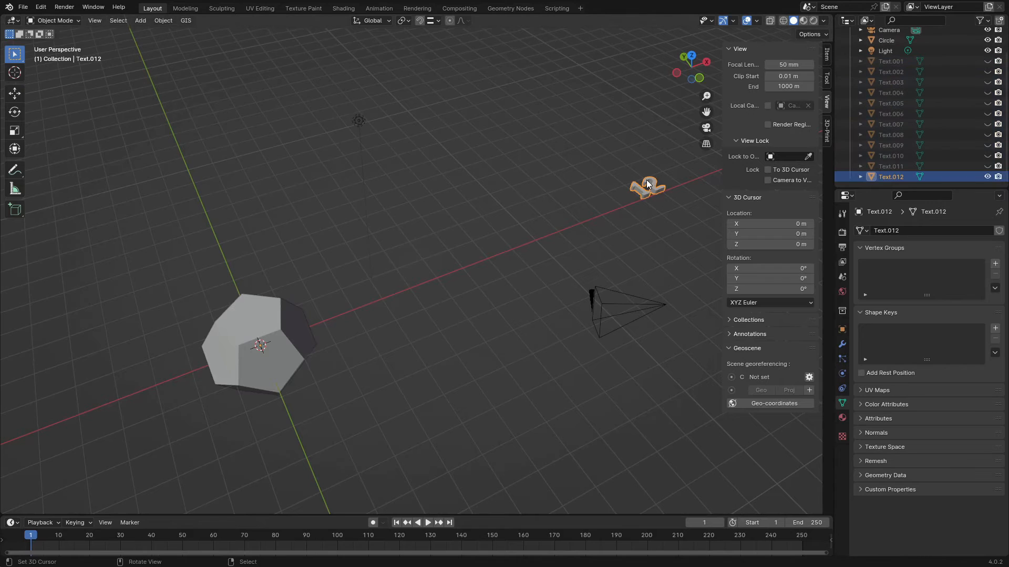
key(F3)
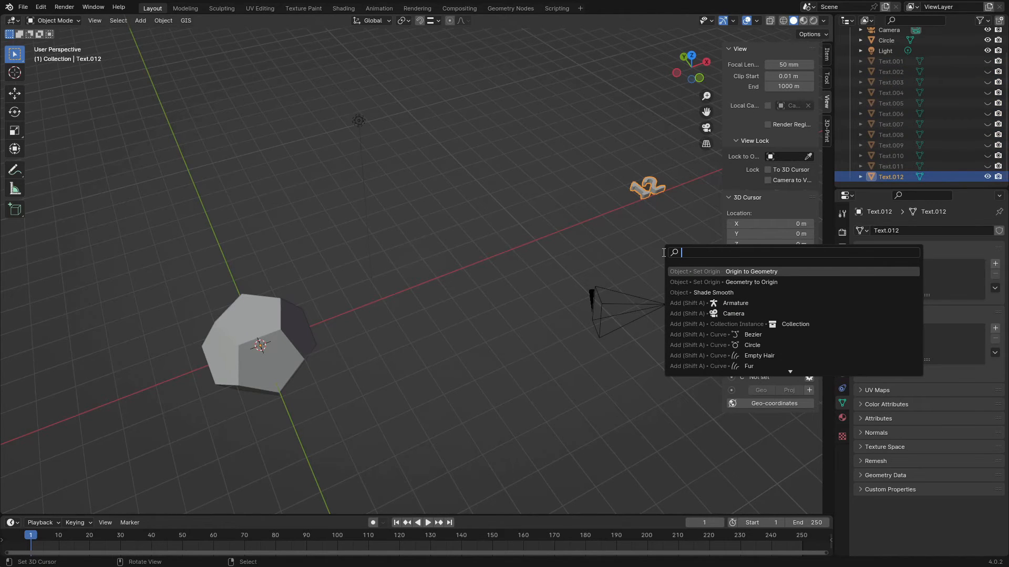
key(Return)
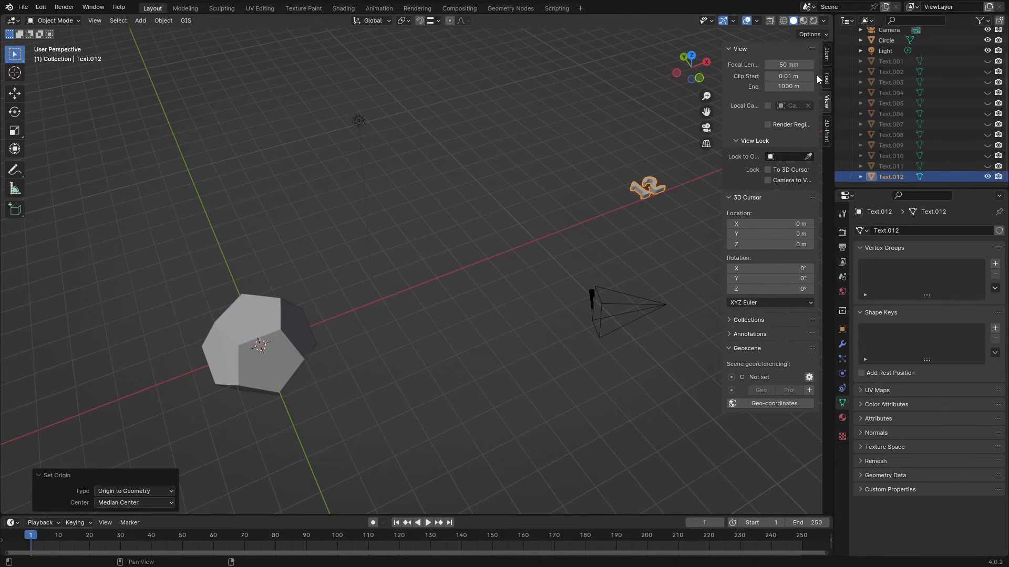
Step: Set the number 12's X and Y locations to 0 m
click(827, 54)
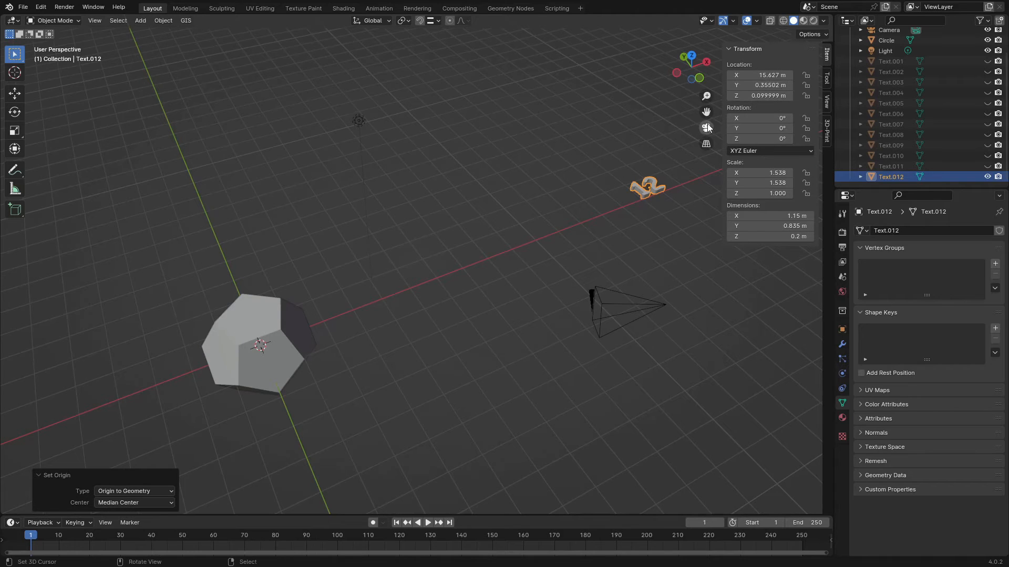
click(760, 85)
text(0)
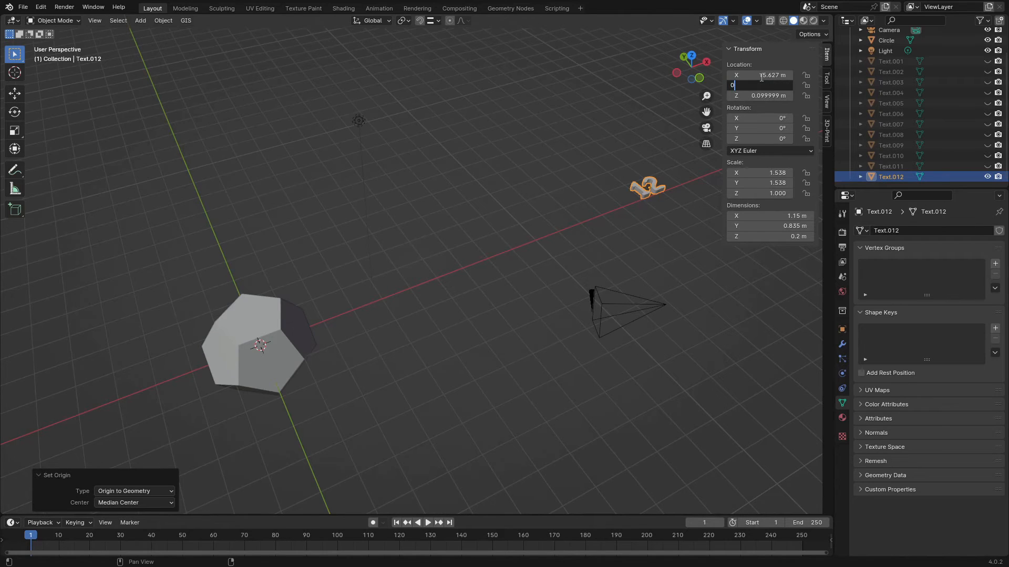
key(Return)
click(762, 75)
text(0)
key(Return)
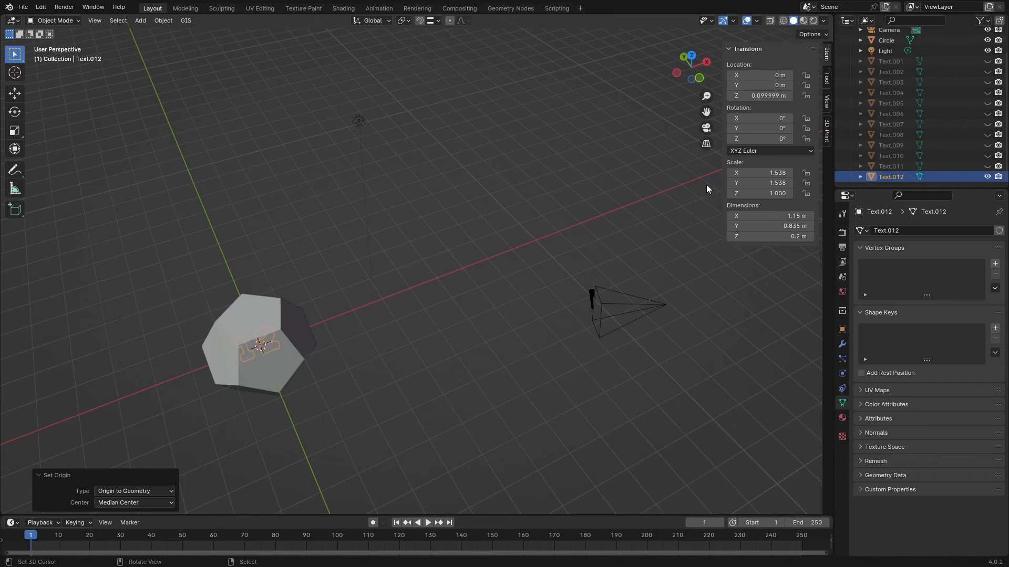
Step: Set the number 12's Z location to 1.31 m so it sits in the dodecahedron's upper face
click(760, 95)
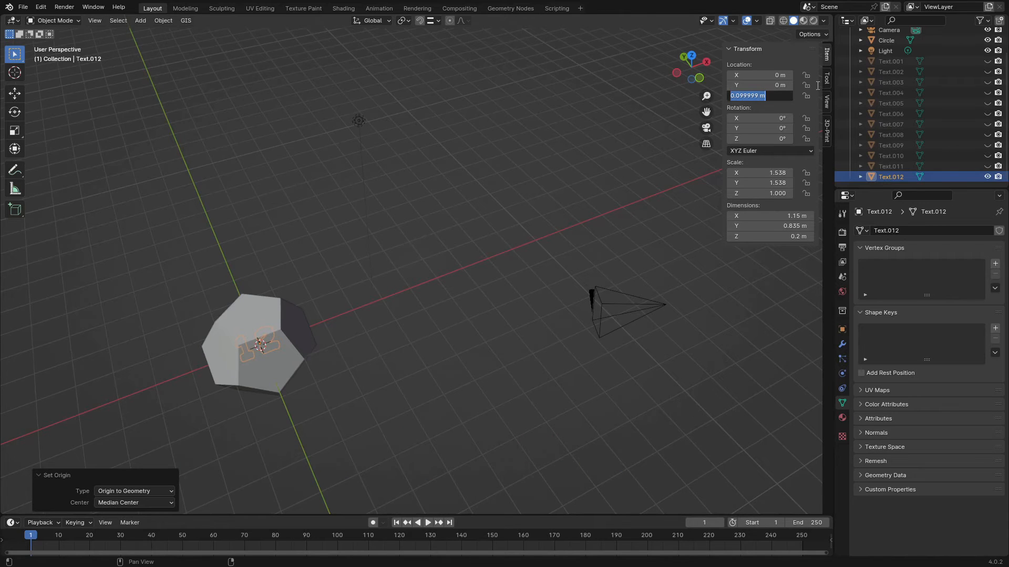
text(1.)
text(31)
text(00)
text(35)
key(Left)
key(Left)
key(shift+Right)
key(shift+Right)
key(Return)
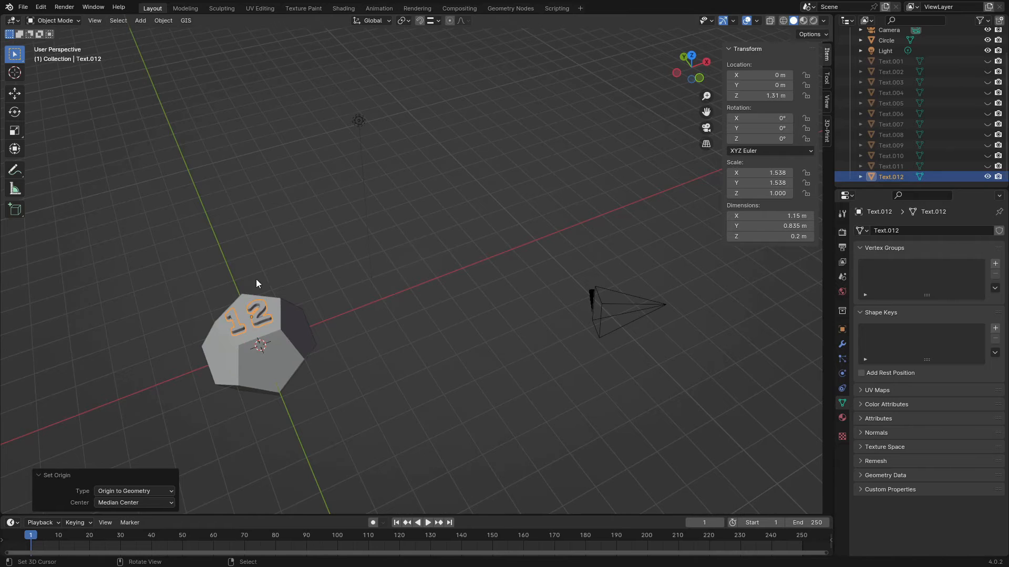
Step: Center the number 12 on the dodecahedron's top face, moving it about 0.106 m in X and -0.045 m in Y
scroll(245, 321, up, 5)
shift+middle_drag(192, 348, 678, 97)
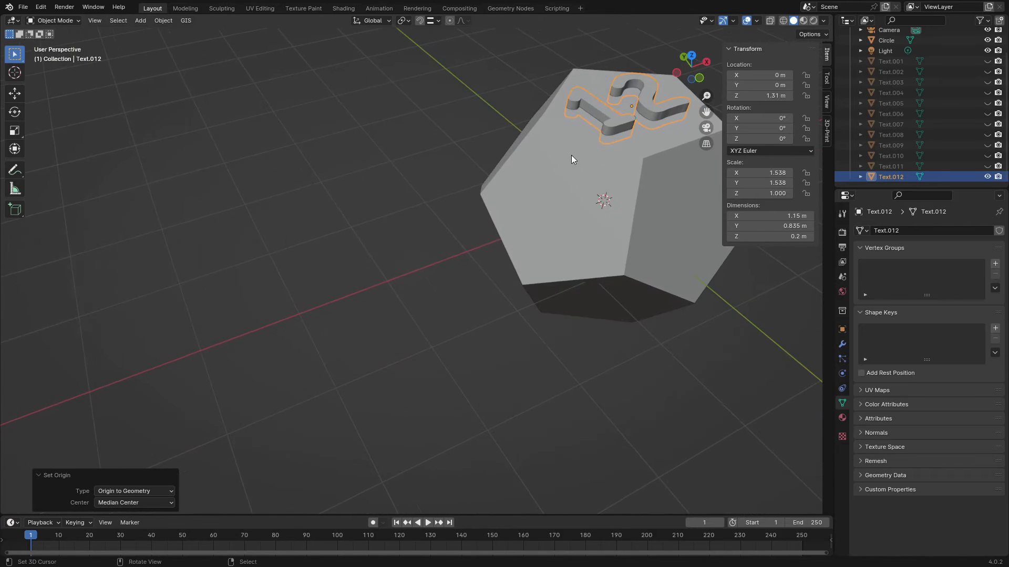
middle_drag(572, 156, 333, 438)
key(KP_7)
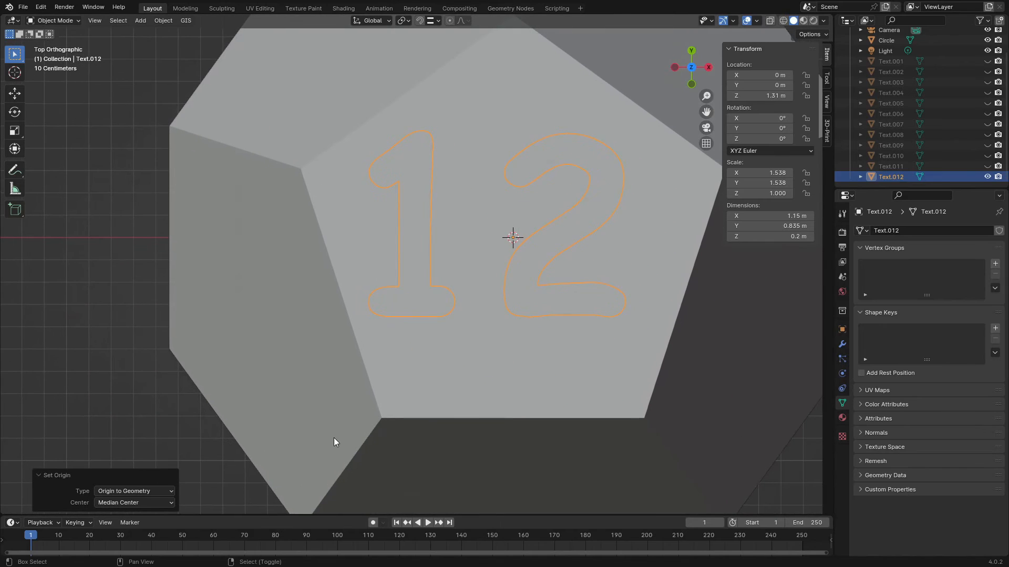
click(532, 285)
click(524, 276)
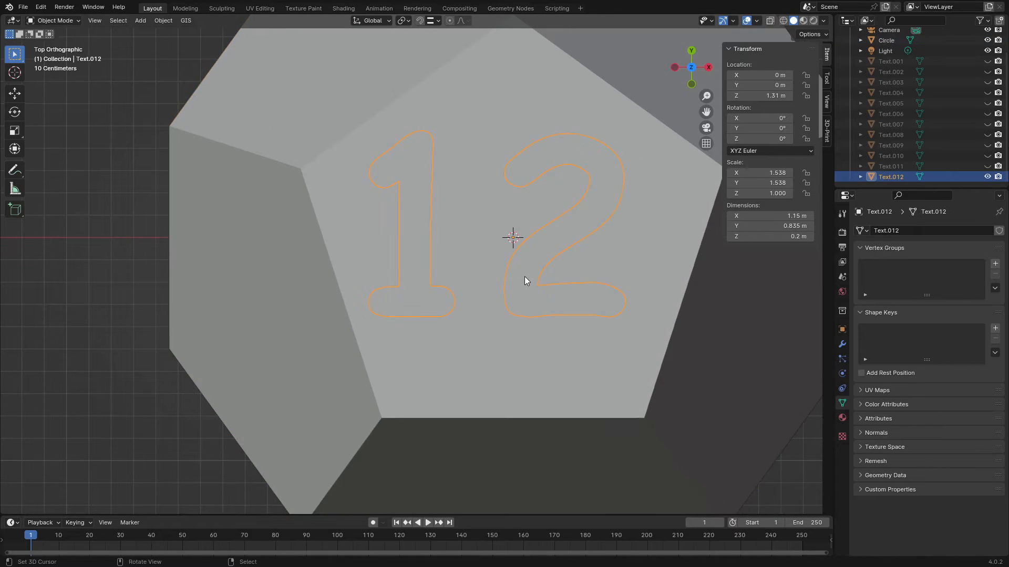
click(14, 95)
drag(555, 240, 576, 237)
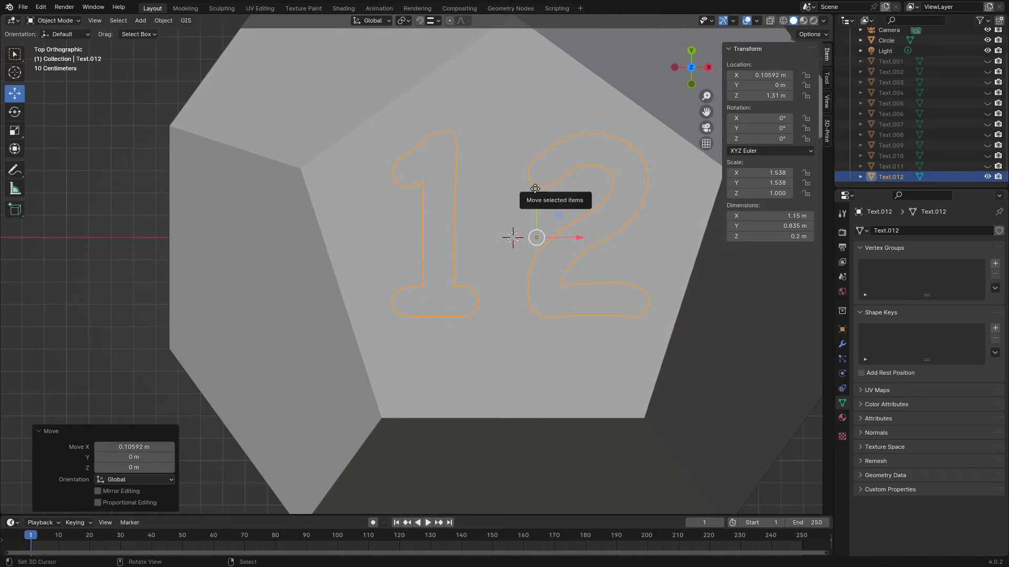
drag(538, 199, 536, 199)
scroll(669, 268, down, 8)
scroll(670, 268, up, 3)
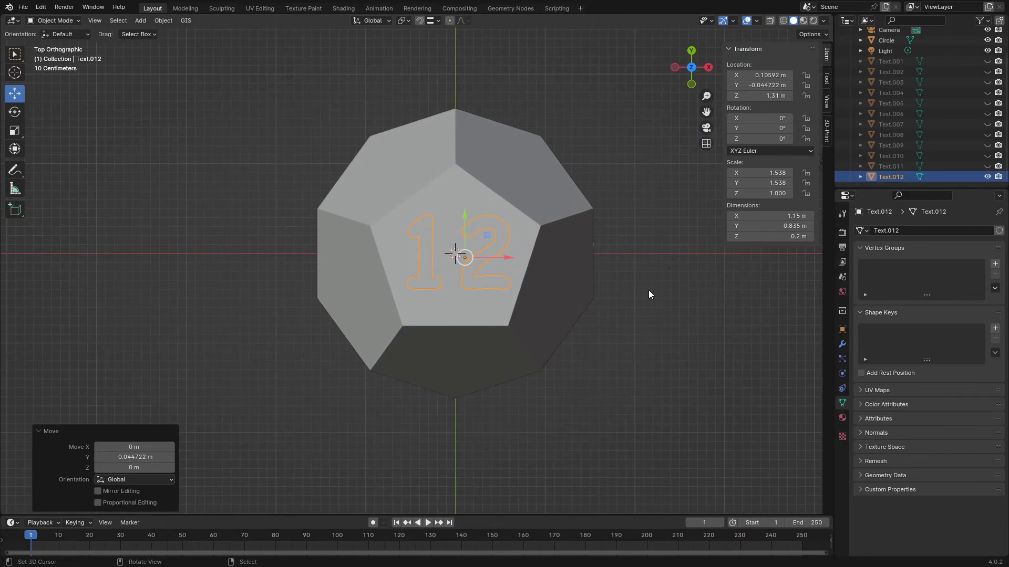
Step: Unhide the number 7 and set its origin to its geometry
click(657, 301)
middle_drag(584, 320, 646, 223)
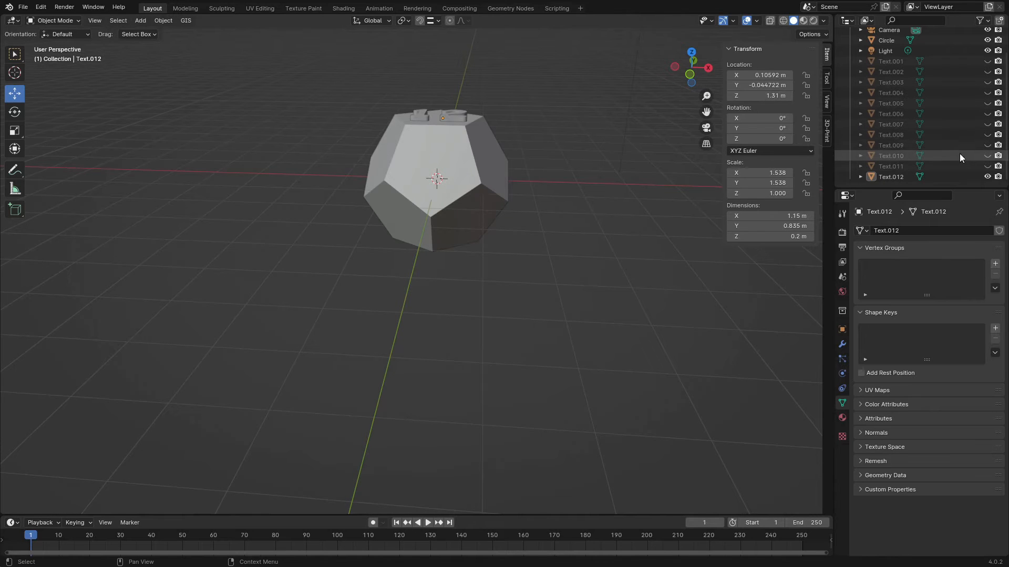
click(987, 124)
scroll(614, 210, down, 4)
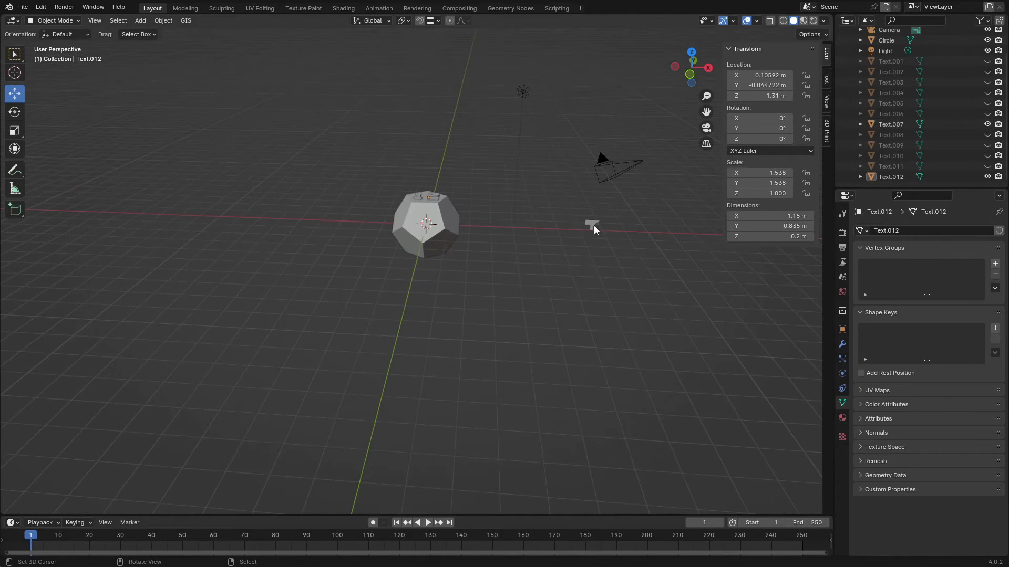
click(594, 226)
key(F3)
key(Return)
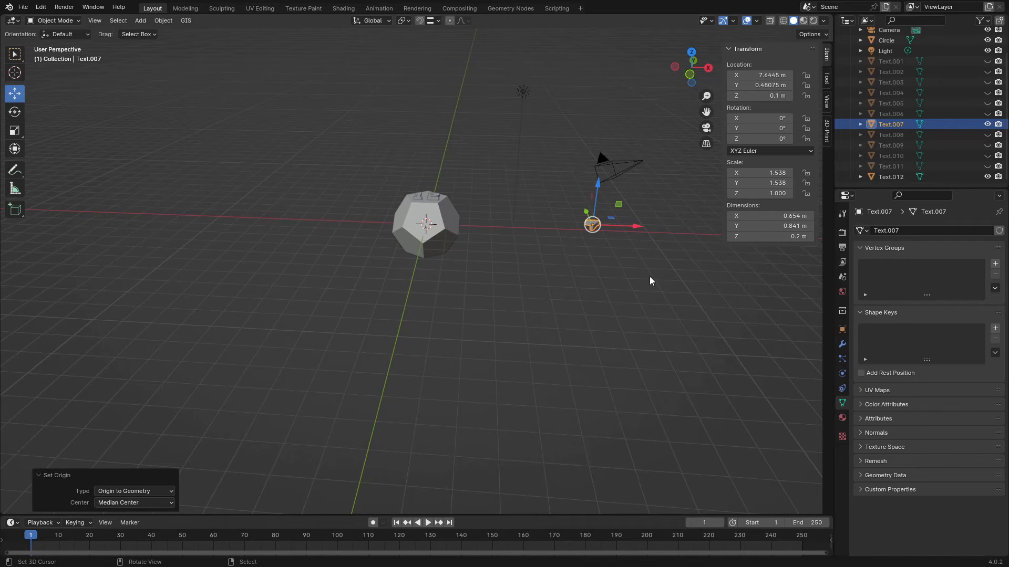
Step: Set the number 7's location to X 0 m, Y 0 m and Z 1.310035 m
click(760, 75)
text(0)
key(Return)
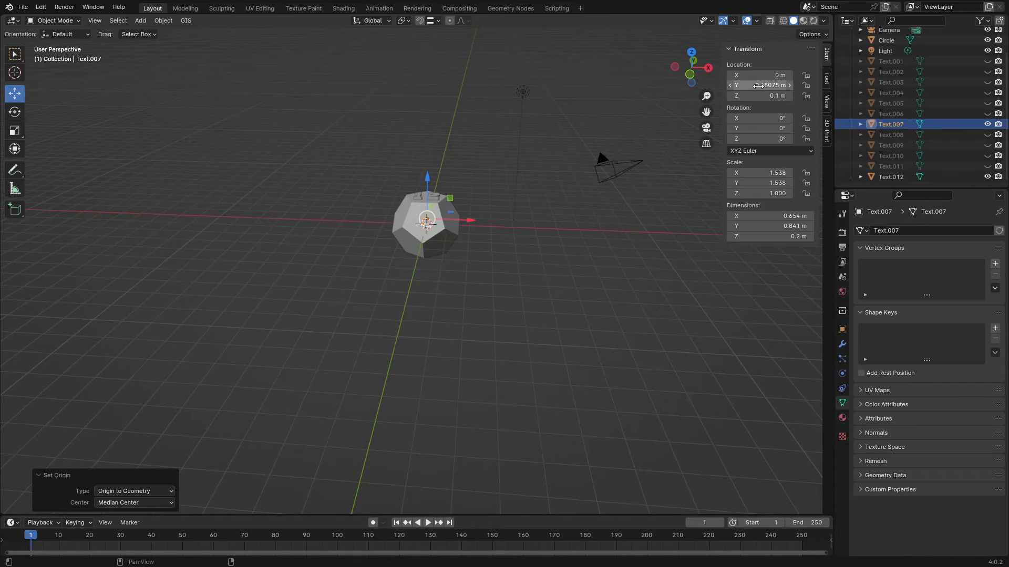
click(759, 87)
text(0)
key(Return)
click(759, 95)
text(1)
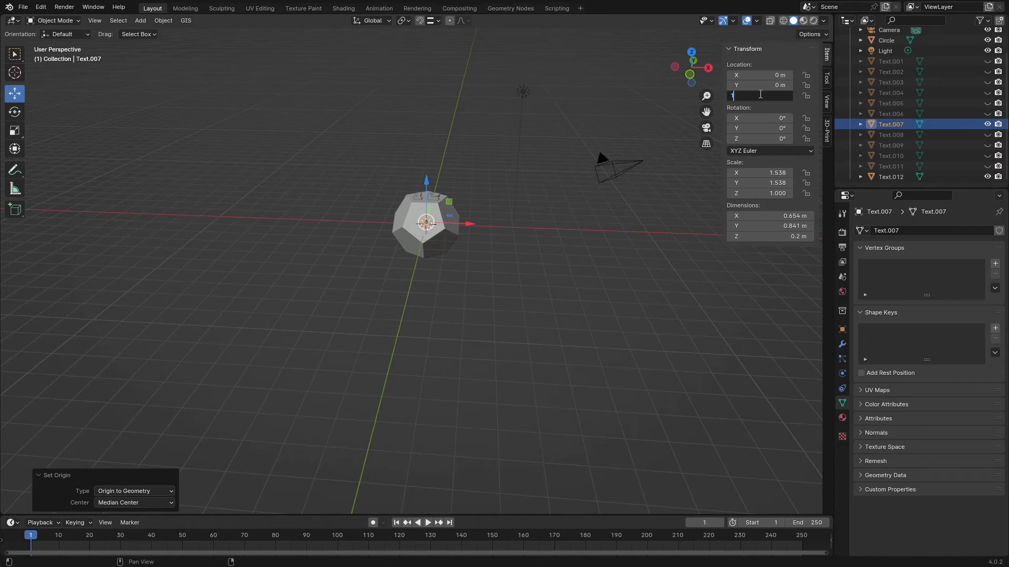
text(.310035)
key(Return)
Step: Rotate the number 7 by 63.435° about the global X axis
scroll(458, 169, up, 8)
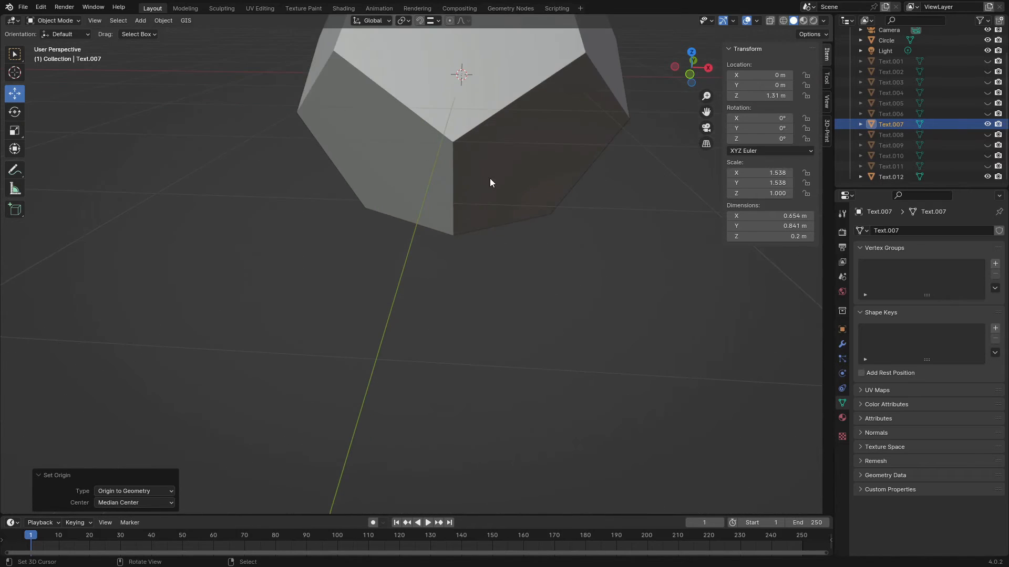
middle_drag(490, 178, 496, 237)
scroll(506, 232, down, 5)
scroll(496, 237, up, 6)
scroll(497, 233, down, 4)
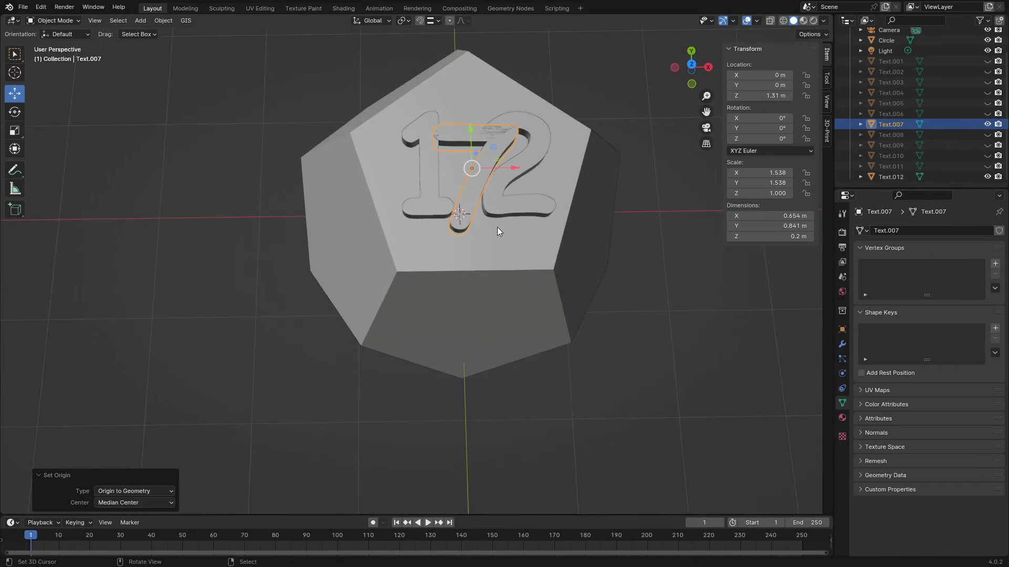
middle_drag(471, 216, 559, 191)
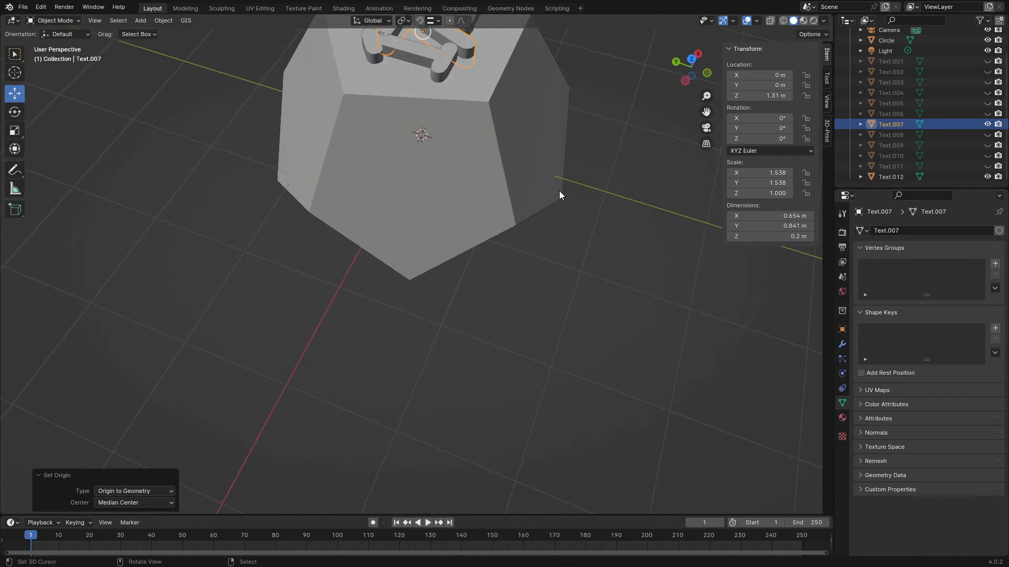
scroll(559, 190, down, 4)
shift+middle_drag(455, 195, 468, 253)
scroll(464, 240, up, 4)
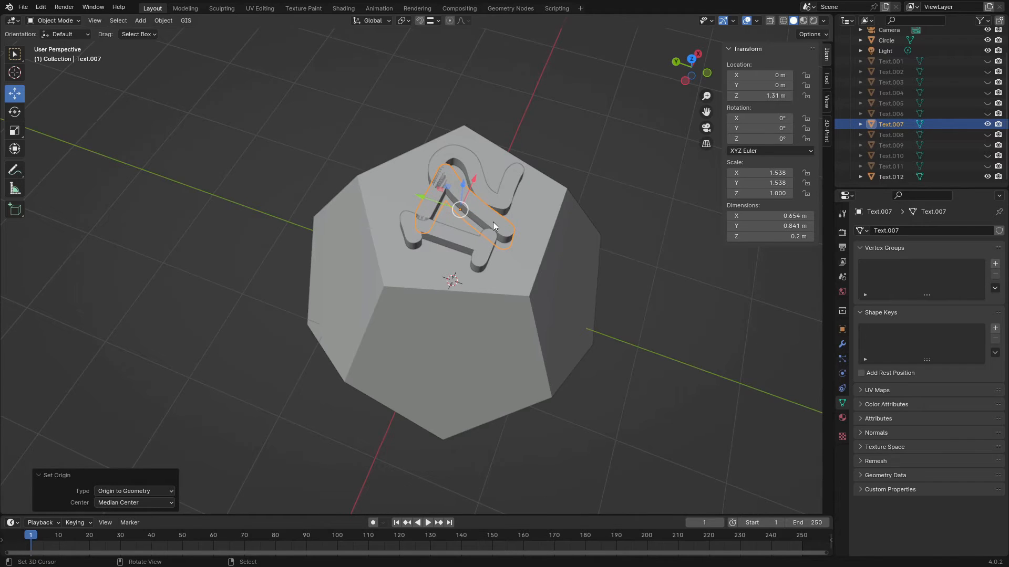
key(r)
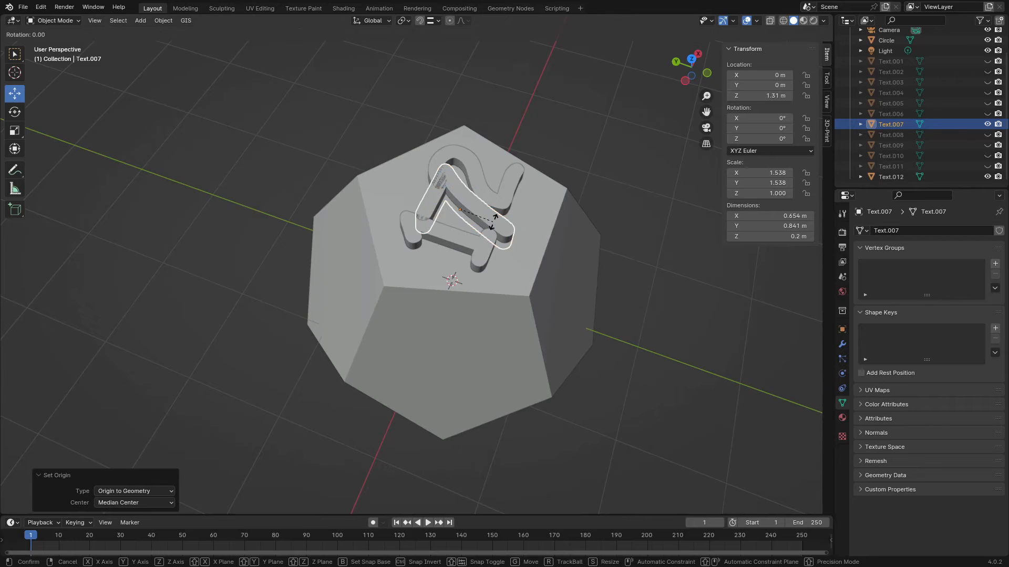
key(x)
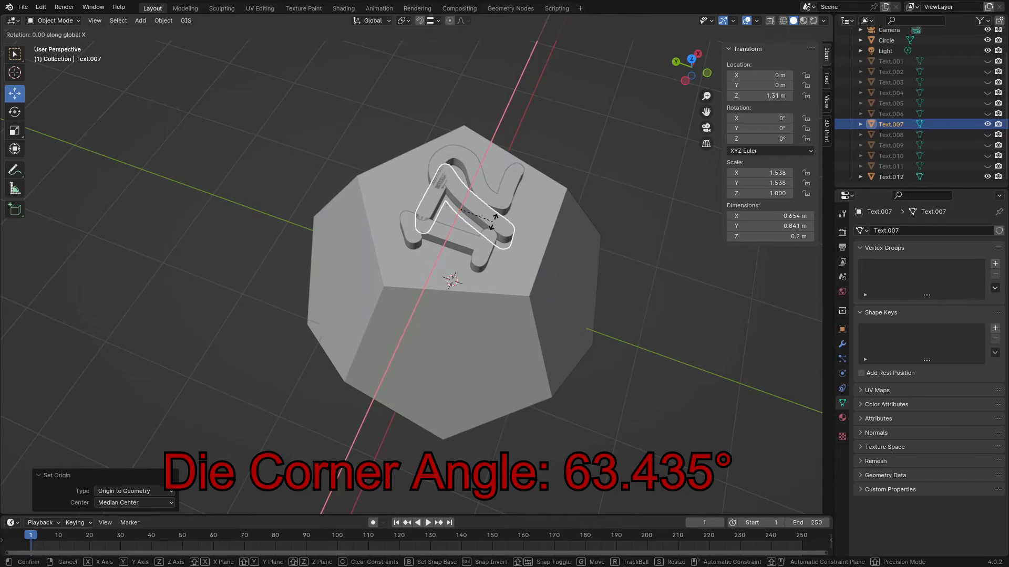
text(63)
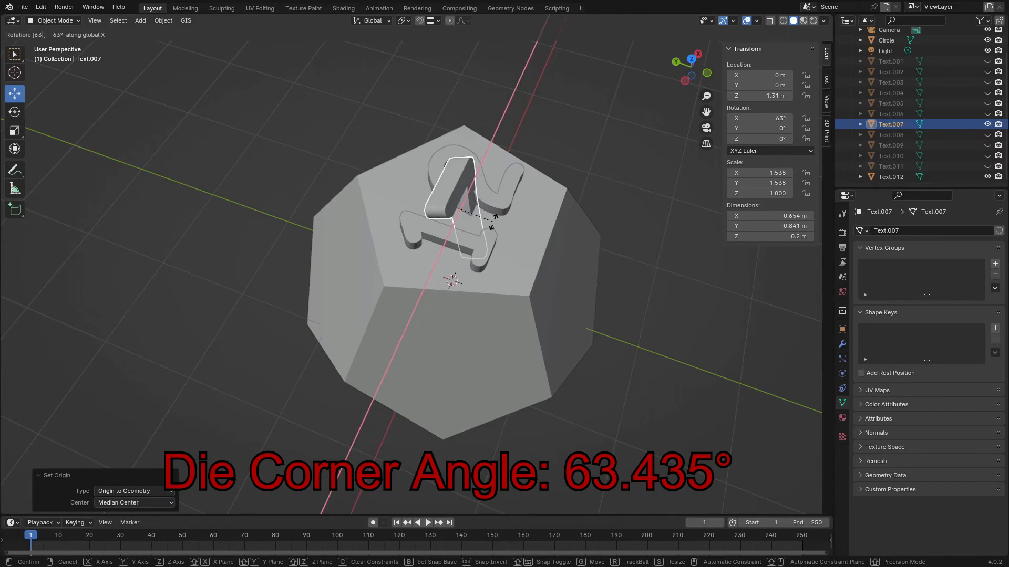
text(.)
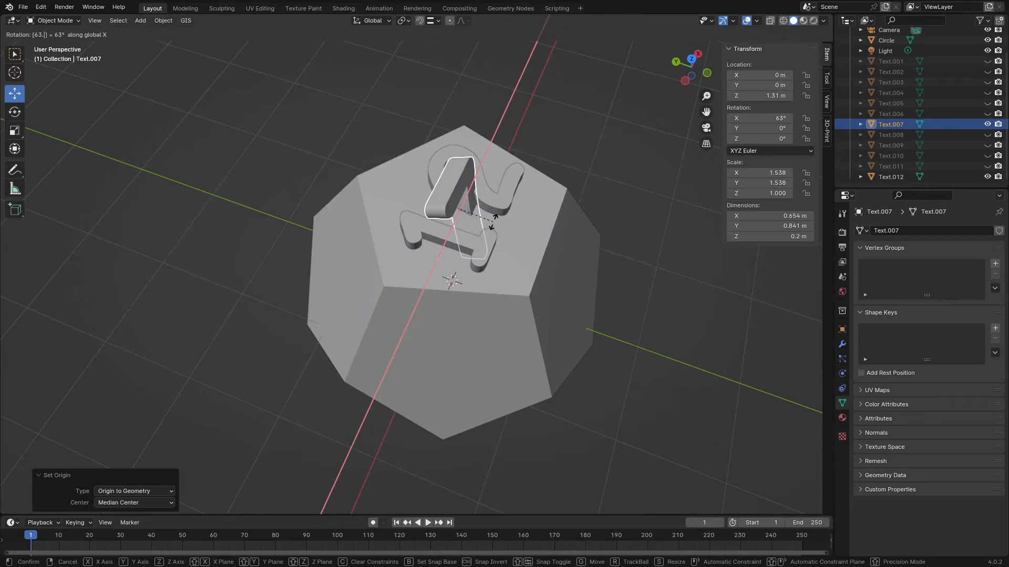
text(435)
key(Return)
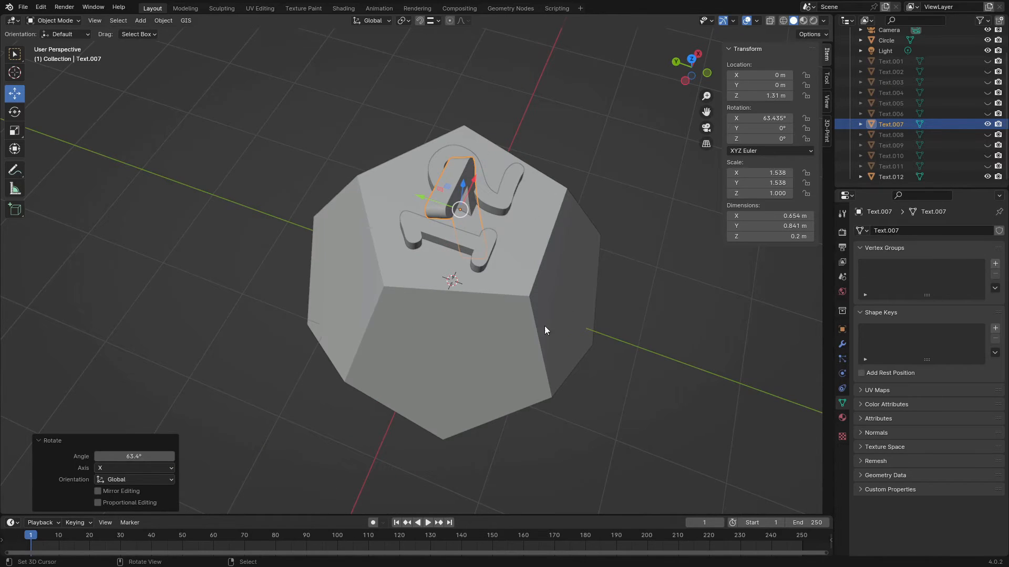
Step: Select the dodecahedron's upper face on the negative Y side in Edit Mode and copy its global median X, Y and Z coordinates
middle_drag(544, 330, 477, 260)
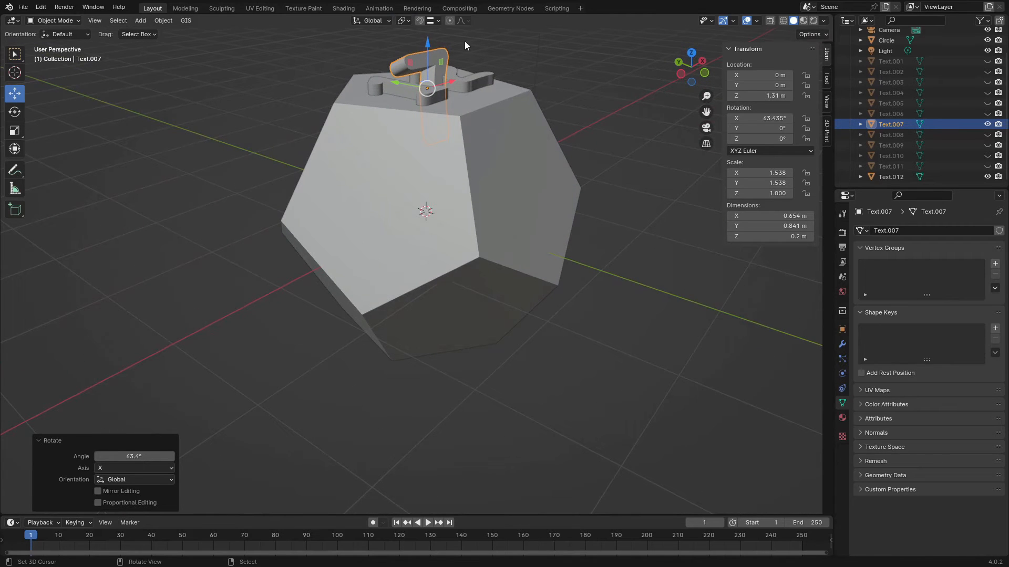
click(519, 171)
key(Tab)
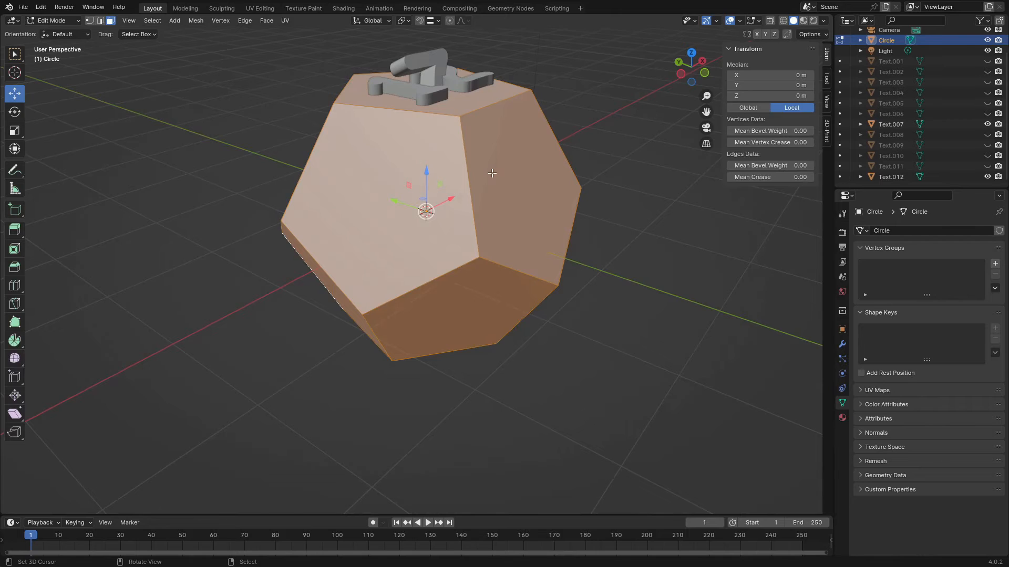
click(536, 167)
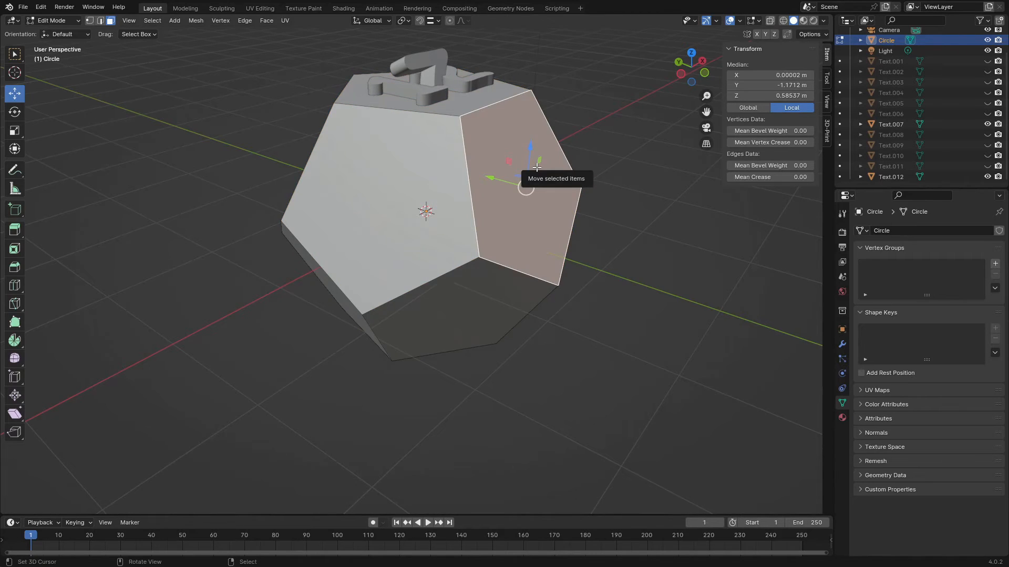
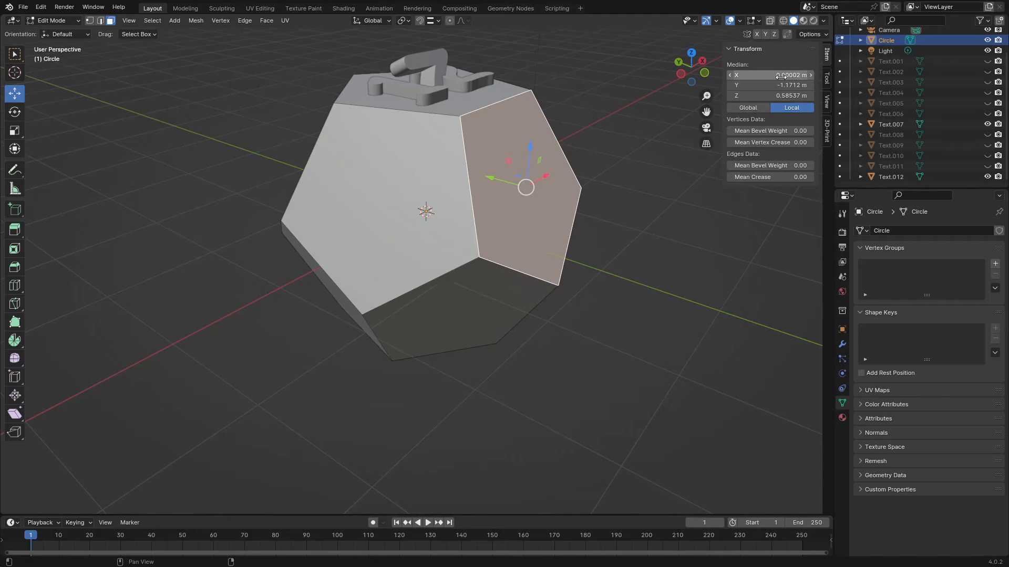
click(756, 109)
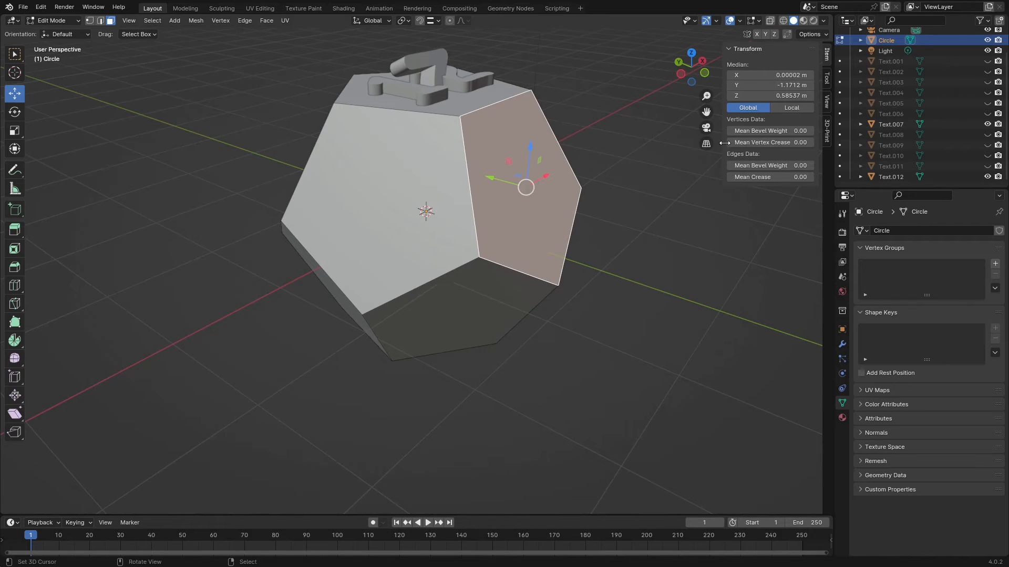
click(769, 75)
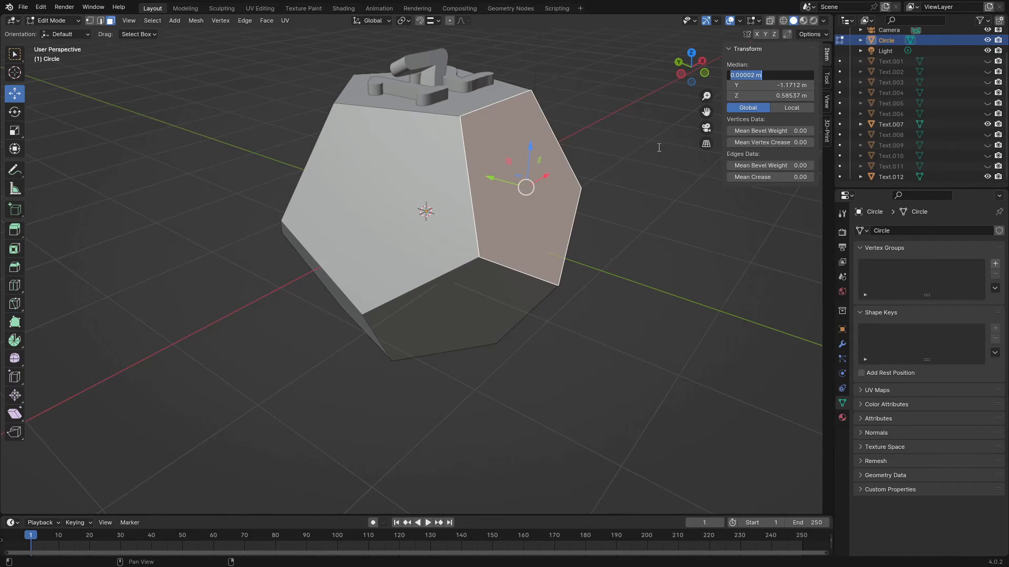
click(788, 87)
key(Tab)
key(super+c)
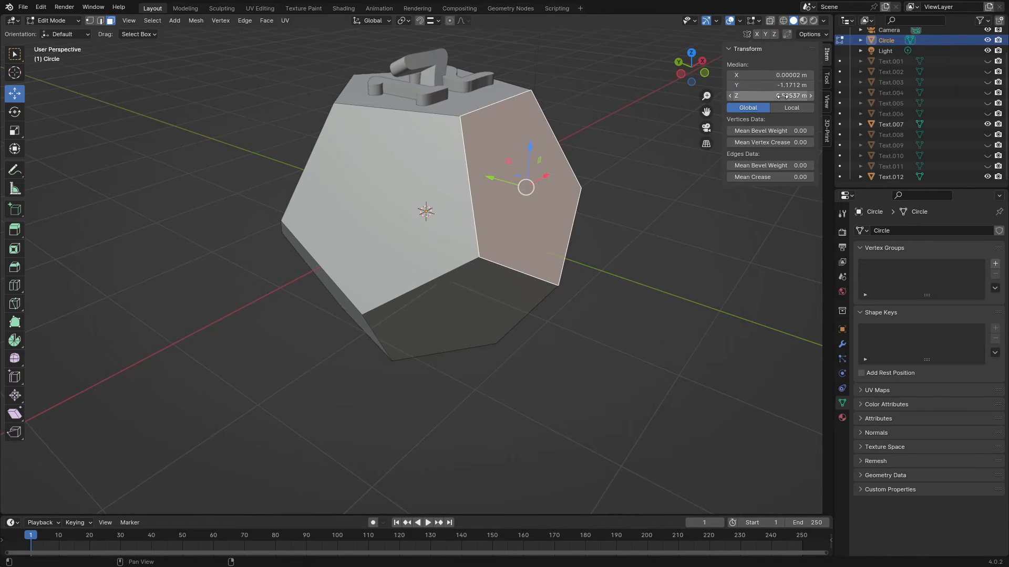
key(Return)
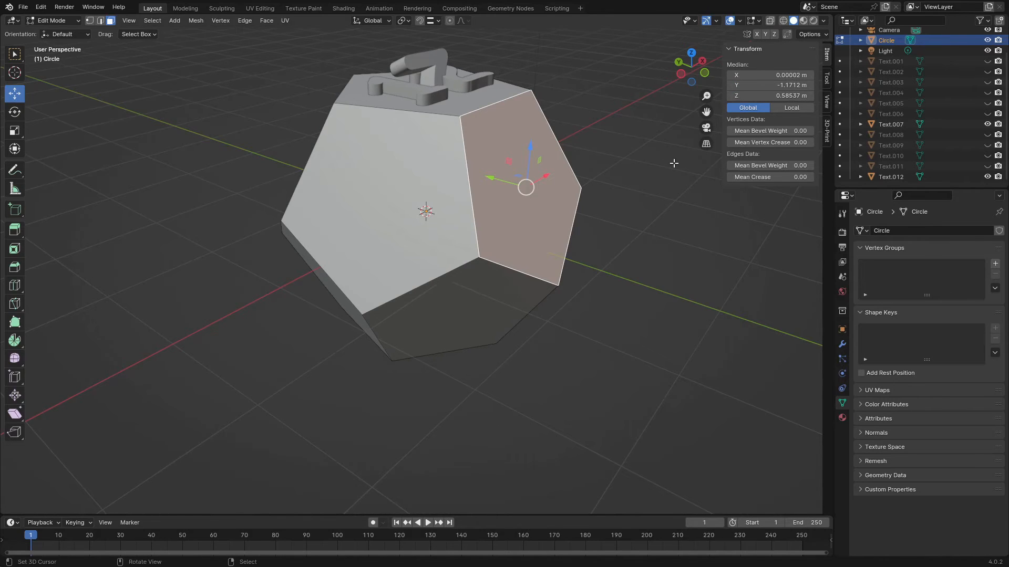
Step: Place the number 7 on the copied face position by setting its location to X 0.00002 m, Y -1.1712 m and Z 0.585369 m
key(Tab)
click(437, 62)
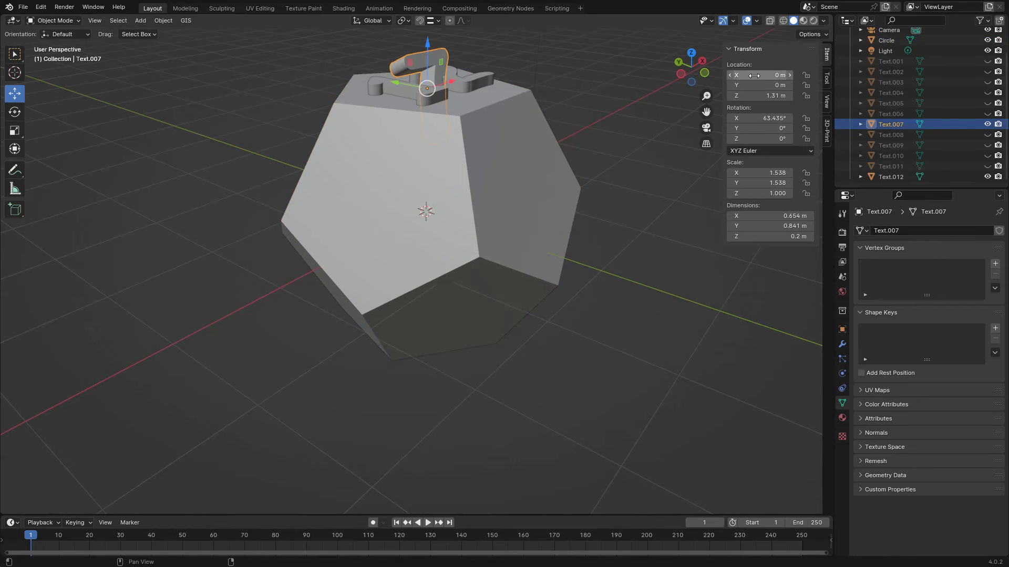
click(757, 75)
key(super+v)
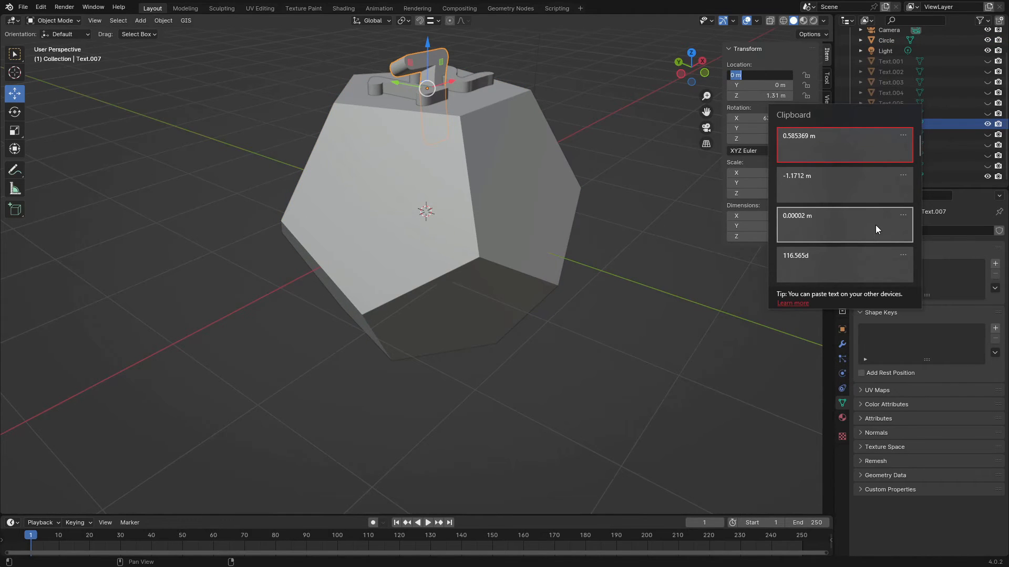
click(839, 225)
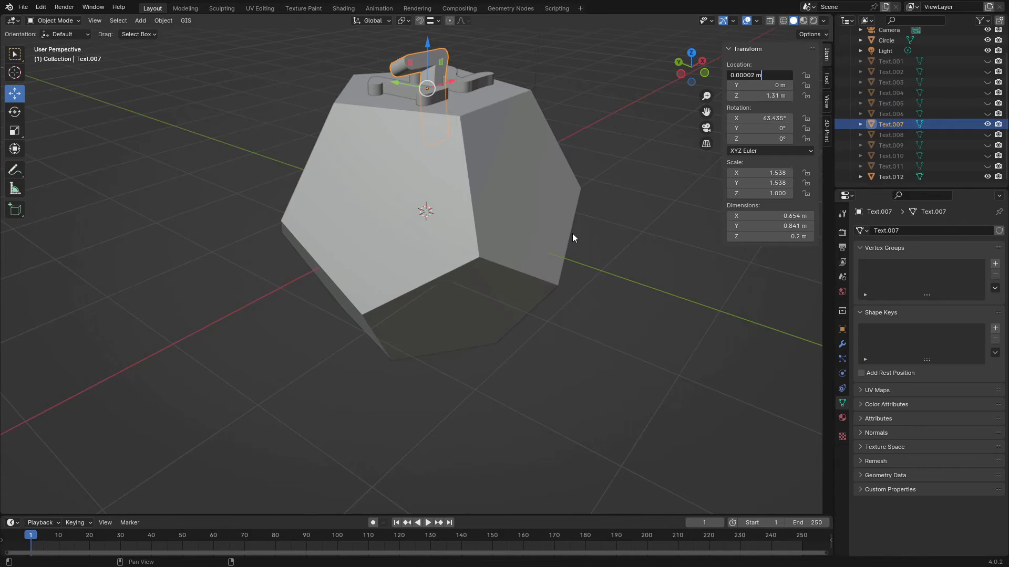
double_click(766, 85)
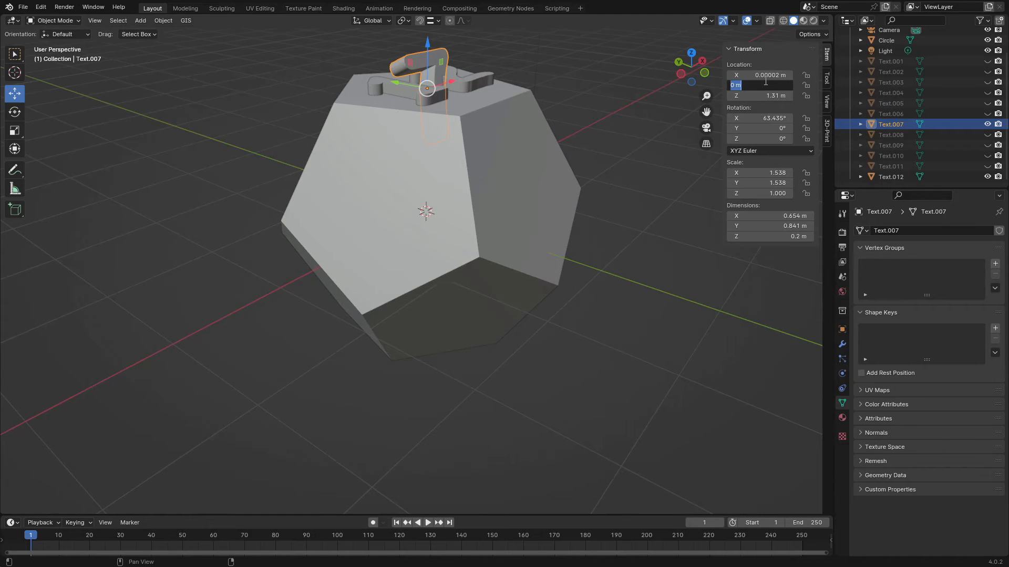
key(super+v)
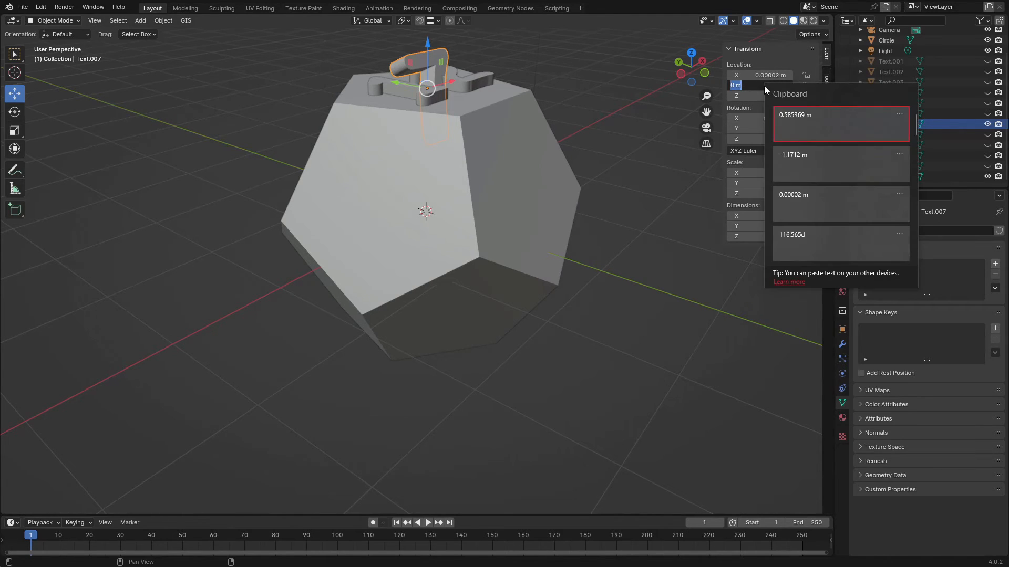
click(827, 172)
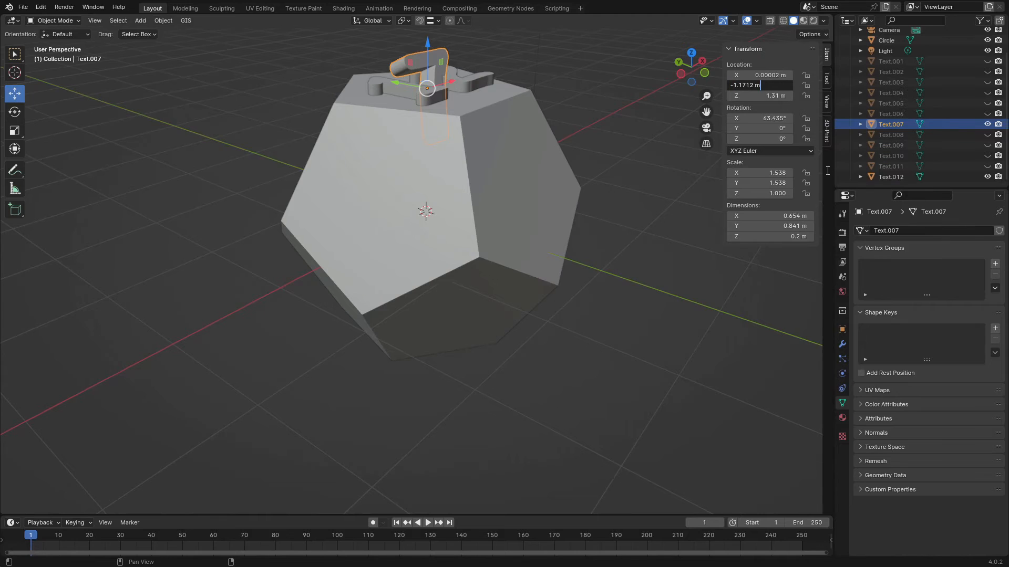
key(Return)
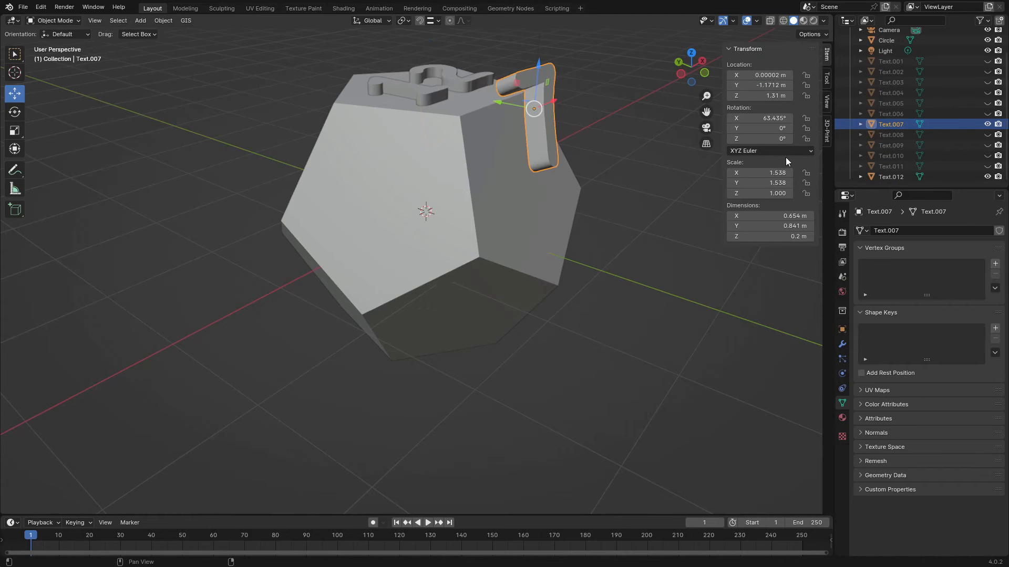
click(768, 96)
key(super+v)
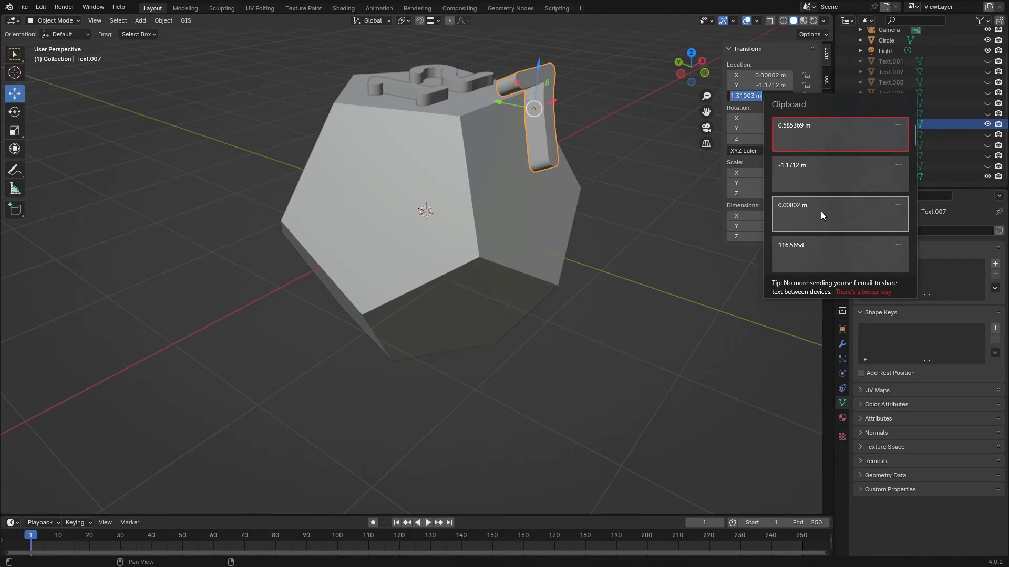
click(821, 139)
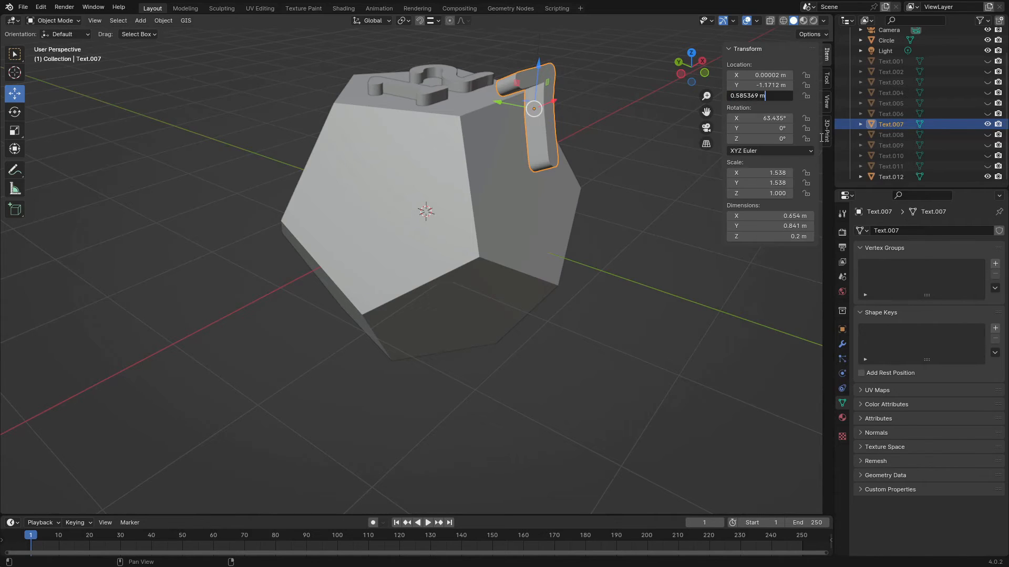
key(Return)
Step: Switch the transform orientation to Local with the number 7 viewed from the front
mouse_move(468, 174)
middle_down()
mouse_move(389, 145)
mouse_move(430, 179)
mouse_move(468, 191)
middle_up()
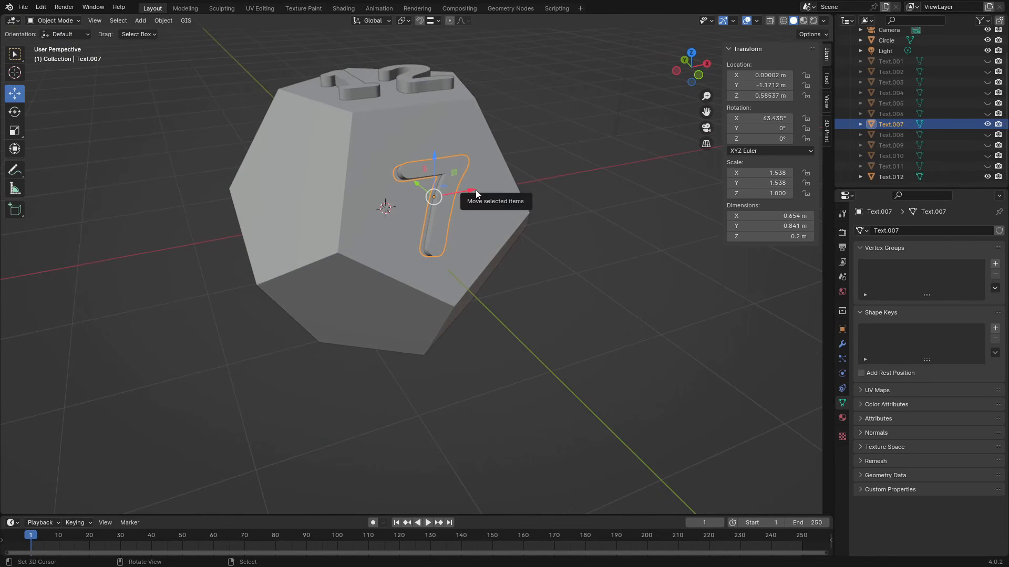
key(KP_7)
middle_drag(392, 365, 428, 318)
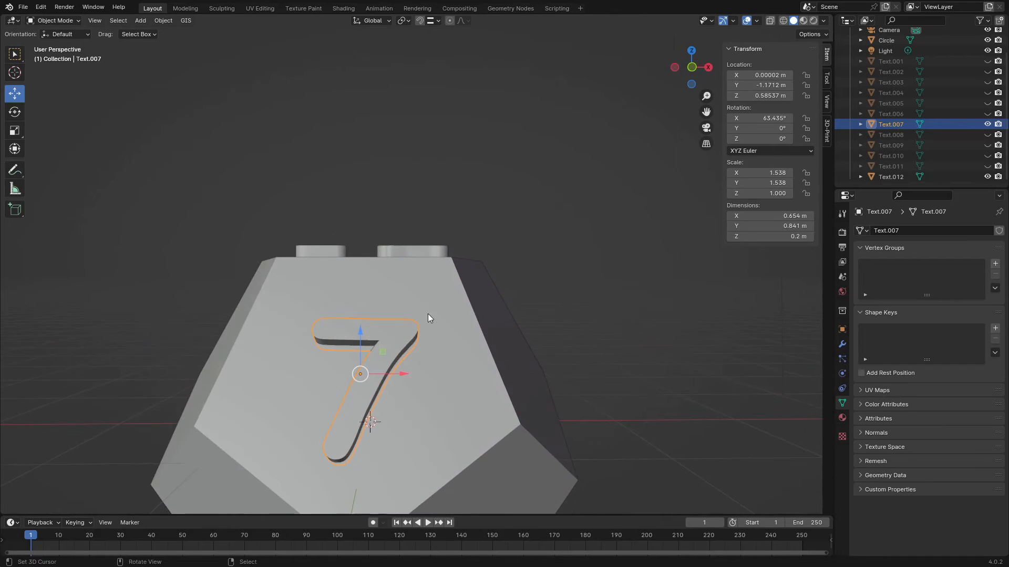
click(372, 20)
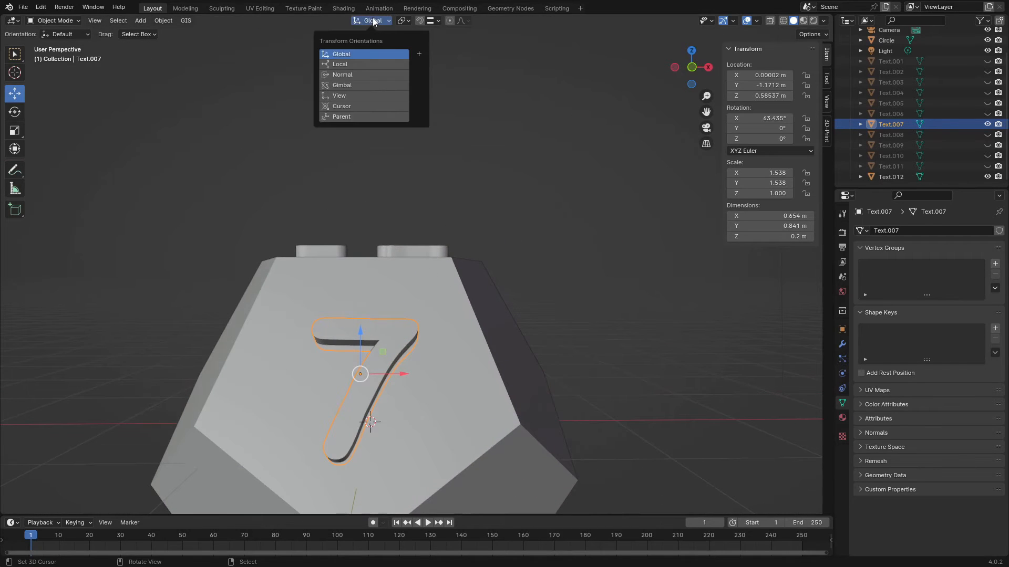
click(361, 67)
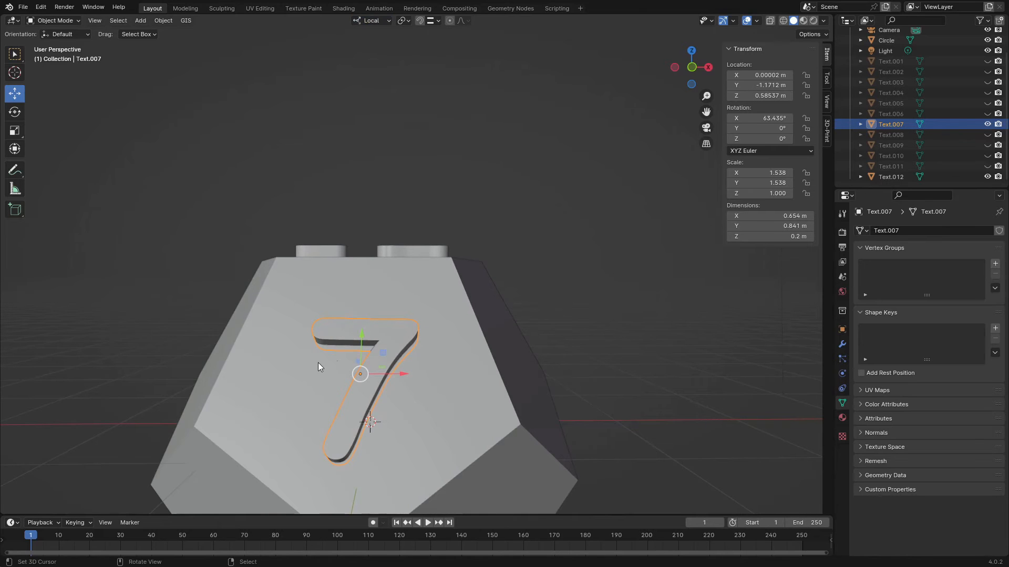
Step: Rotate the number 7 by 180° about its local Z axis so it is turned around on its face
middle_drag(317, 363, 386, 354)
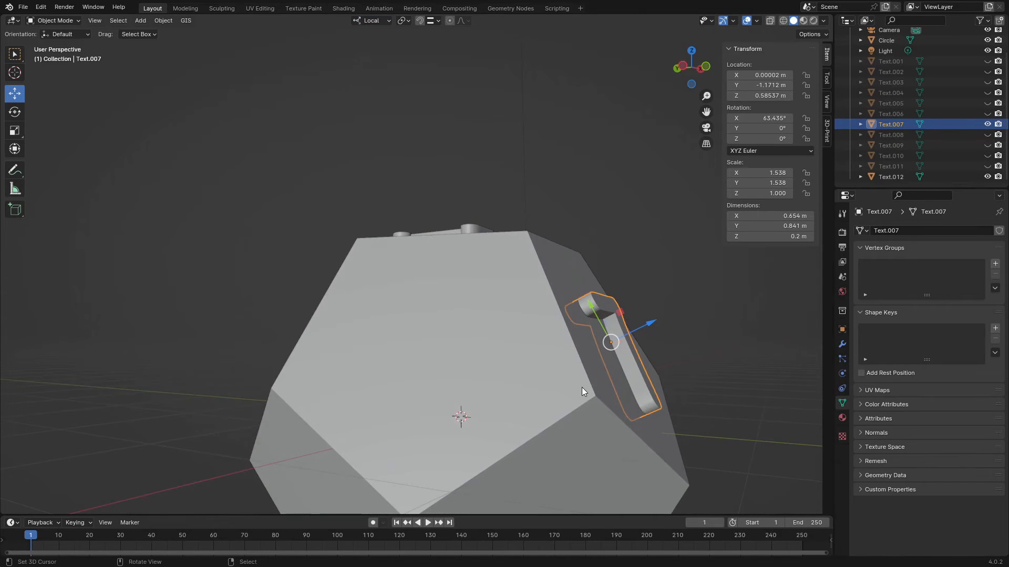
shift+middle_drag(582, 387, 405, 354)
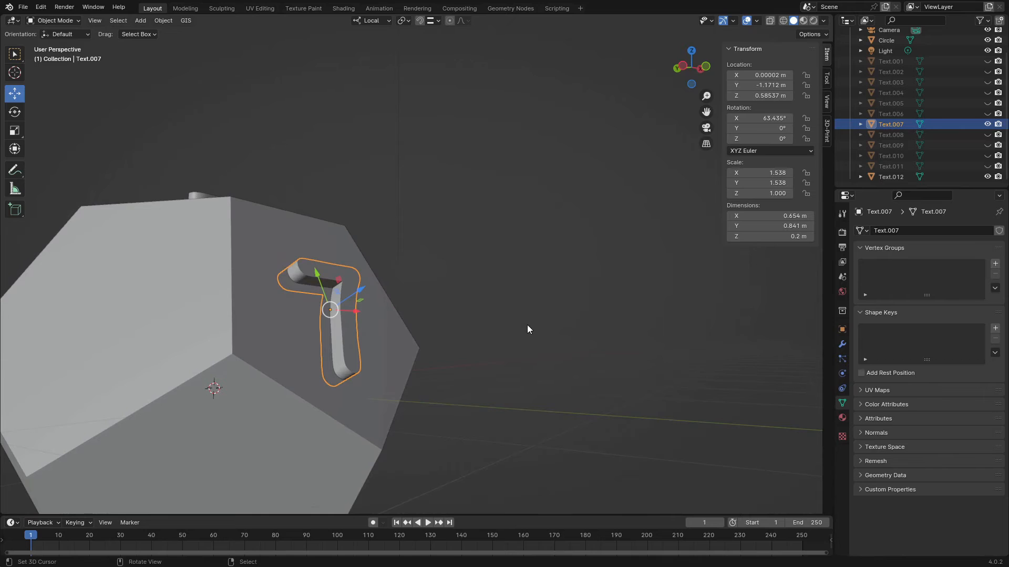
key(r)
key(z)
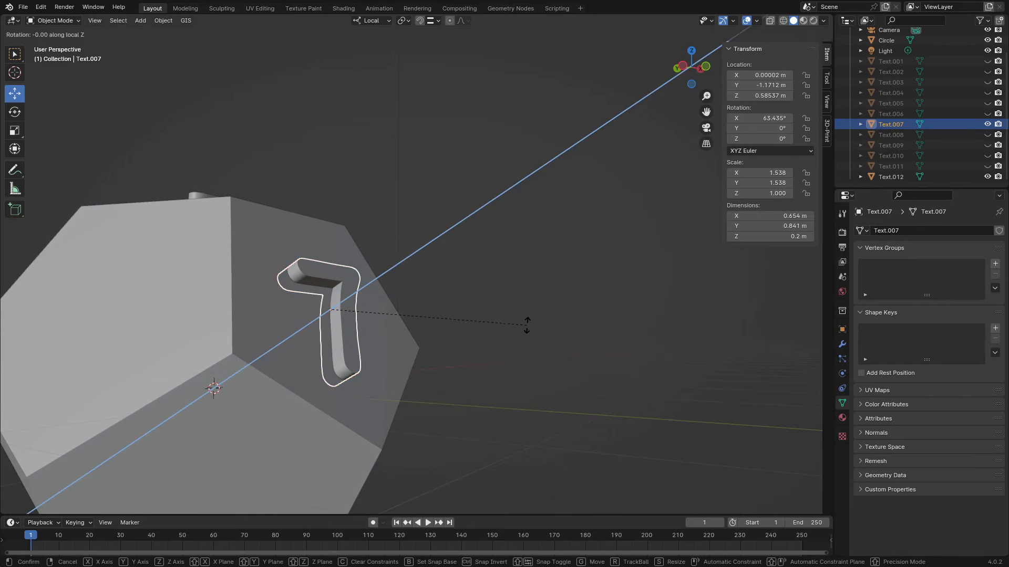
text(180)
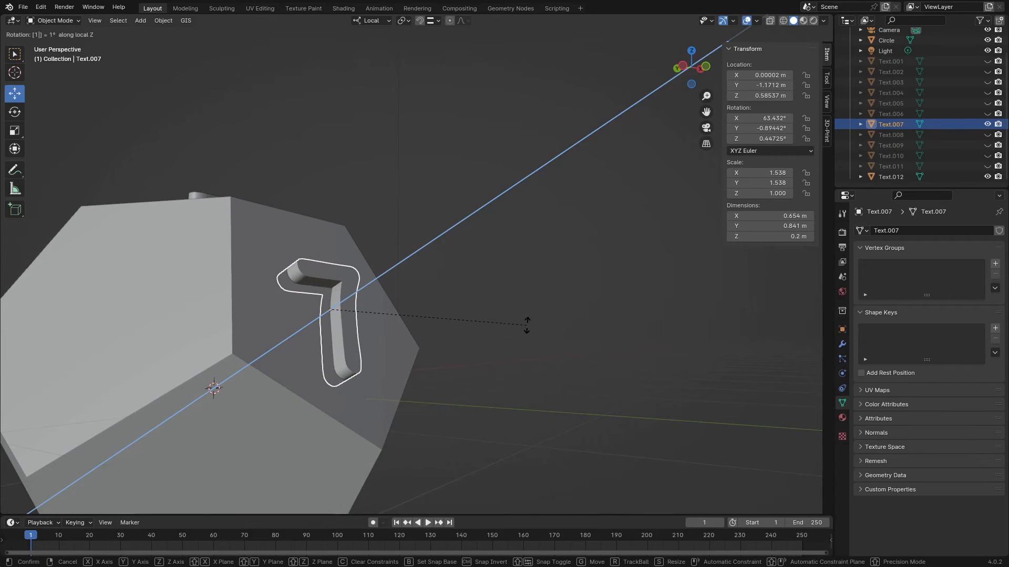
key(Return)
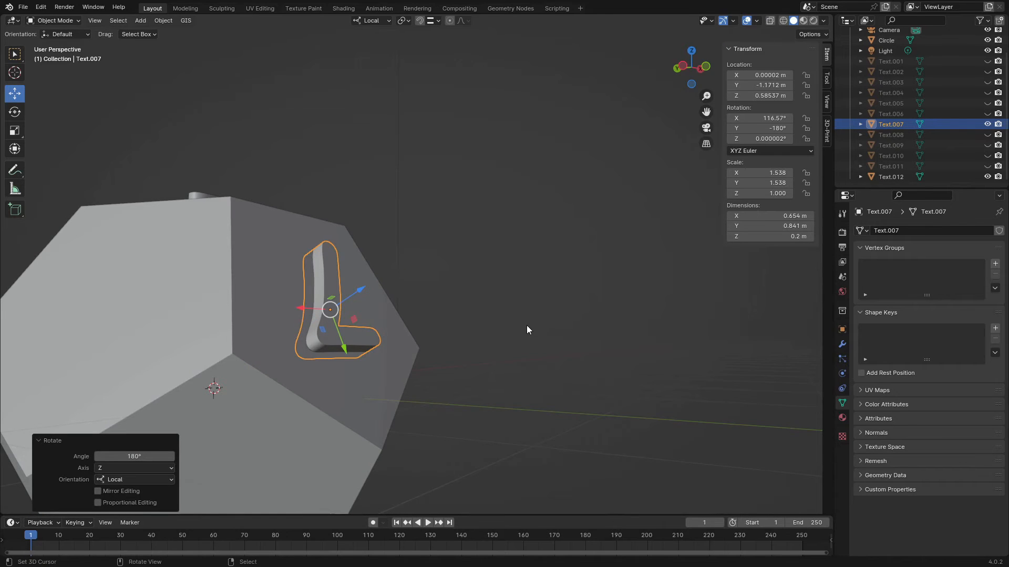
middle_drag(500, 257, 454, 304)
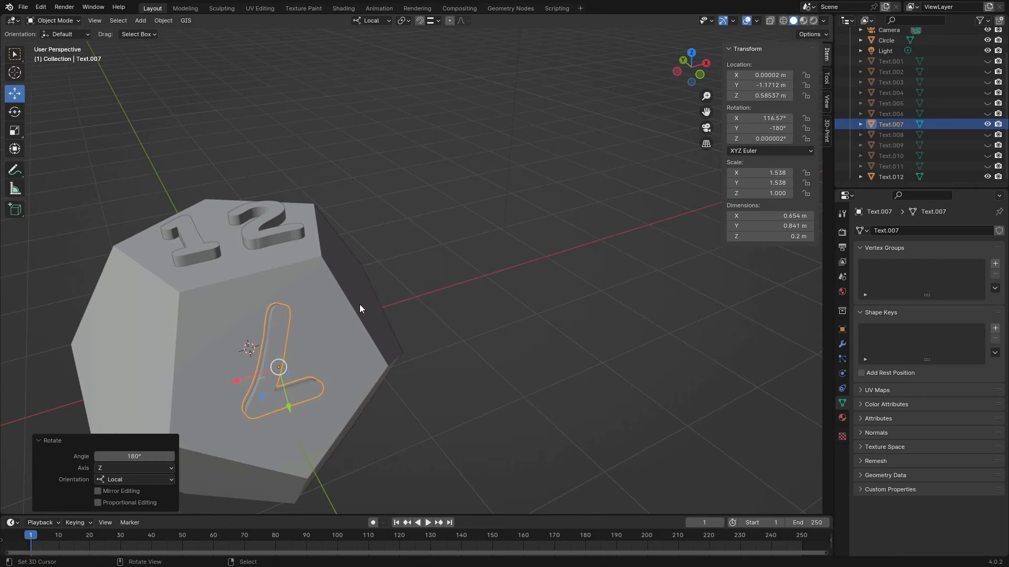
mouse_move(360, 308)
middle_down()
mouse_move(262, 89)
mouse_move(334, 271)
mouse_move(309, 281)
mouse_move(299, 267)
mouse_move(358, 272)
mouse_move(322, 269)
mouse_move(353, 311)
mouse_move(230, 309)
mouse_move(433, 310)
mouse_move(405, 290)
mouse_move(347, 300)
middle_up()
middle_drag(658, 259, 414, 263)
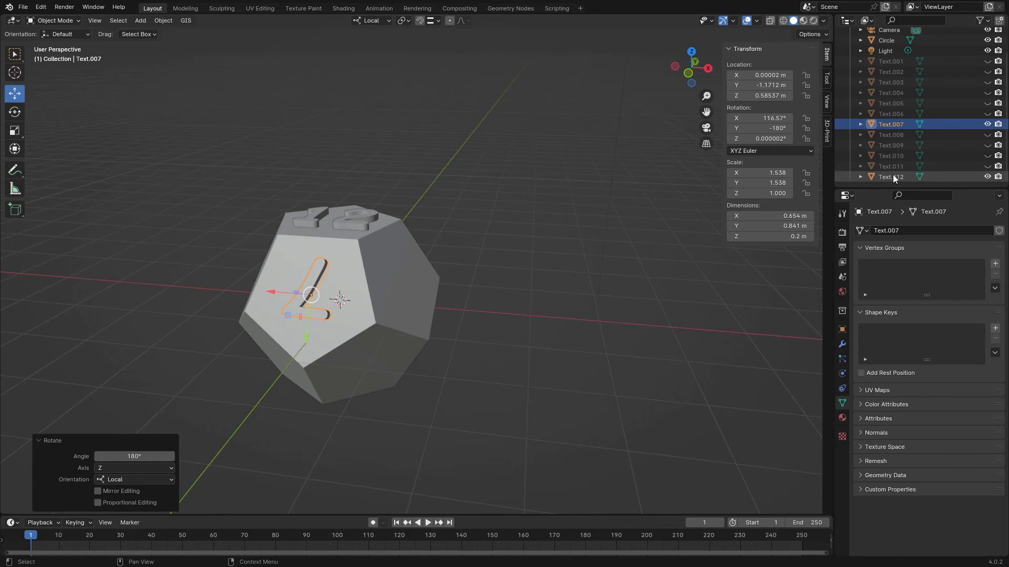
Step: Unhide the number 8 (Text.008) and set its origin to its geometry
scroll(893, 174, up, 2)
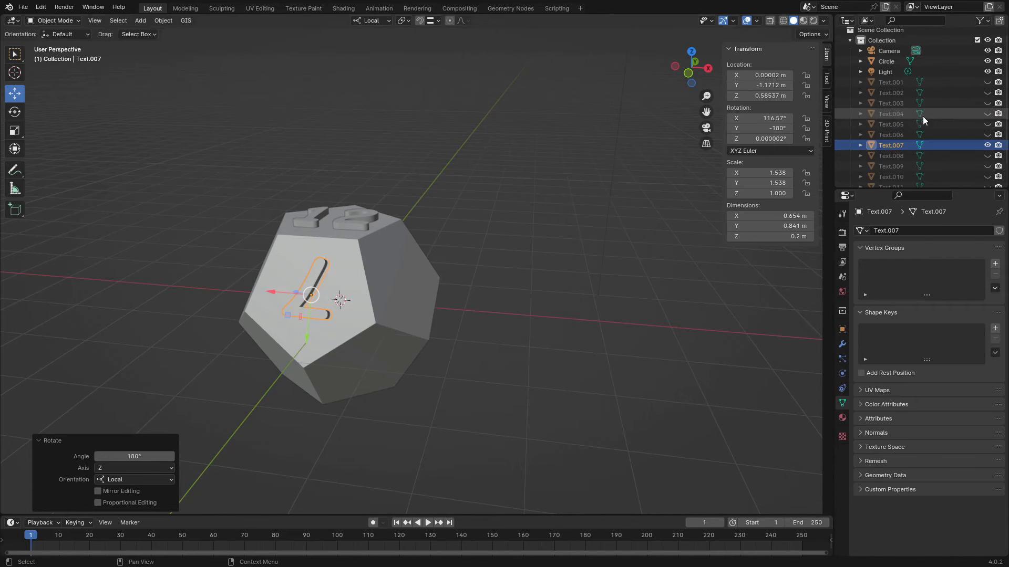
click(987, 156)
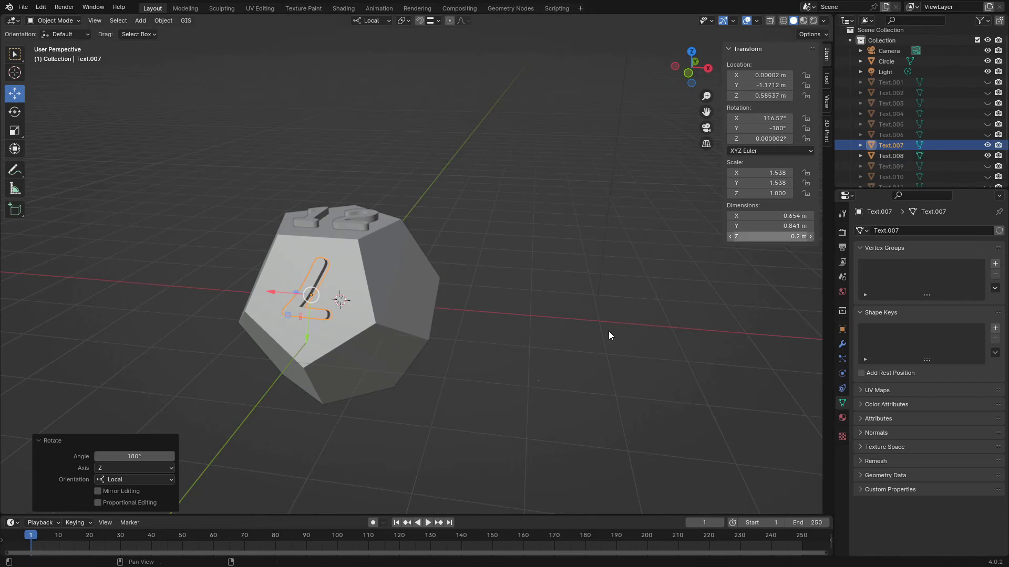
scroll(625, 344, down, 3)
click(638, 292)
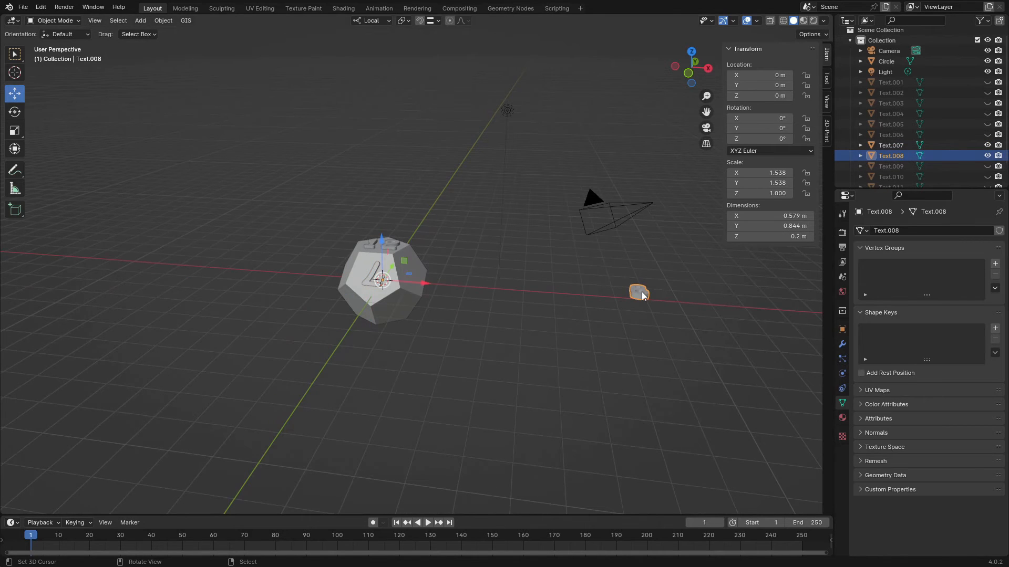
key(F3)
key(Return)
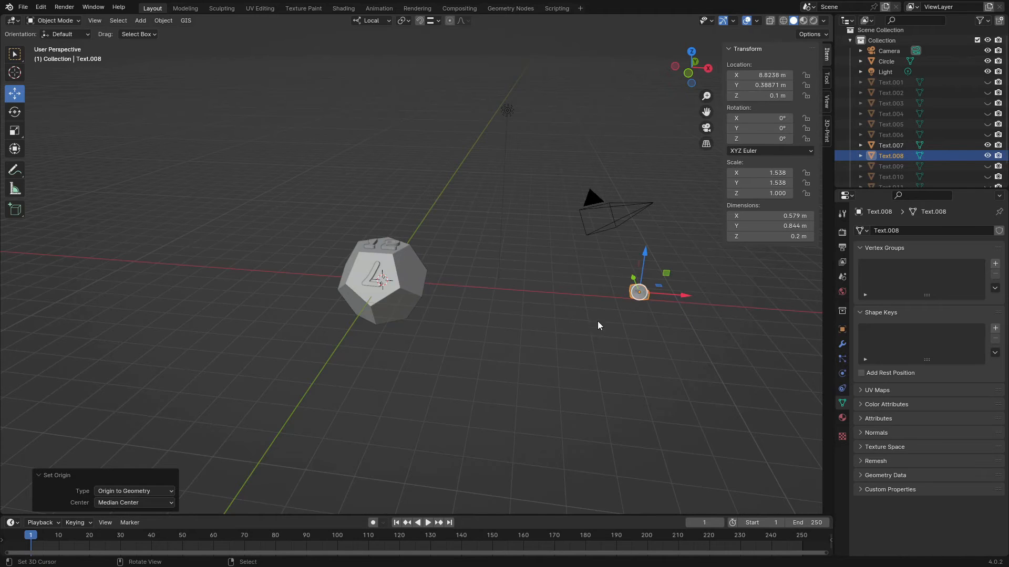
Step: Place the number 8 at the number 7's position by setting its location to X 0.00002 m, Y -1.1712 m and Z 0.585369 m
click(374, 277)
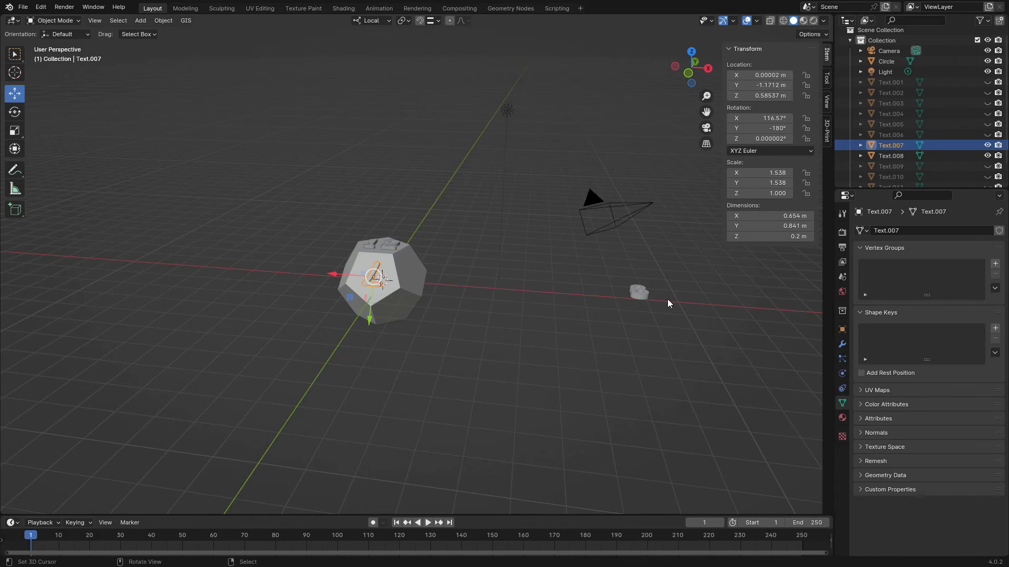
click(639, 297)
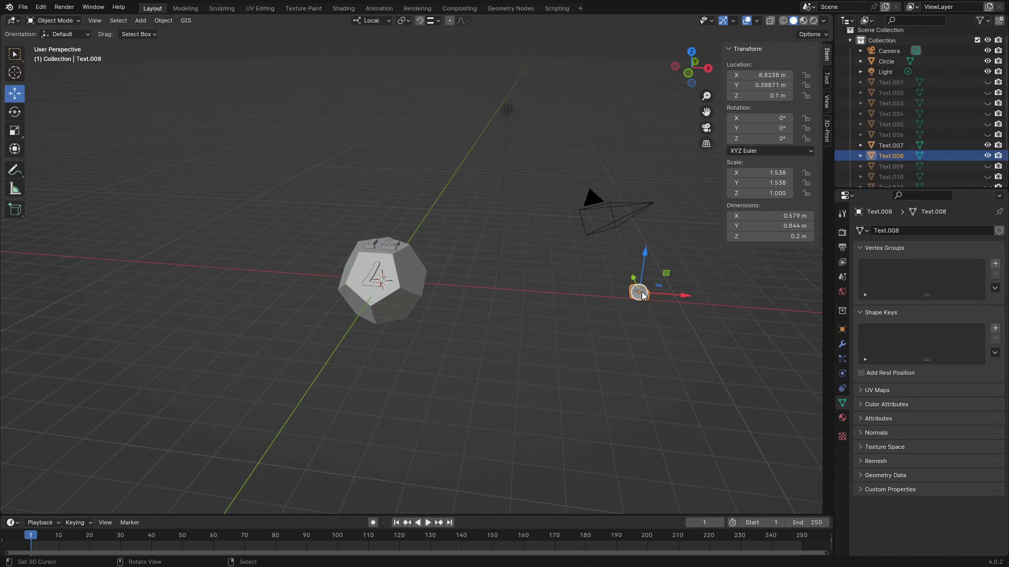
click(772, 77)
key(super+v)
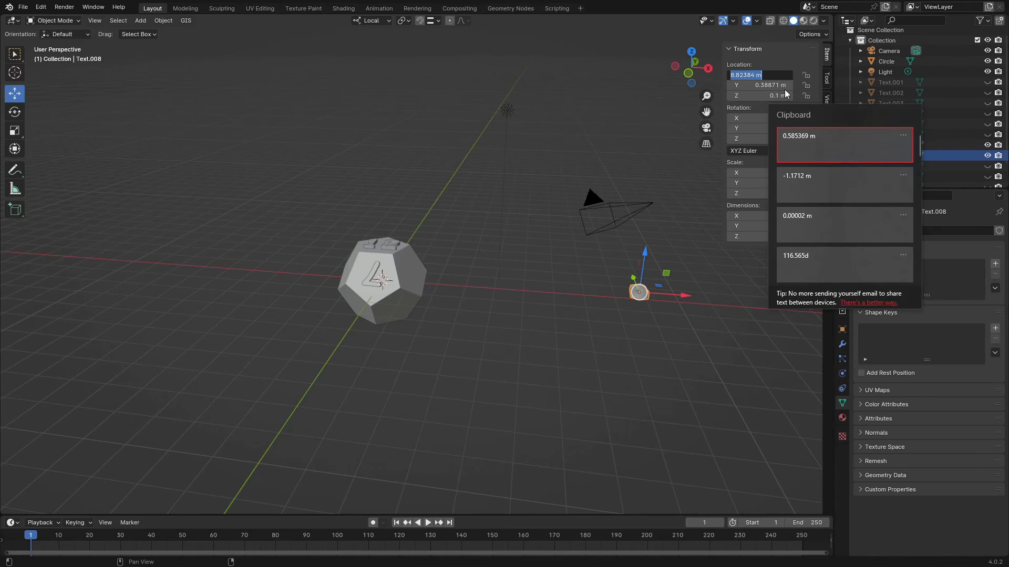
click(804, 221)
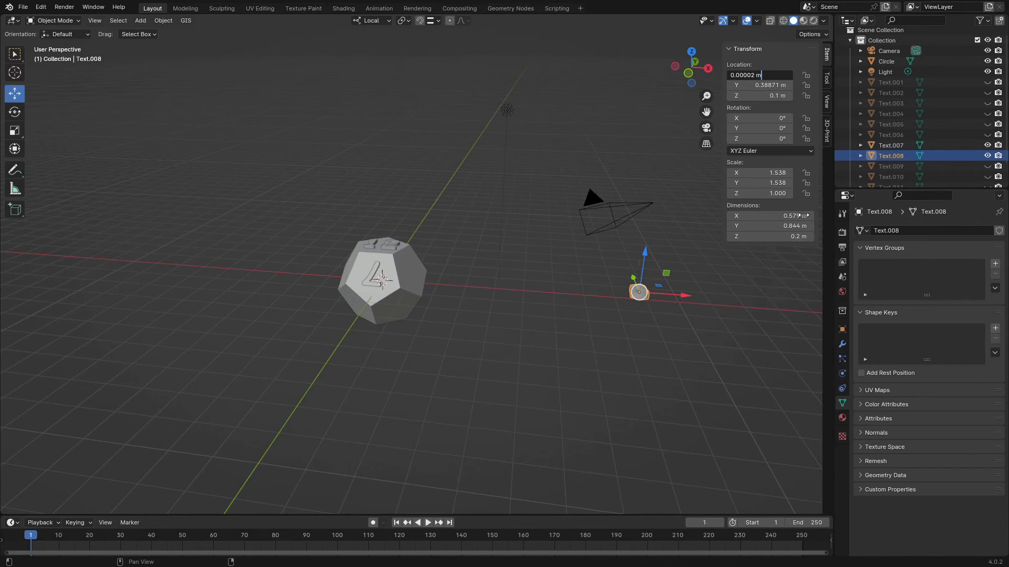
key(Return)
click(763, 85)
key(super+v)
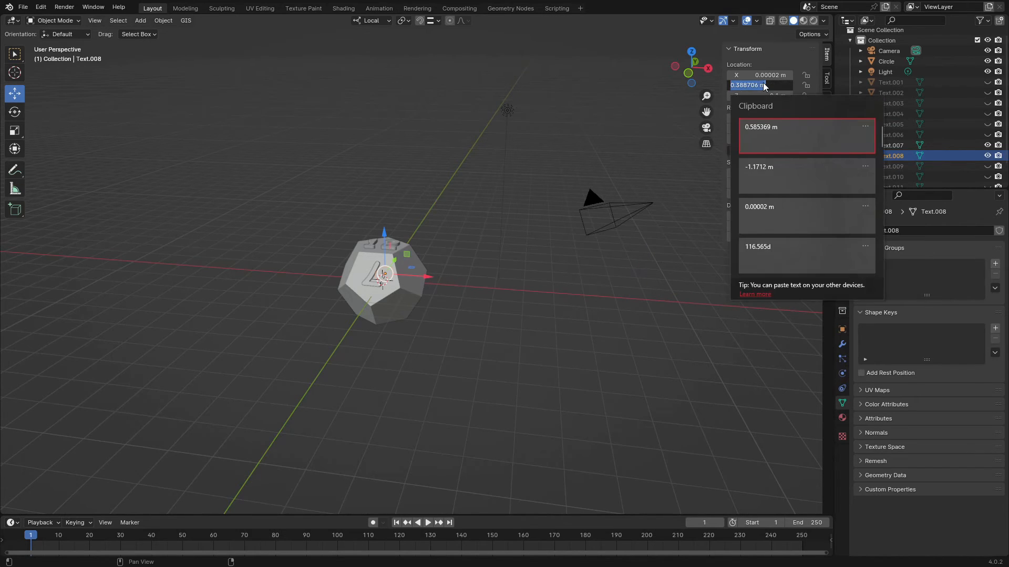
click(779, 171)
key(Return)
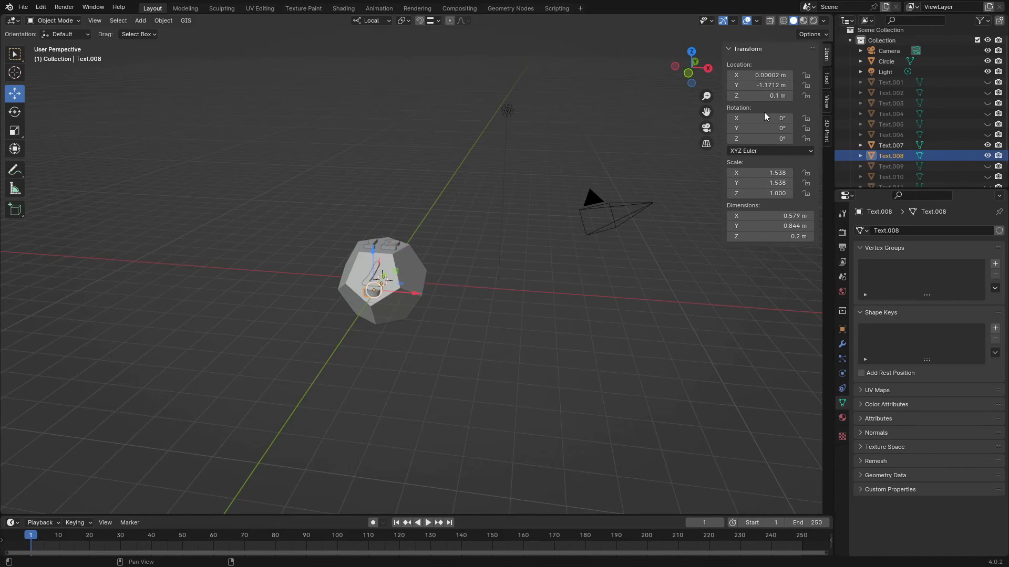
click(766, 95)
key(super+v)
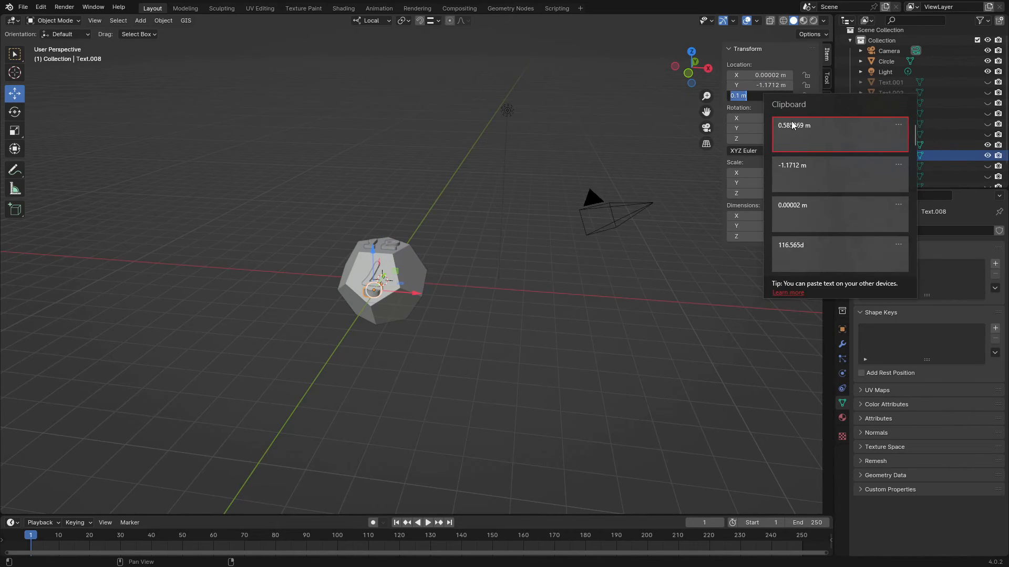
click(824, 140)
key(Return)
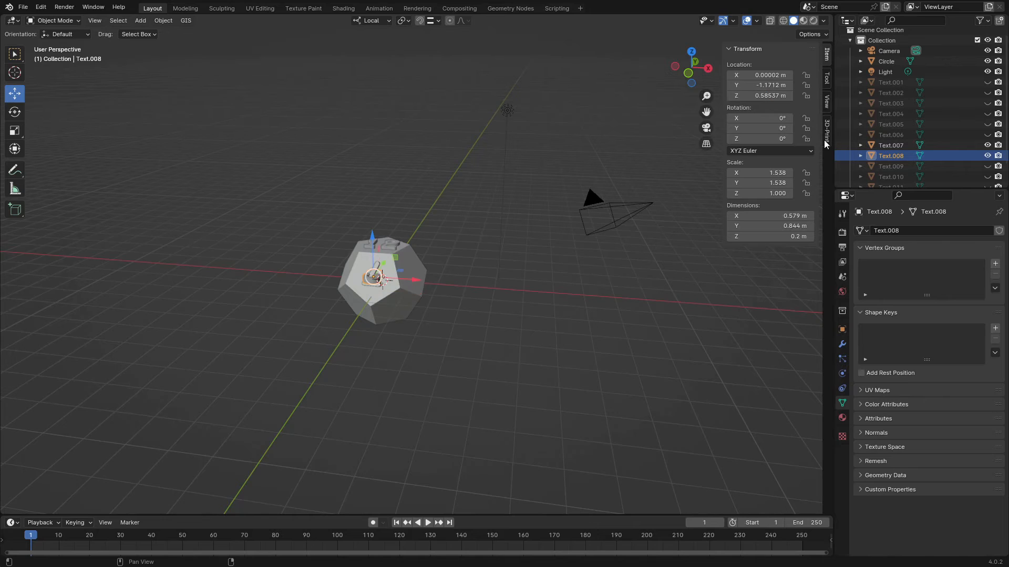
Step: Select the number 7 and copy its X, Y and Z rotation values one after another
click(378, 264)
click(773, 121)
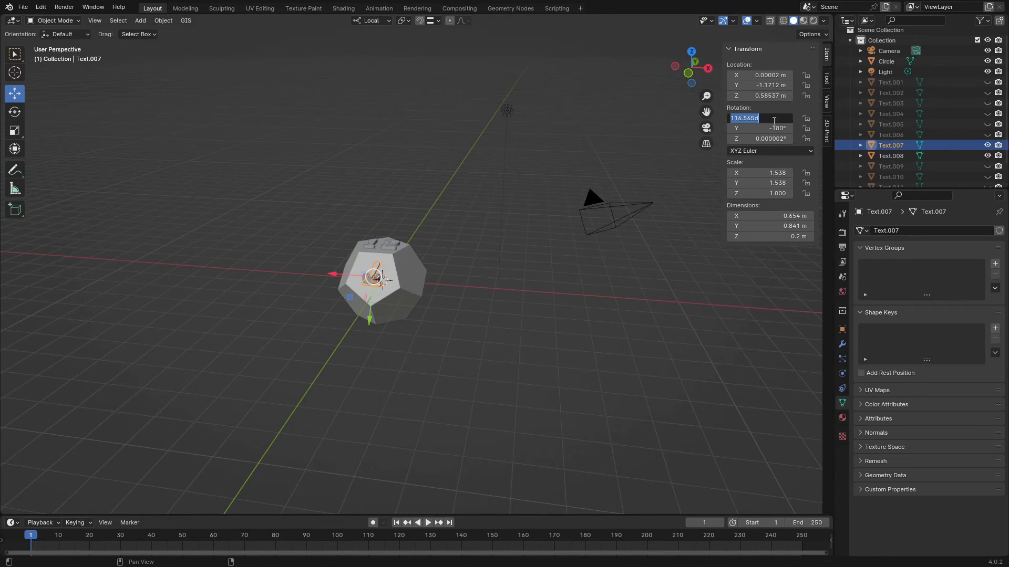
click(773, 129)
key(super+c)
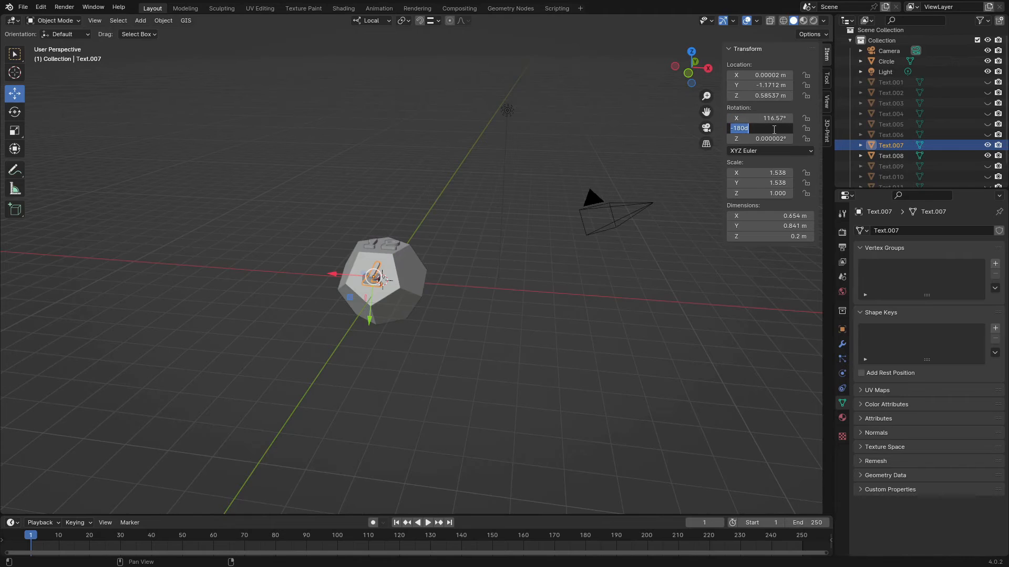
click(771, 139)
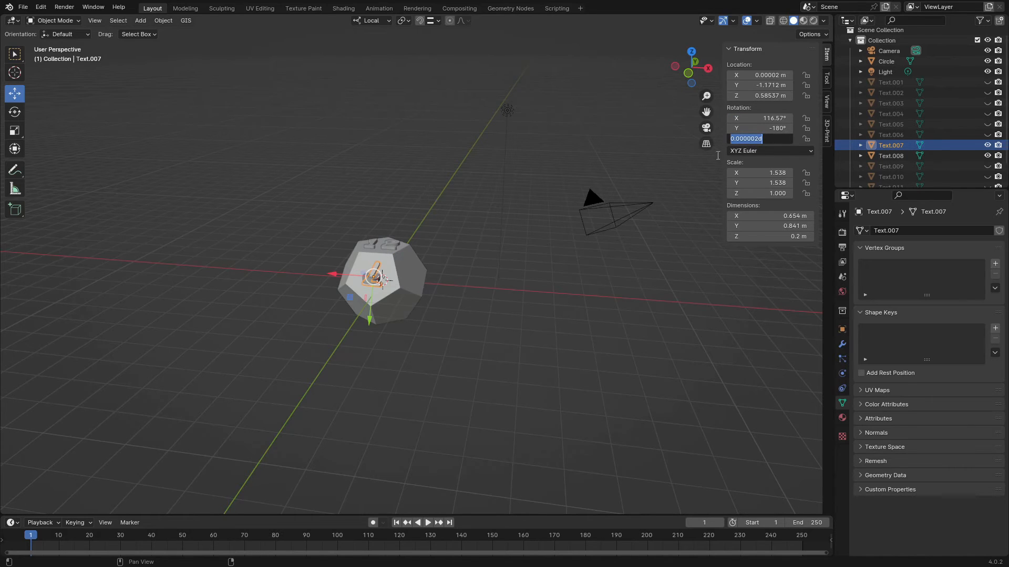
key(Return)
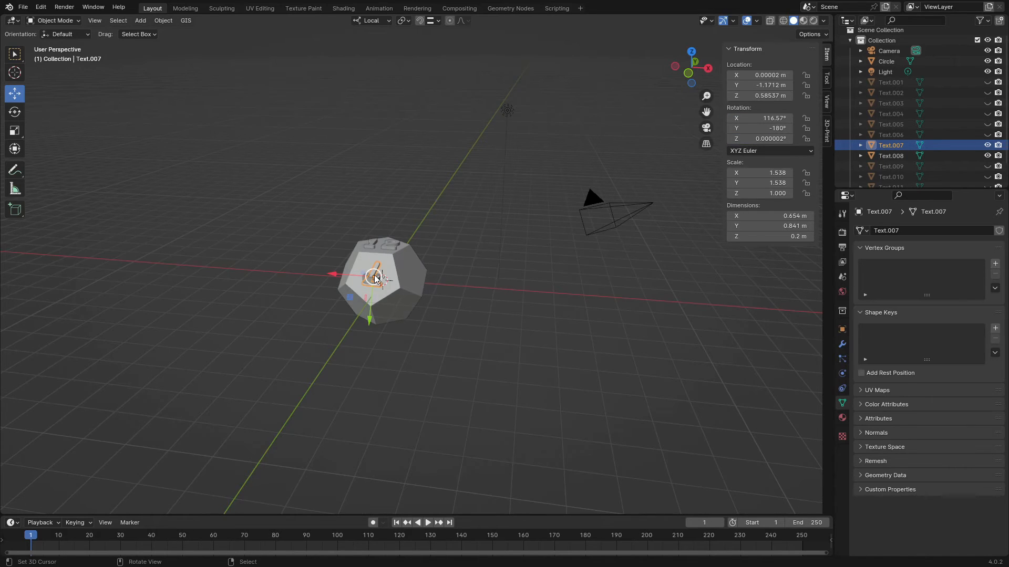
Step: Give the number 8 the copied rotation of X 116.565°, Y -180° and Z 0.000002°
scroll(407, 292, up, 3)
click(316, 302)
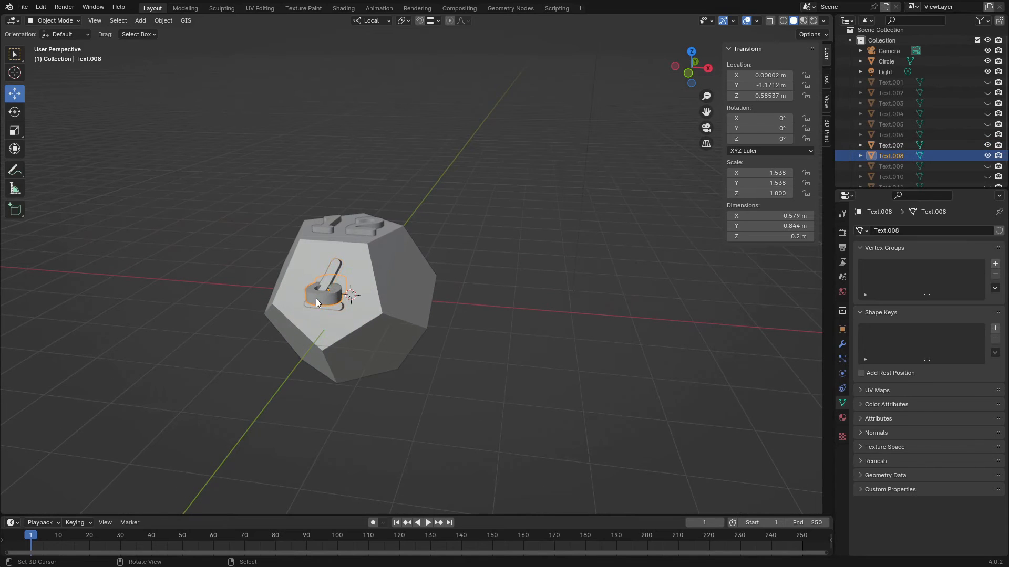
click(766, 139)
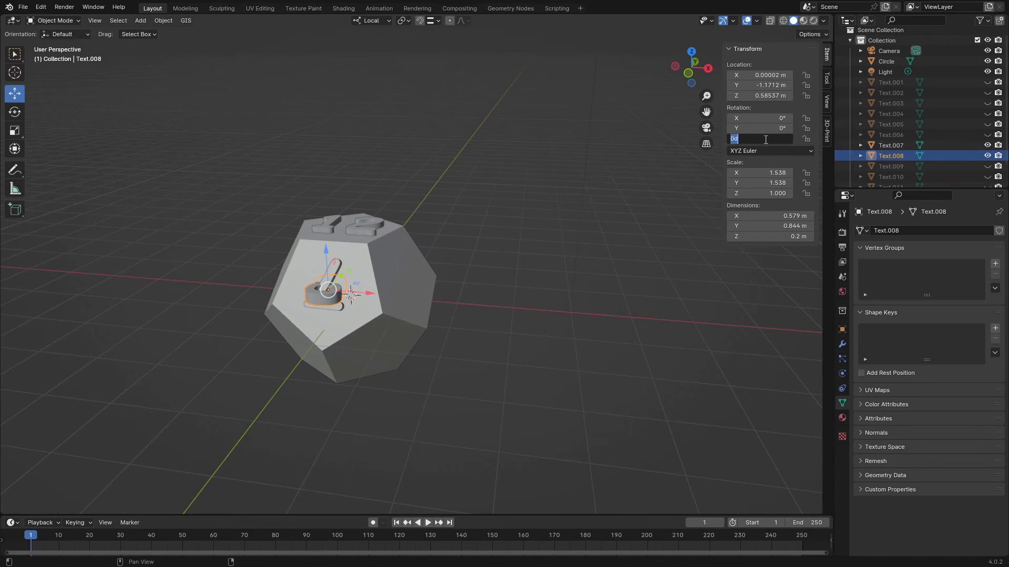
key(Return)
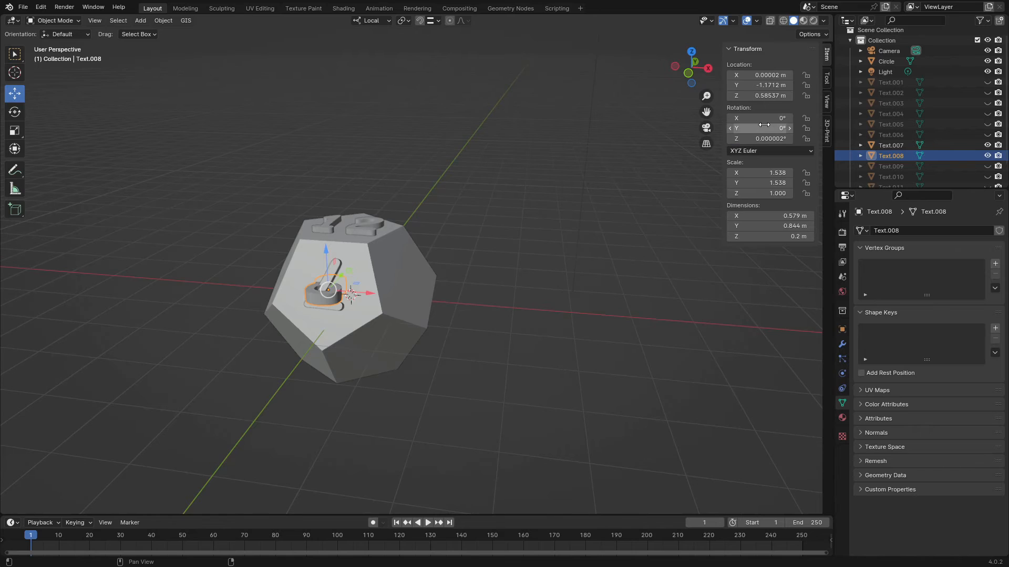
click(763, 126)
key(super+v)
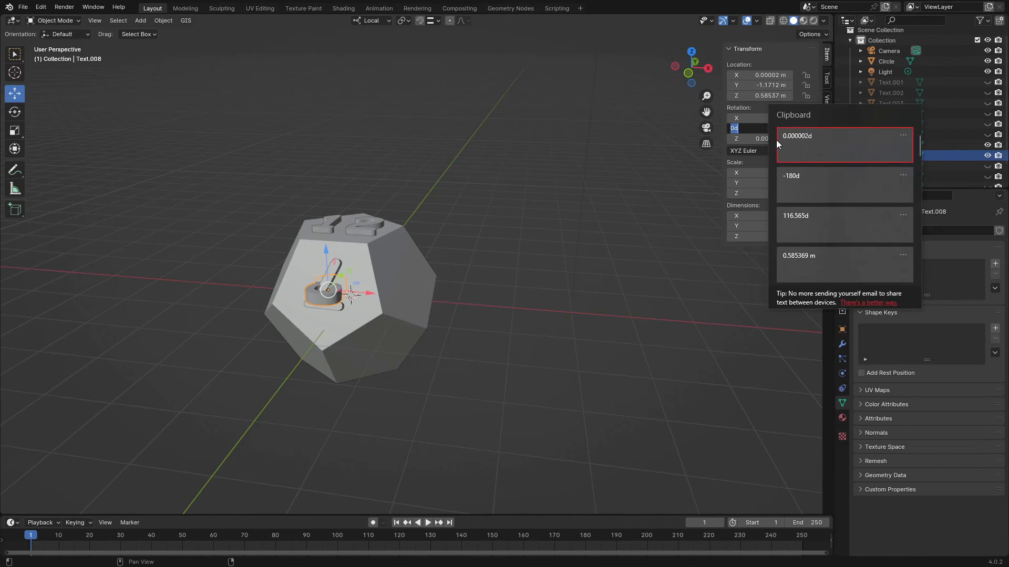
click(854, 191)
key(Return)
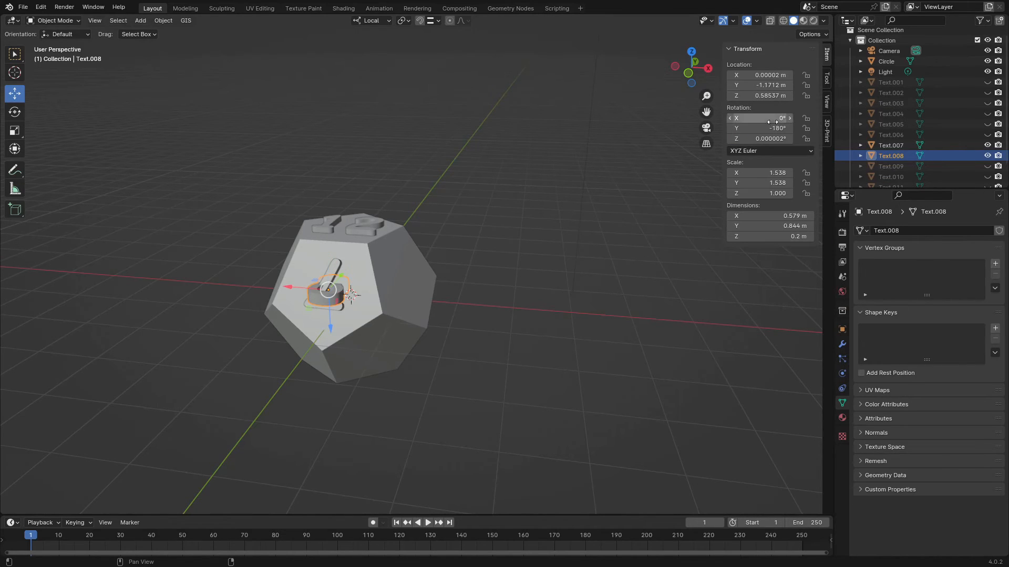
click(772, 120)
key(super+v)
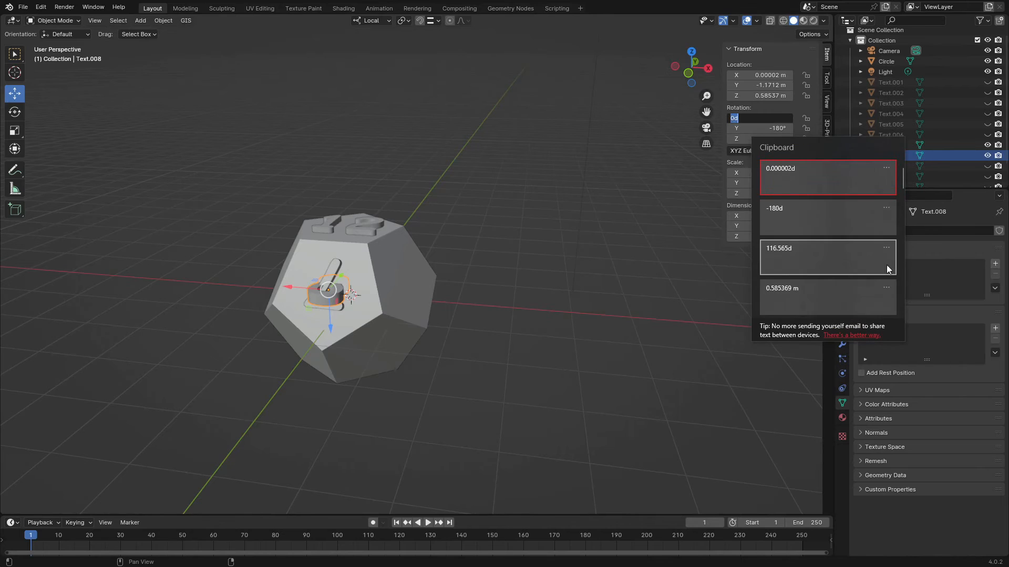
click(824, 261)
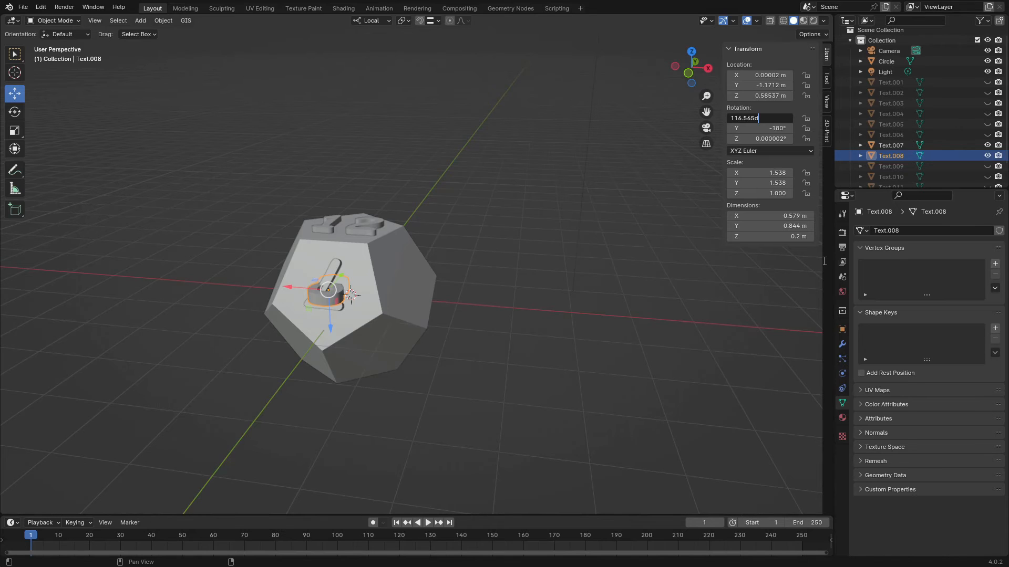
key(Return)
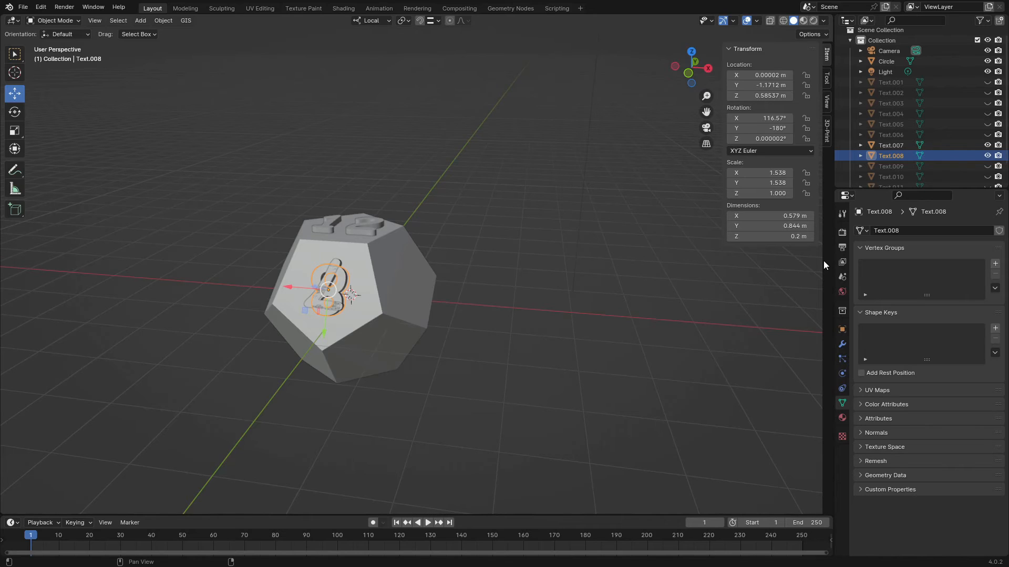
click(761, 118)
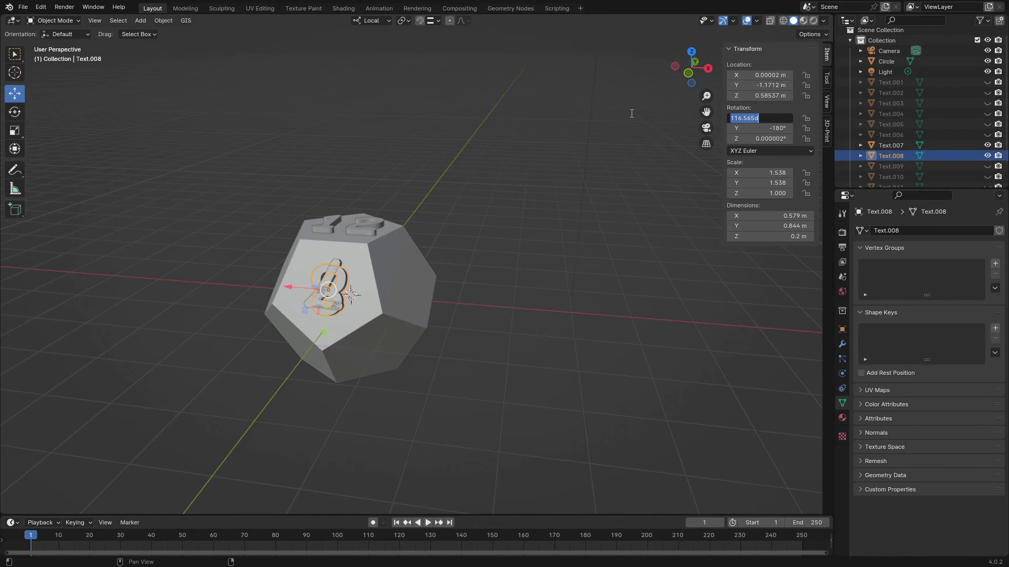
key(Return)
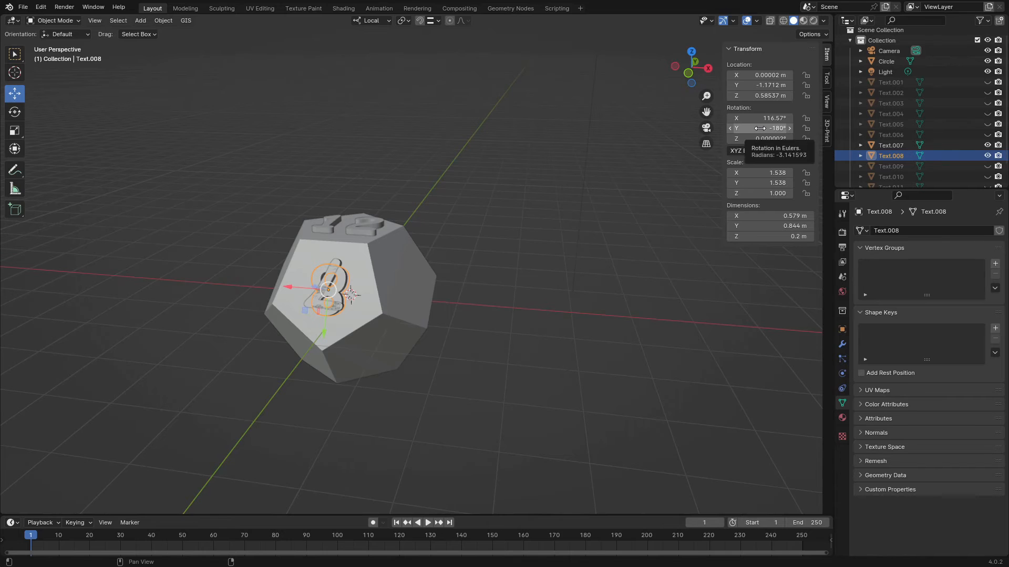
Step: Set the transform pivot point to the 3D Cursor and the transform orientation to Global
middle_drag(228, 382, 348, 333)
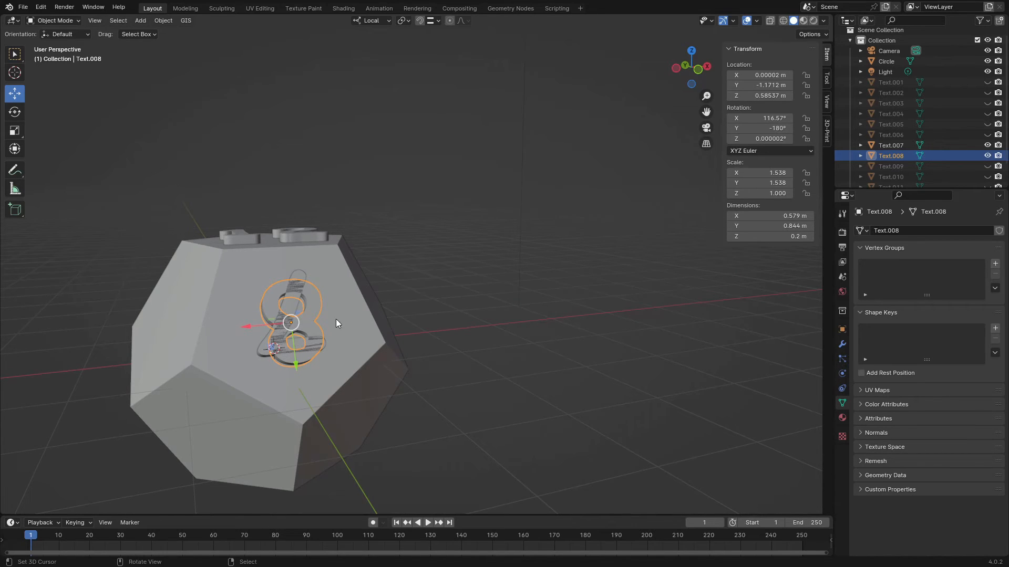
mouse_move(338, 311)
middle_down()
mouse_move(455, 298)
mouse_move(345, 298)
mouse_move(330, 311)
mouse_move(347, 307)
middle_up()
click(404, 21)
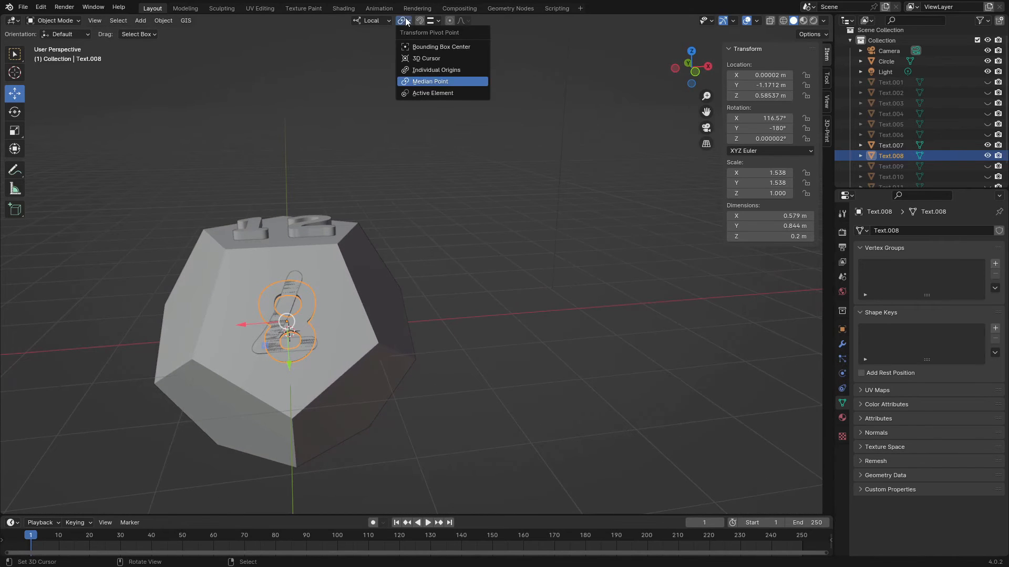
click(445, 58)
middle_drag(332, 258, 421, 314)
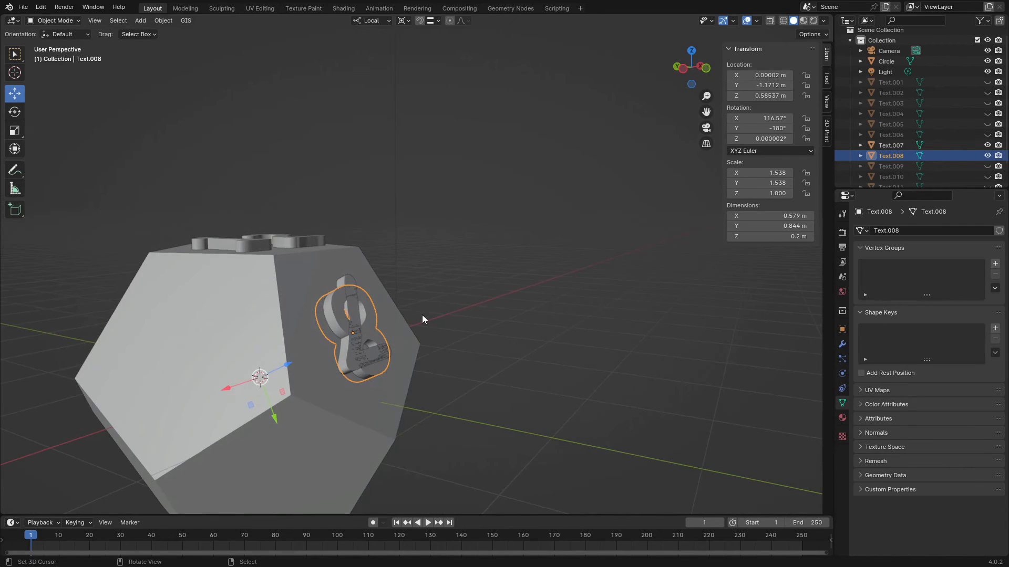
scroll(421, 314, down, 5)
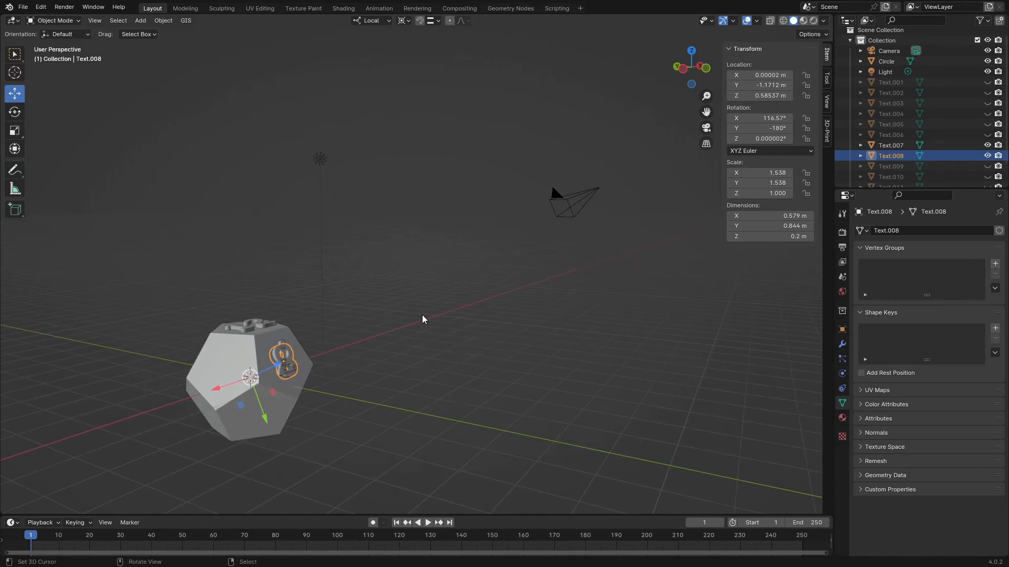
click(371, 21)
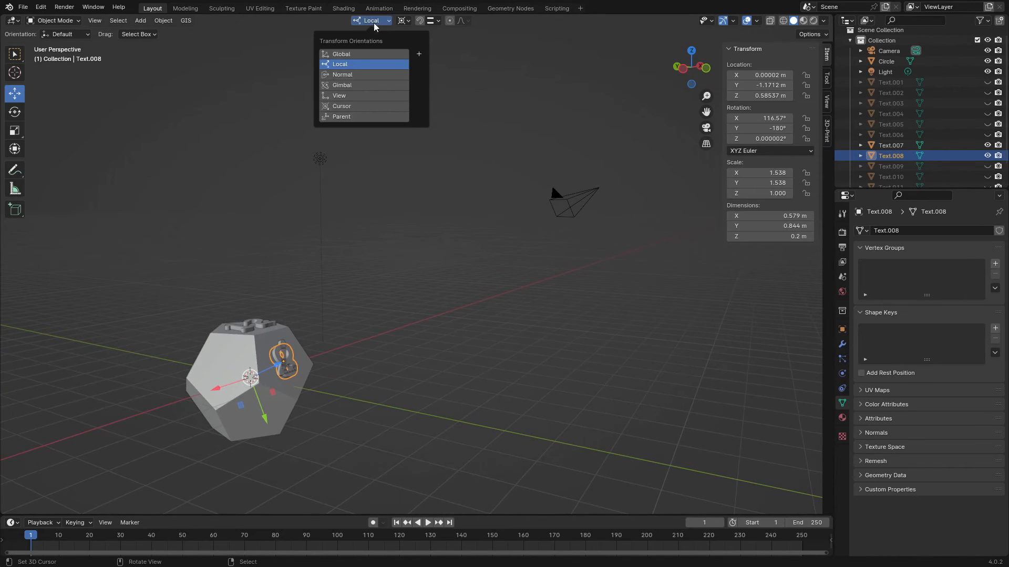
click(369, 55)
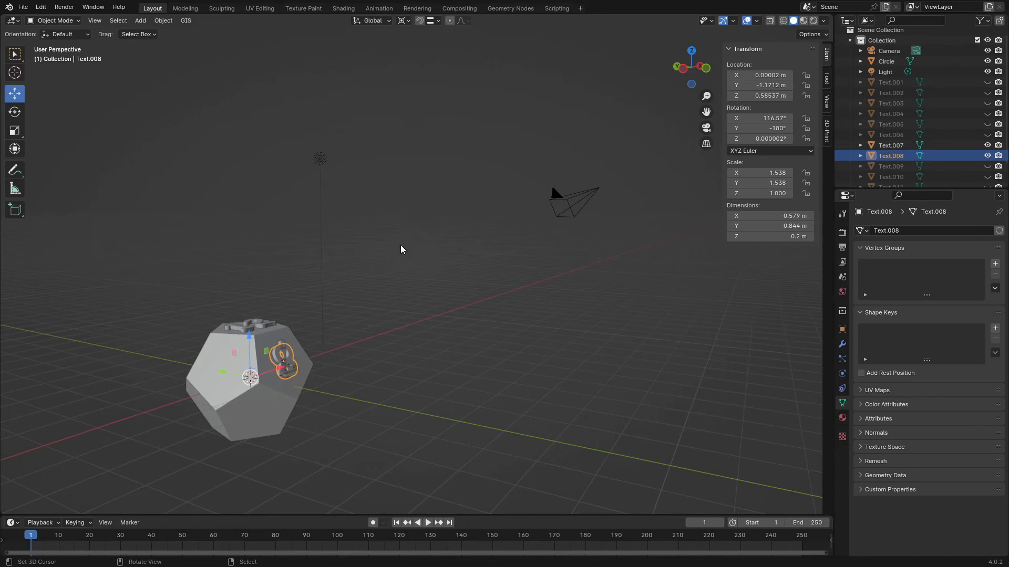
Step: Rotate the number 8 by 72° about the global Z axis around the 3D cursor
middle_drag(402, 347, 344, 339)
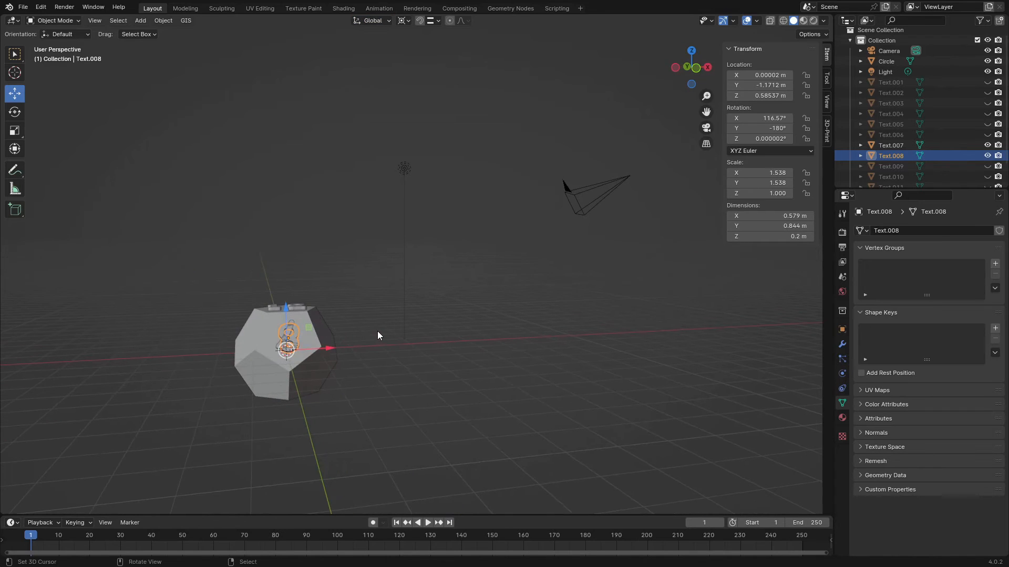
key(r)
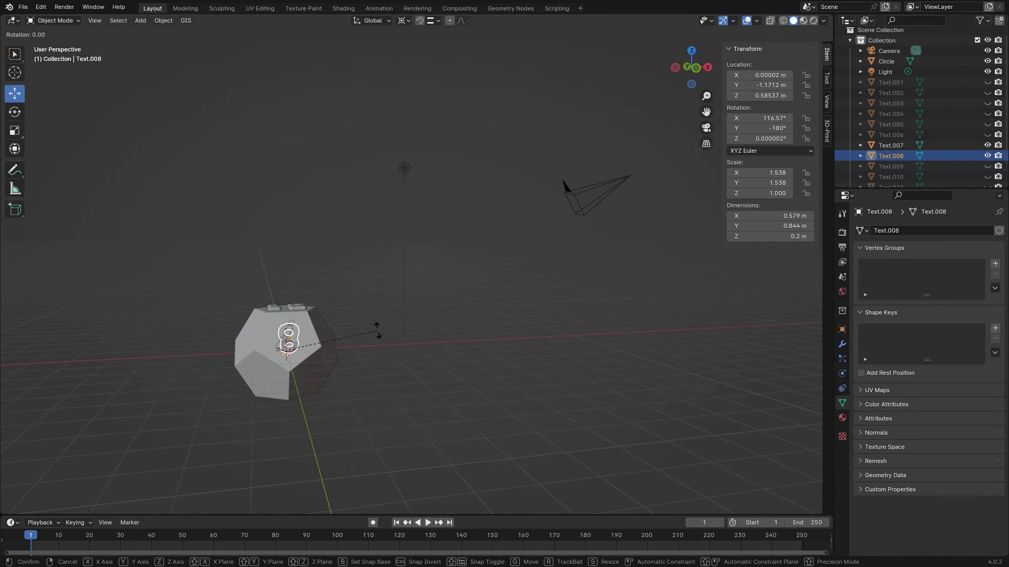
text(72)
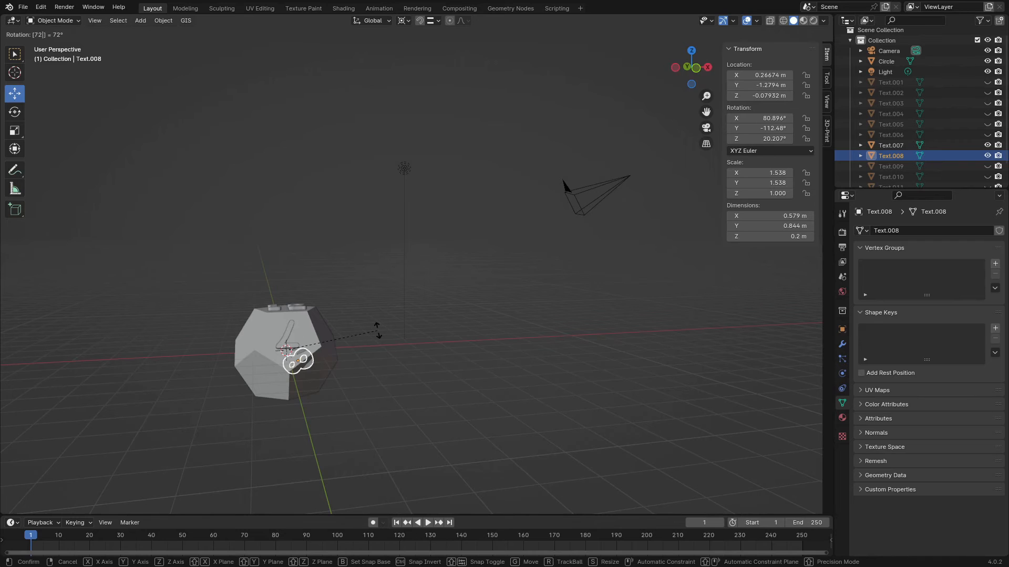
text(z)
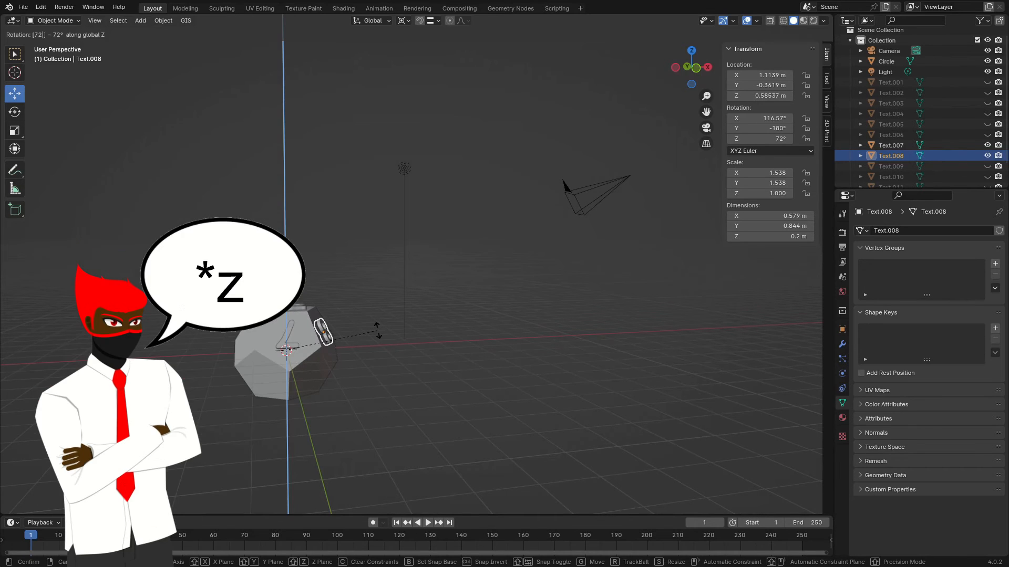
key(Return)
Step: Set the transform pivot point back to Median Point and the transform orientation back to Local
middle_drag(304, 333, 255, 327)
click(405, 21)
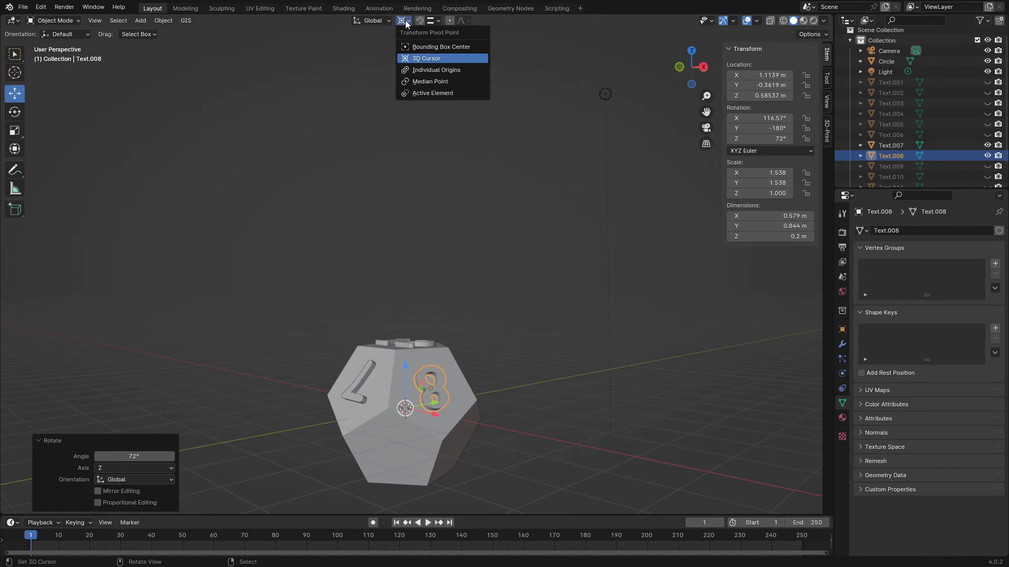
click(439, 81)
click(387, 21)
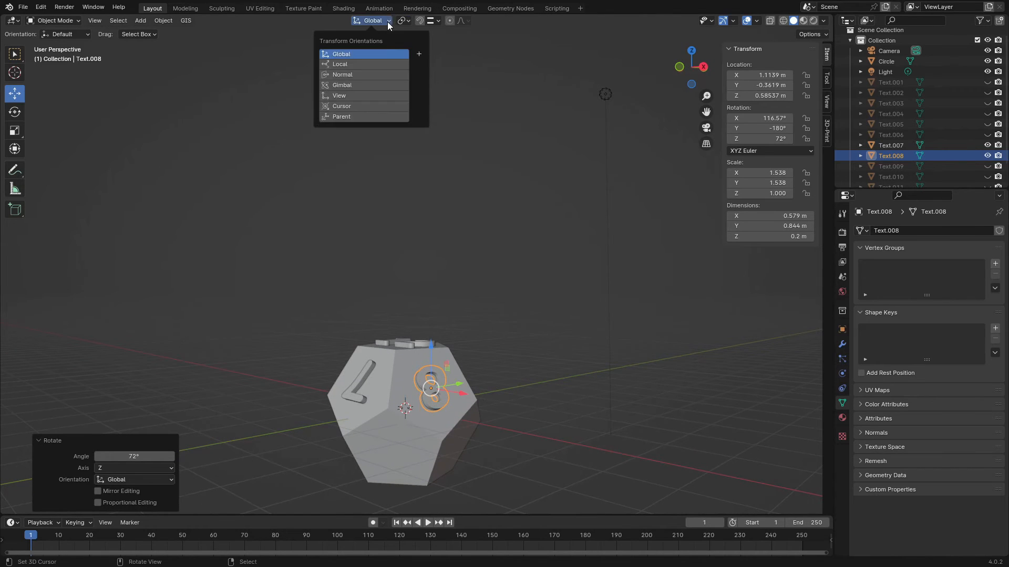
click(365, 66)
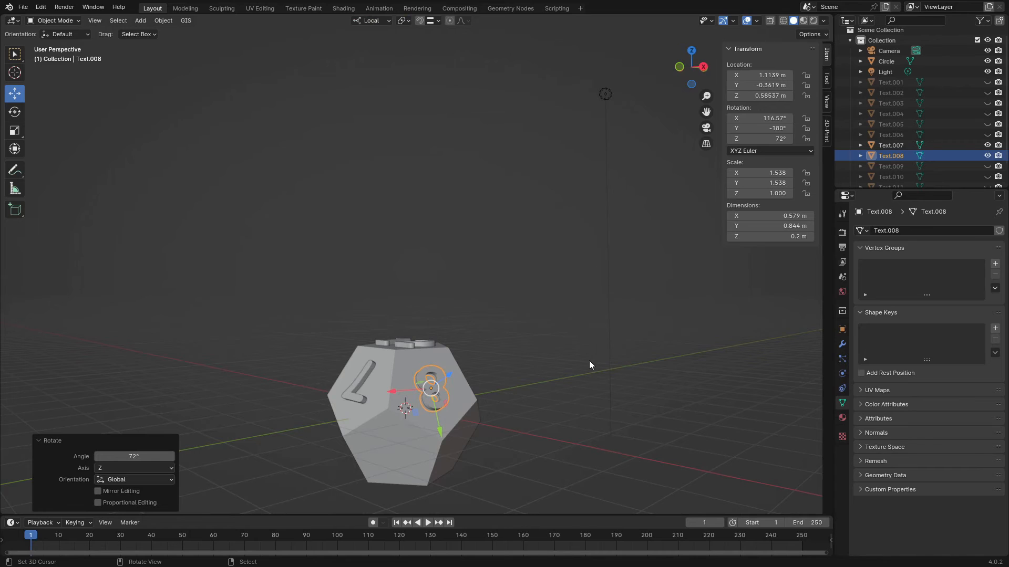
Step: Rotate the number 8 by 72° about its local Z axis on its face
middle_drag(568, 367, 487, 367)
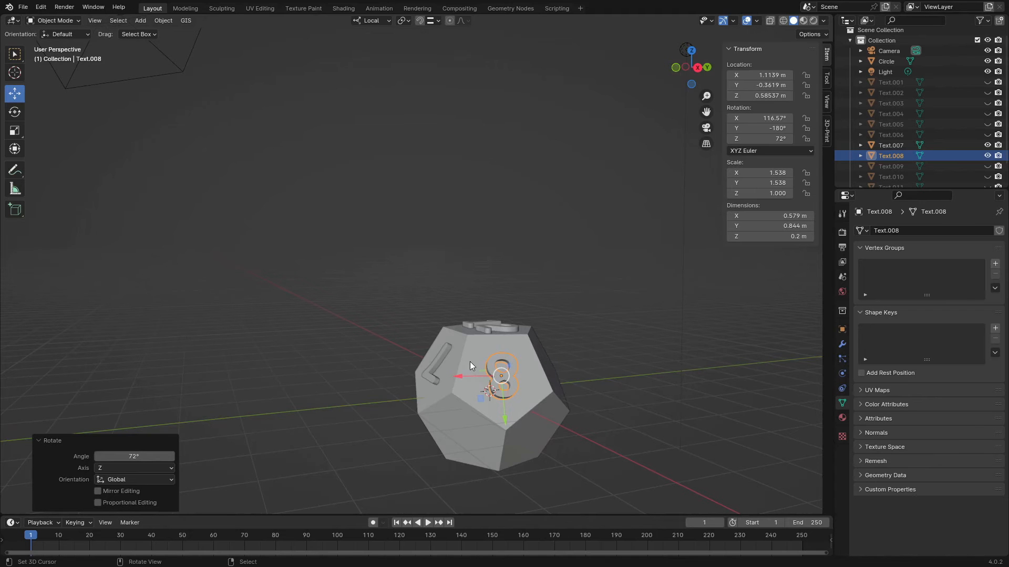
middle_drag(451, 314, 489, 328)
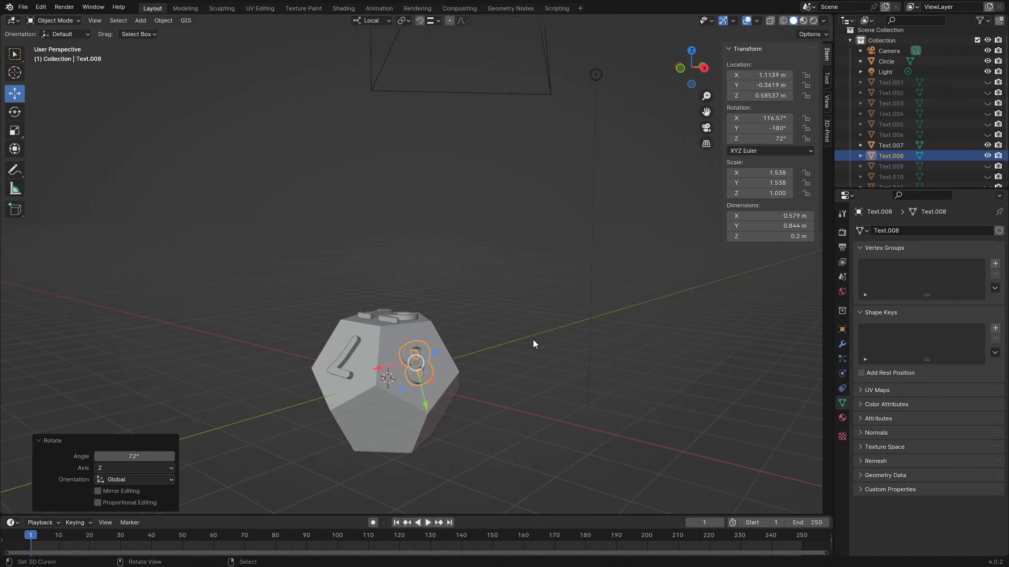
key(r)
key(z)
key(z)
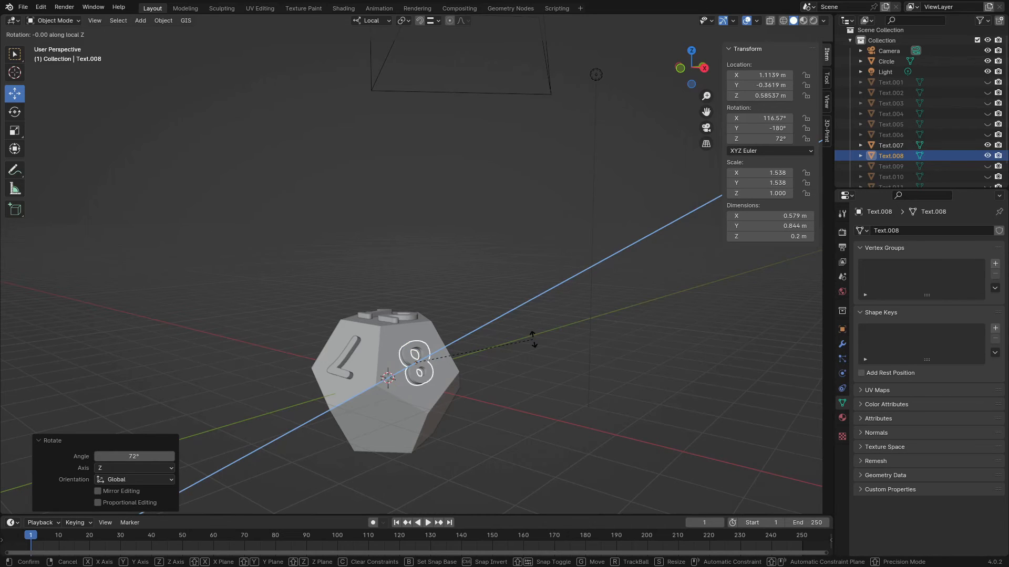
text(-72)
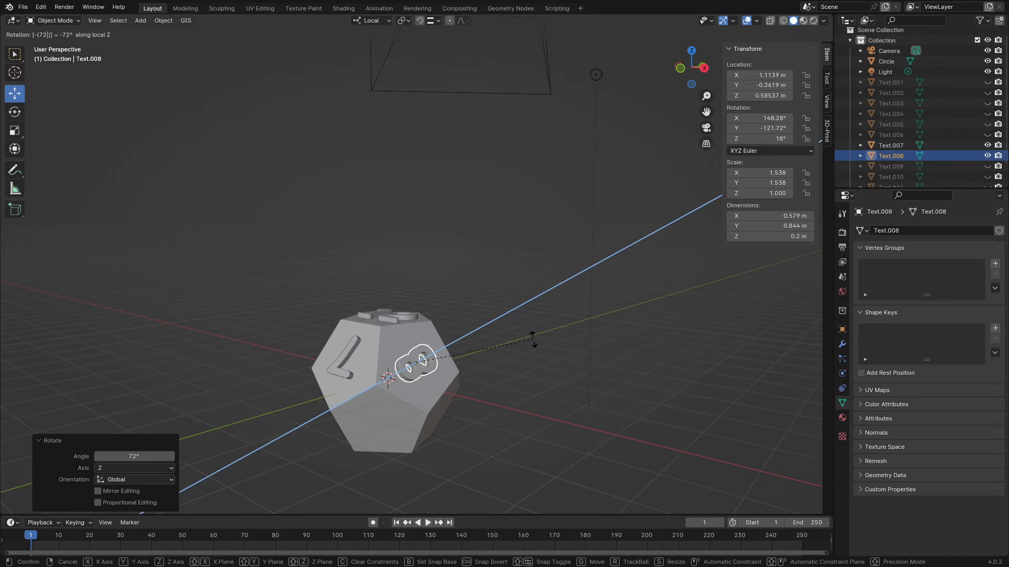
key(minus)
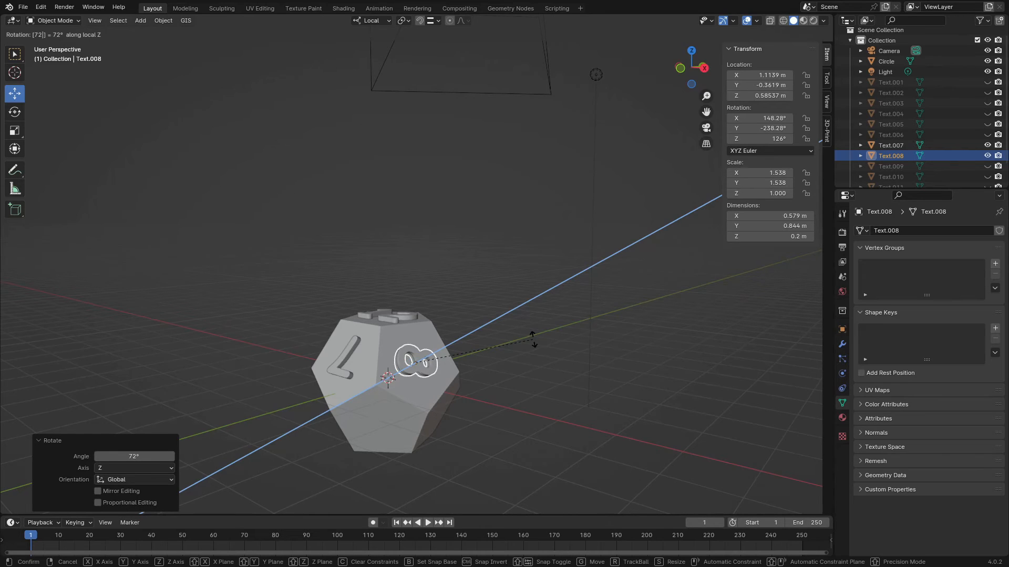
key(Return)
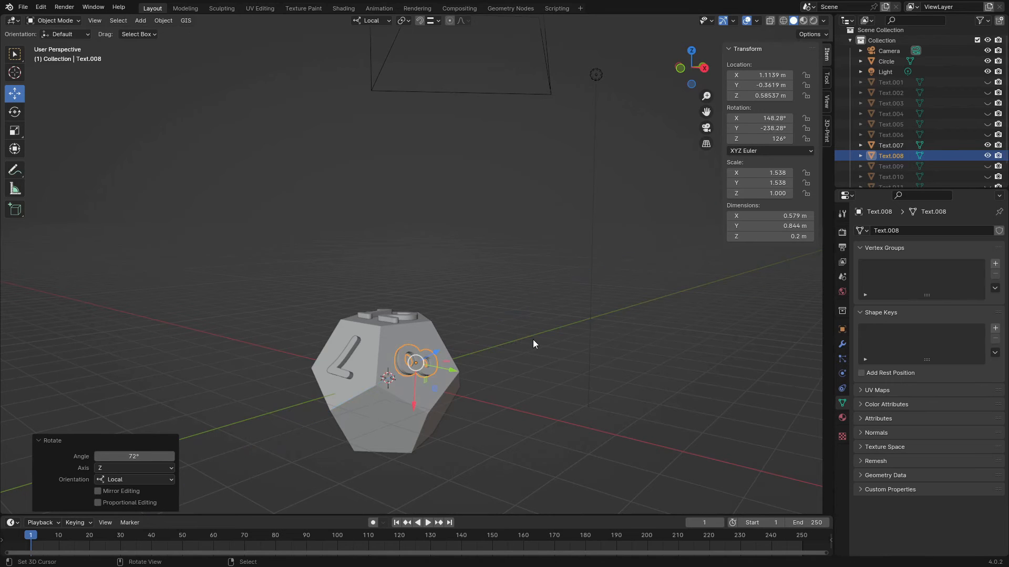
Step: Inspect the number 8 on its face and save the d12.blend file
middle_drag(532, 339, 766, 200)
scroll(394, 405, up, 4)
middle_drag(374, 317, 574, 290)
scroll(573, 291, down, 1)
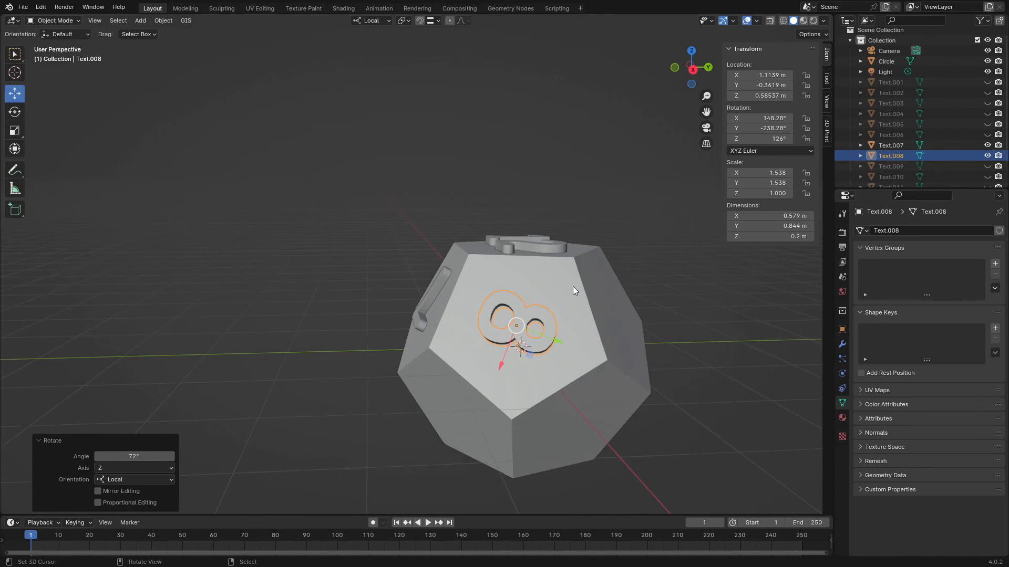
key(shift+s)
key(ctrl+s)
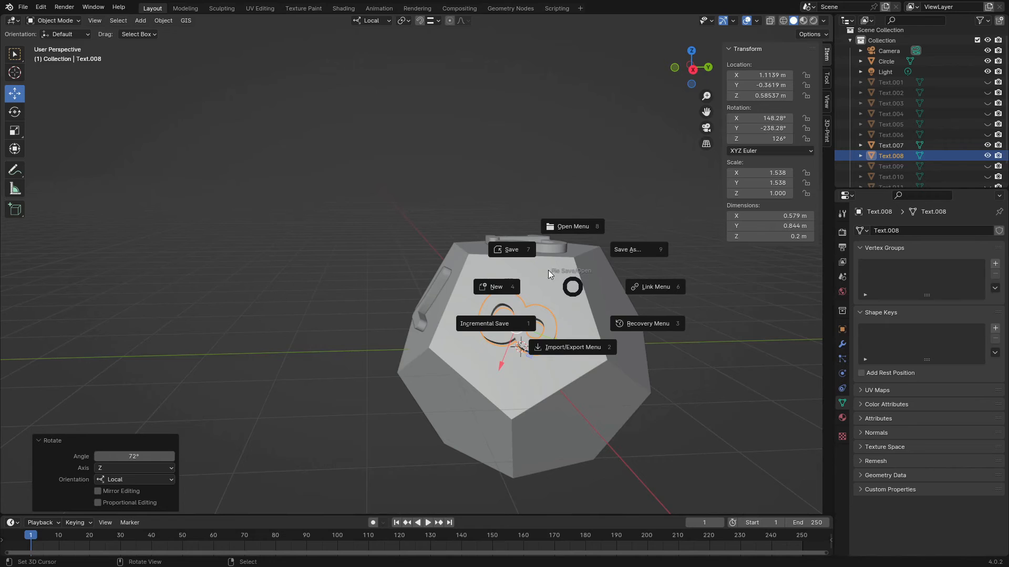
click(516, 250)
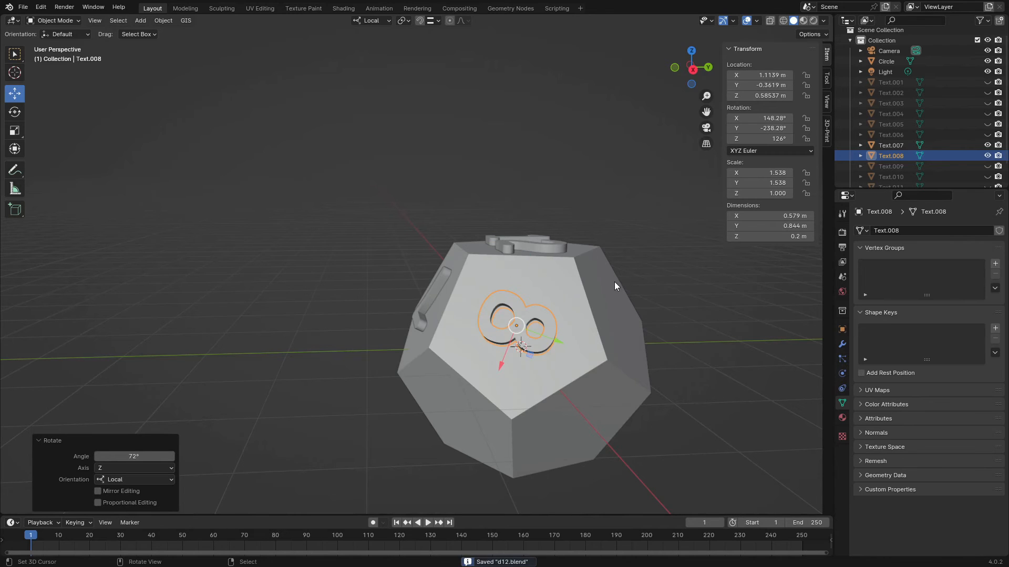
Step: Unhide the number 1 (Text.001) and select it
scroll(553, 294, down, 2)
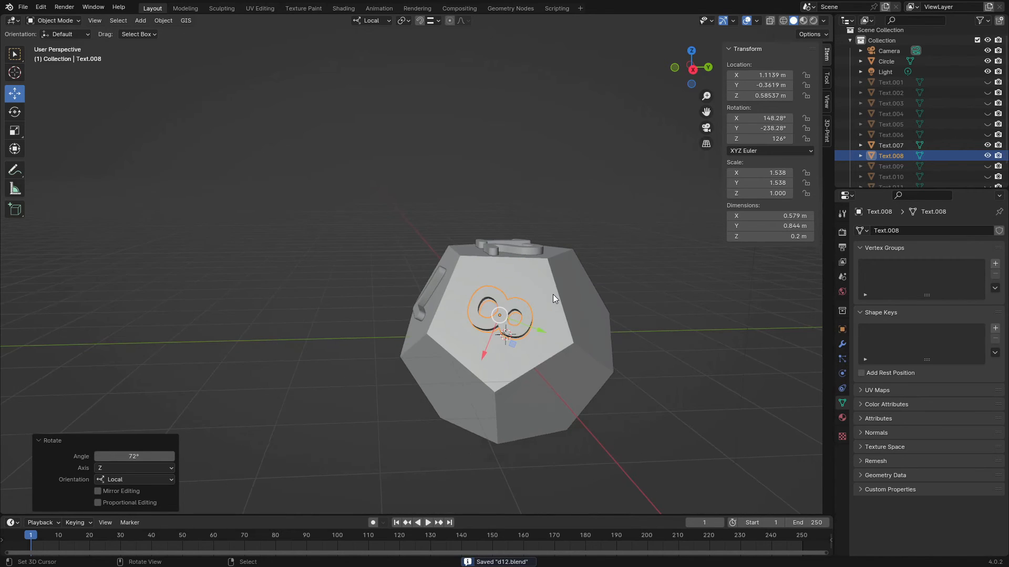
scroll(552, 294, down, 2)
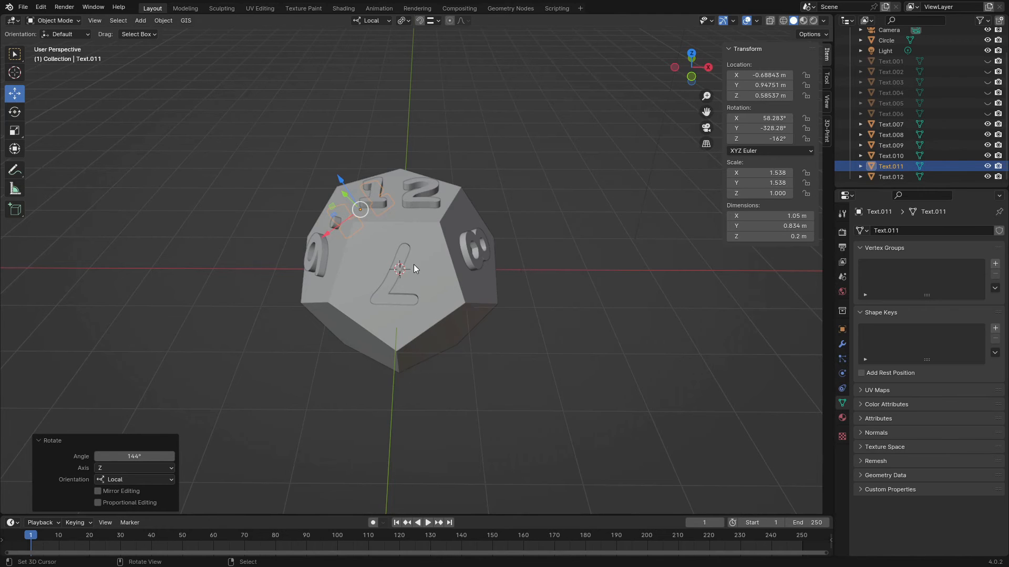
middle_drag(414, 263, 436, 265)
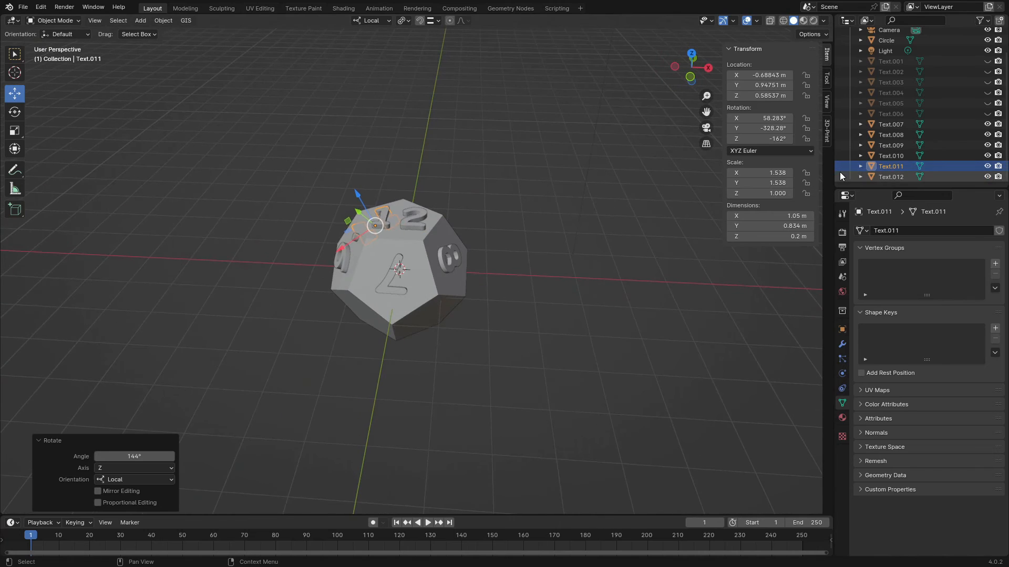
click(987, 61)
click(944, 61)
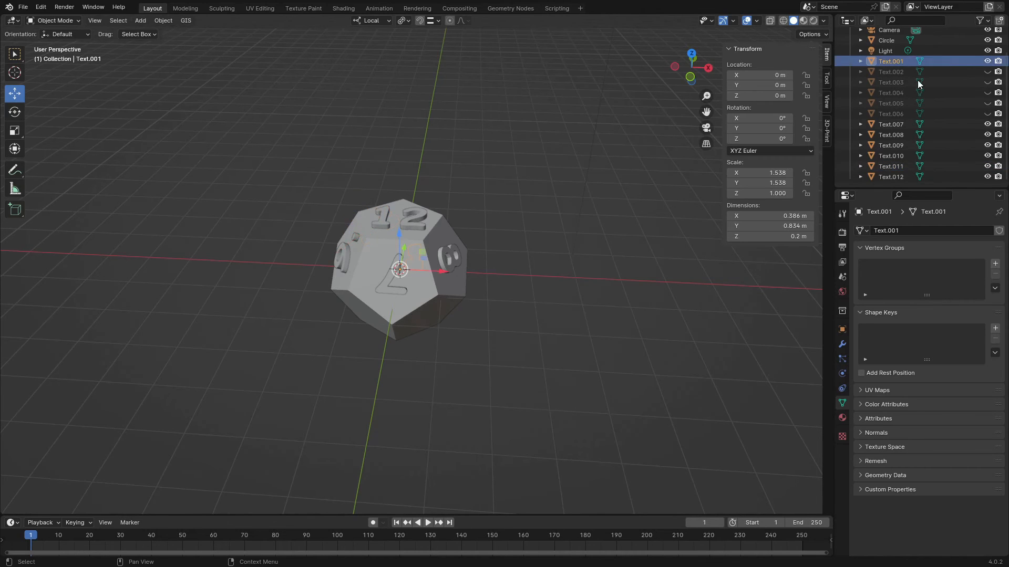
Step: Set the number 1's origin to its geometry
scroll(583, 275, down, 1)
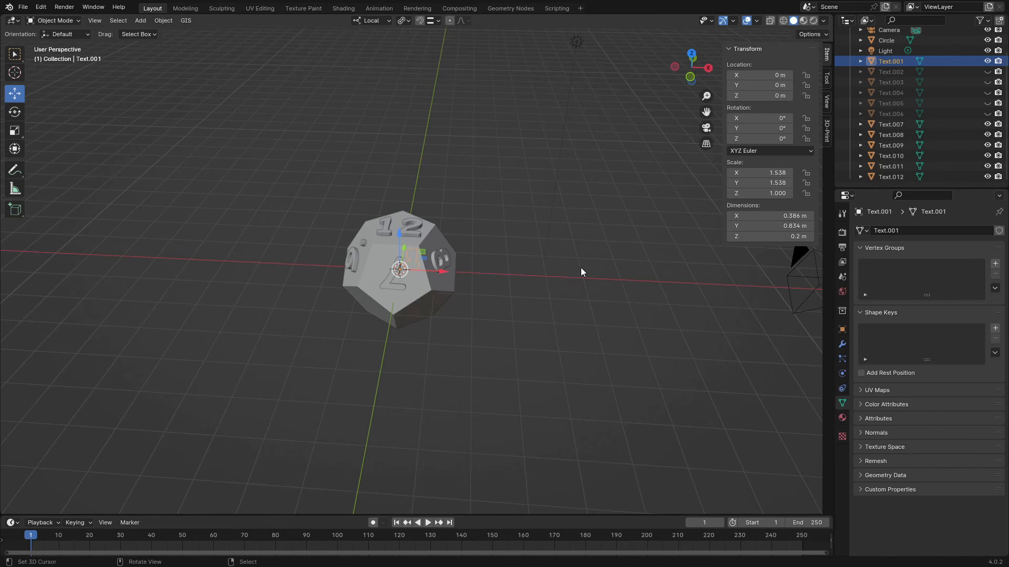
middle_drag(470, 235, 470, 303)
middle_drag(392, 302, 480, 295)
middle_drag(367, 302, 477, 298)
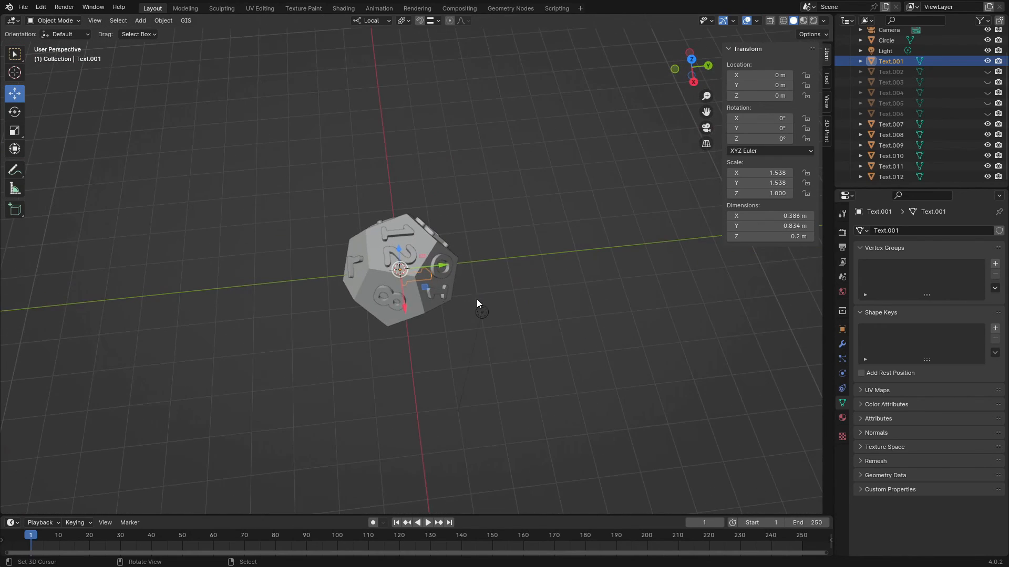
middle_drag(380, 300, 476, 332)
scroll(476, 332, up, 3)
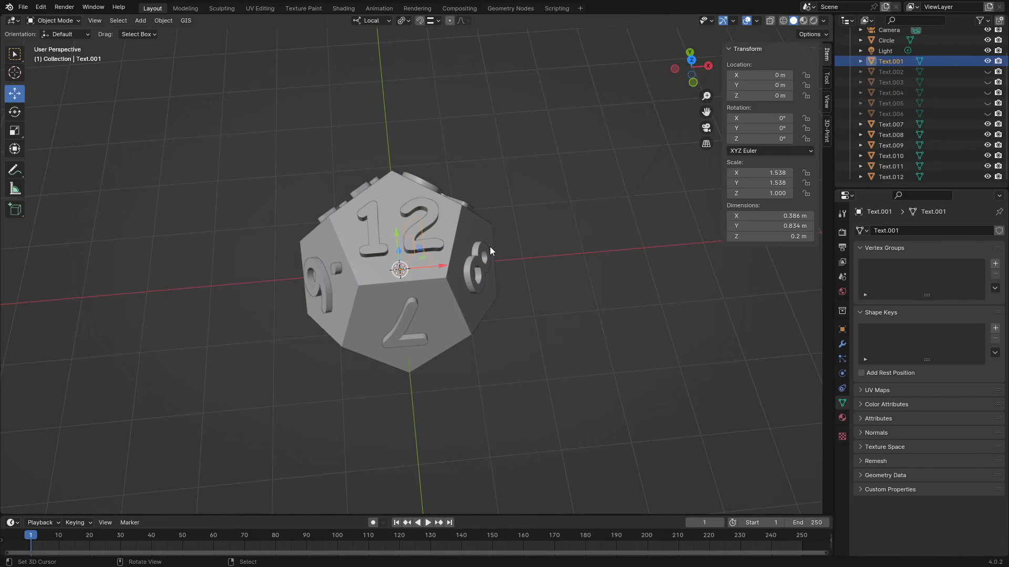
key(F3)
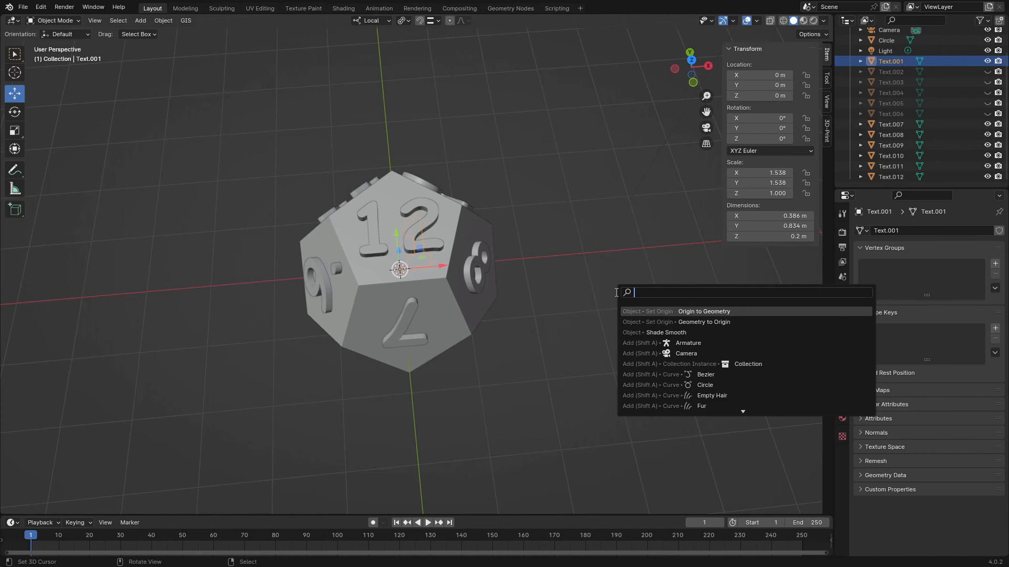
key(Return)
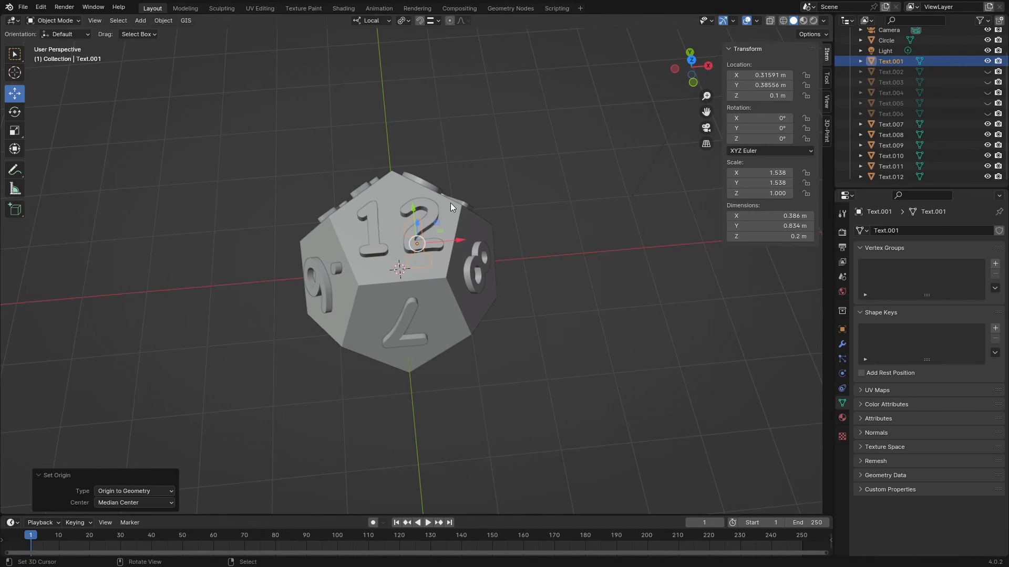
Step: Set the number 1's location to X 0 m, Y 0 m and Z 1.310035 m
click(434, 212)
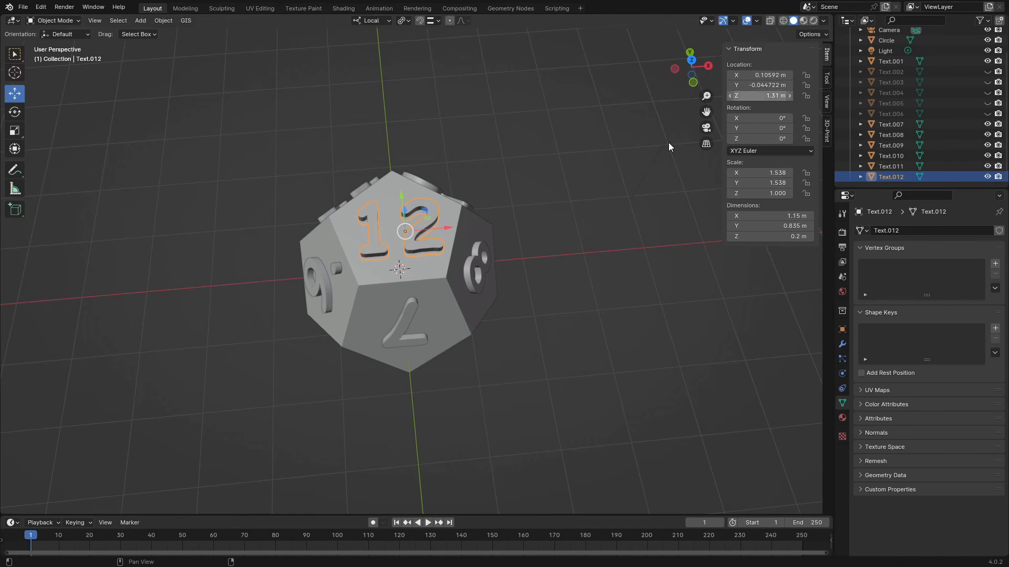
click(418, 278)
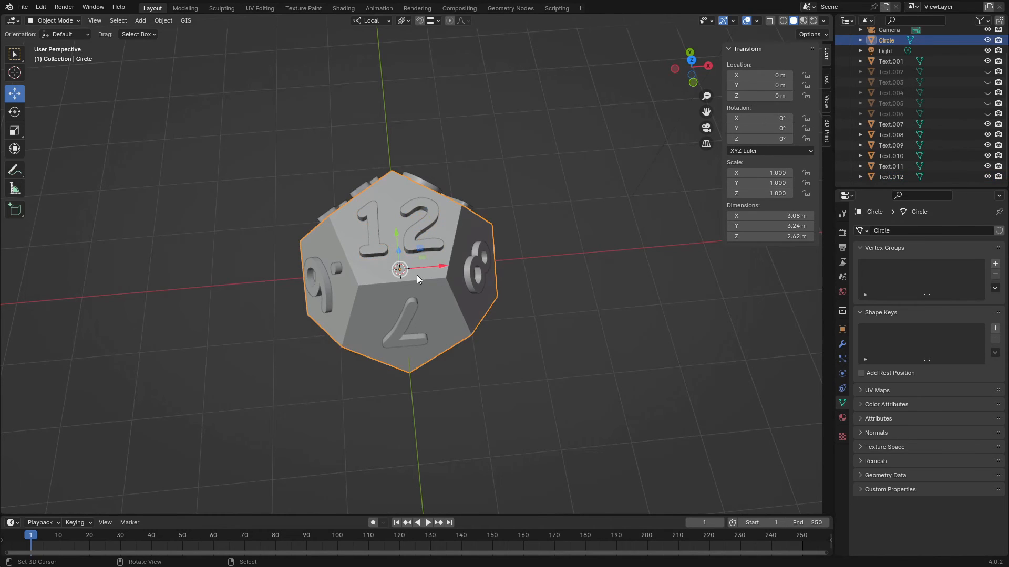
click(898, 62)
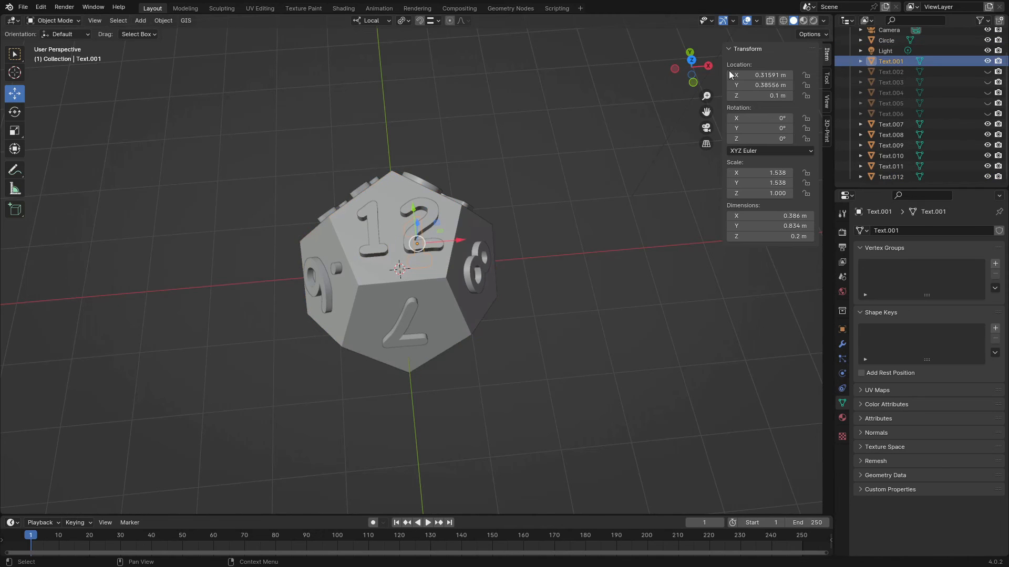
click(769, 75)
text(0)
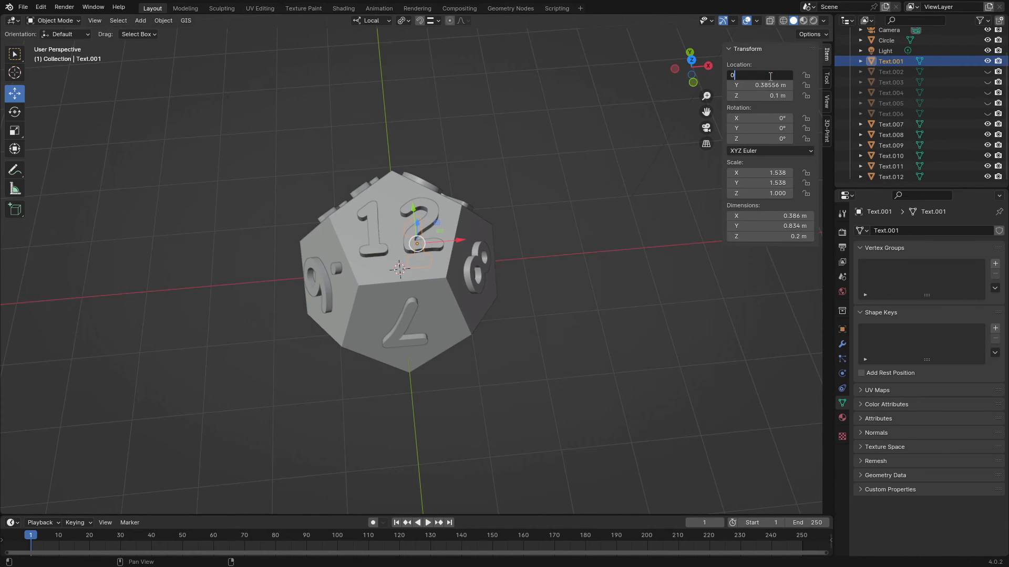
key(Return)
click(769, 86)
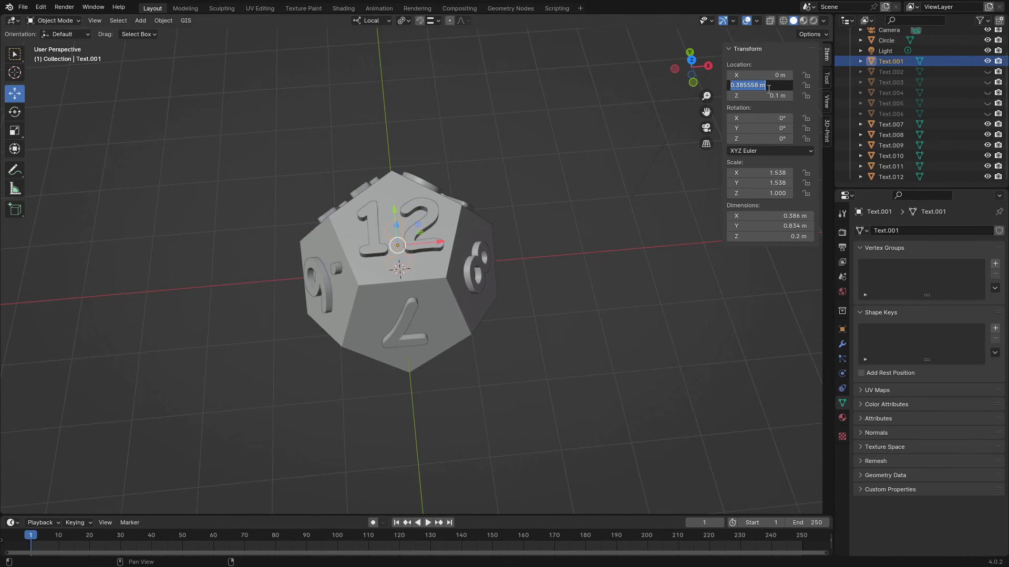
text(0)
key(Return)
click(767, 95)
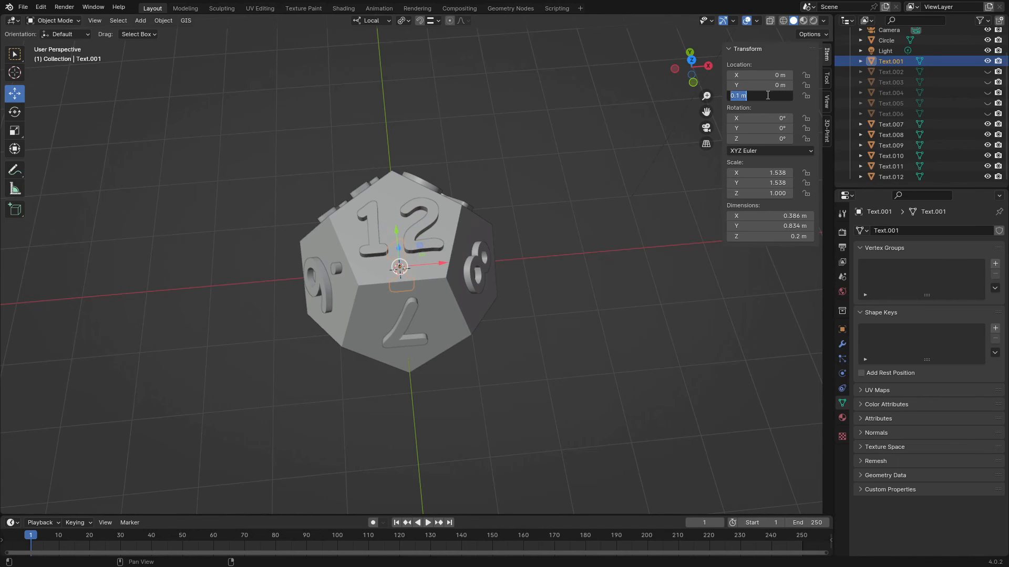
text(1.310035)
key(Return)
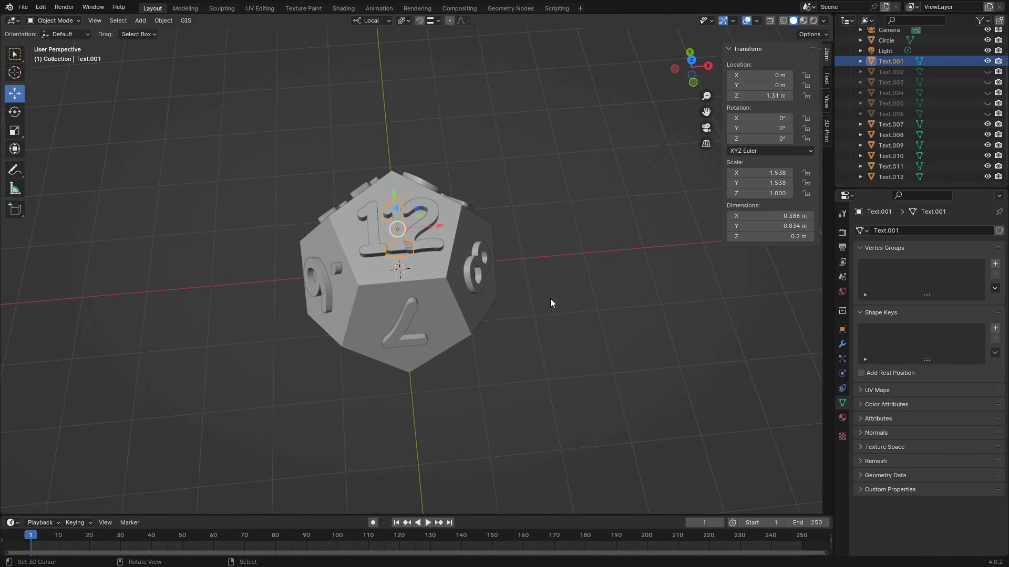
Step: Move the number 1 on the 12's face along its local X axis by about -0.019 m
scroll(484, 283, up, 4)
scroll(462, 263, down, 4)
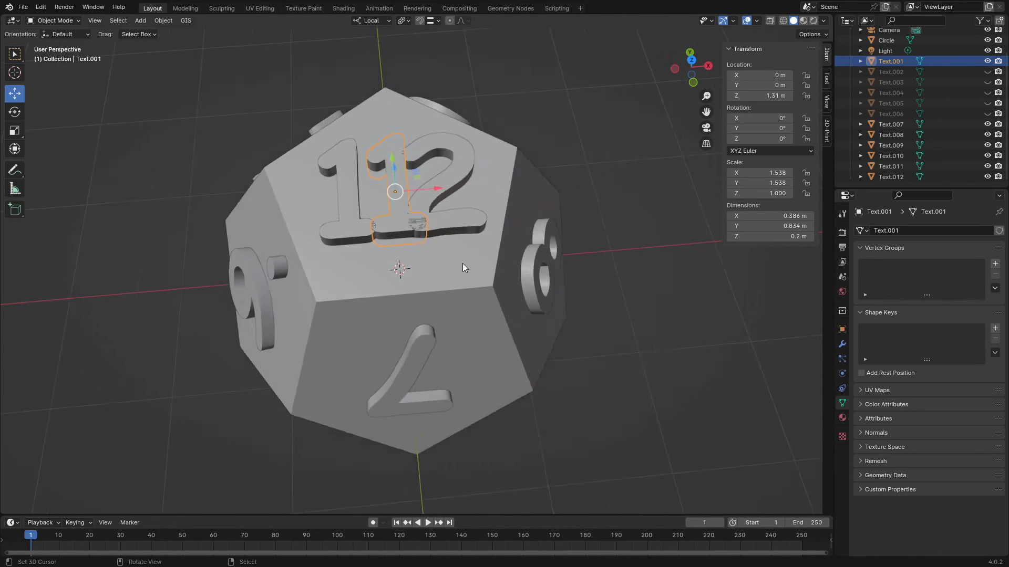
scroll(462, 267, up, 2)
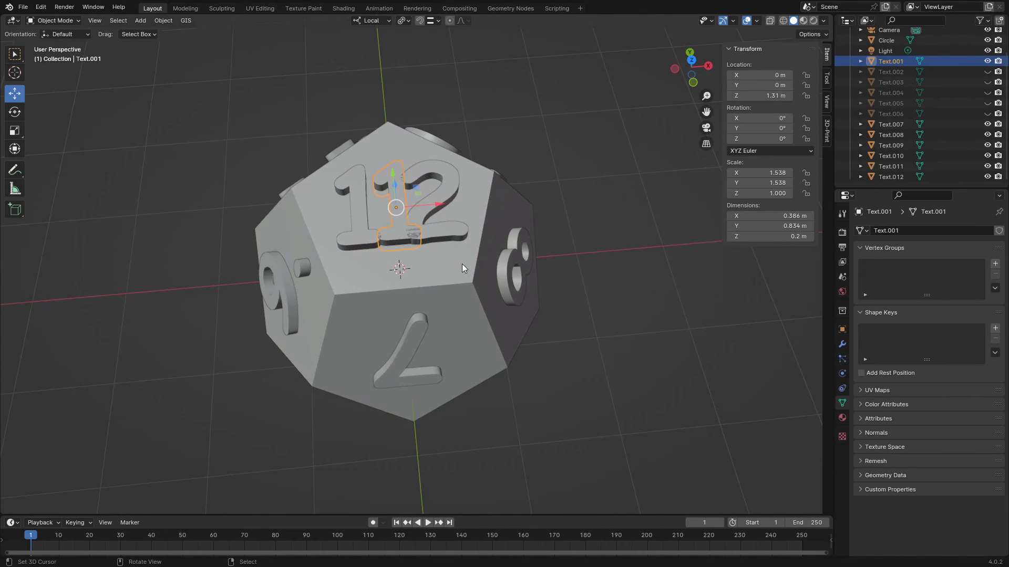
click(404, 348)
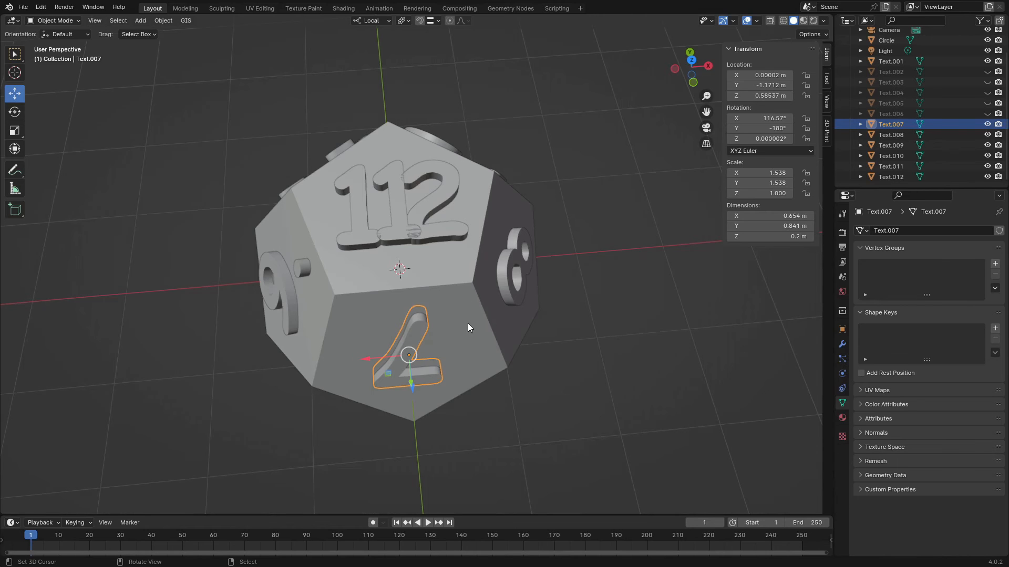
scroll(468, 323, up, 1)
scroll(467, 326, down, 1)
middle_drag(467, 326, 388, 260)
click(393, 141)
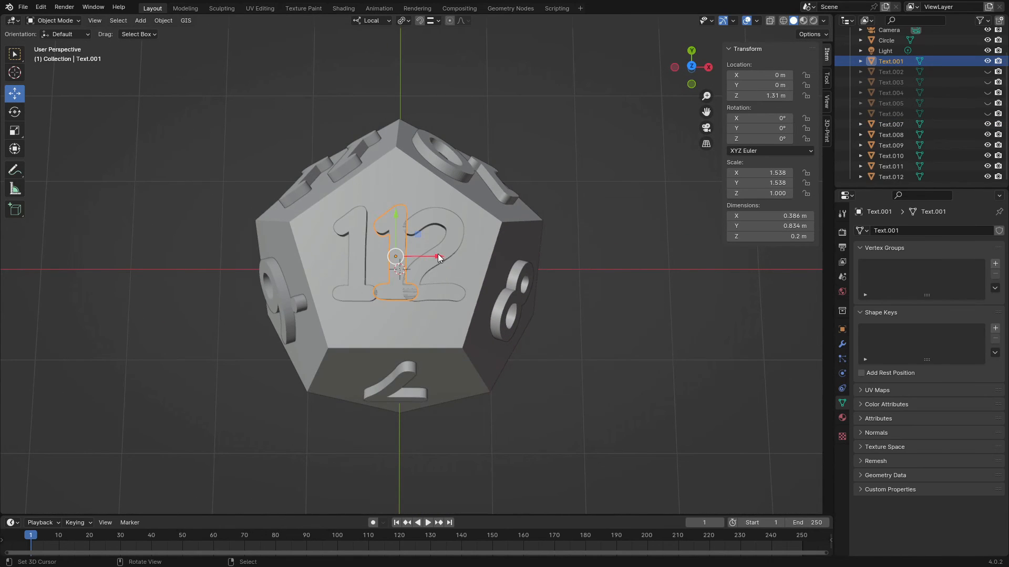
drag(439, 260, 433, 256)
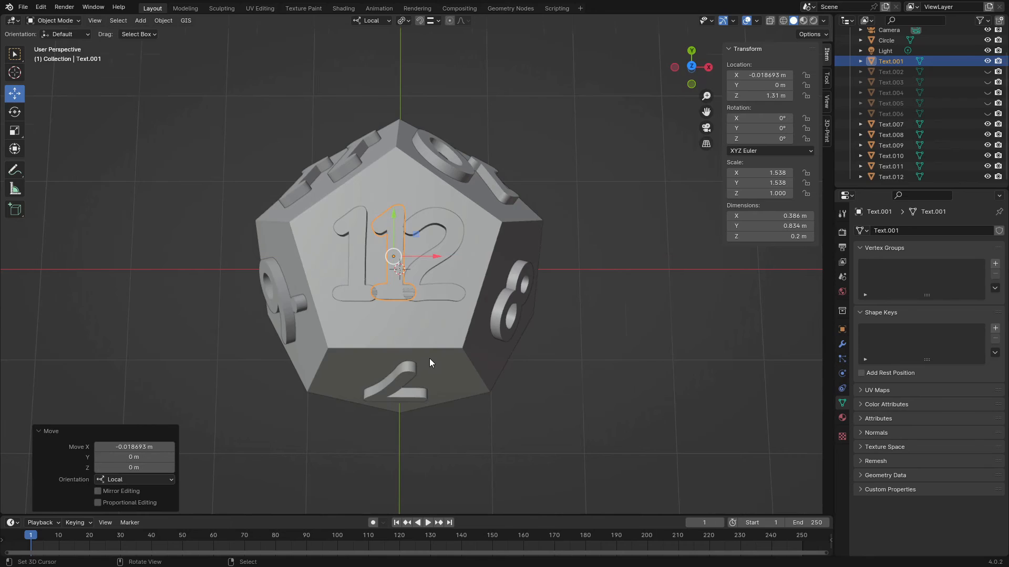
Step: Check the median coordinates of the die face carrying the number 7, and reselect the number on the top face
middle_drag(430, 358, 443, 289)
click(450, 285)
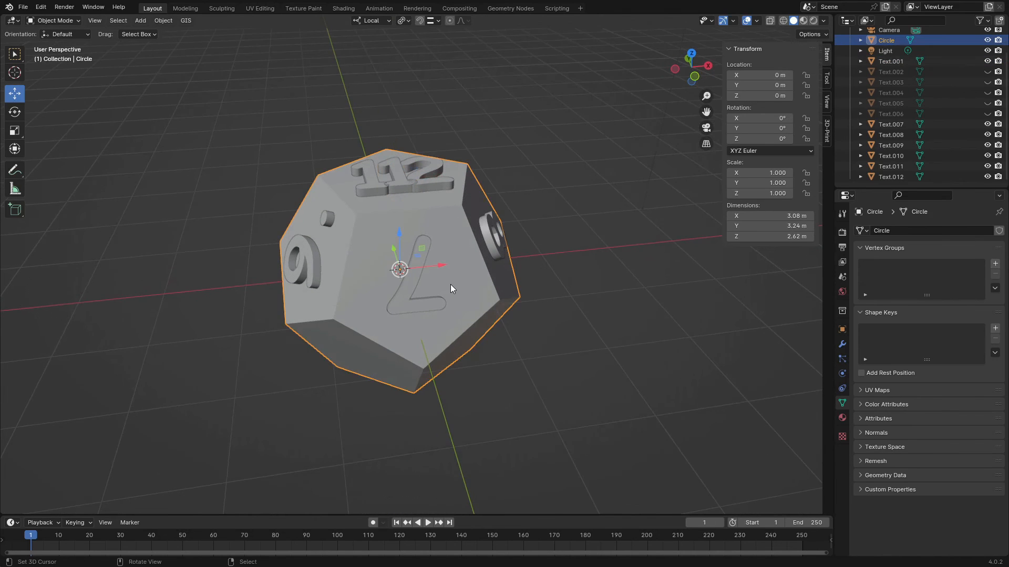
key(Tab)
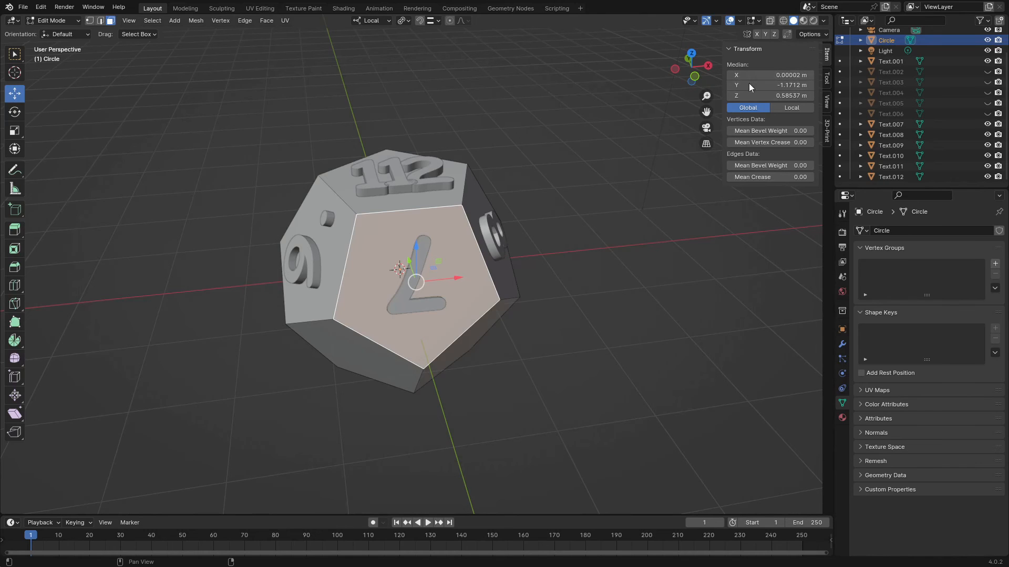
key(Tab)
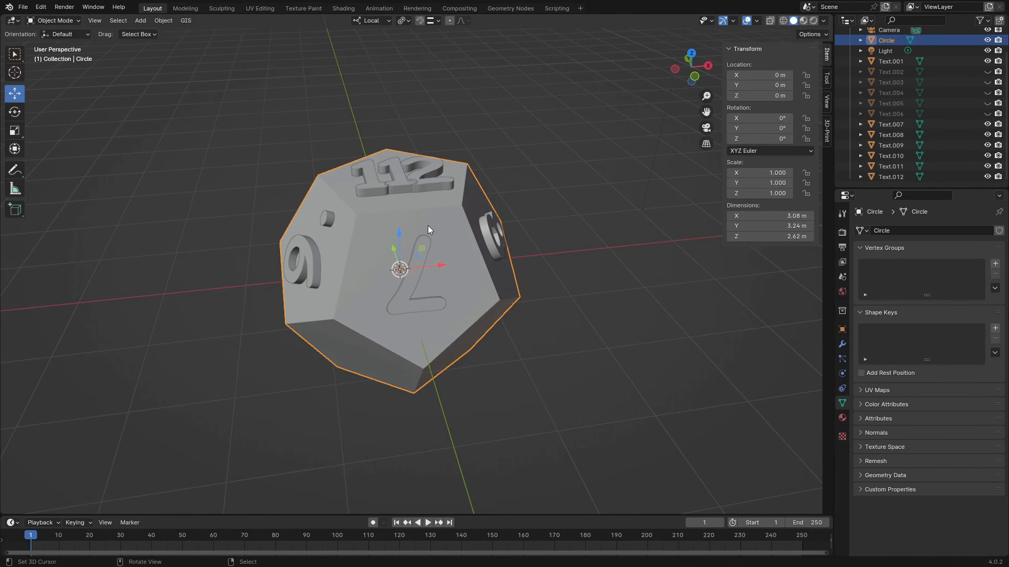
click(402, 188)
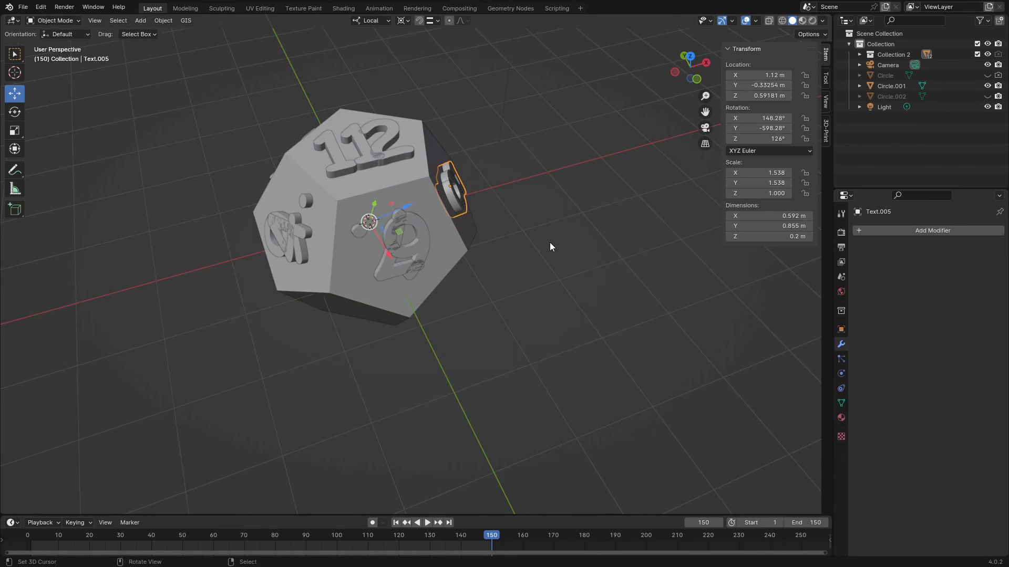
Step: Select the numbers 1, 7 and 4 together and examine how the numbers overlap on the upper faces
scroll(466, 245, up, 3)
middle_drag(465, 245, 499, 198)
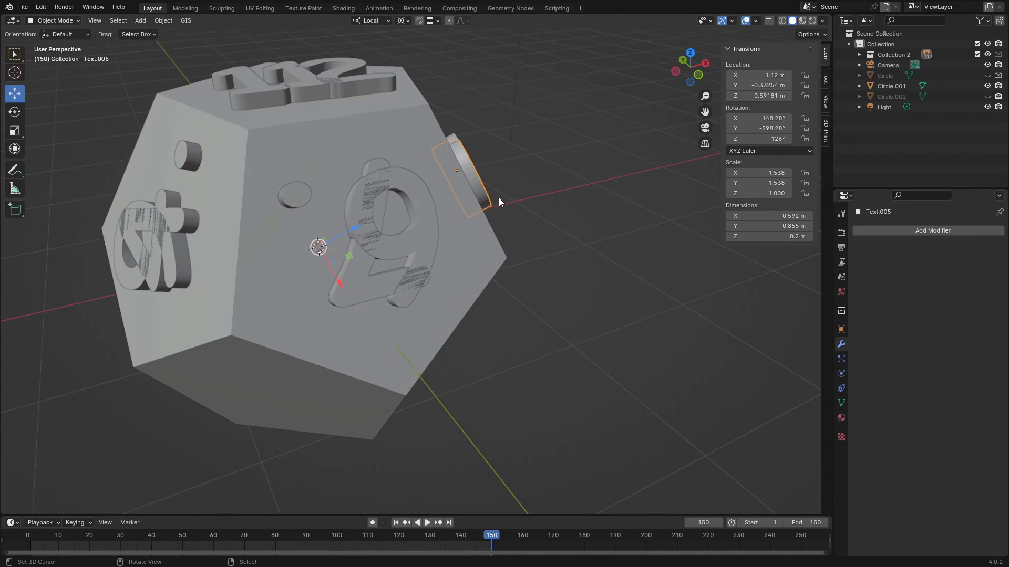
click(297, 80)
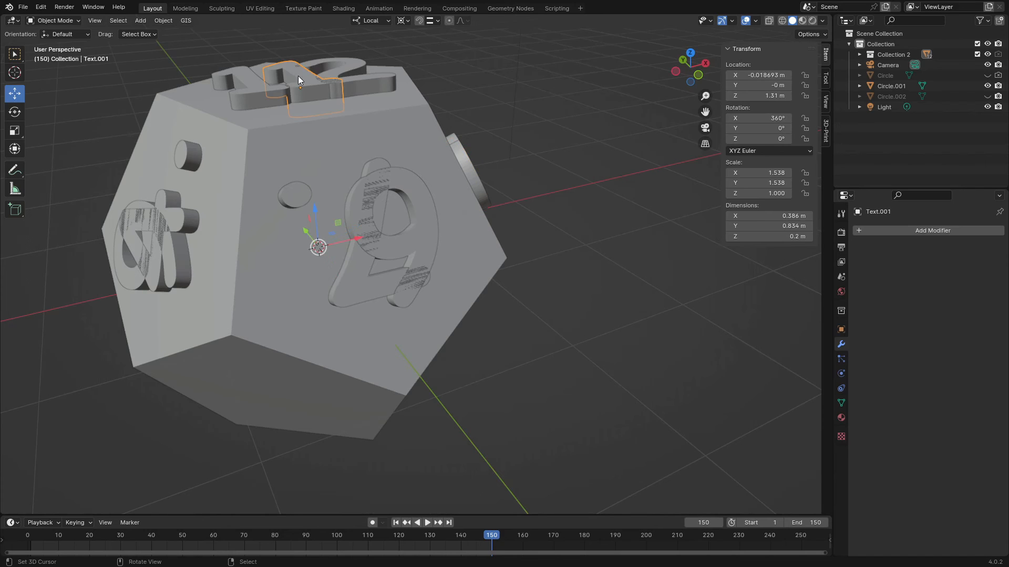
shift+click(358, 273)
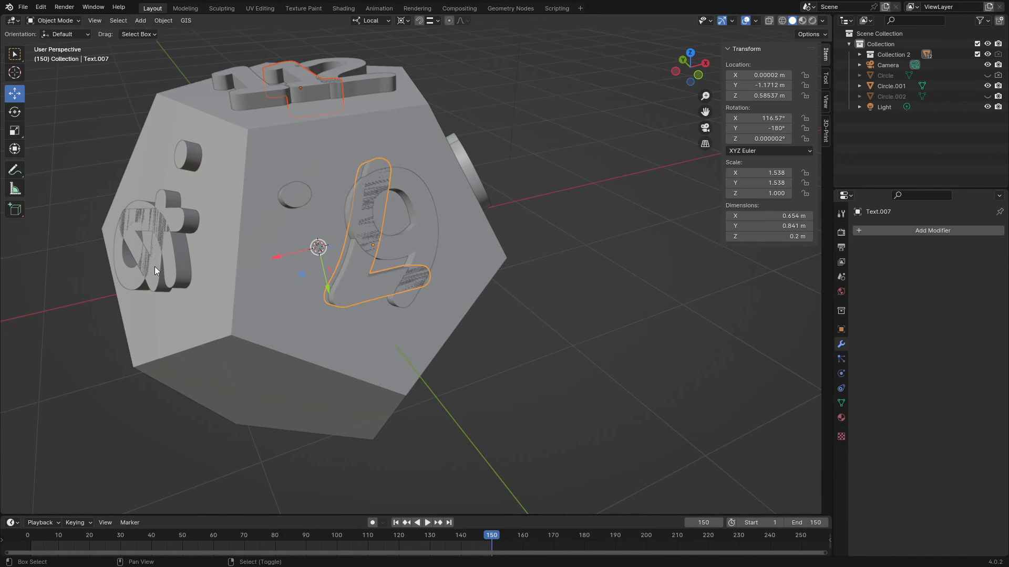
middle_drag(180, 264, 209, 286)
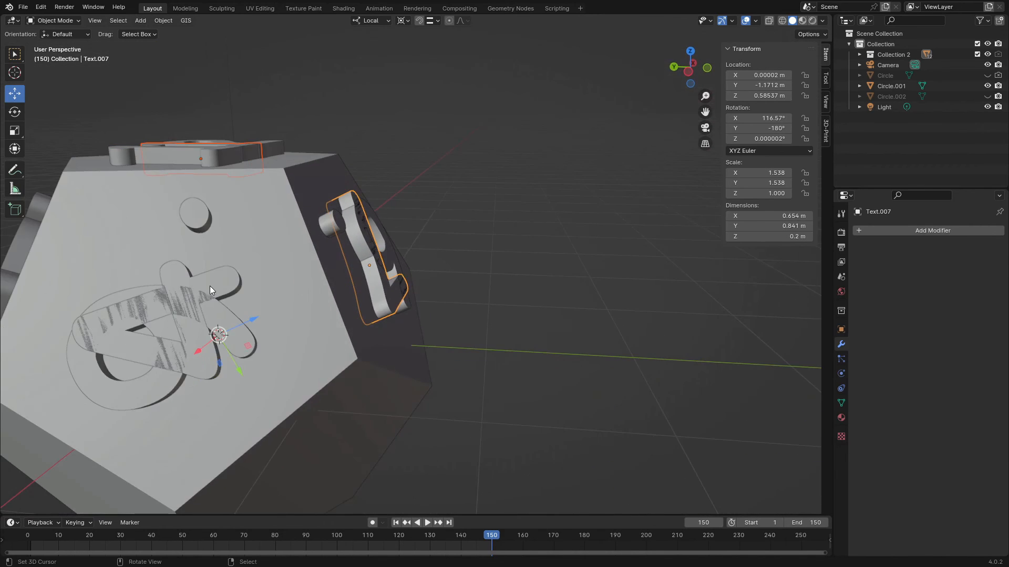
shift+click(210, 286)
middle_drag(330, 260, 263, 258)
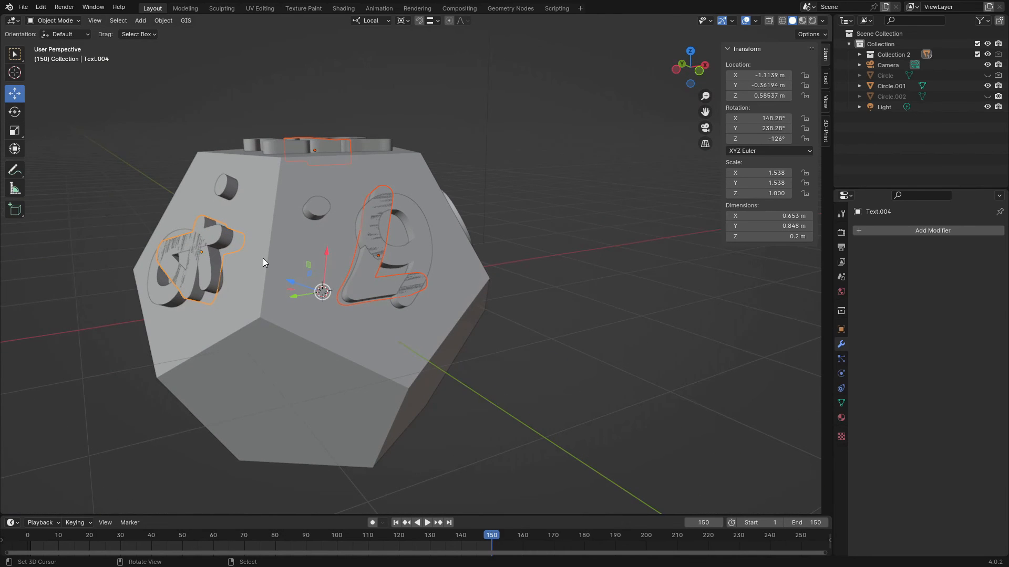
scroll(365, 248, down, 4)
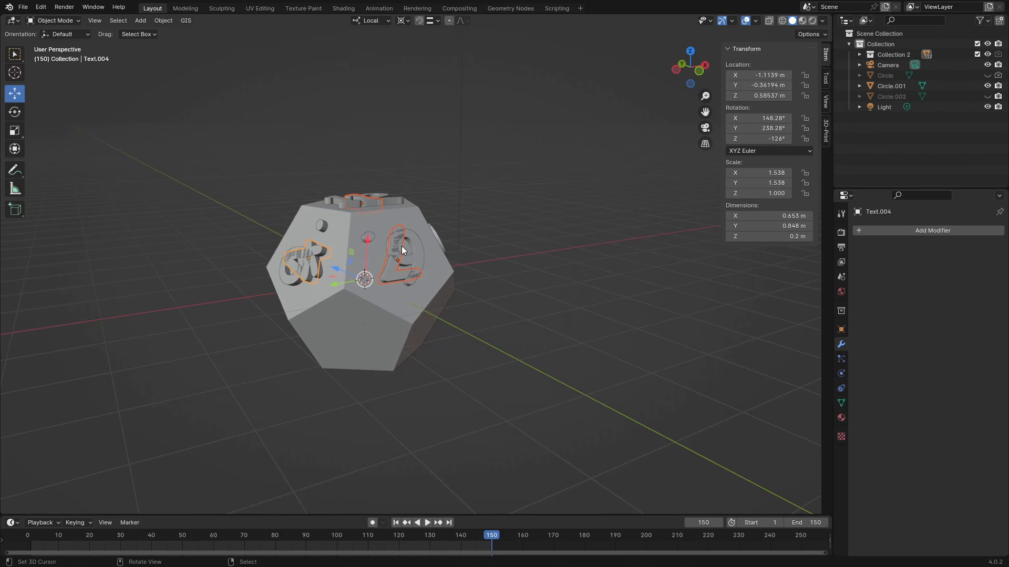
mouse_move(401, 246)
middle_down()
mouse_move(355, 246)
mouse_move(281, 224)
mouse_move(275, 246)
mouse_move(392, 249)
middle_up()
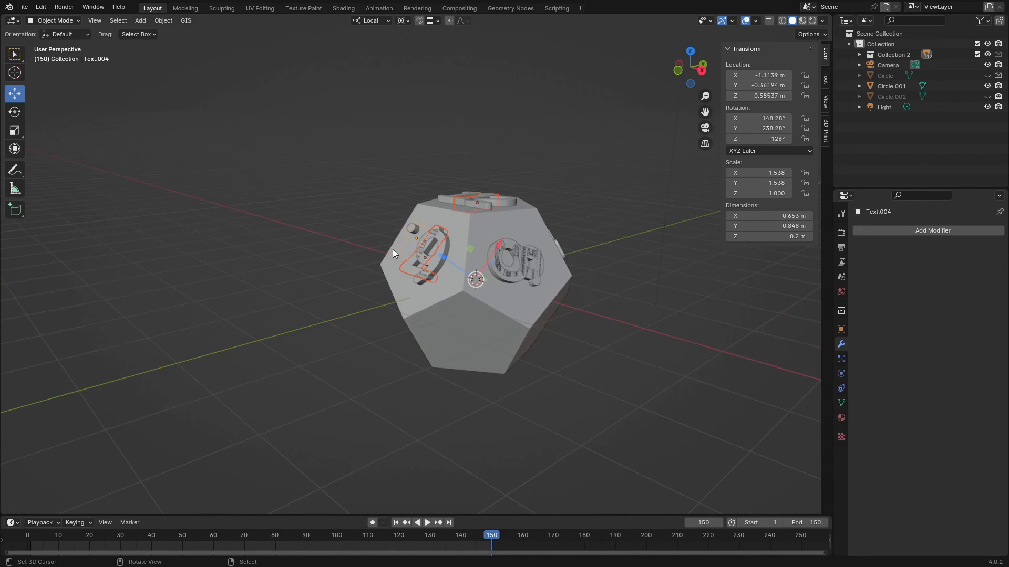
Step: Select the number 5 and check the transform orientation and pivot point settings
click(509, 278)
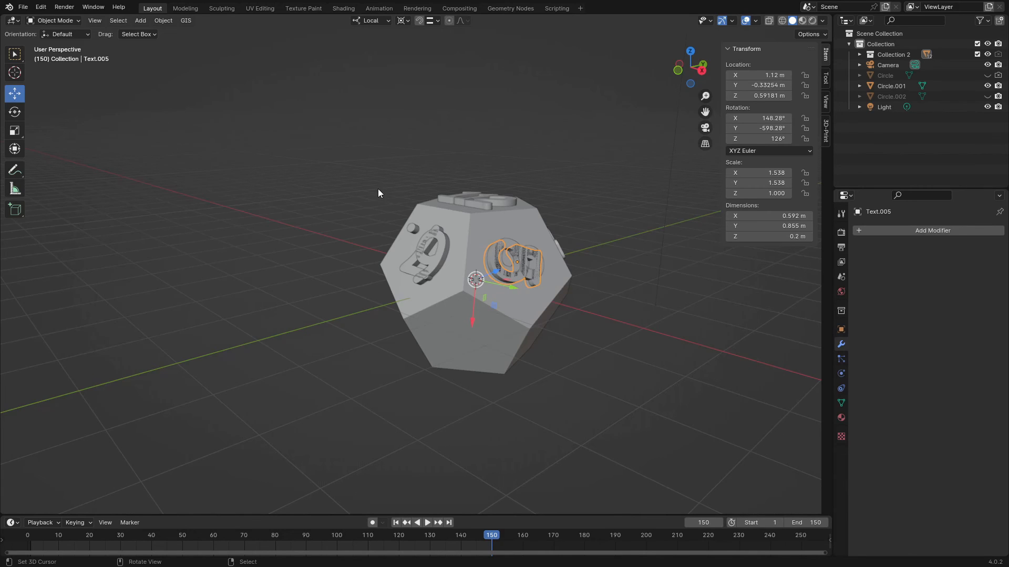
middle_drag(380, 223, 476, 272)
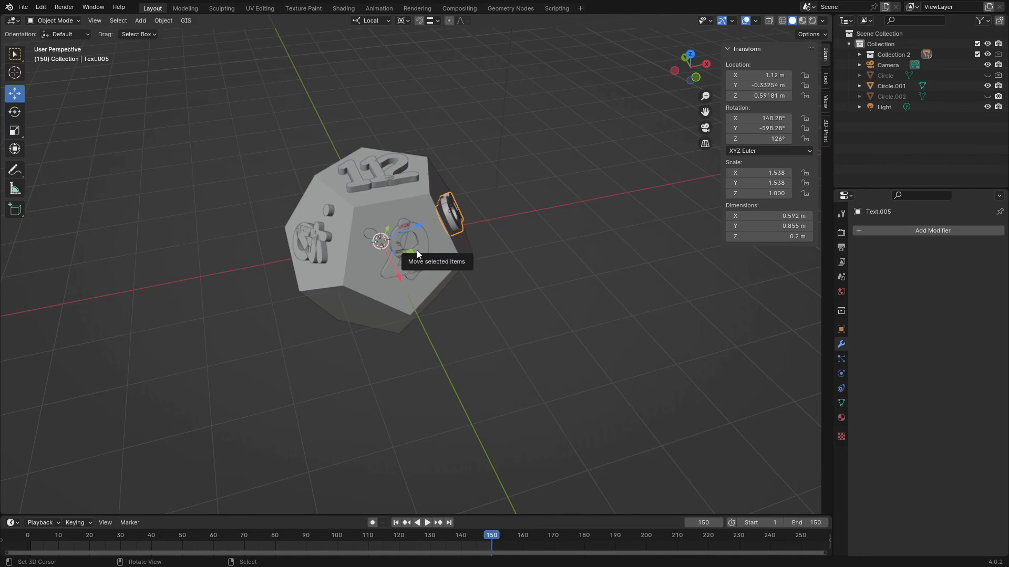
click(379, 23)
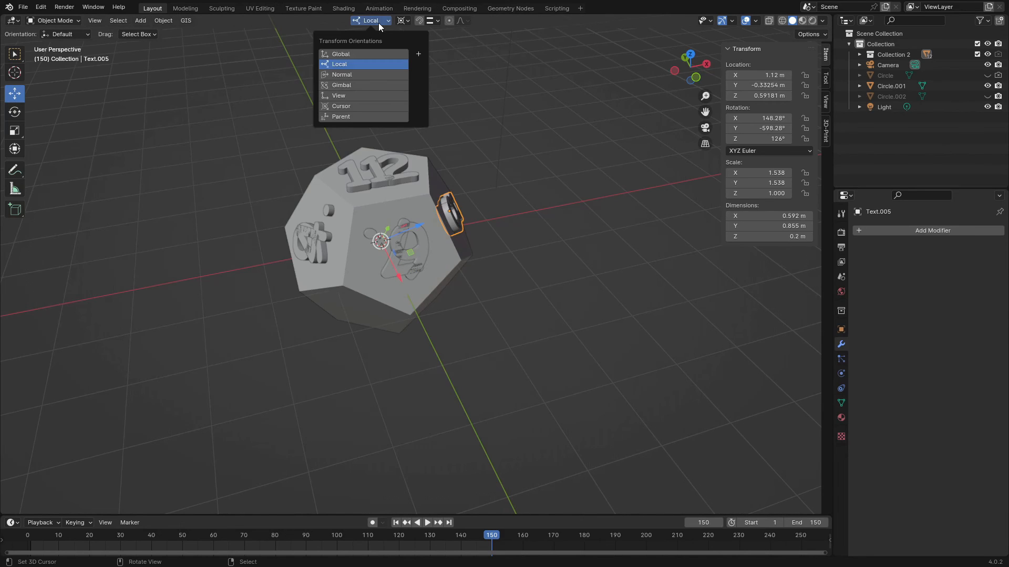
click(409, 22)
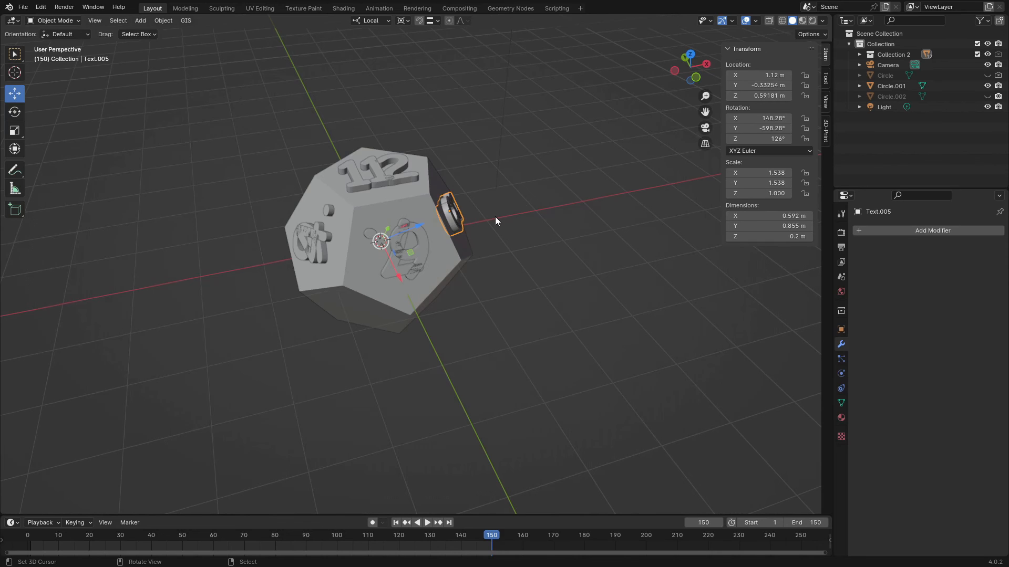
middle_drag(494, 216, 439, 204)
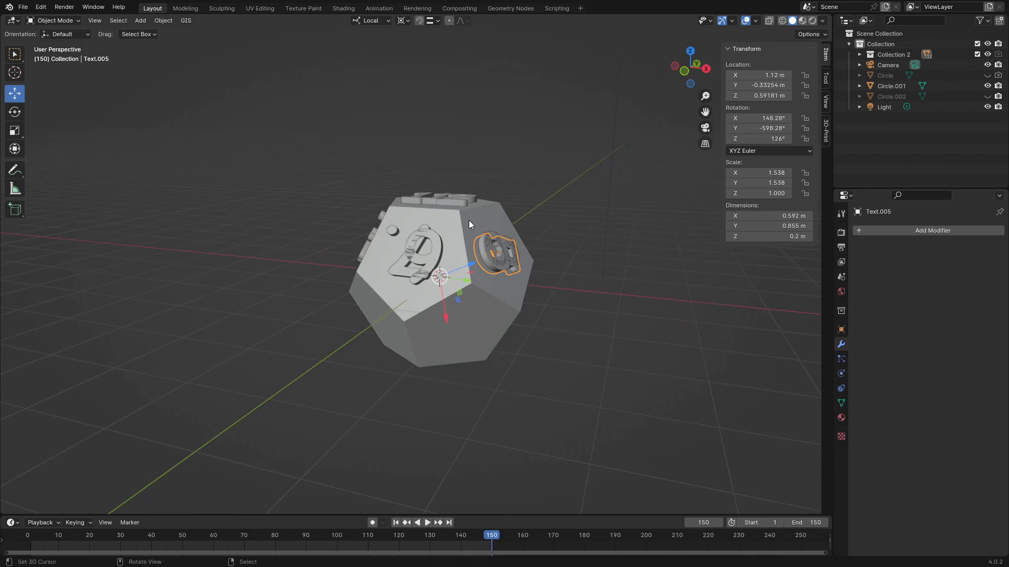
Step: Select the number 6 and examine the overlapping numbers on the neighbouring faces
click(435, 257)
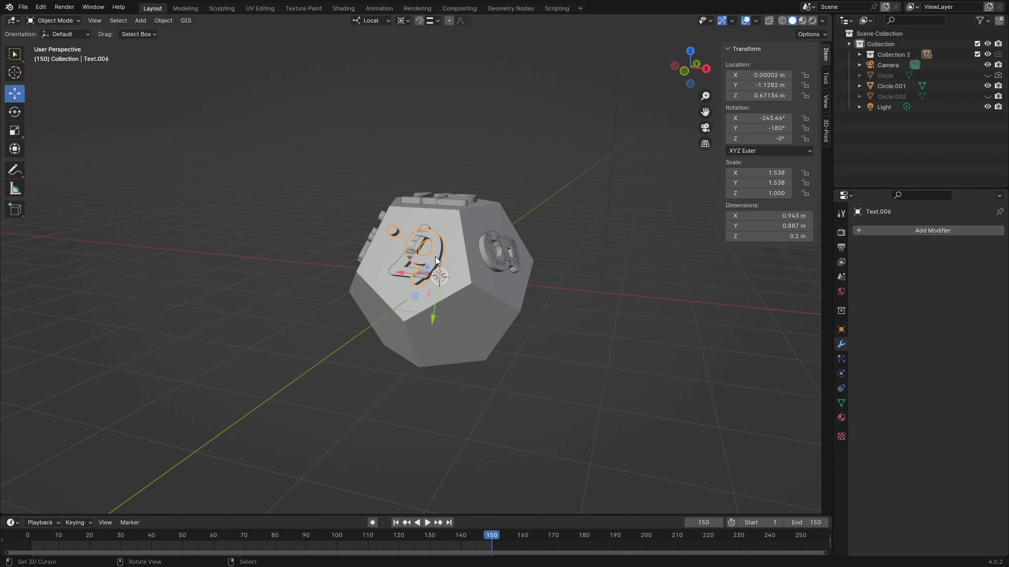
middle_drag(288, 278, 405, 279)
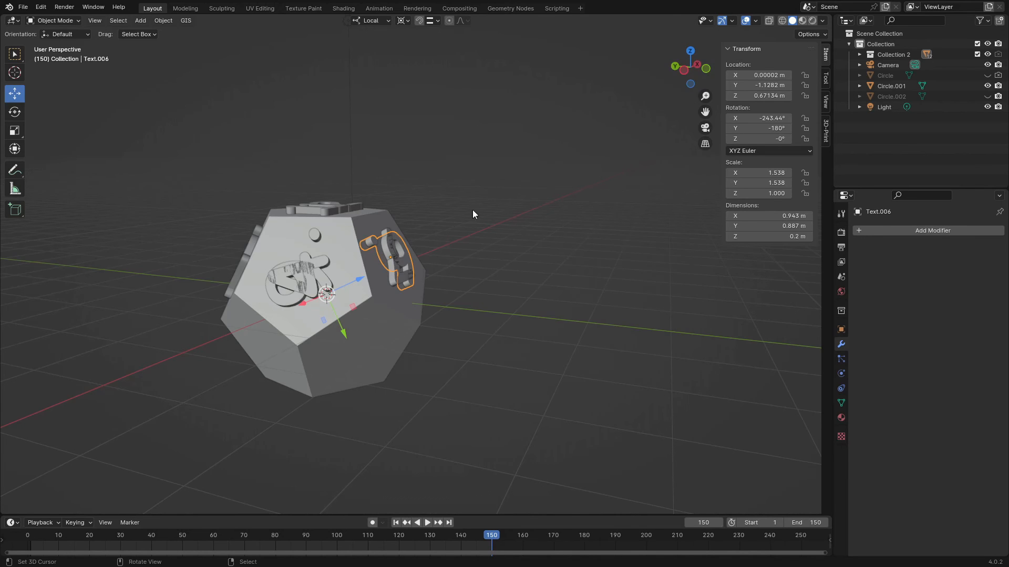
middle_drag(449, 226, 317, 233)
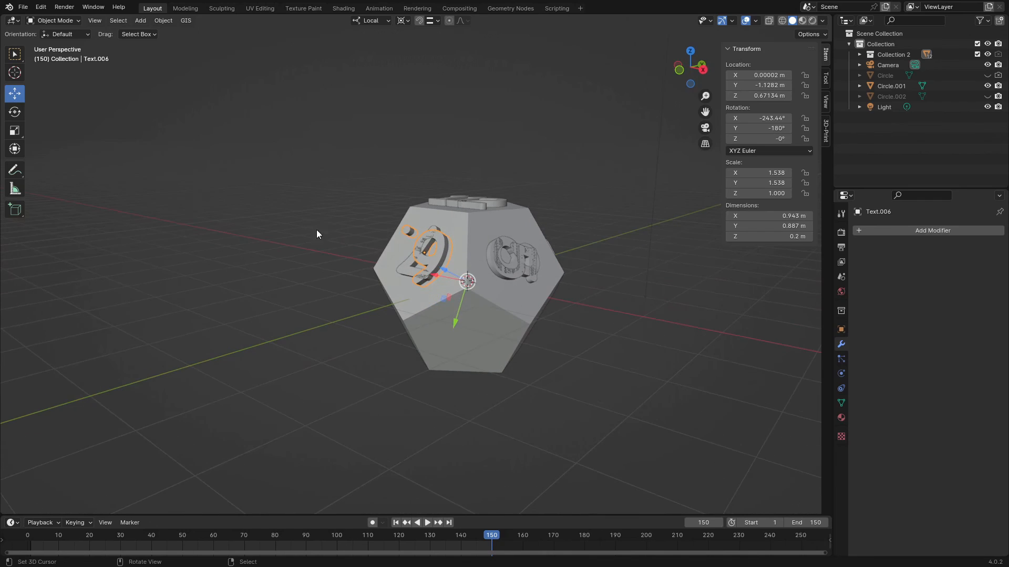
Step: Rotate the number 5 by 180° around its local X axis about the 3D cursor onto the opposite face
click(488, 257)
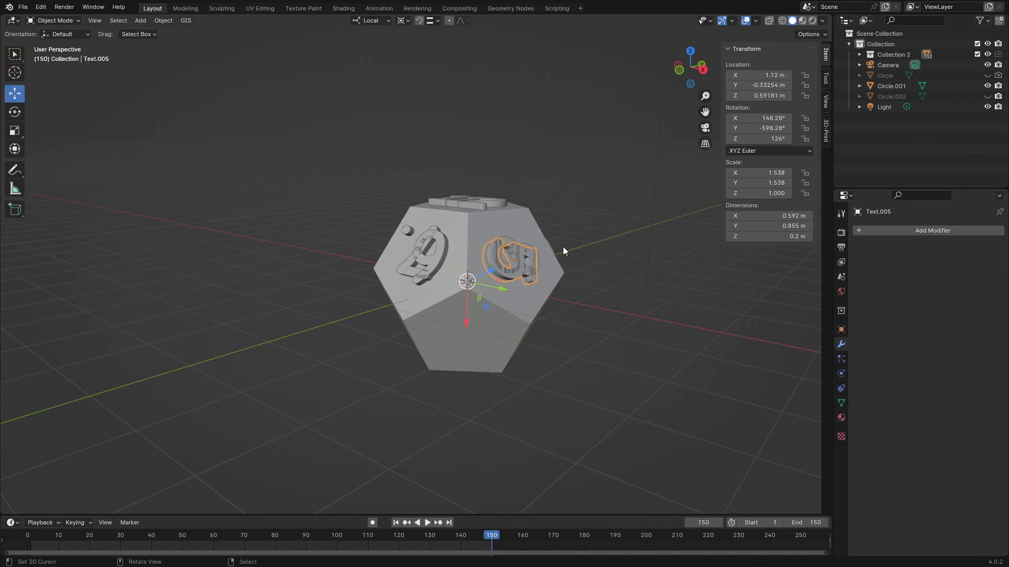
key(r)
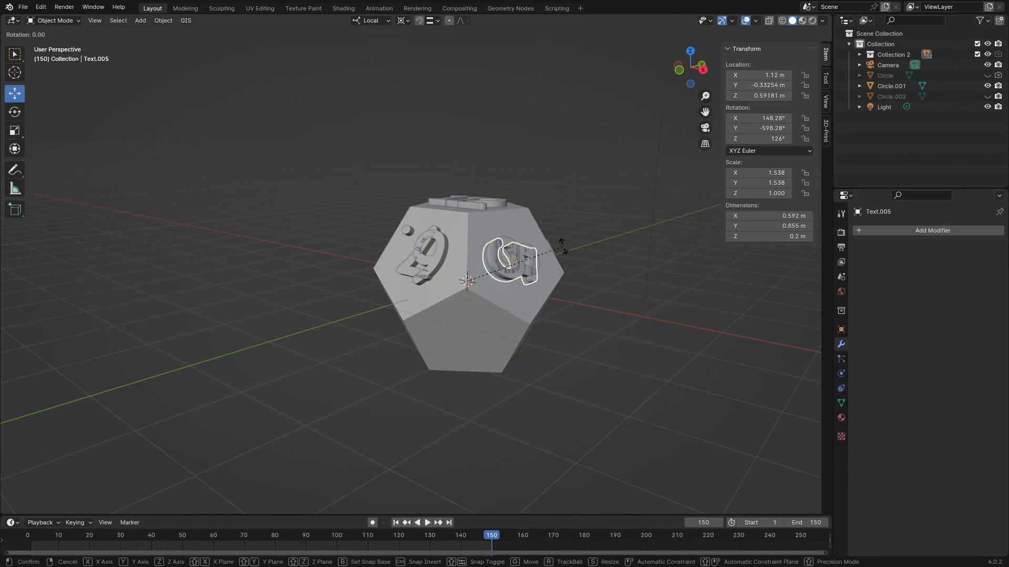
text(x)
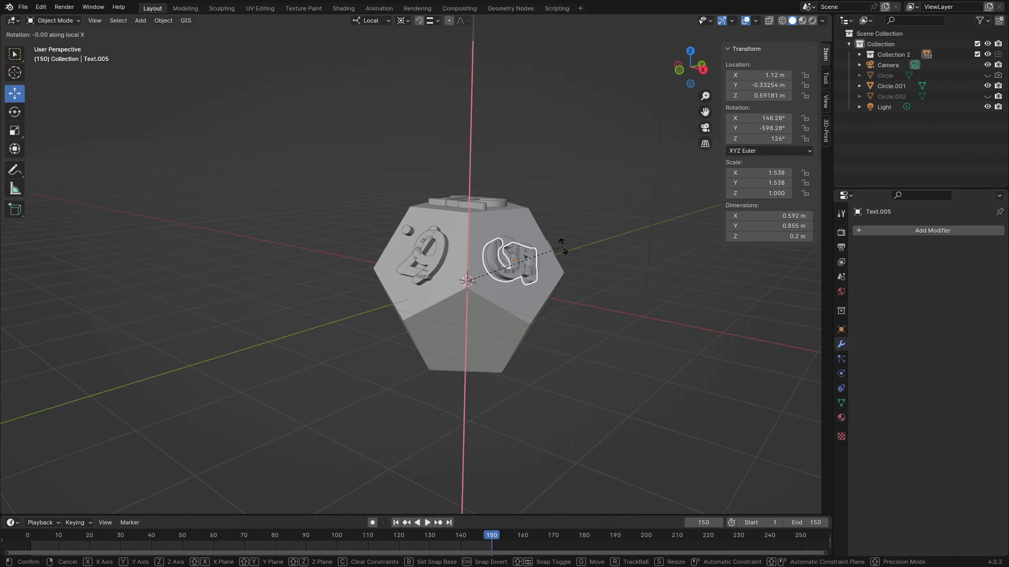
text(180)
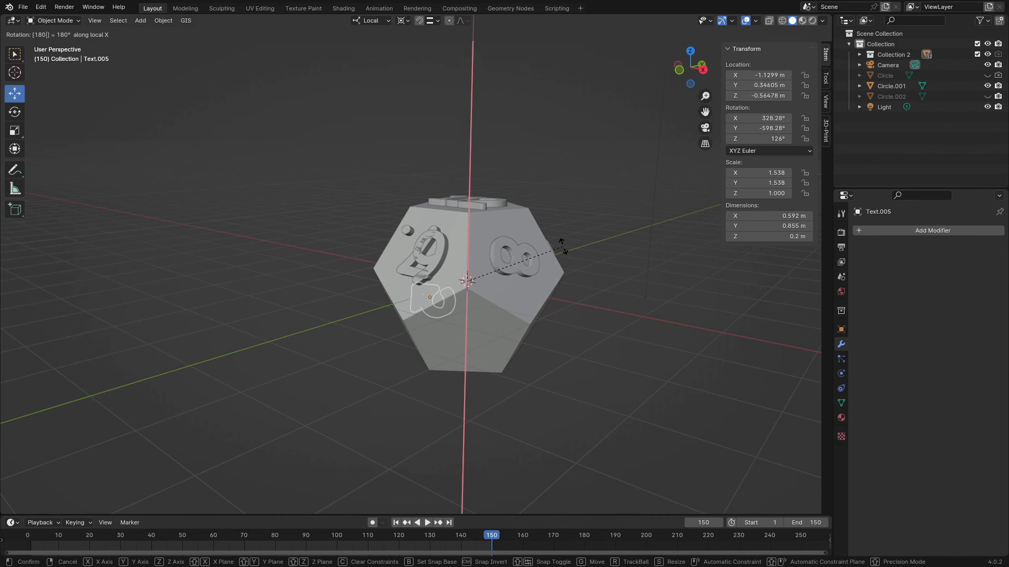
key(Return)
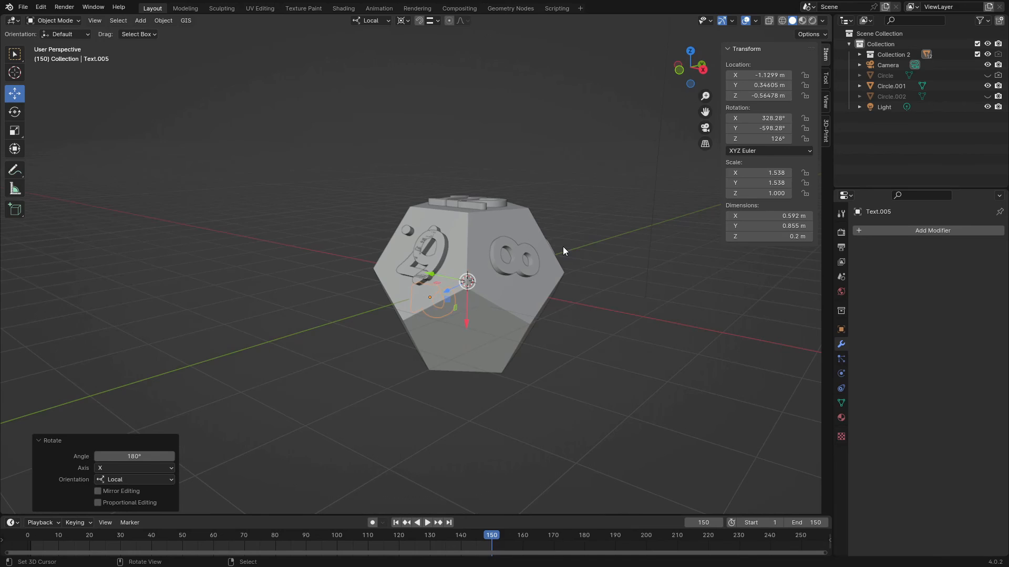
middle_drag(323, 298, 400, 285)
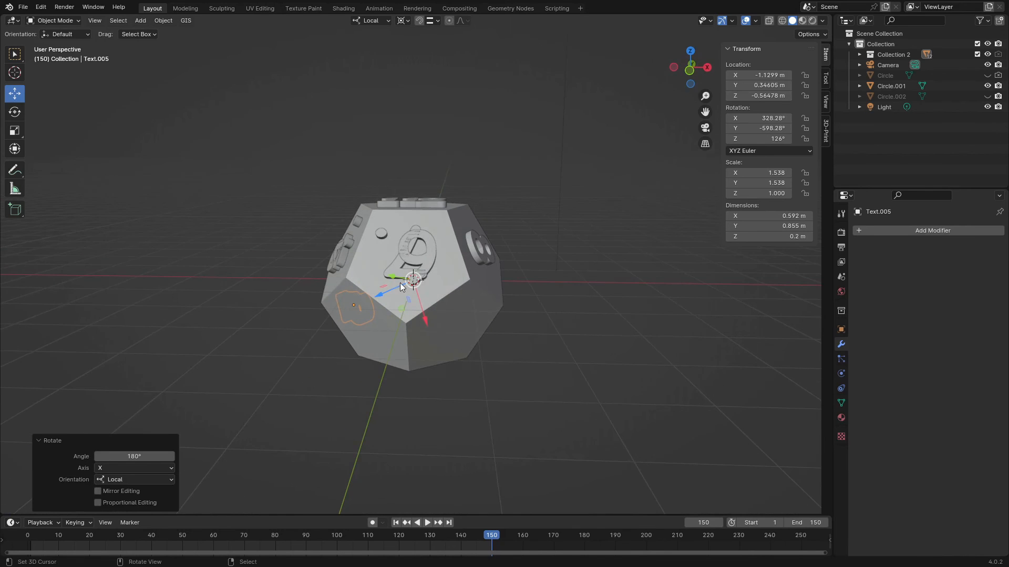
Step: Rotate the number 6 by 180° around its local X axis about the 3D cursor onto the opposite face
click(432, 260)
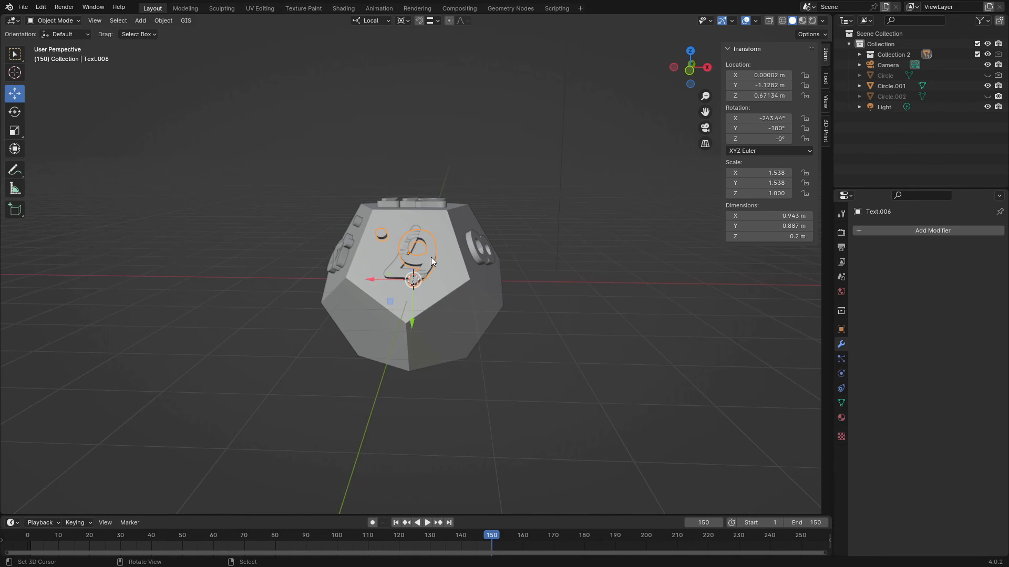
key(r)
key(x)
key(1)
key(8)
key(0)
key(Return)
middle_drag(497, 291, 540, 424)
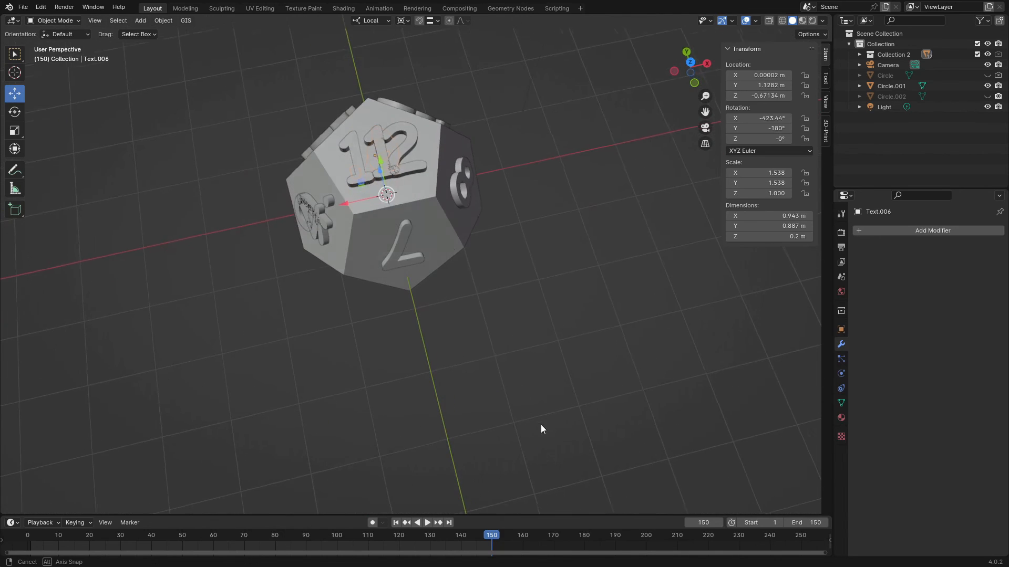
click(380, 139)
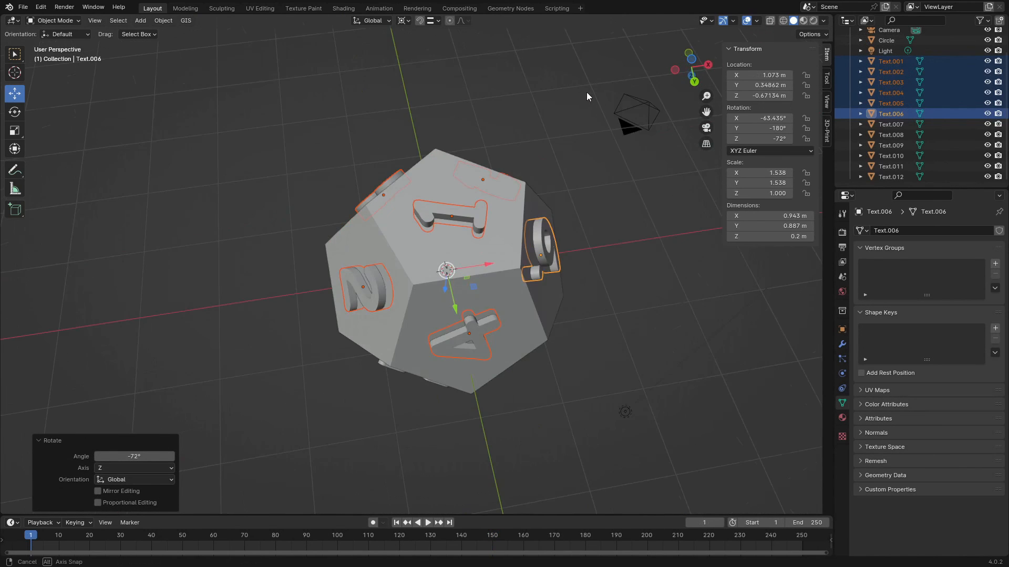
Step: Check the placement of the numbers around the die and save the file d12.blend
middle_drag(587, 93, 594, 161)
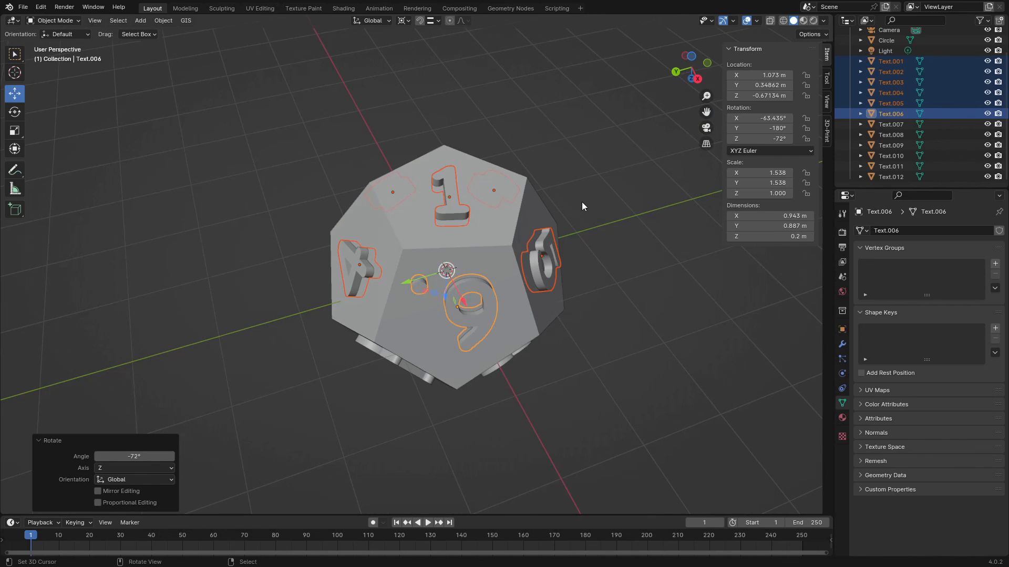
middle_drag(576, 196, 524, 421)
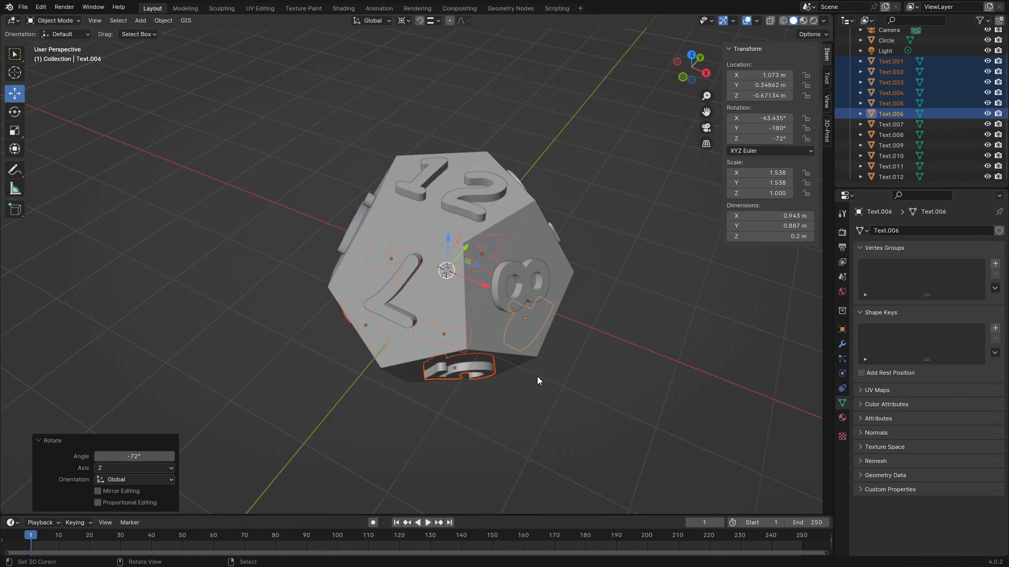
key(ctrl+s)
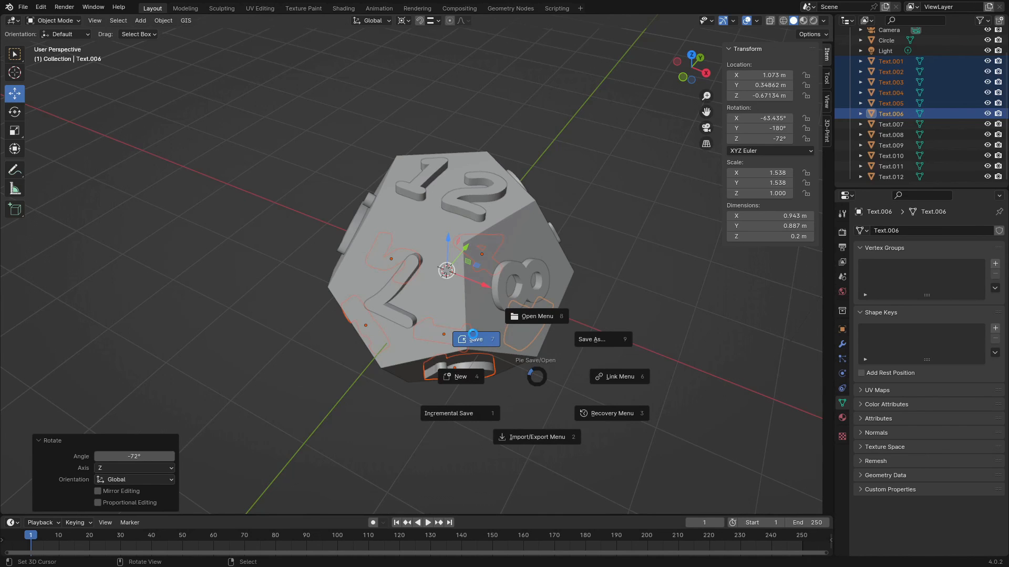
click(473, 338)
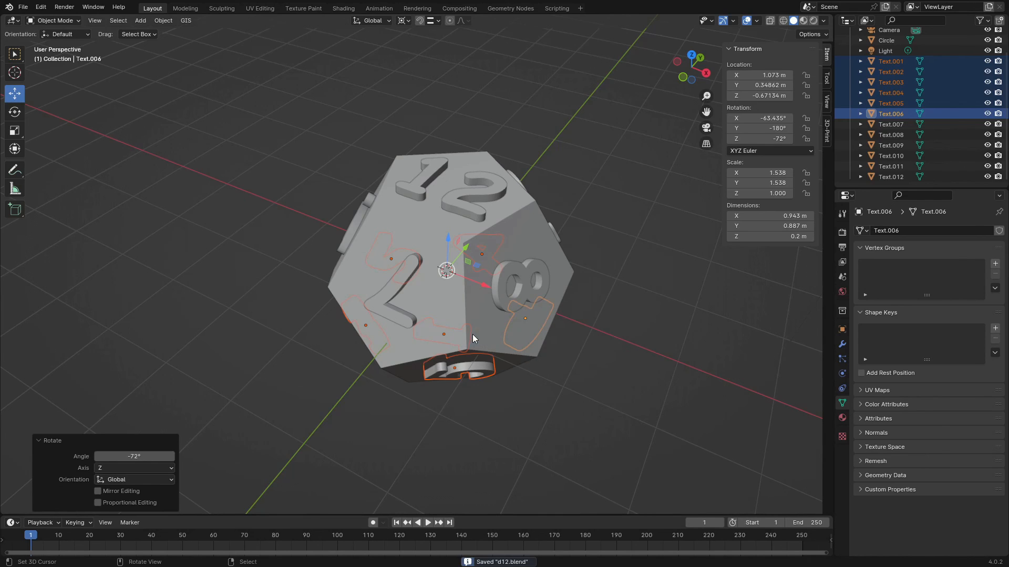
Step: Duplicate the dodecahedron body in place and hide the original Circle object
click(490, 246)
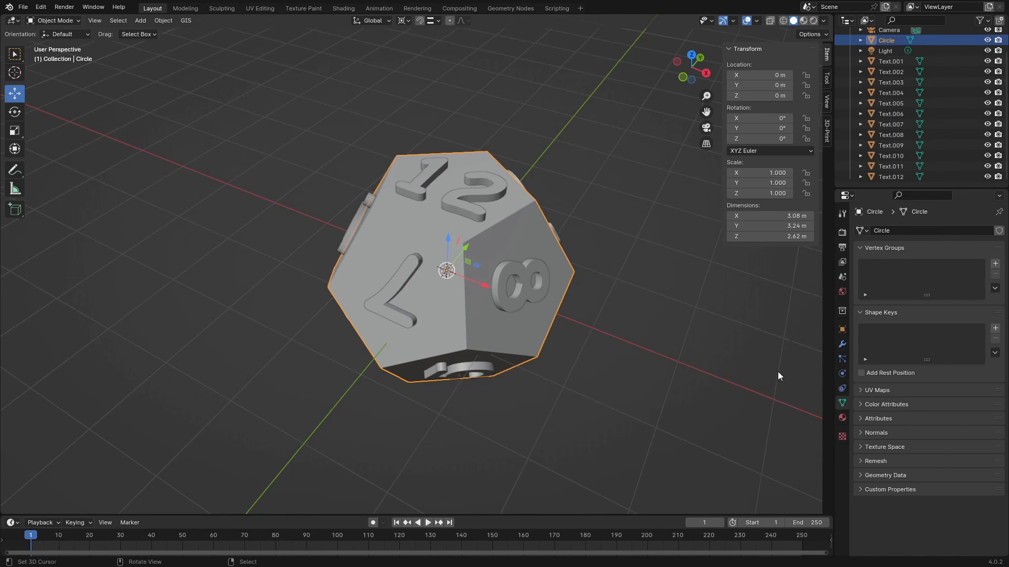
click(842, 344)
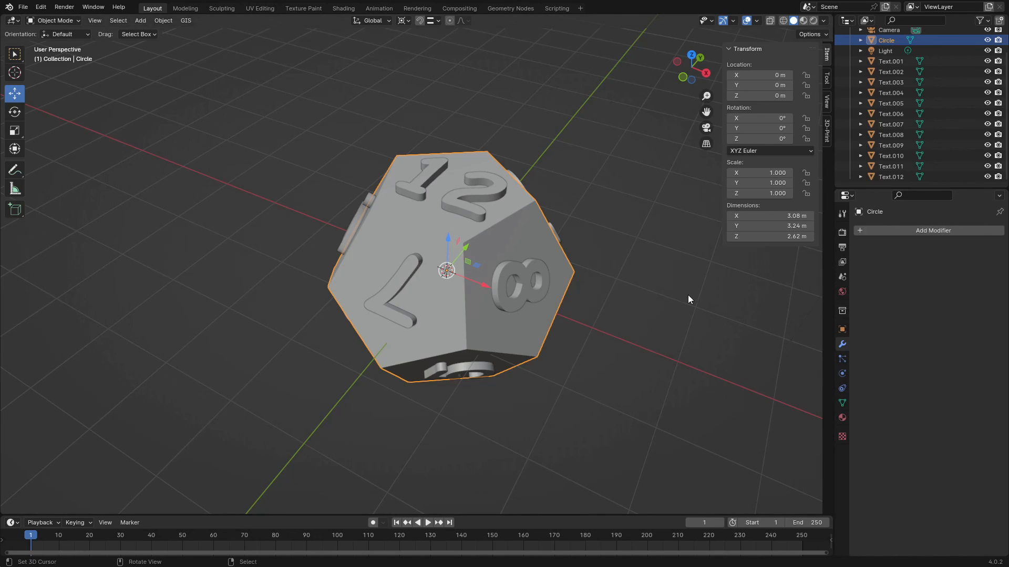
key(shift+d)
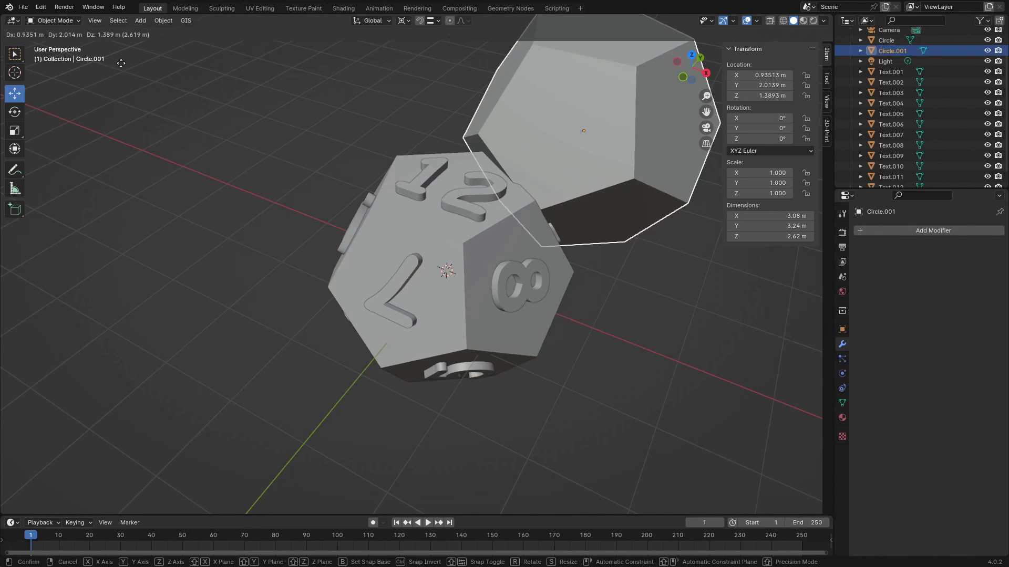
right_click(194, 245)
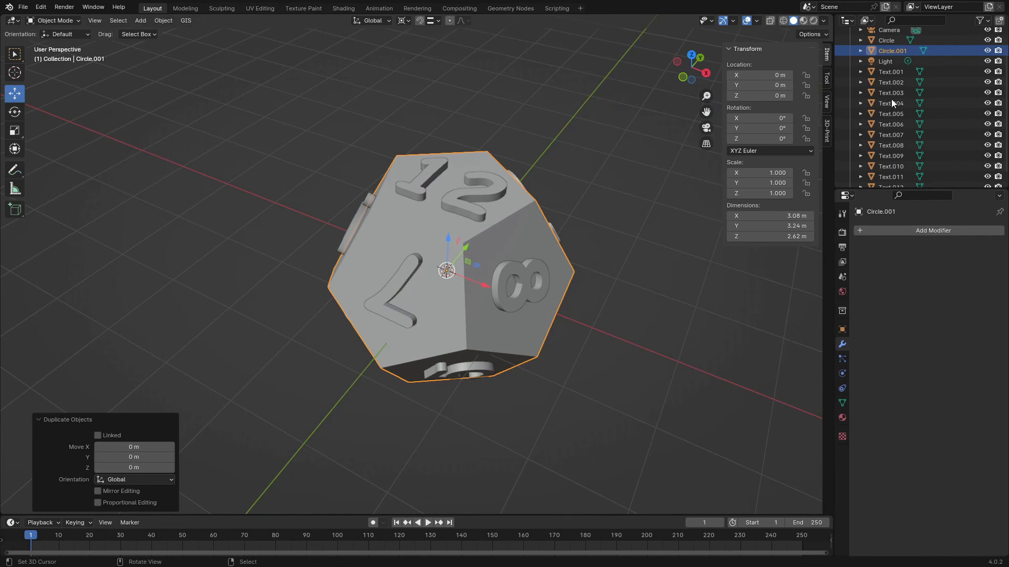
click(987, 41)
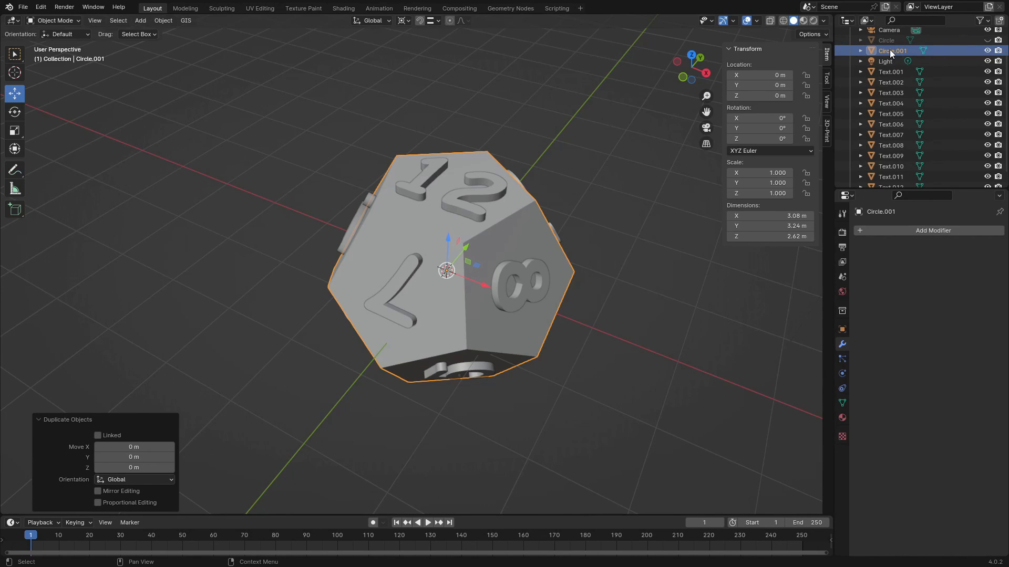
Step: Add a Boolean modifier to the duplicated dodecahedron Circle.001
click(875, 232)
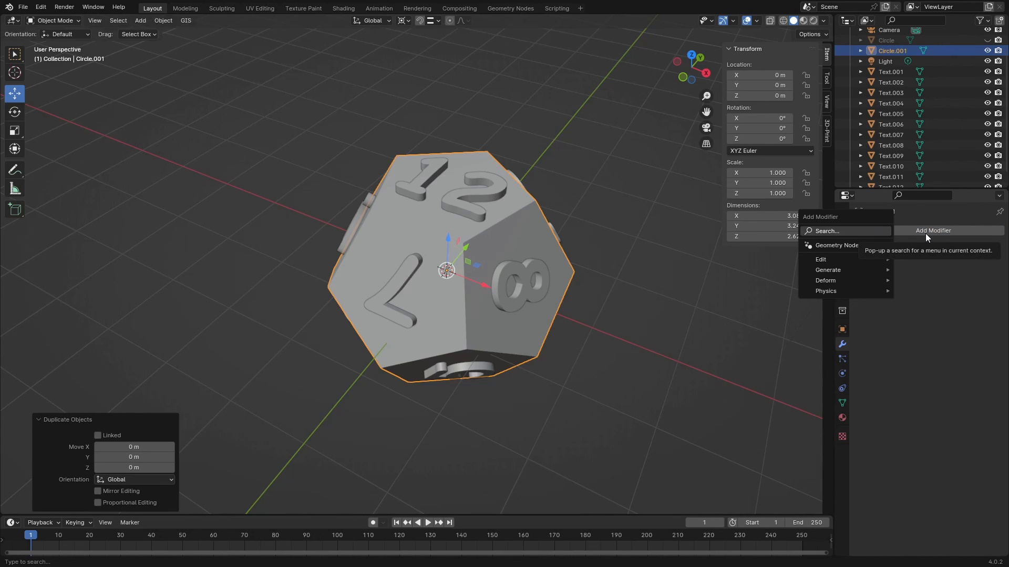
click(906, 232)
click(906, 233)
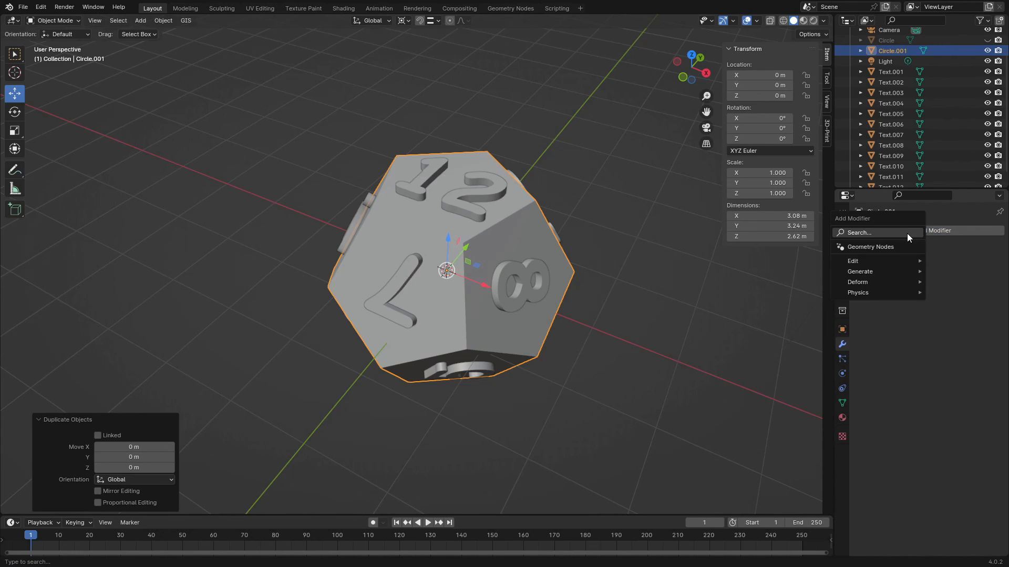
click(906, 233)
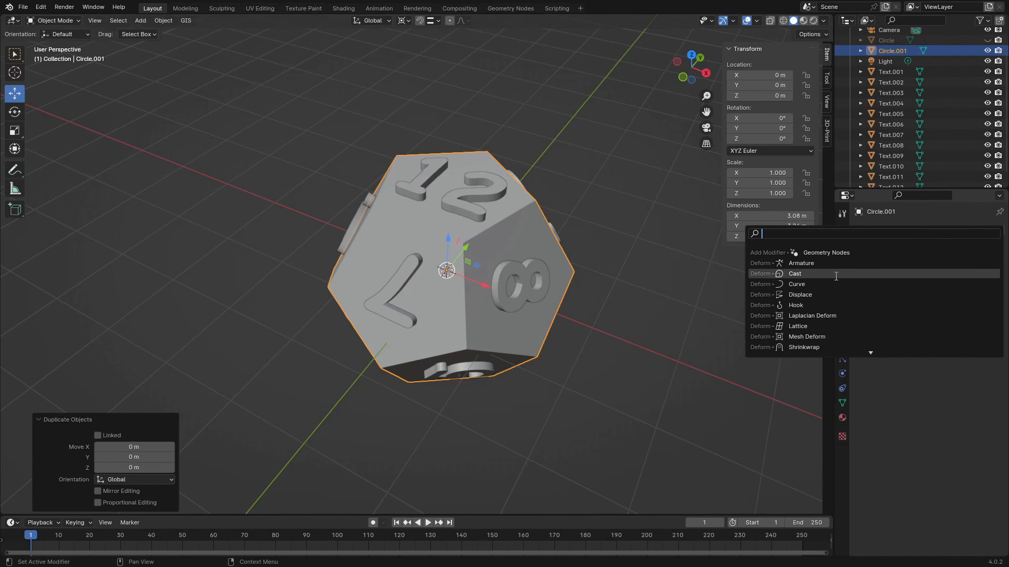
text(boo)
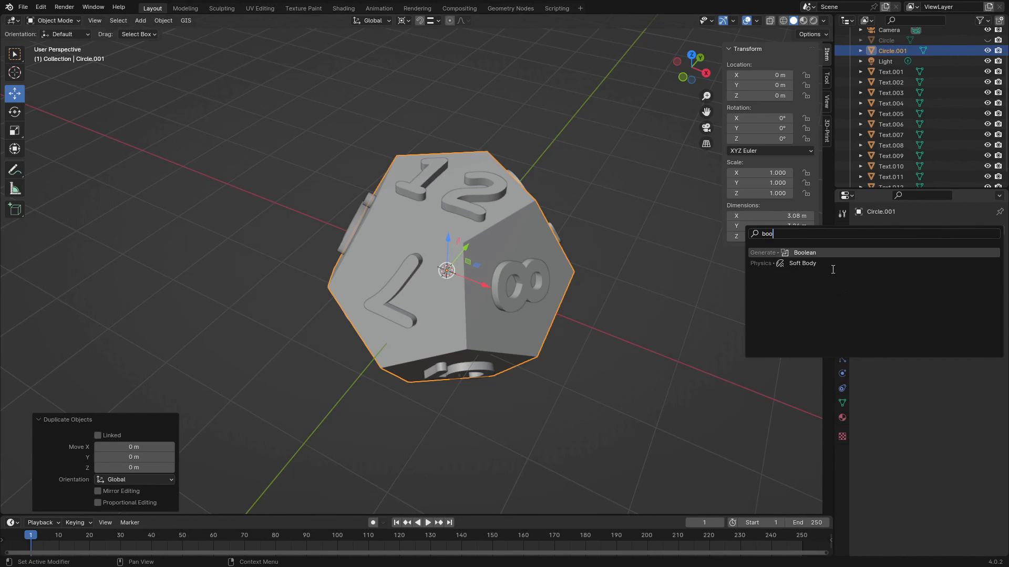
click(812, 253)
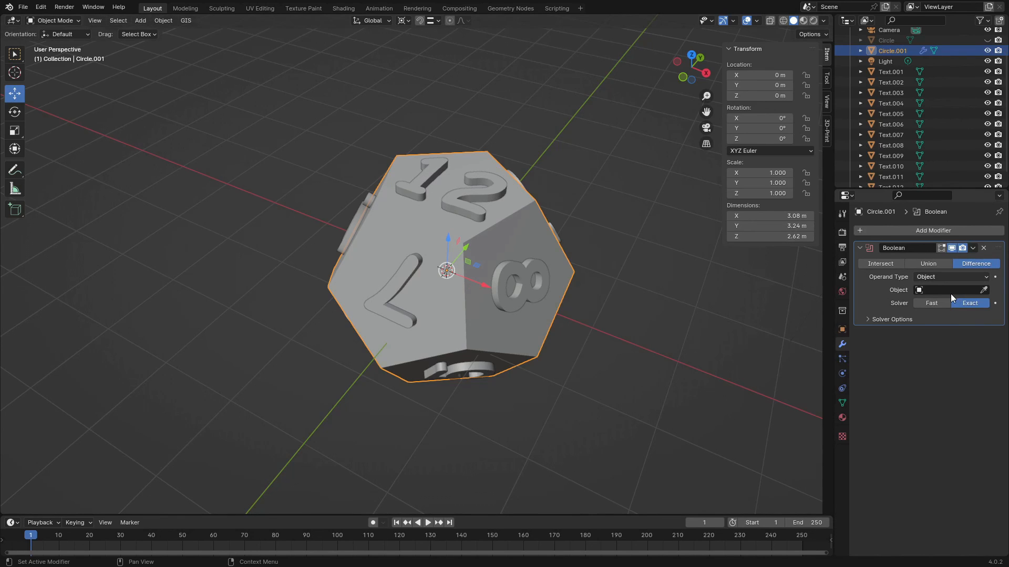
Step: Select all the number objects from Text.001 to Text.012 and create a new collection
click(893, 71)
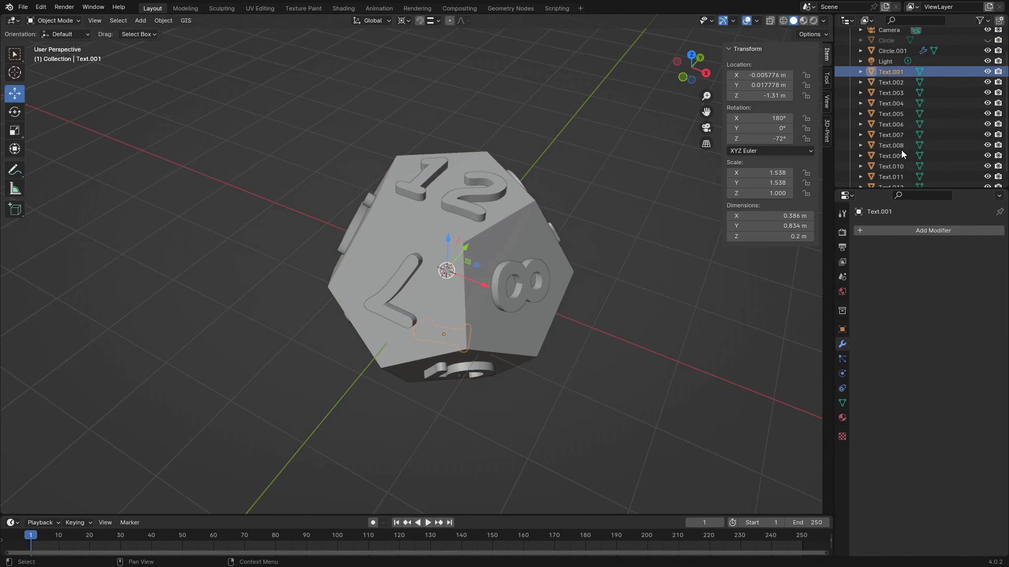
scroll(901, 150, down, 1)
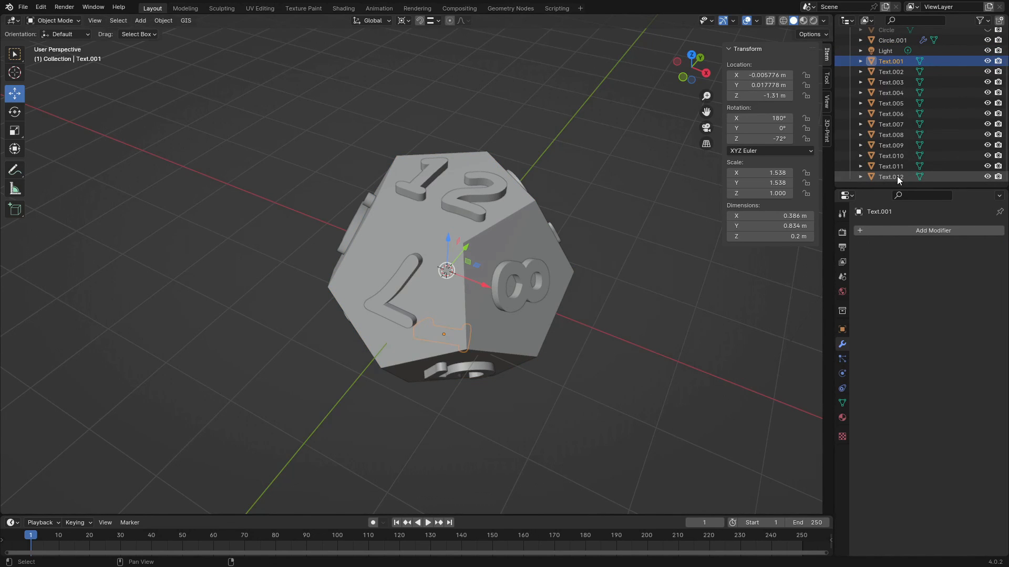
shift+click(897, 175)
ctrl+click(893, 131)
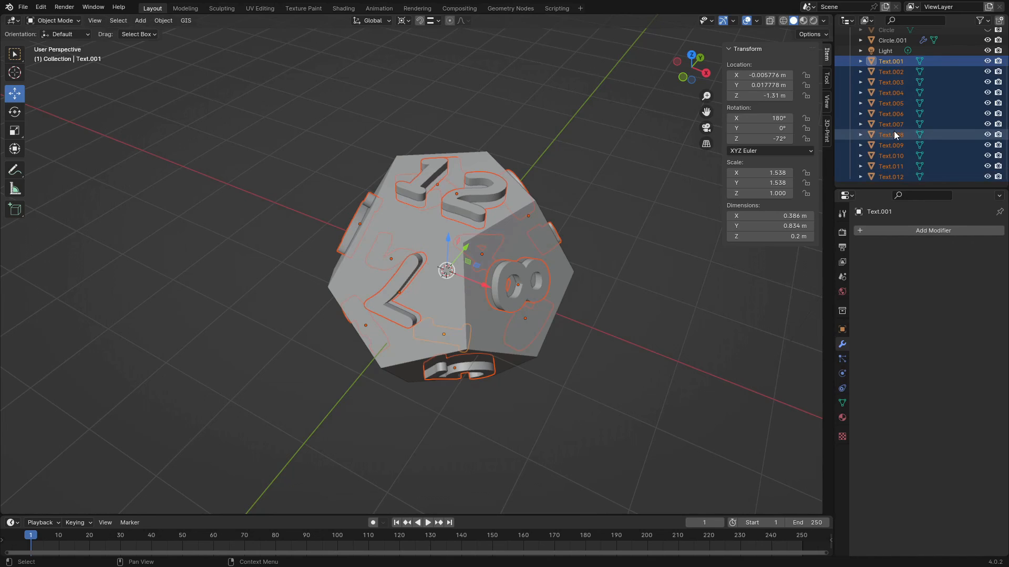
right_click(894, 130)
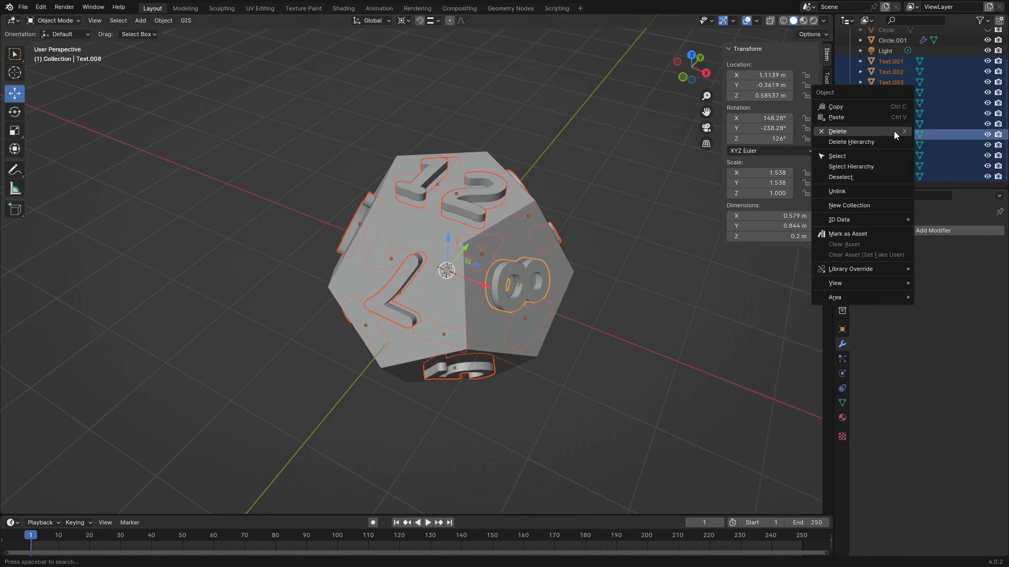
click(854, 207)
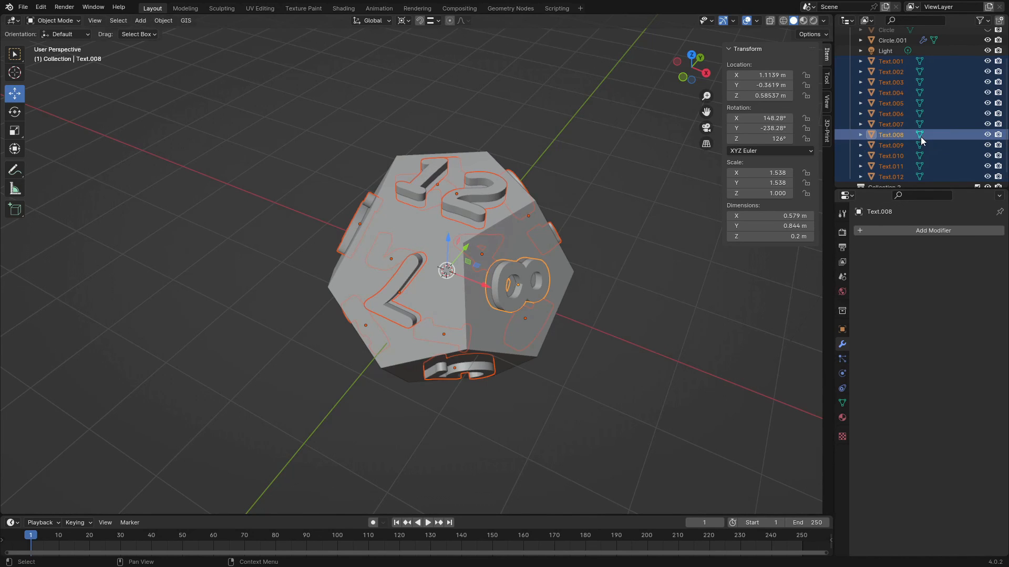
Step: Nest the new Collection 2 inside the main Collection
scroll(921, 136, down, 1)
scroll(920, 136, up, 4)
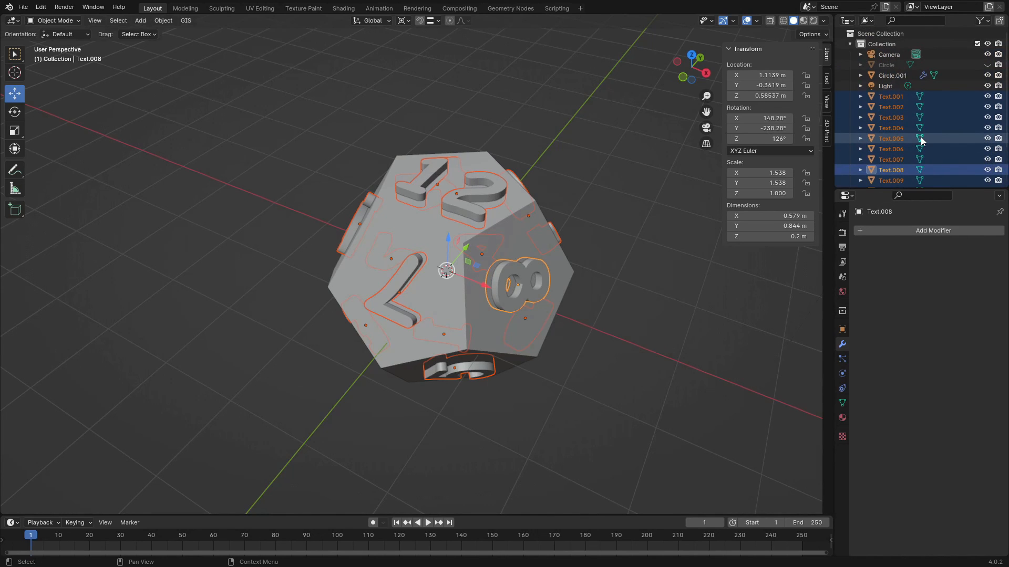
scroll(920, 137, down, 4)
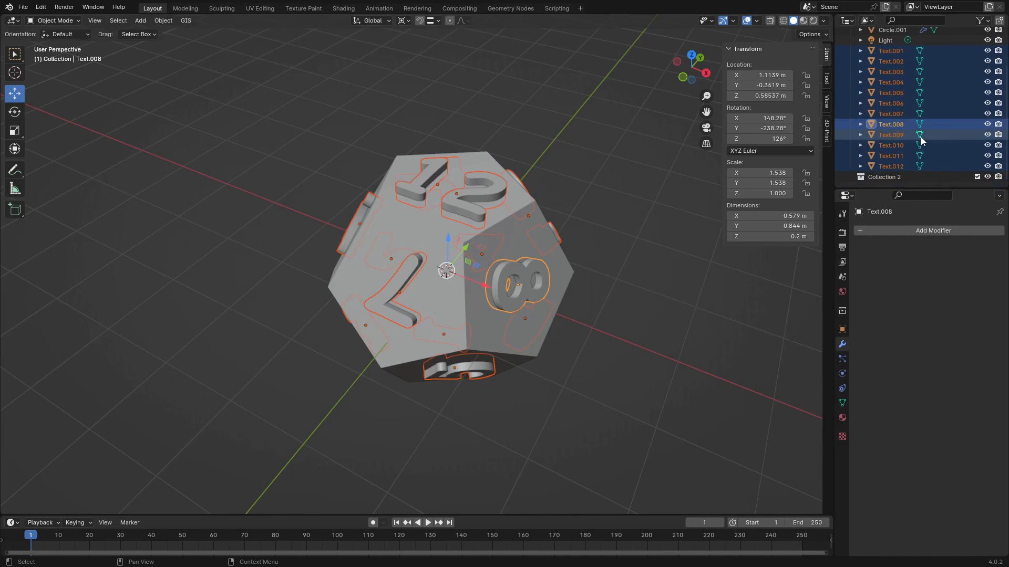
drag(881, 181, 884, 45)
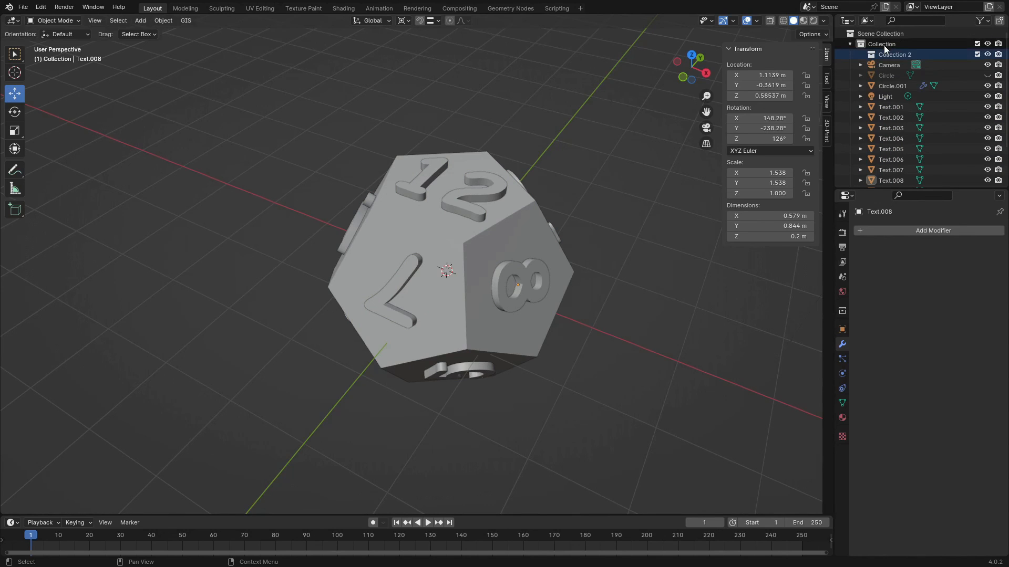
Step: Move the number objects Text.001 to Text.012 into Collection 2
click(893, 107)
scroll(890, 153, down, 2)
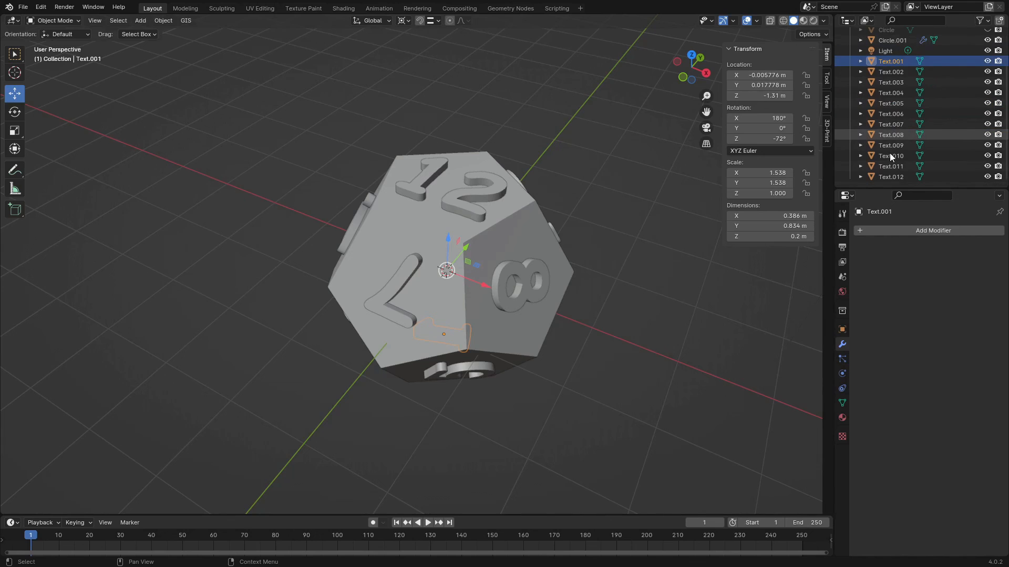
shift+click(900, 175)
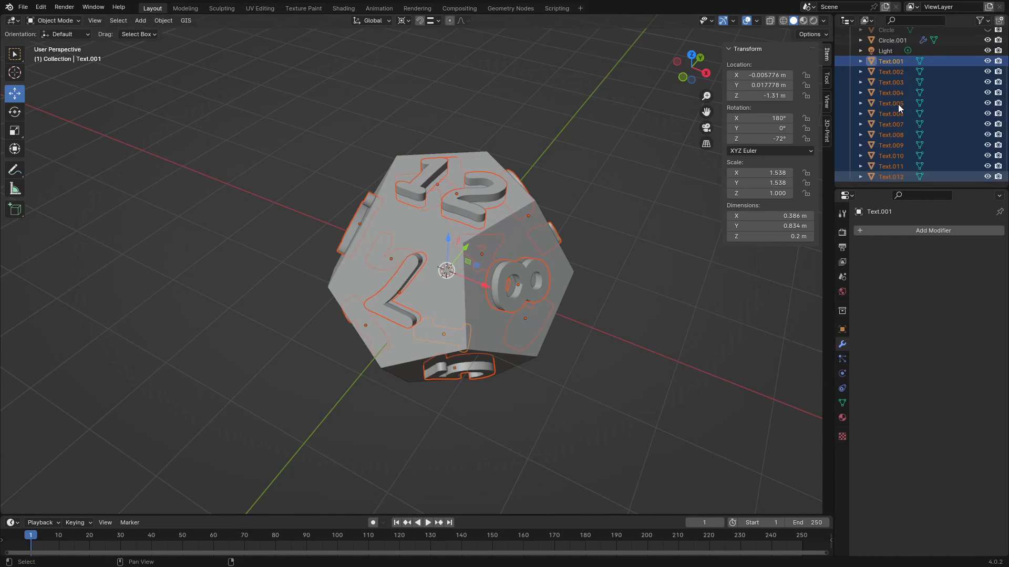
scroll(897, 104, up, 2)
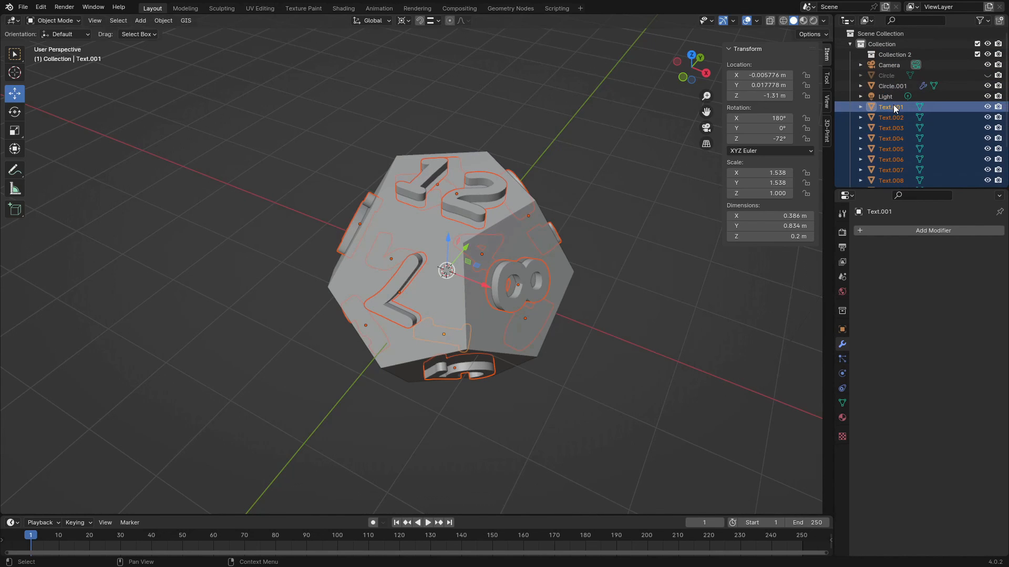
drag(893, 107, 897, 55)
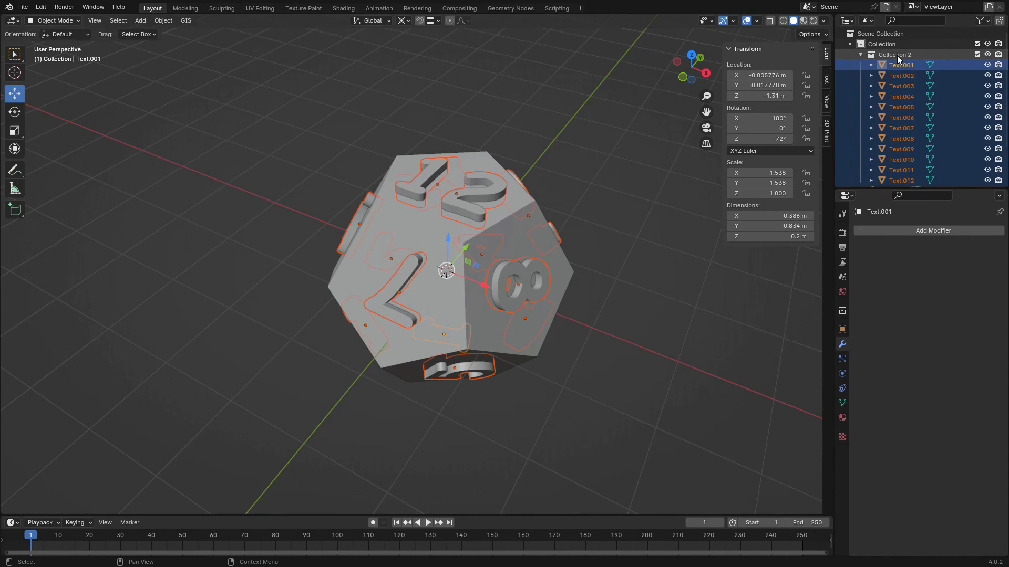
Step: Set the Boolean modifier on the dodecahedron Circle.001 to the Collection operand type with Collection 2 as the cutting collection
click(861, 53)
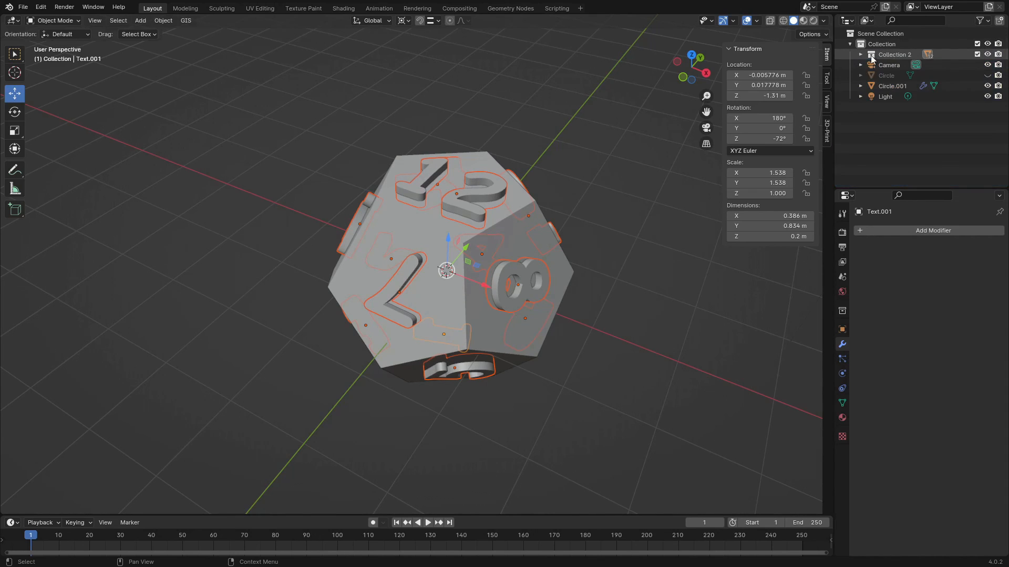
click(532, 211)
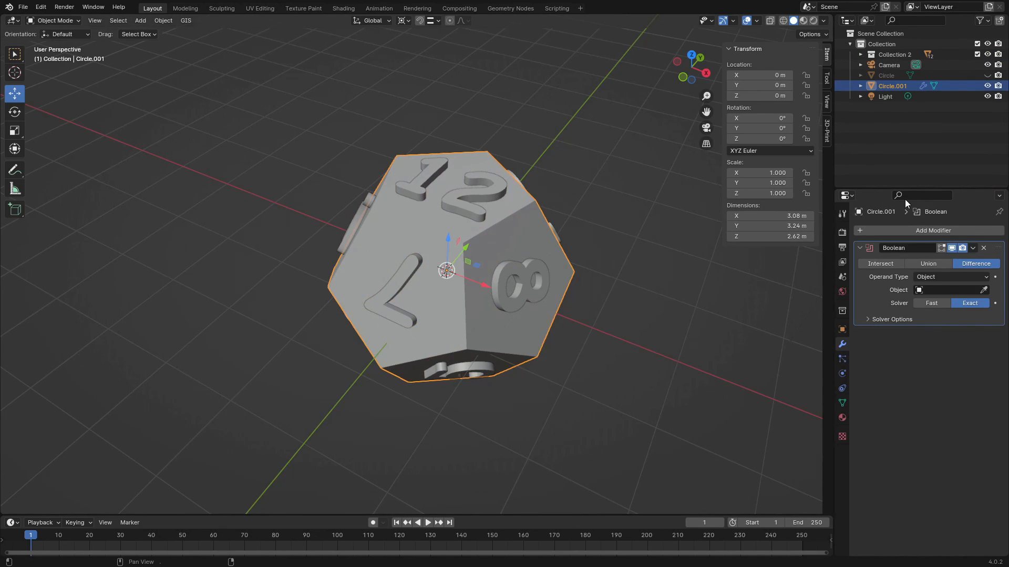
click(946, 289)
click(929, 279)
click(935, 300)
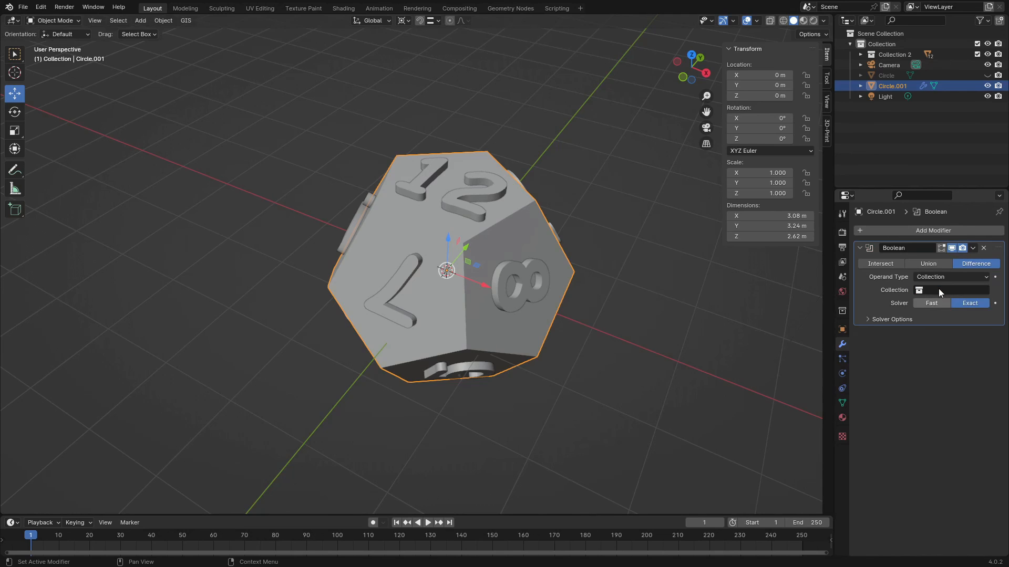
click(939, 289)
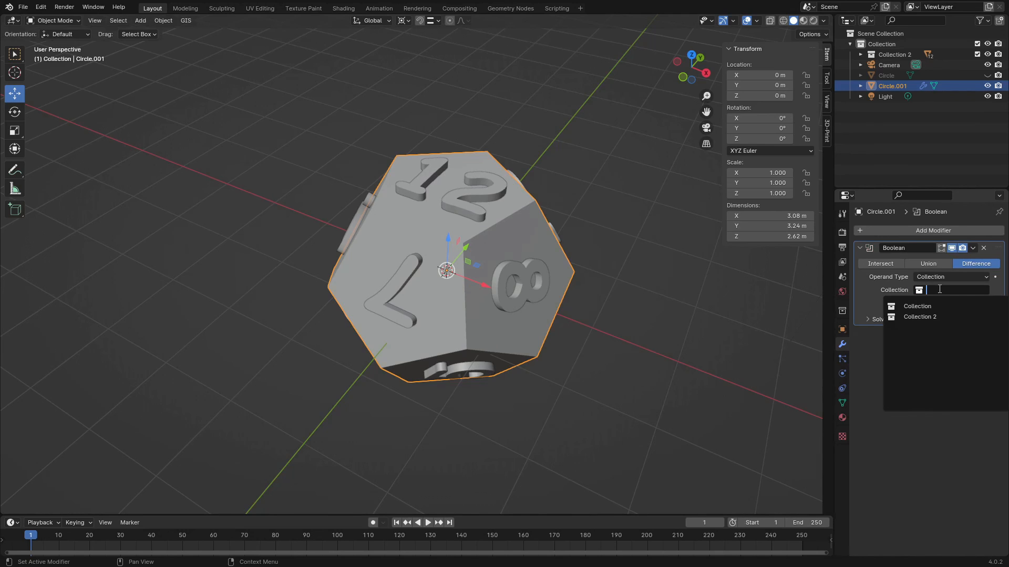
click(922, 325)
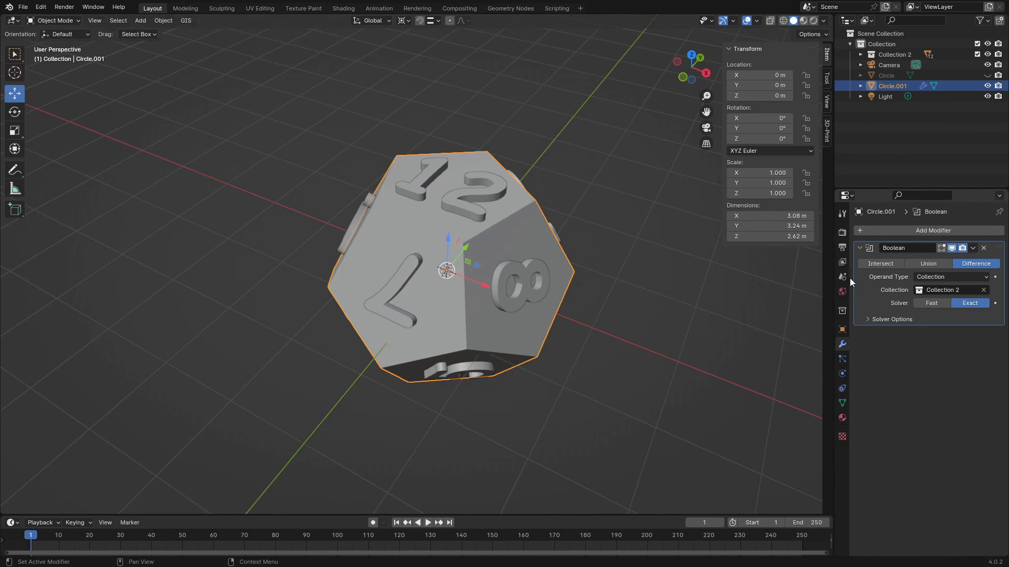
Step: Switch the viewport shading to Wireframe to inspect the number cuts inside the dodecahedron
key(z)
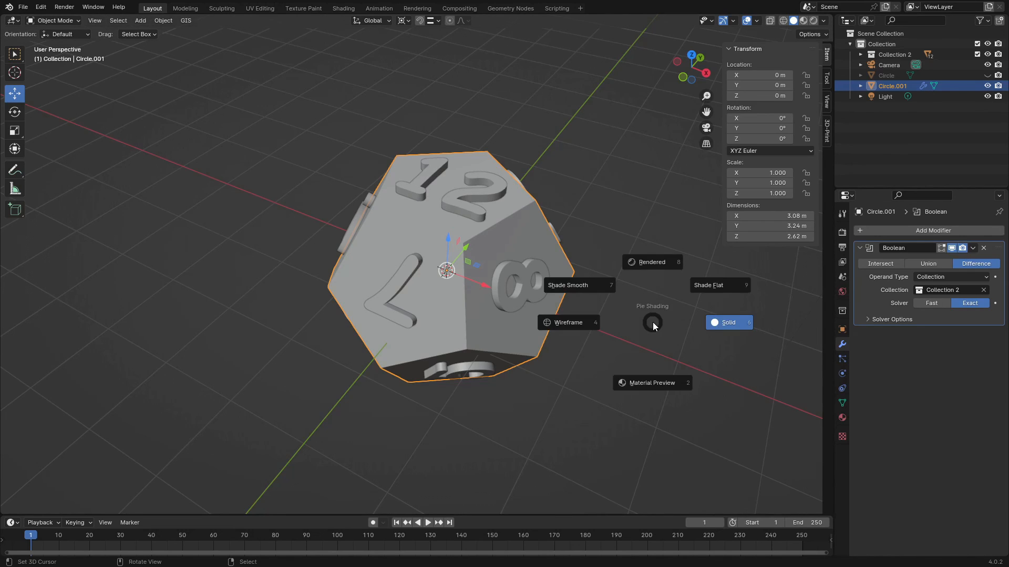
click(590, 329)
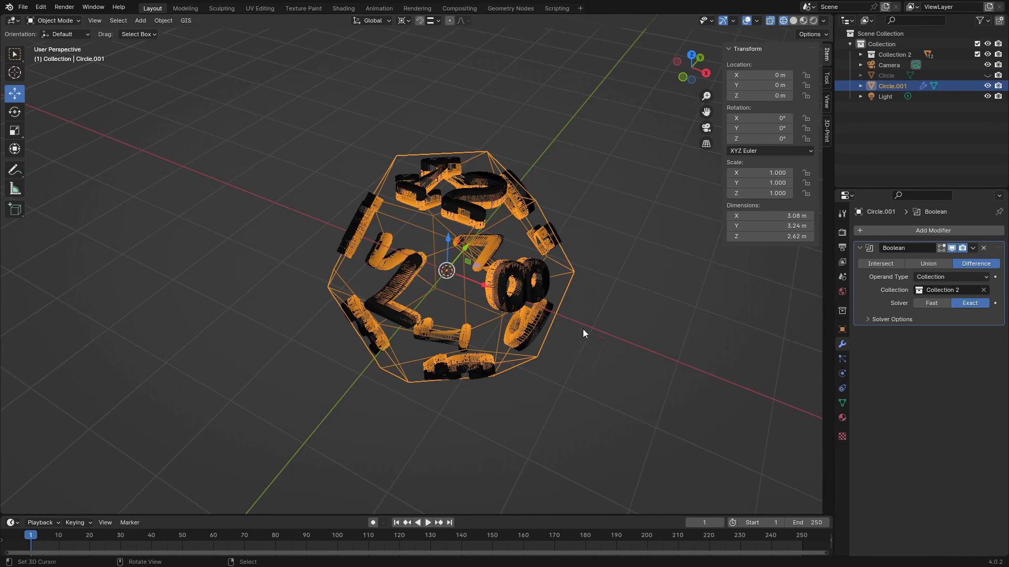